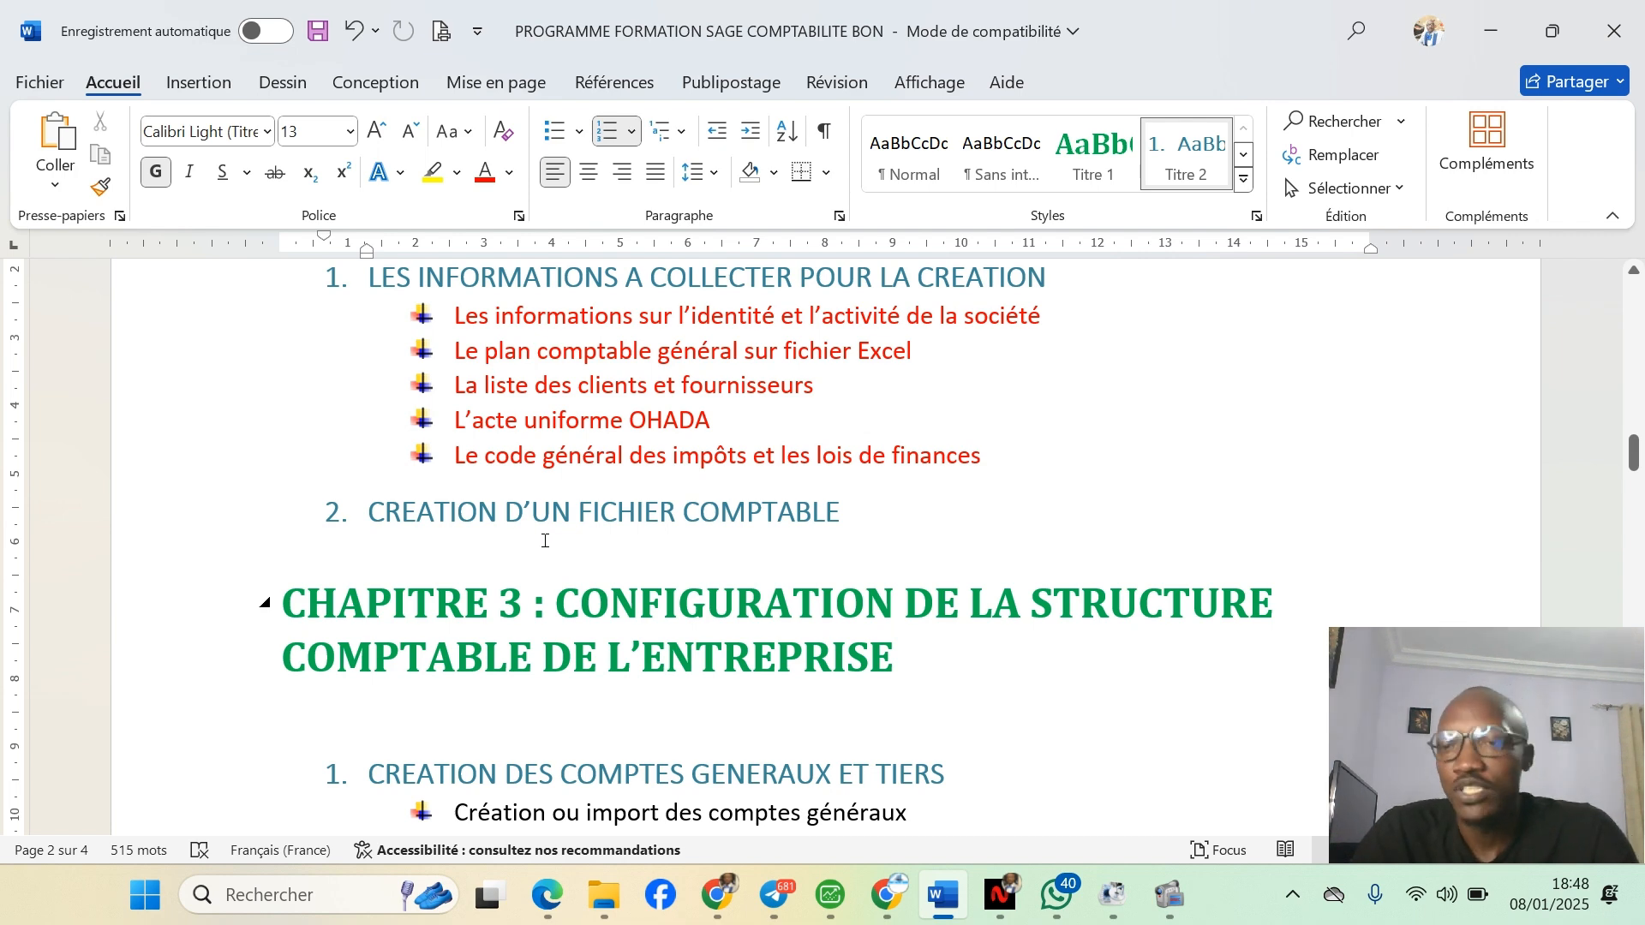
# - Review the outline's section on creating general accounts, switch to Sage 100 Comptabilité, and open the Plan comptable list
pyautogui.scroll(-5, 555, 520)
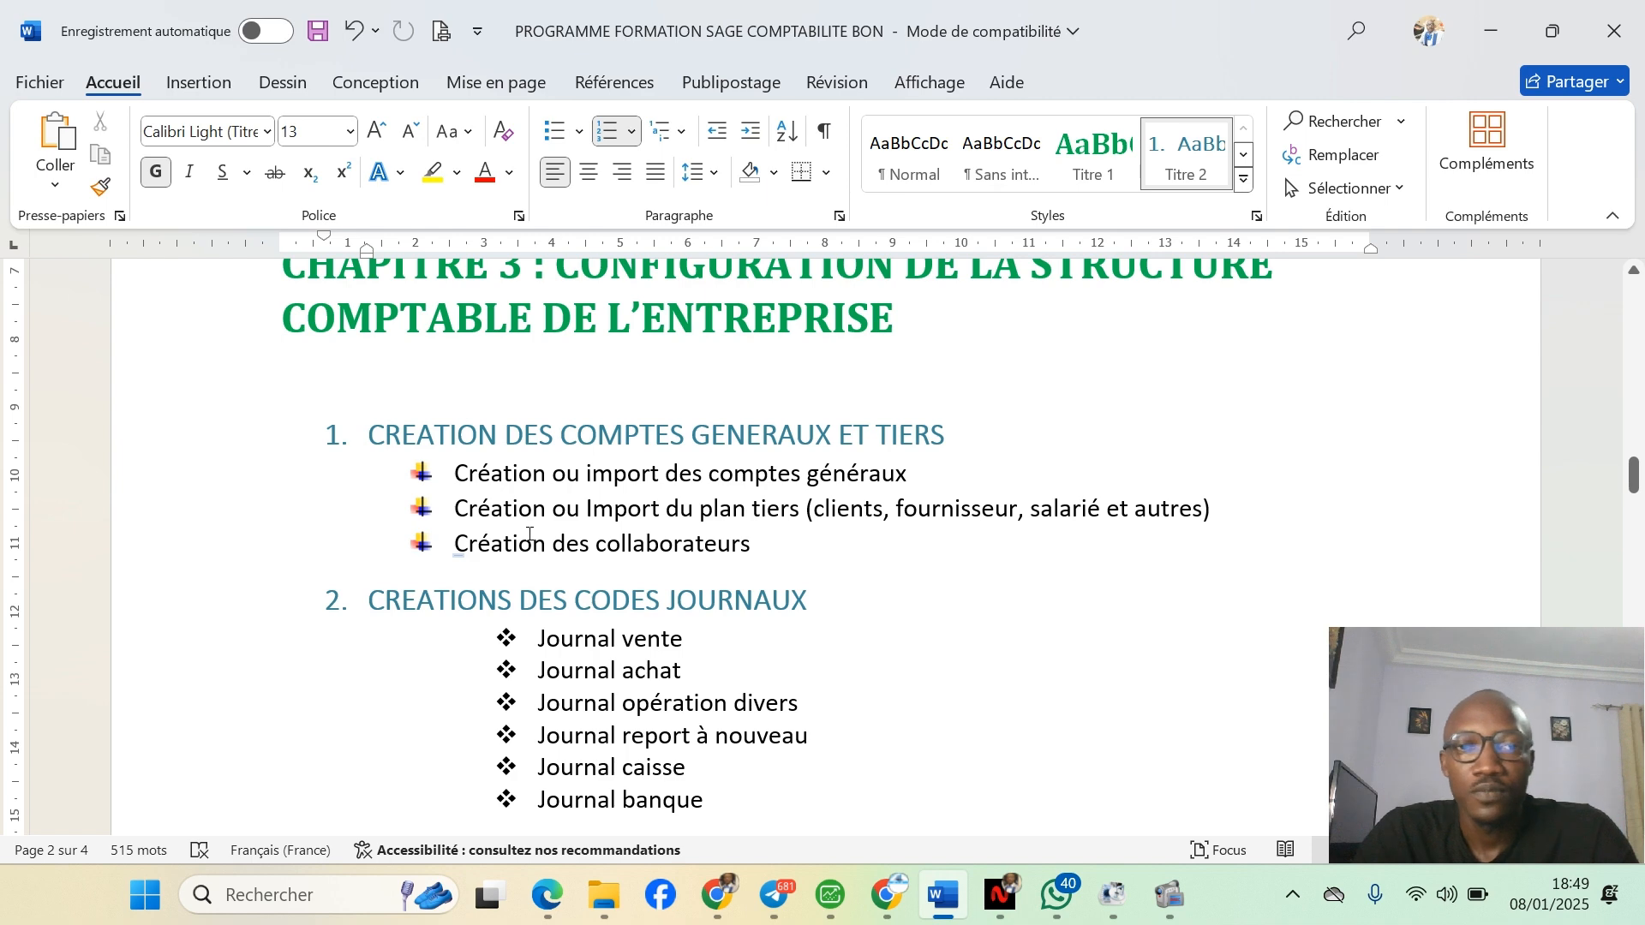
pyautogui.scroll(2, 502, 546)
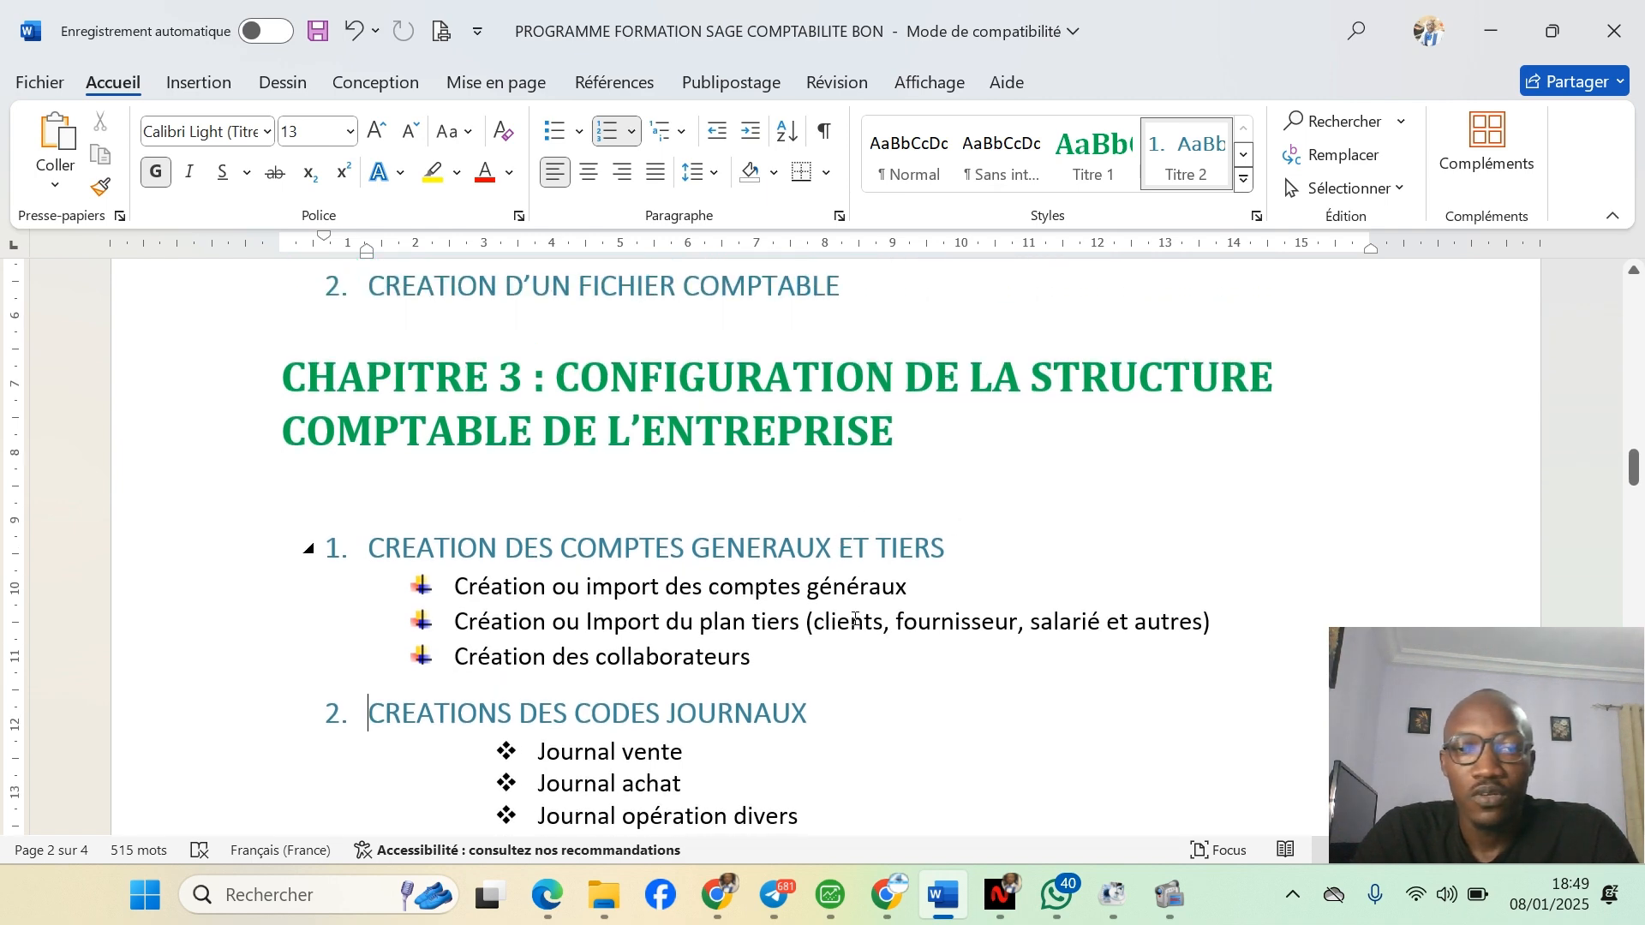
pyautogui.click(830, 896)
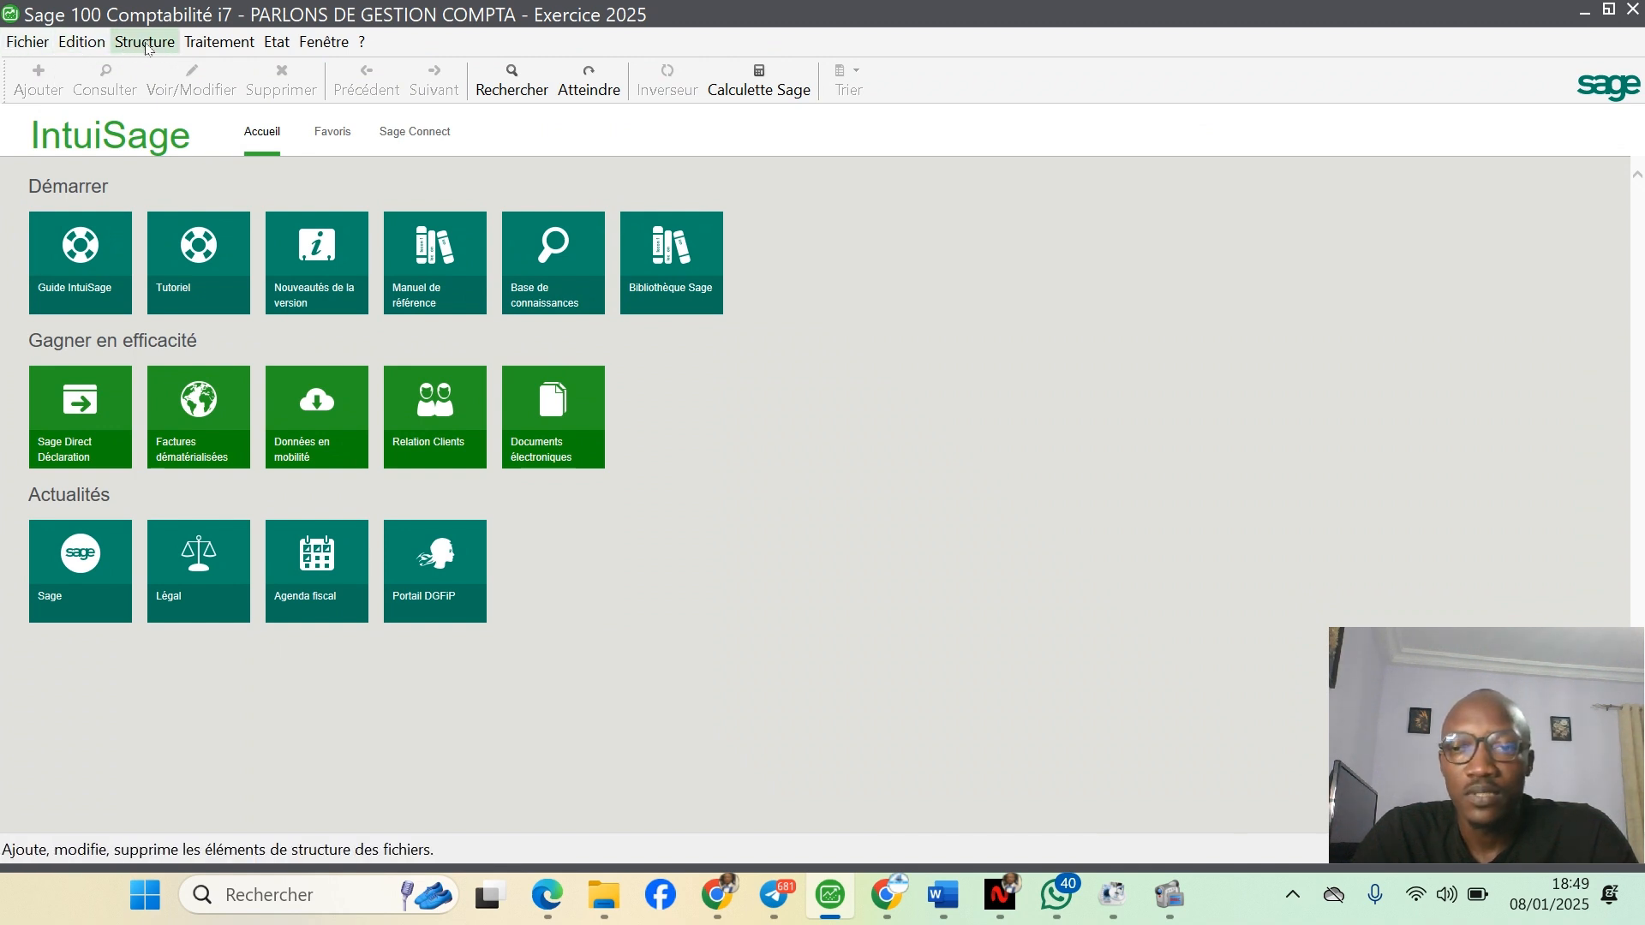
pyautogui.click(146, 43)
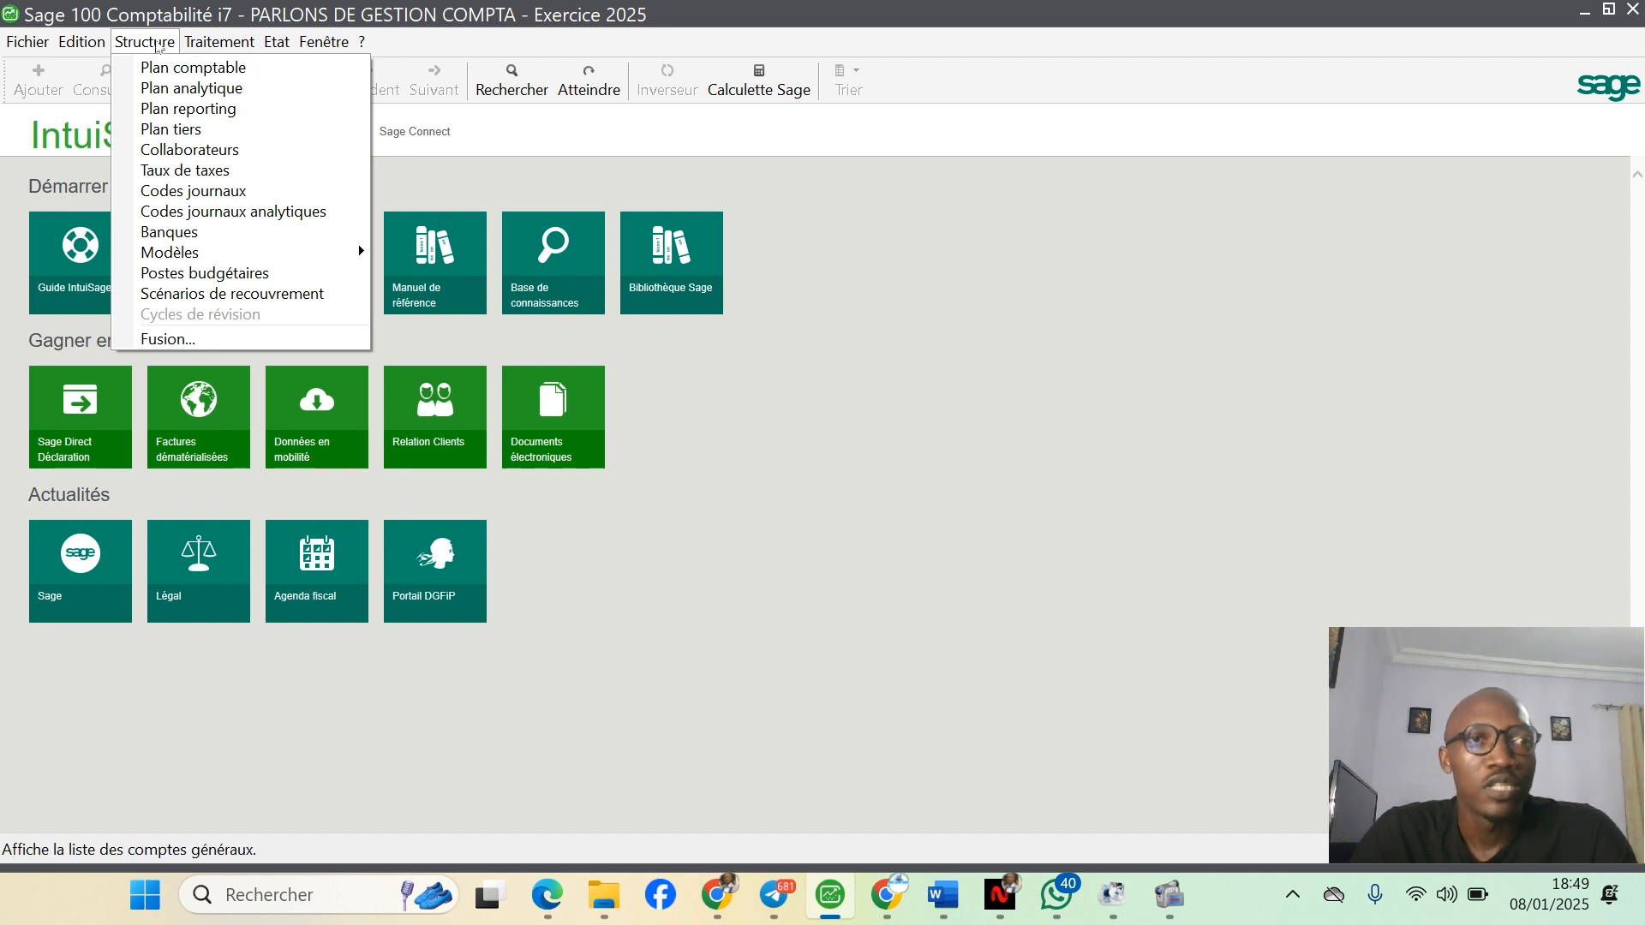
pyautogui.click(168, 68)
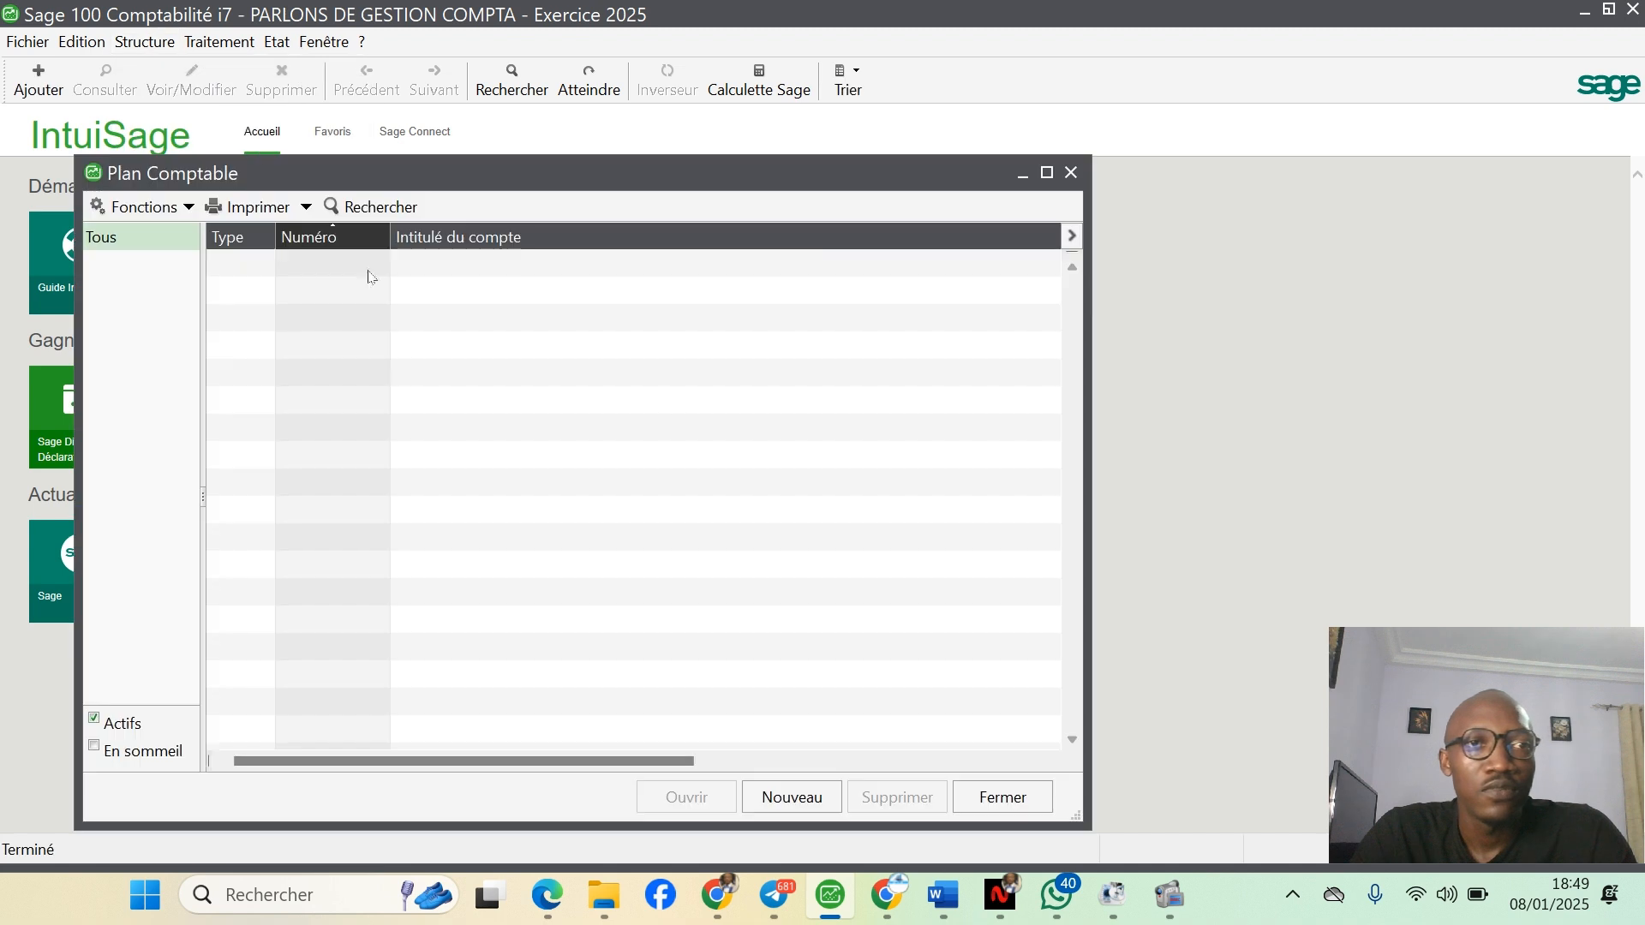
pyautogui.moveTo(660, 180); pyautogui.dragTo(735, 143)
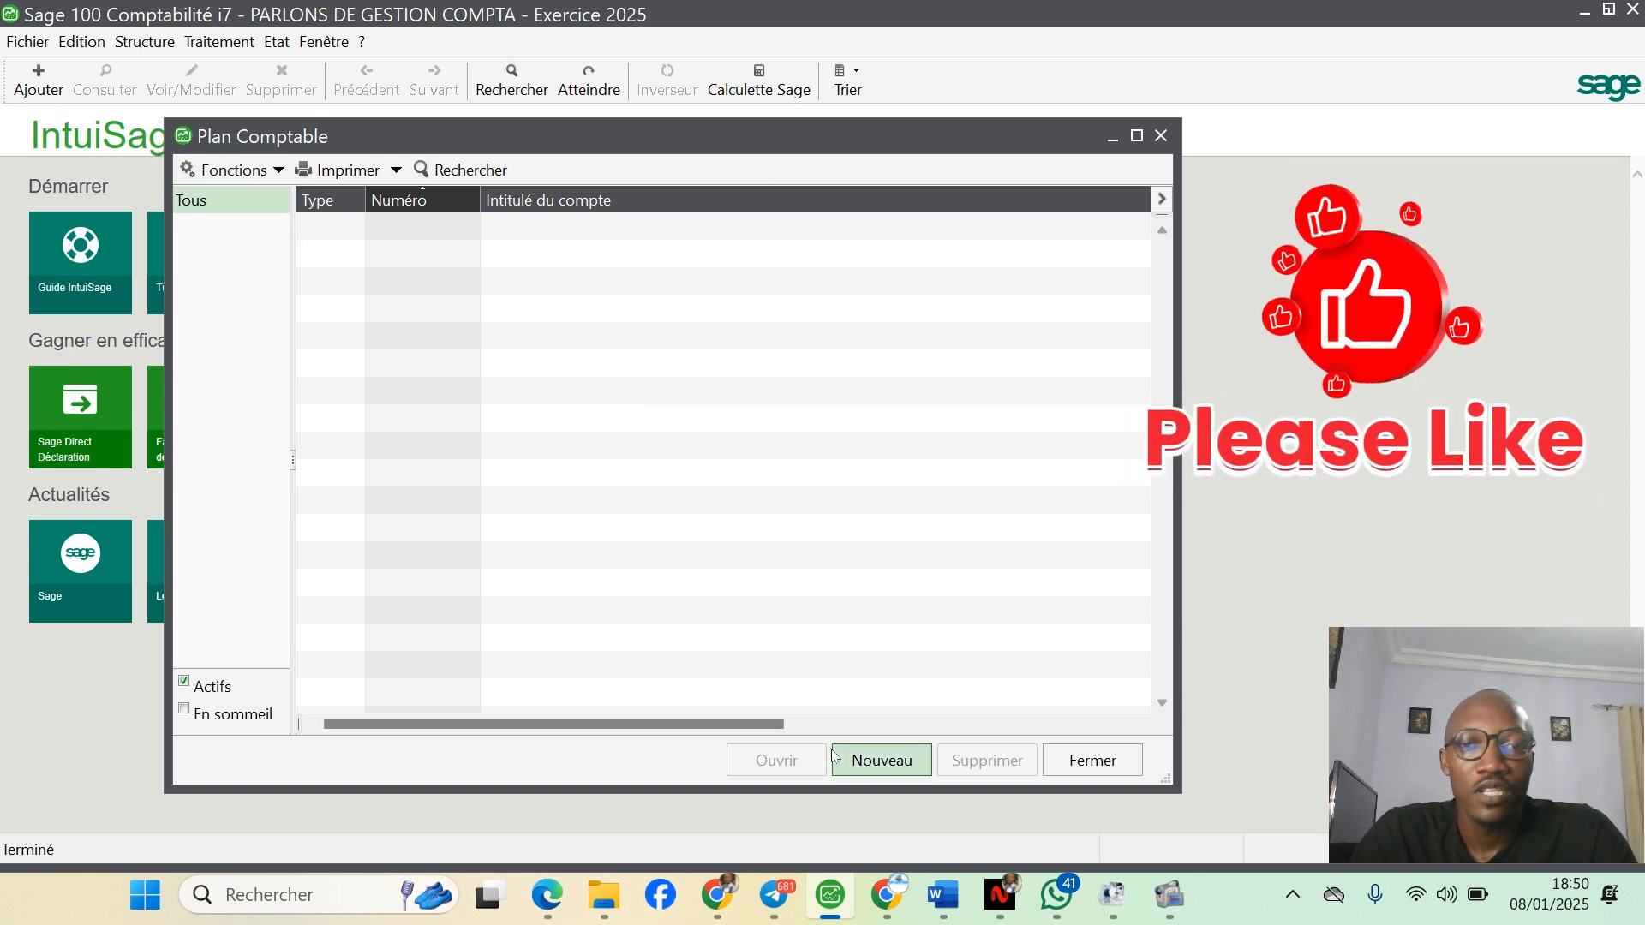
# - Create general account 4010000 titled FOURNISSEUR and validate it with the option to create another account
pyautogui.click(884, 766)
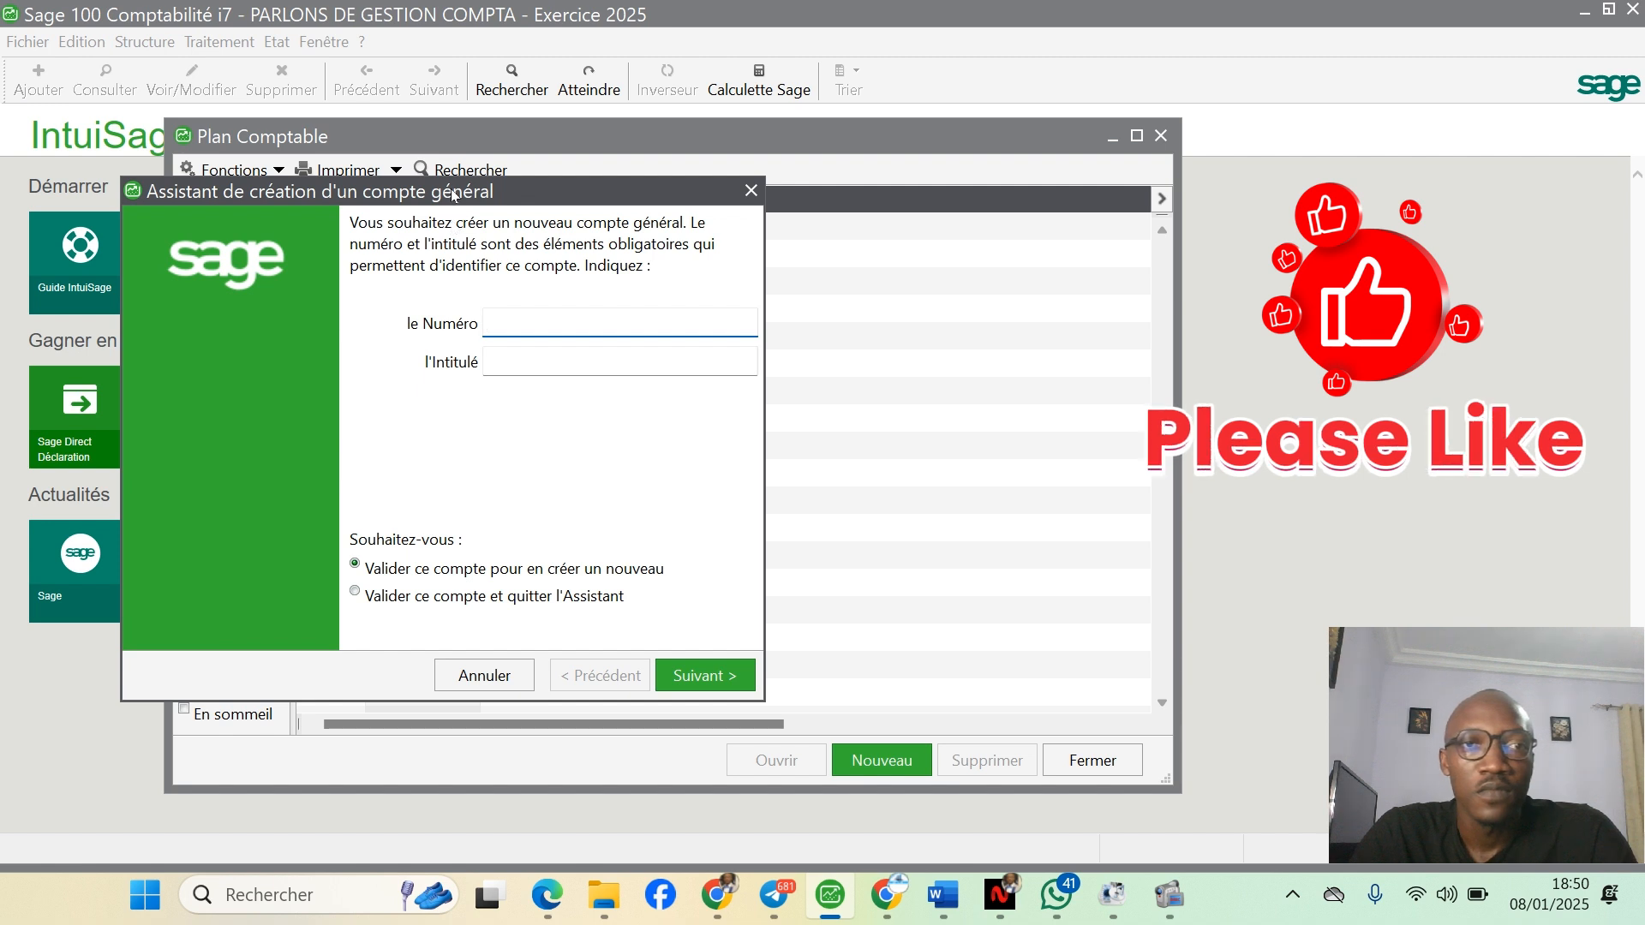
pyautogui.moveTo(454, 194); pyautogui.dragTo(793, 187)
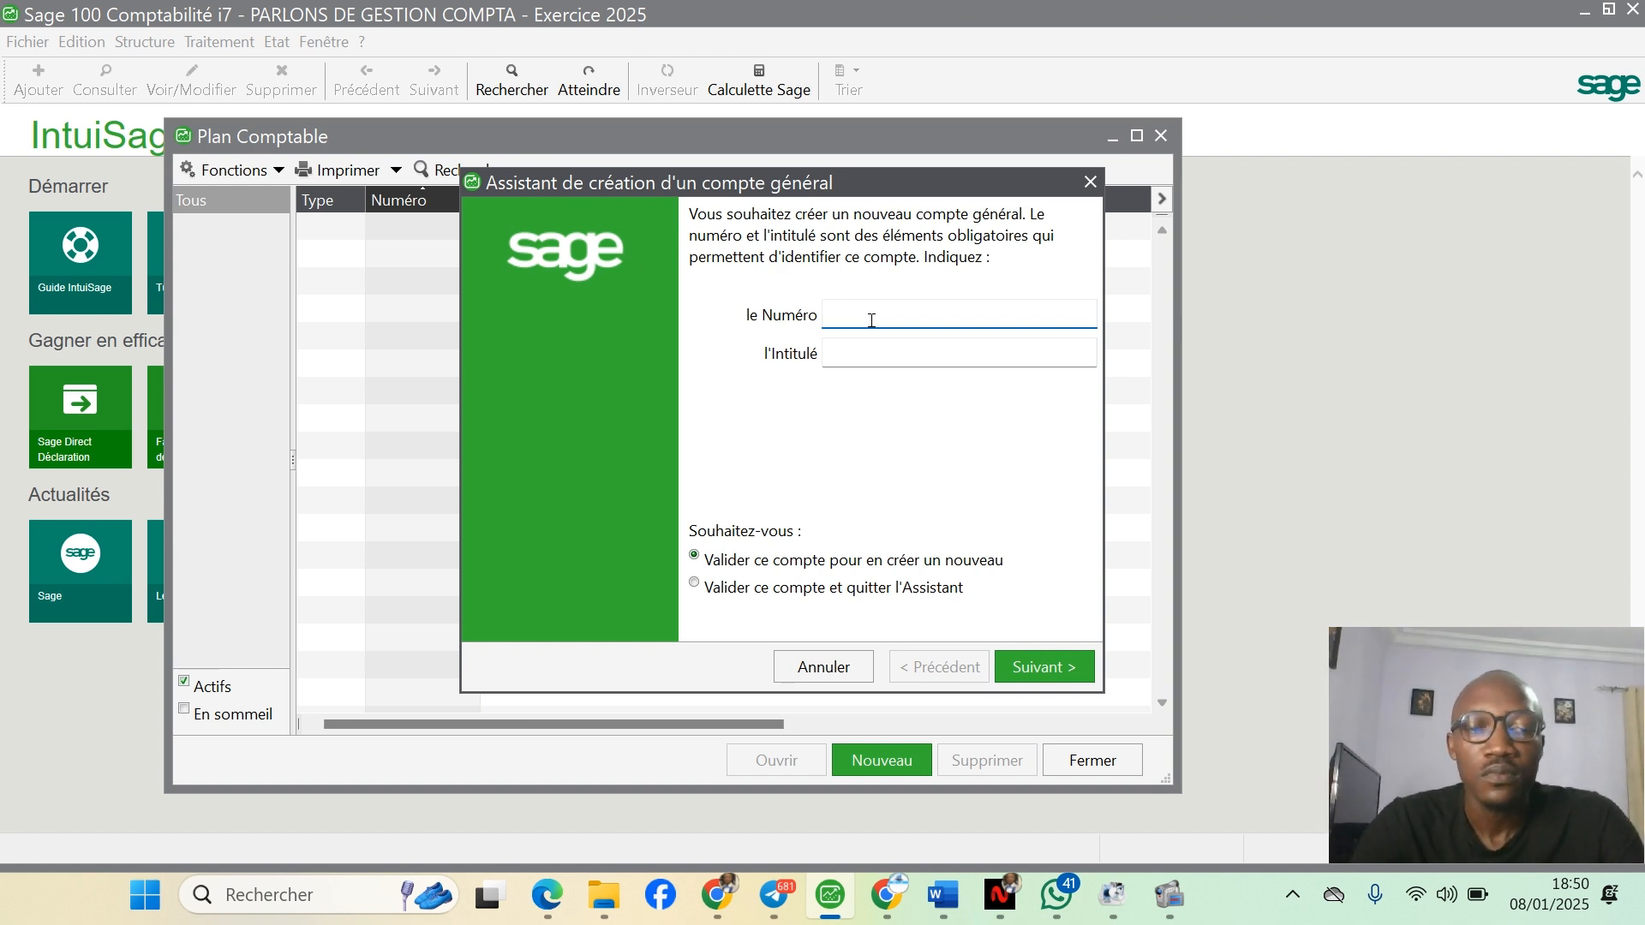
pyautogui.write('40')
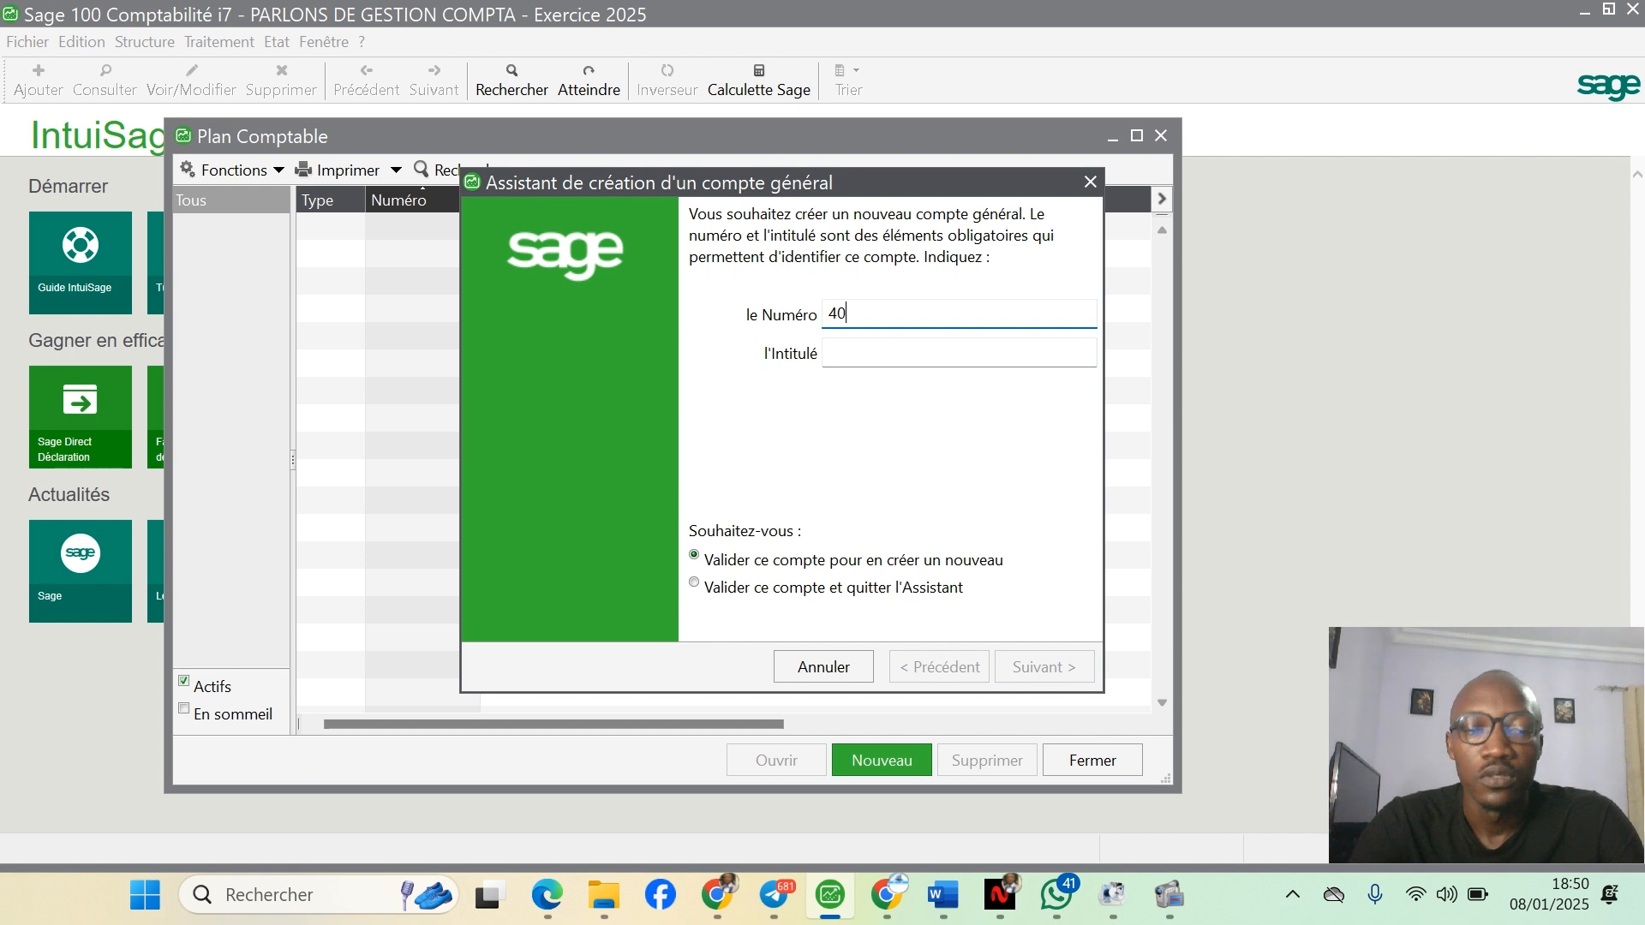
pyautogui.write('1')
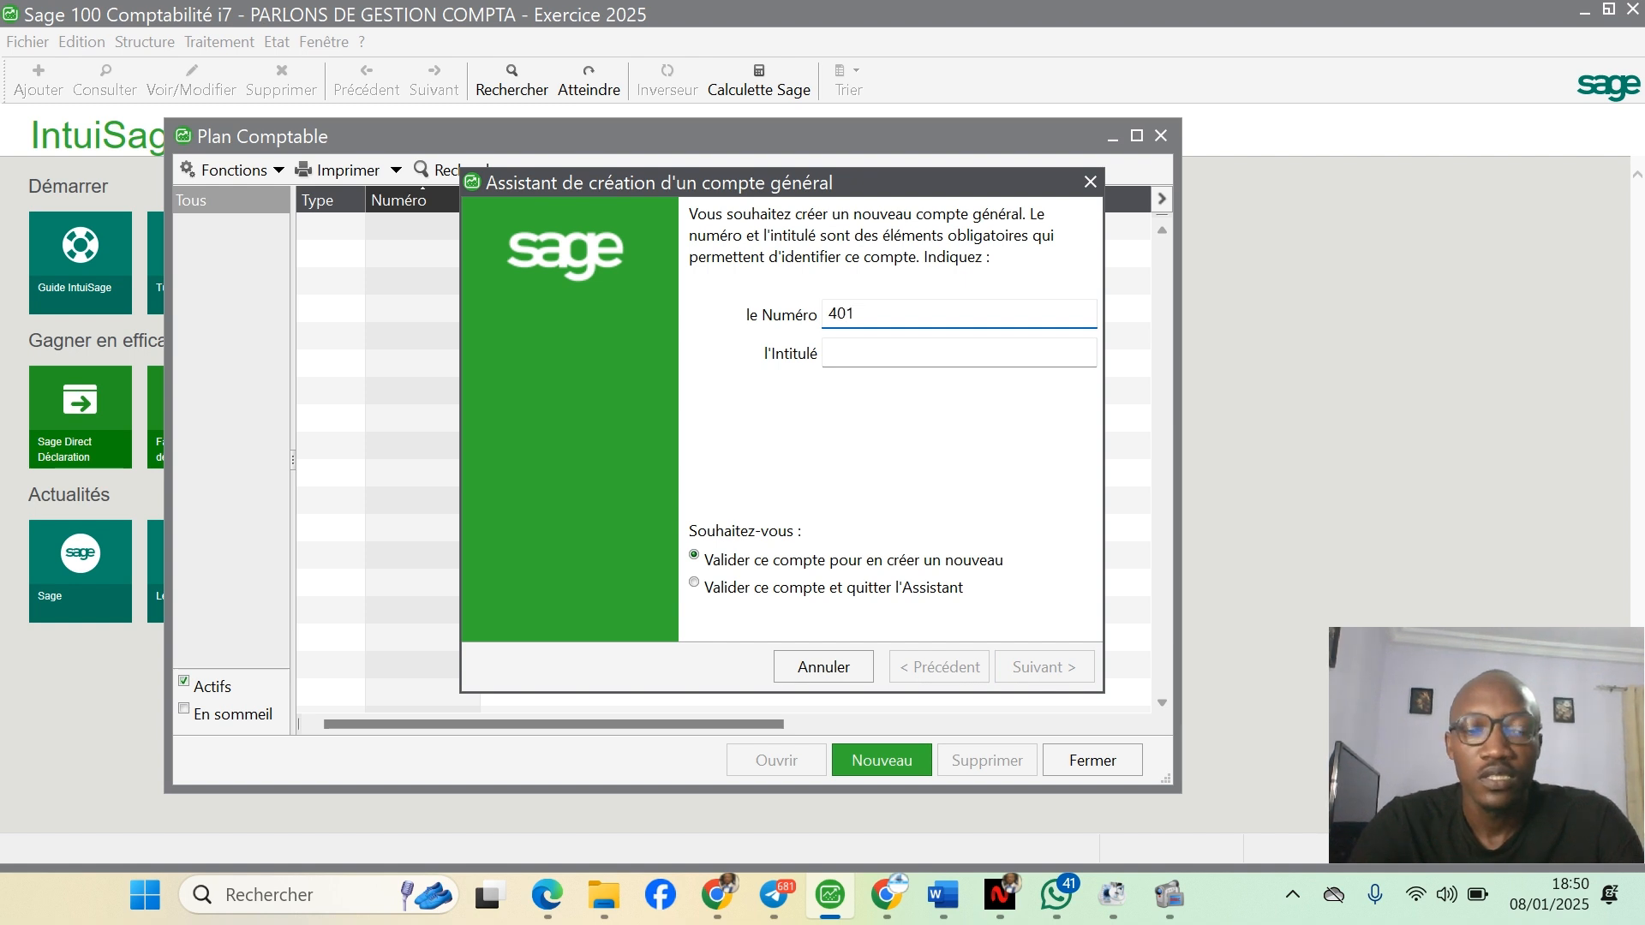
pyautogui.write('000')
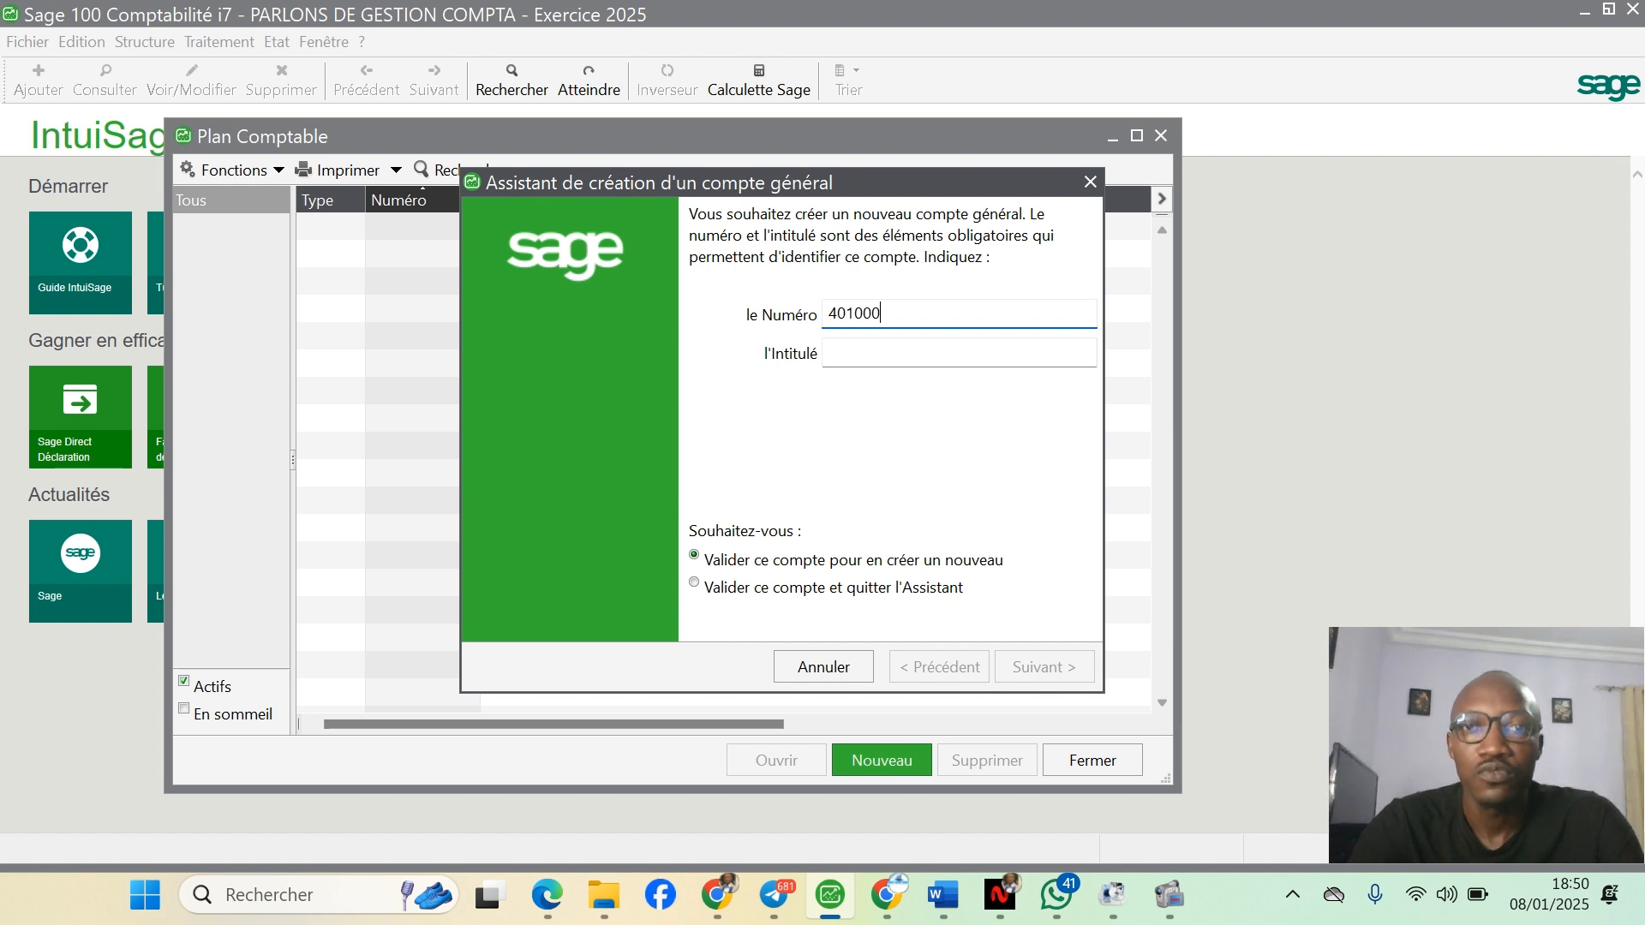
pyautogui.write('0')
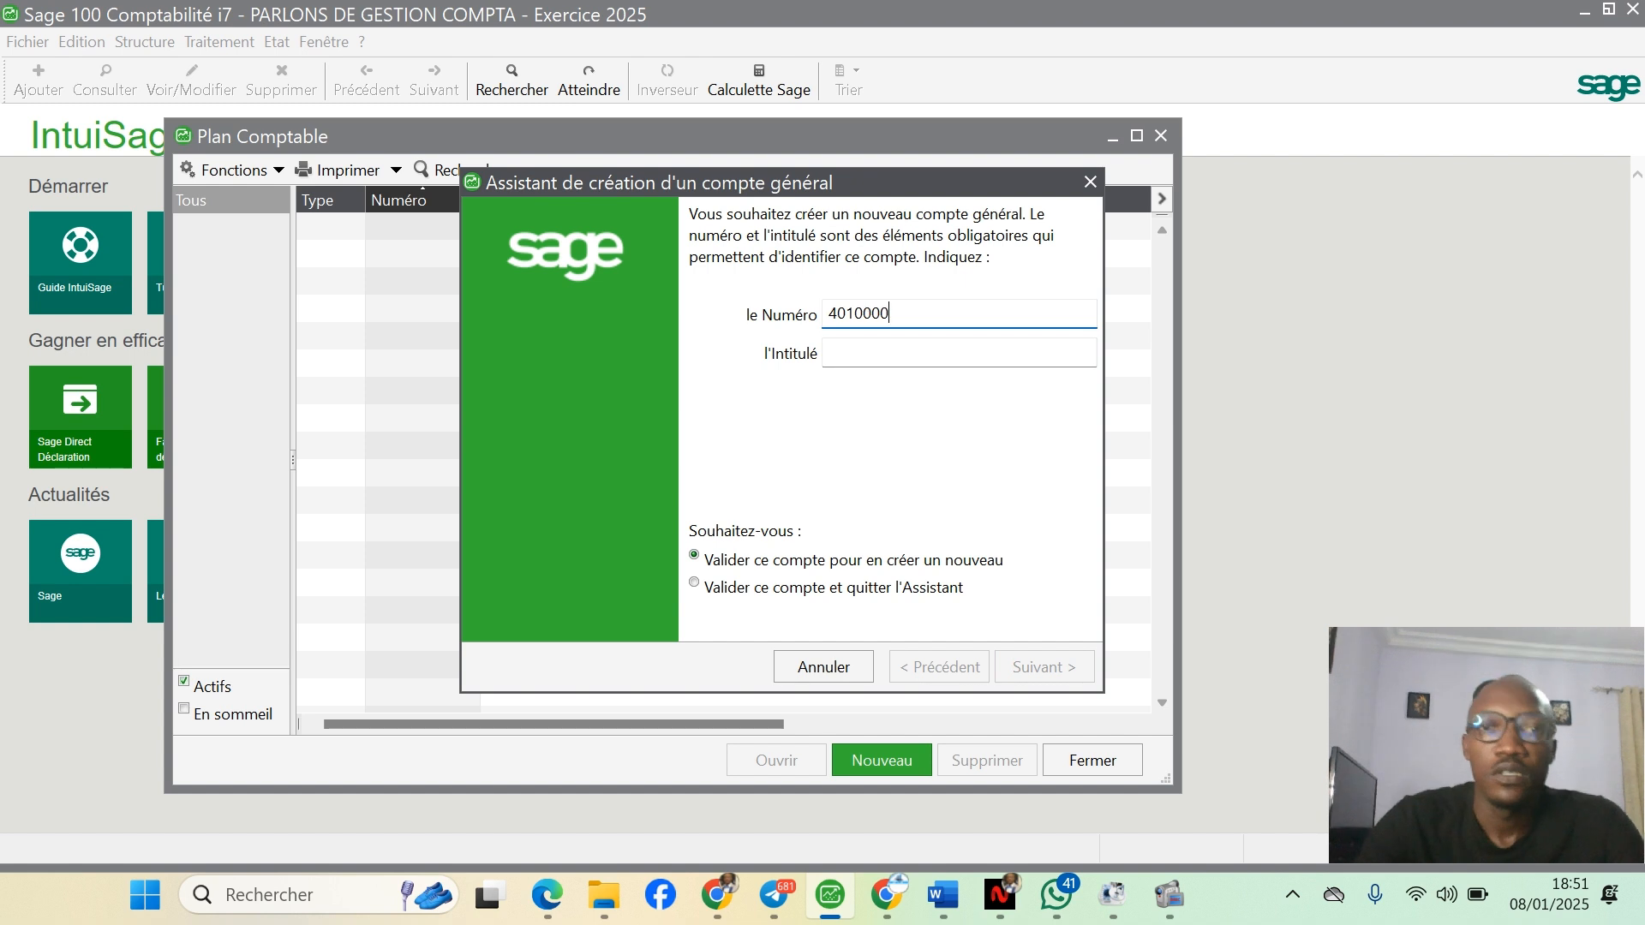
pyautogui.press('Tab')
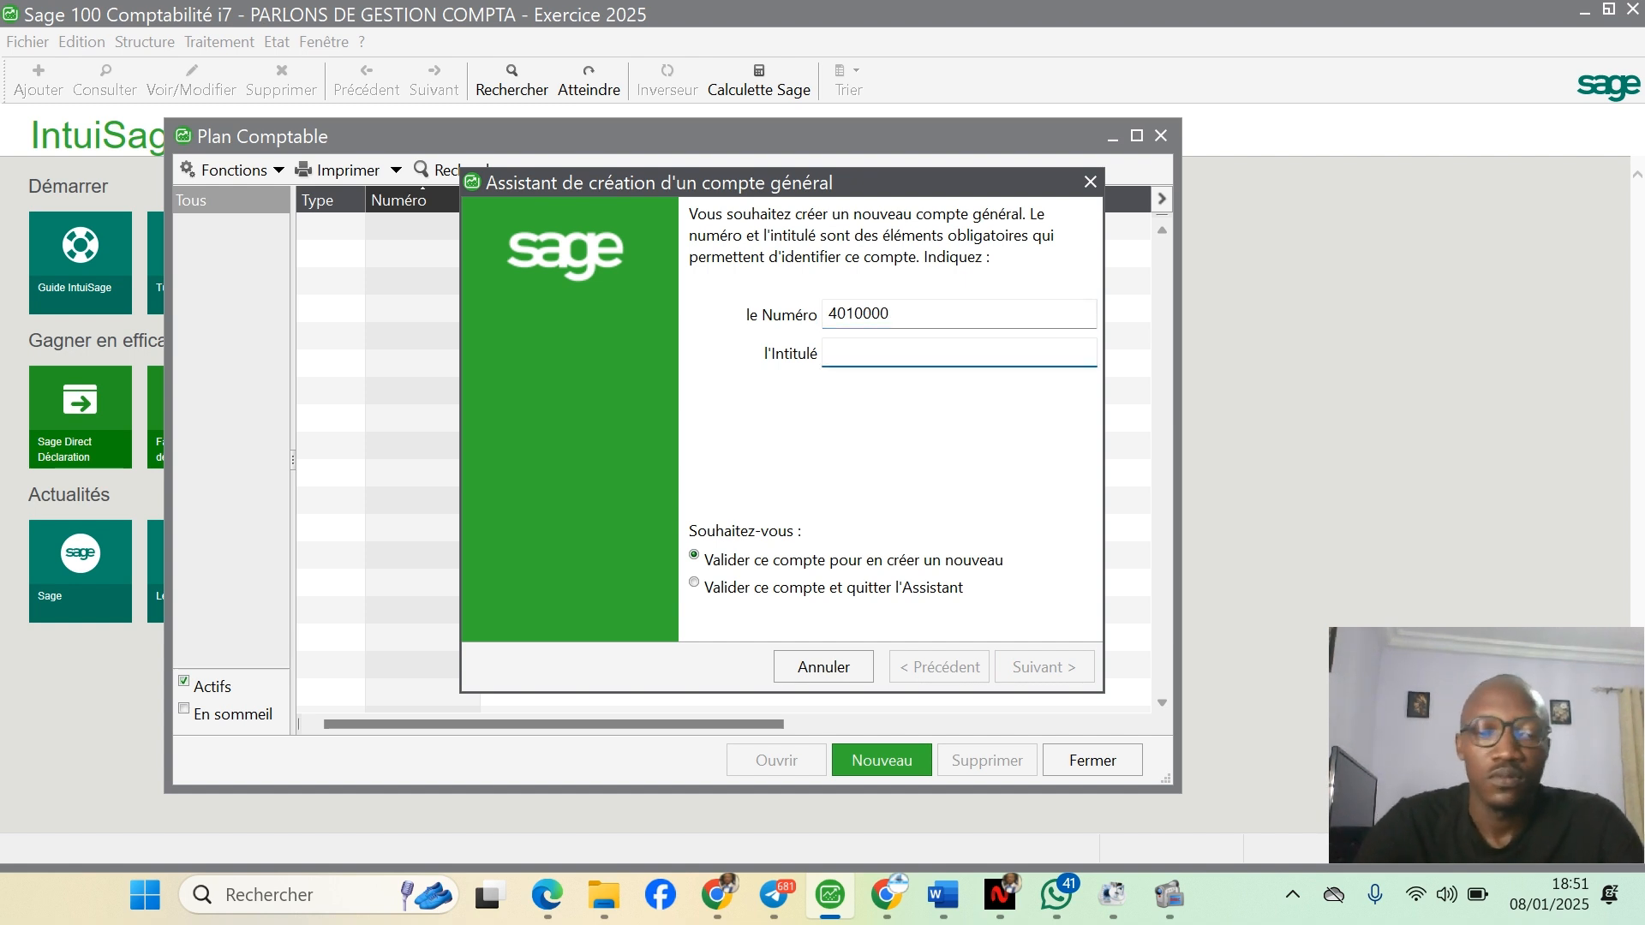
pyautogui.write('FOU')
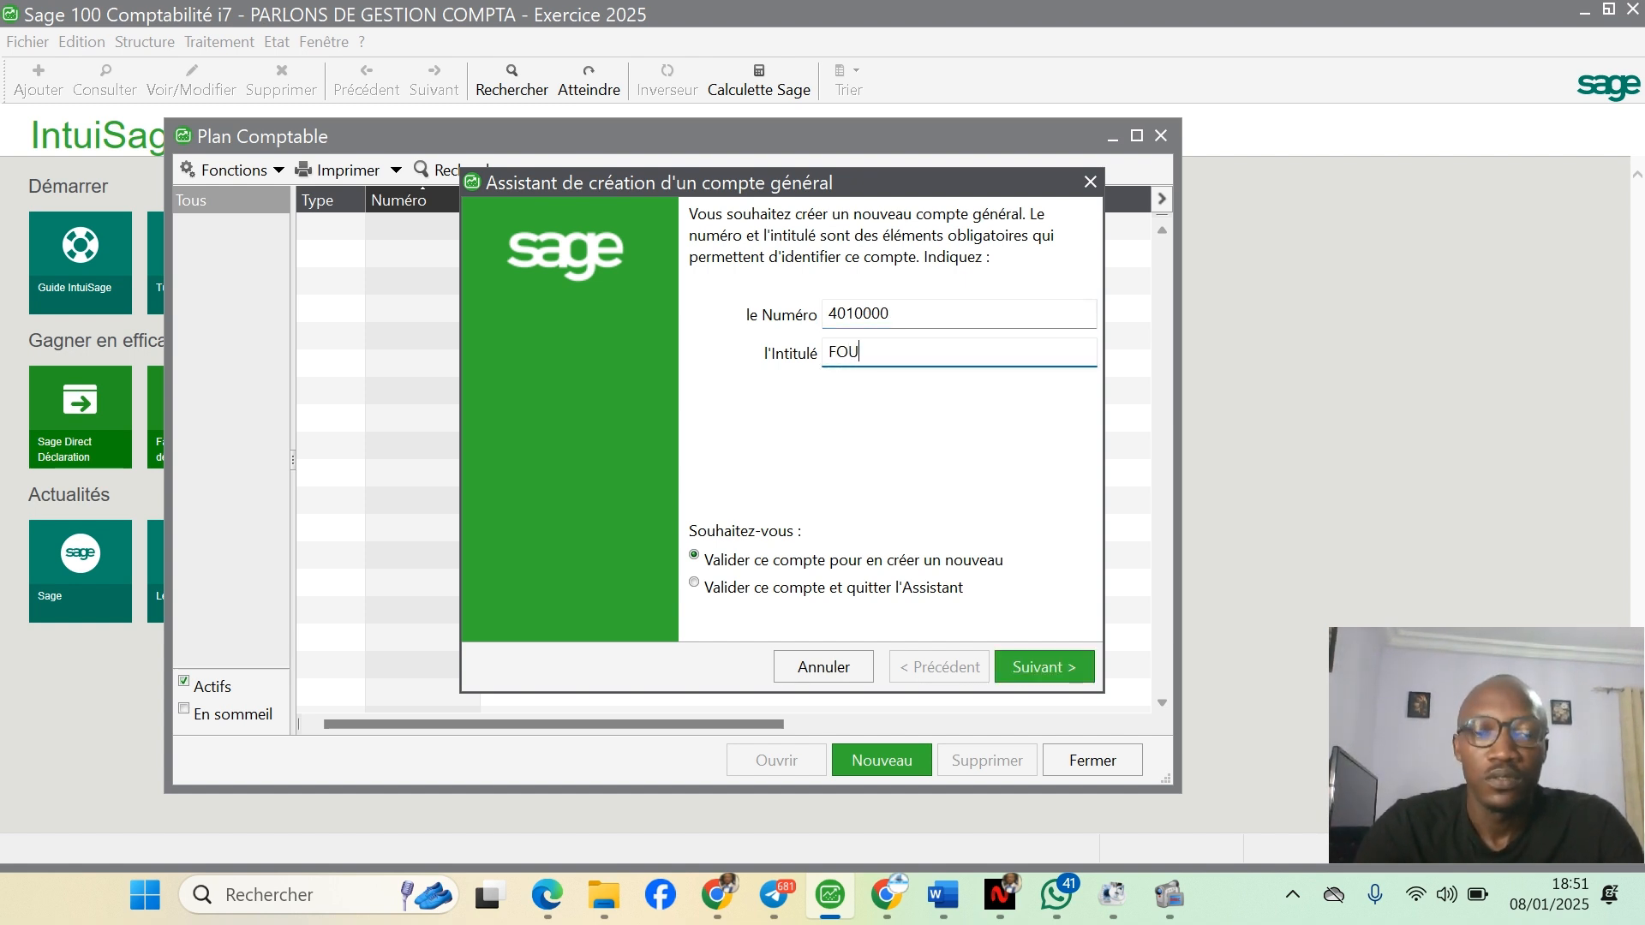
pyautogui.write('RNISSE')
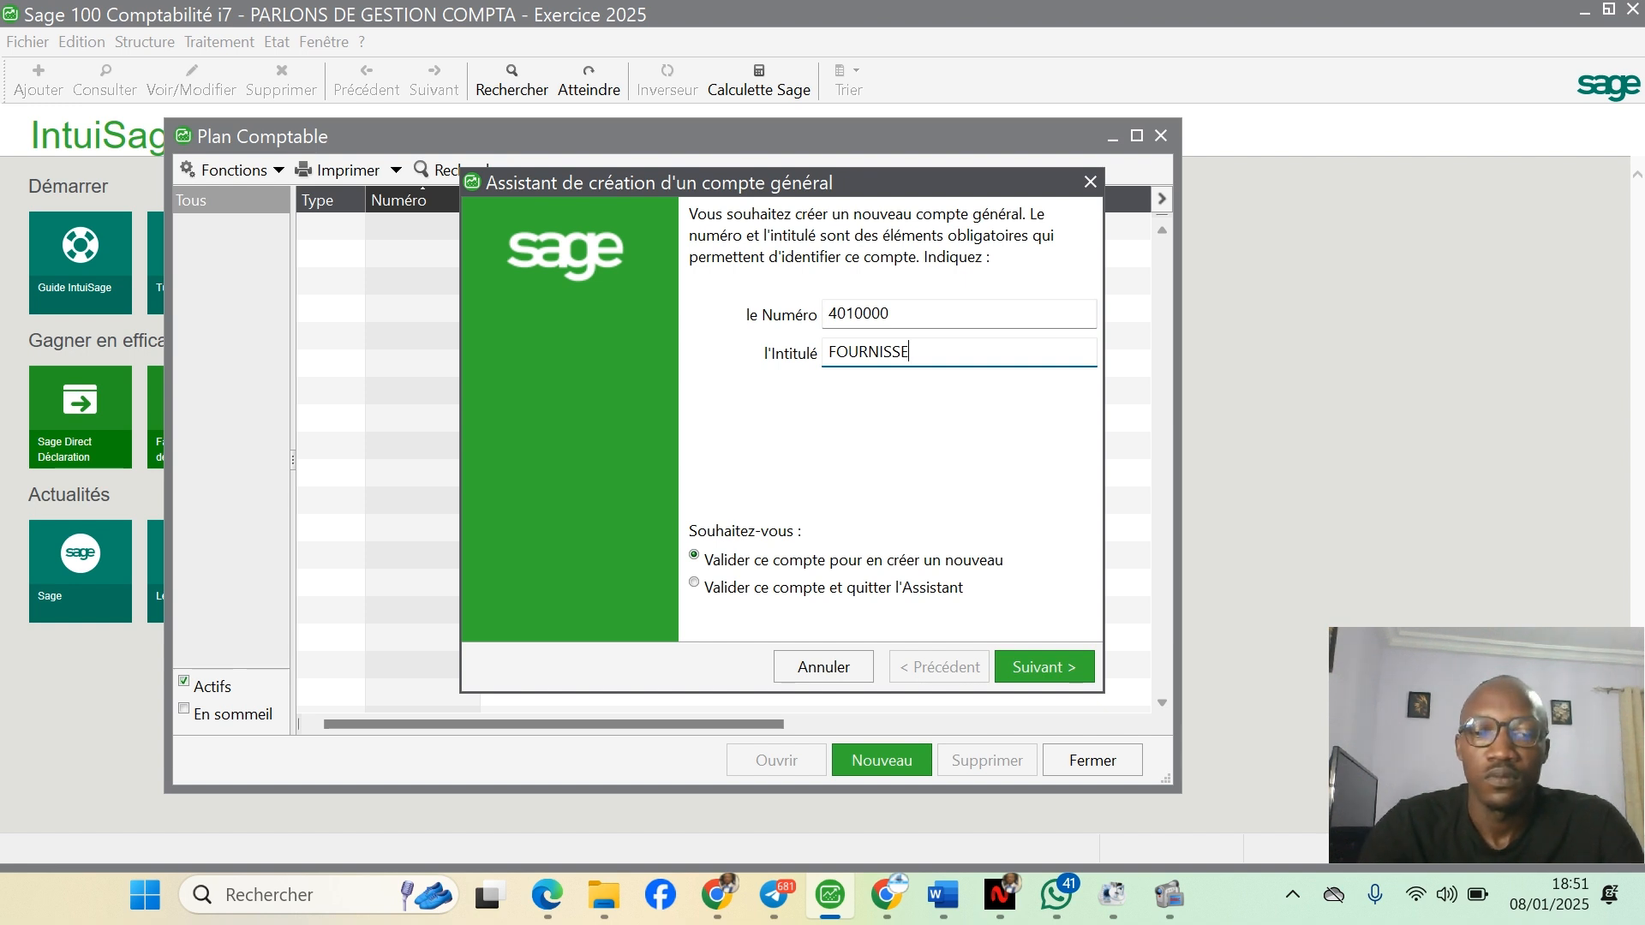
pyautogui.write('UR')
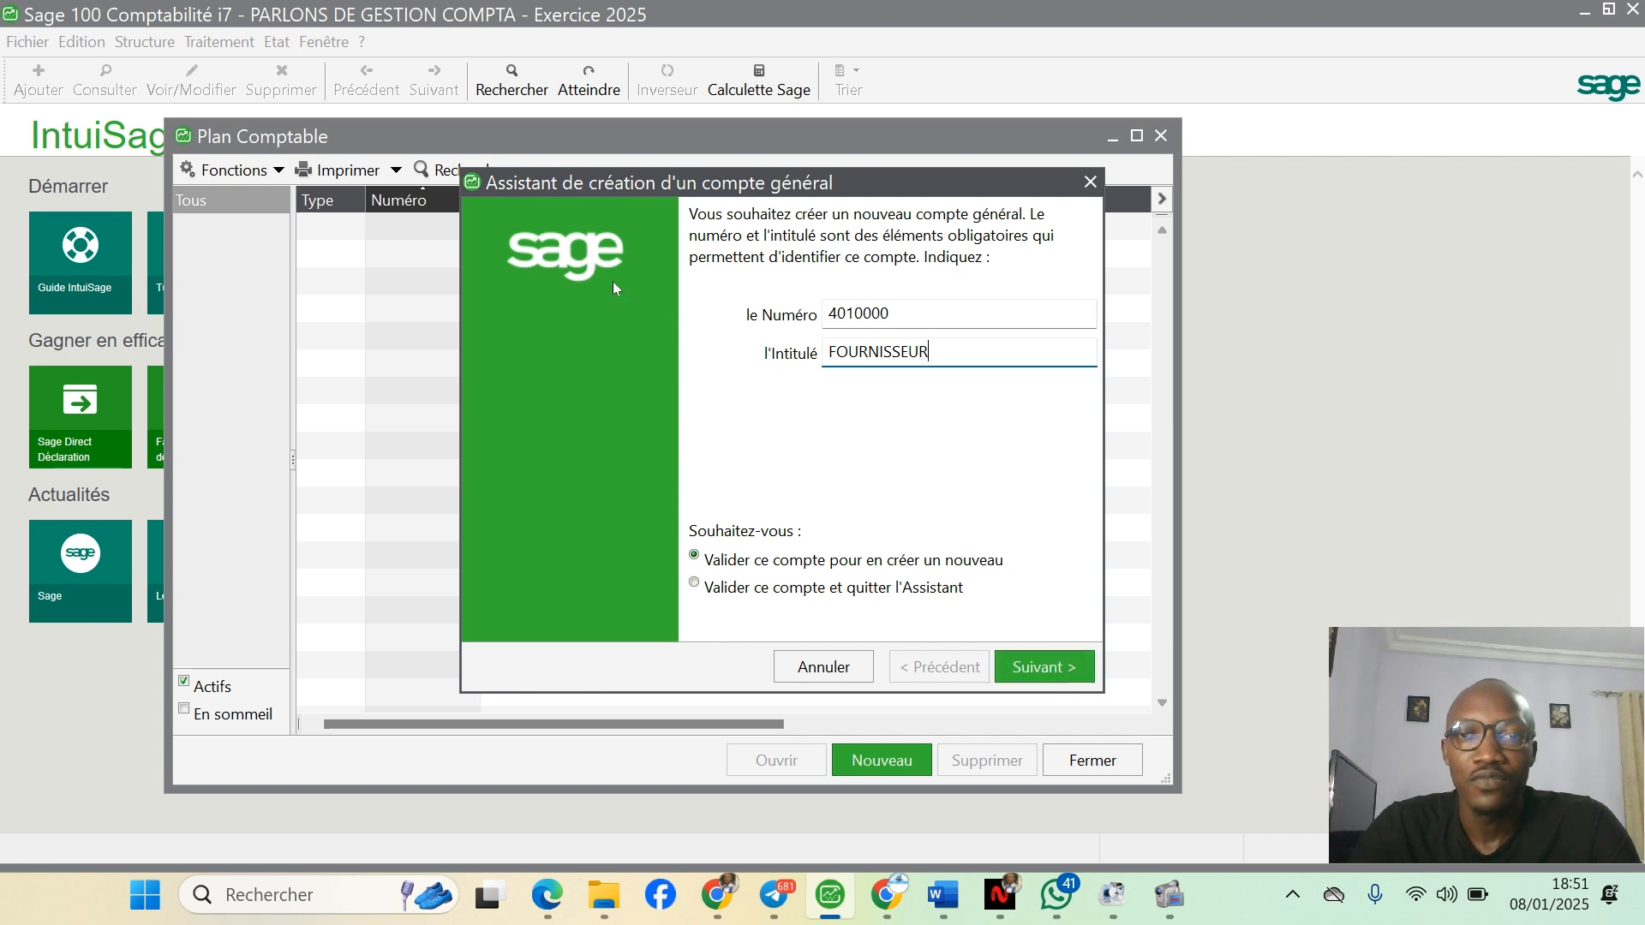
pyautogui.click(696, 586)
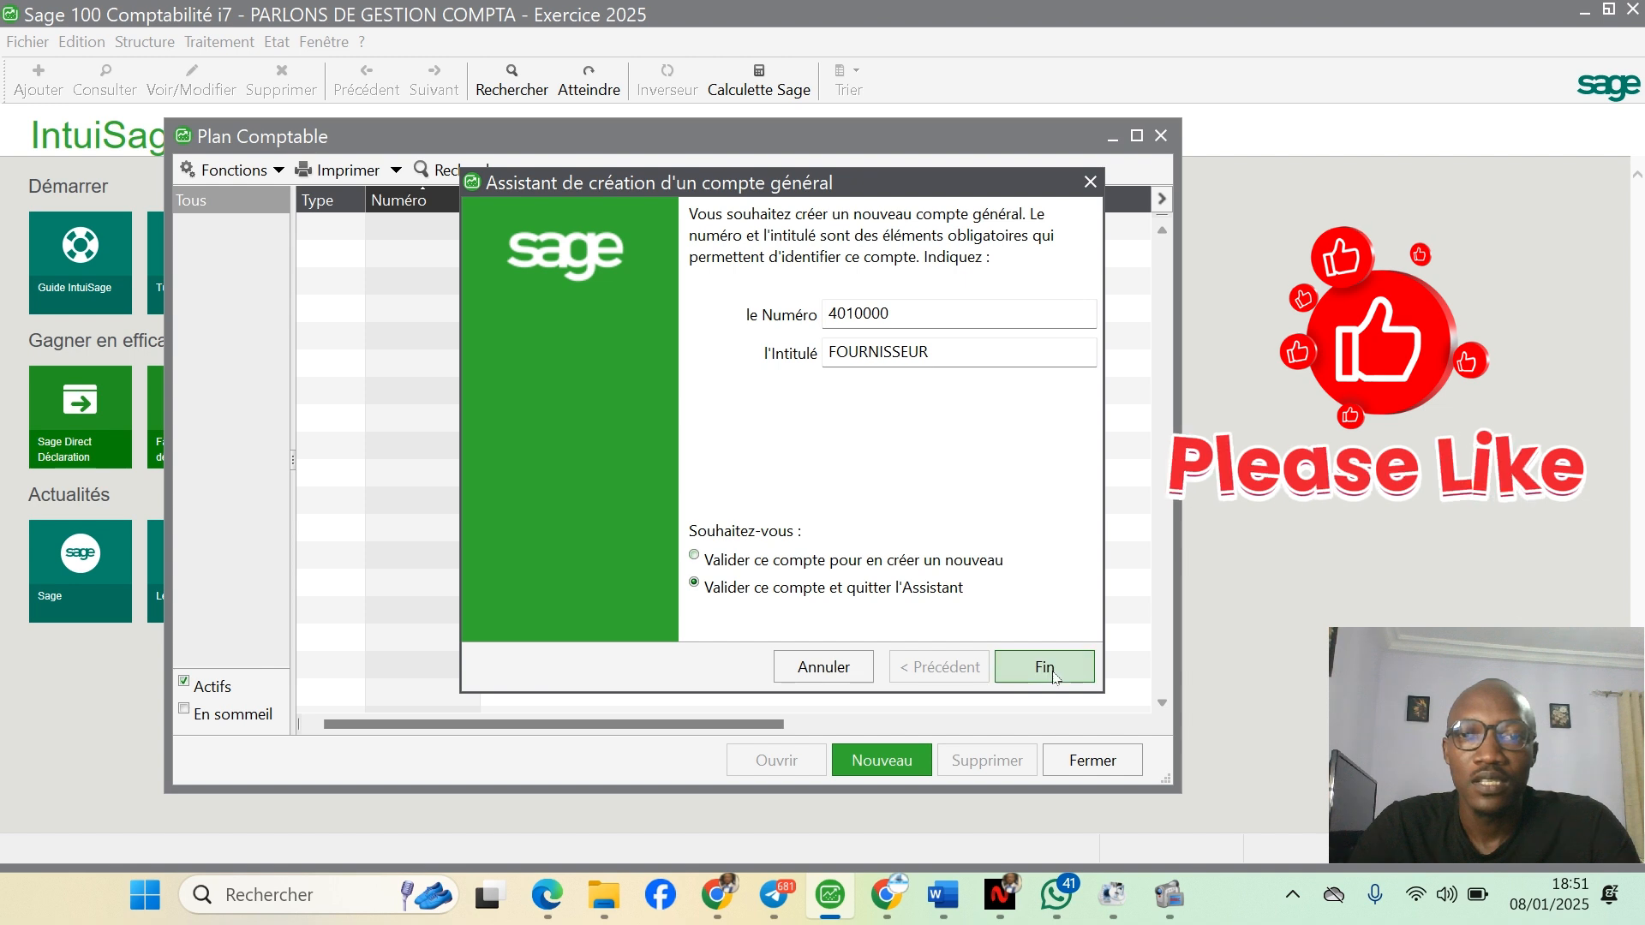
pyautogui.click(695, 557)
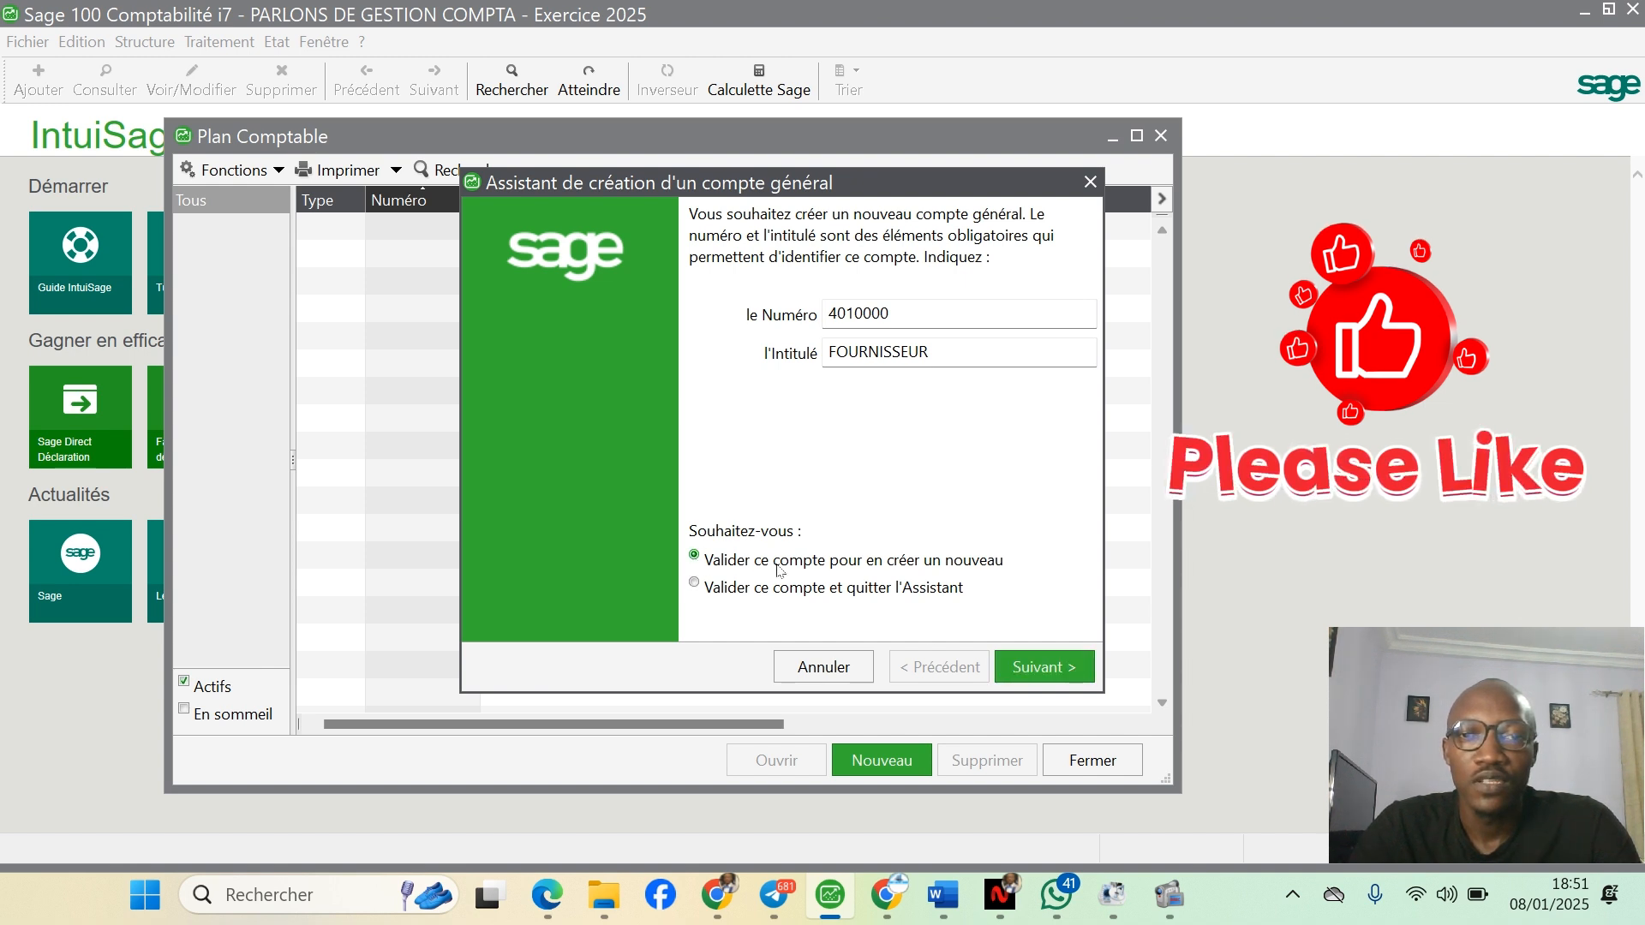
pyautogui.click(1053, 667)
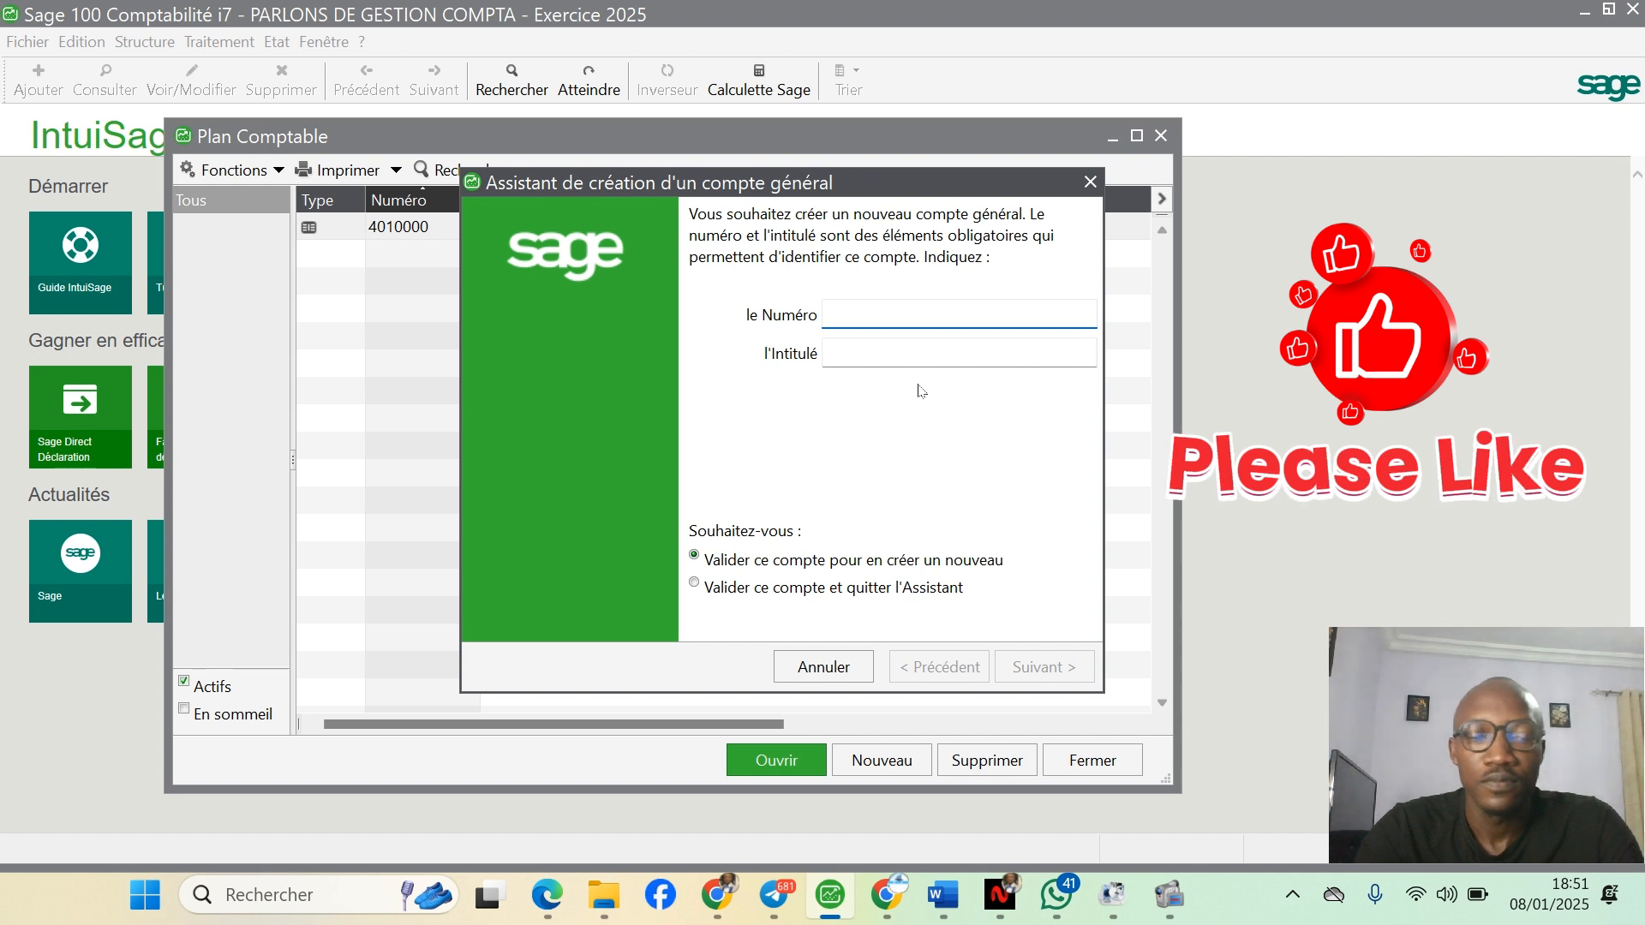
# - Create general account 411000 titled CLIENTS, validating it with the option to quit the assistant
pyautogui.write('411')
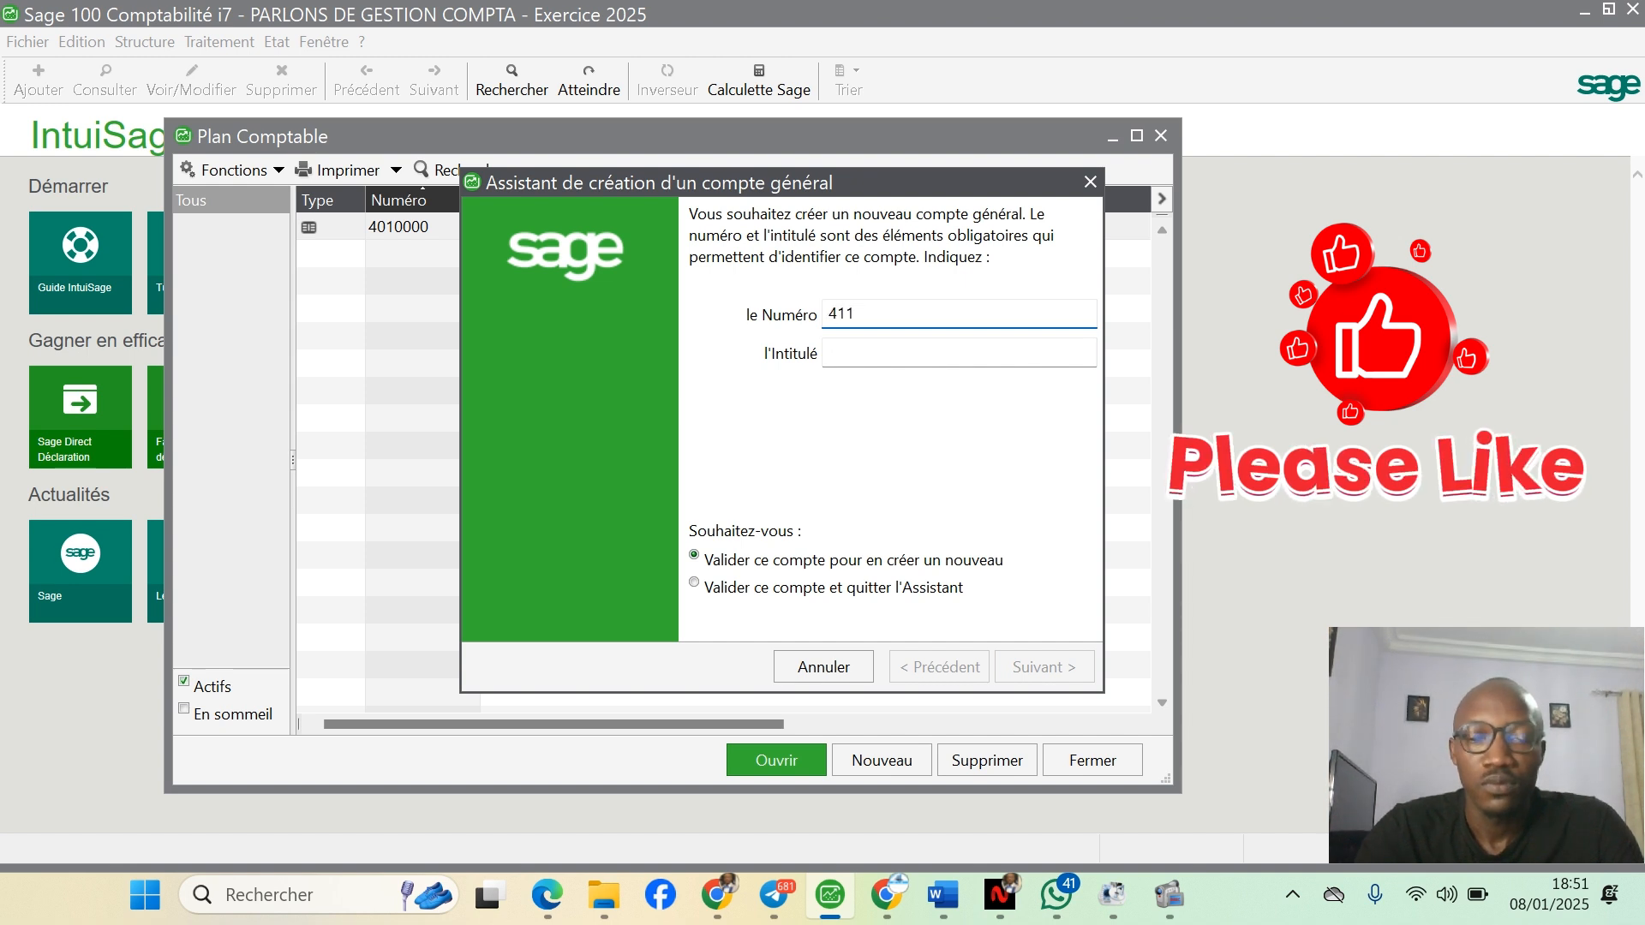
pyautogui.write('0000')
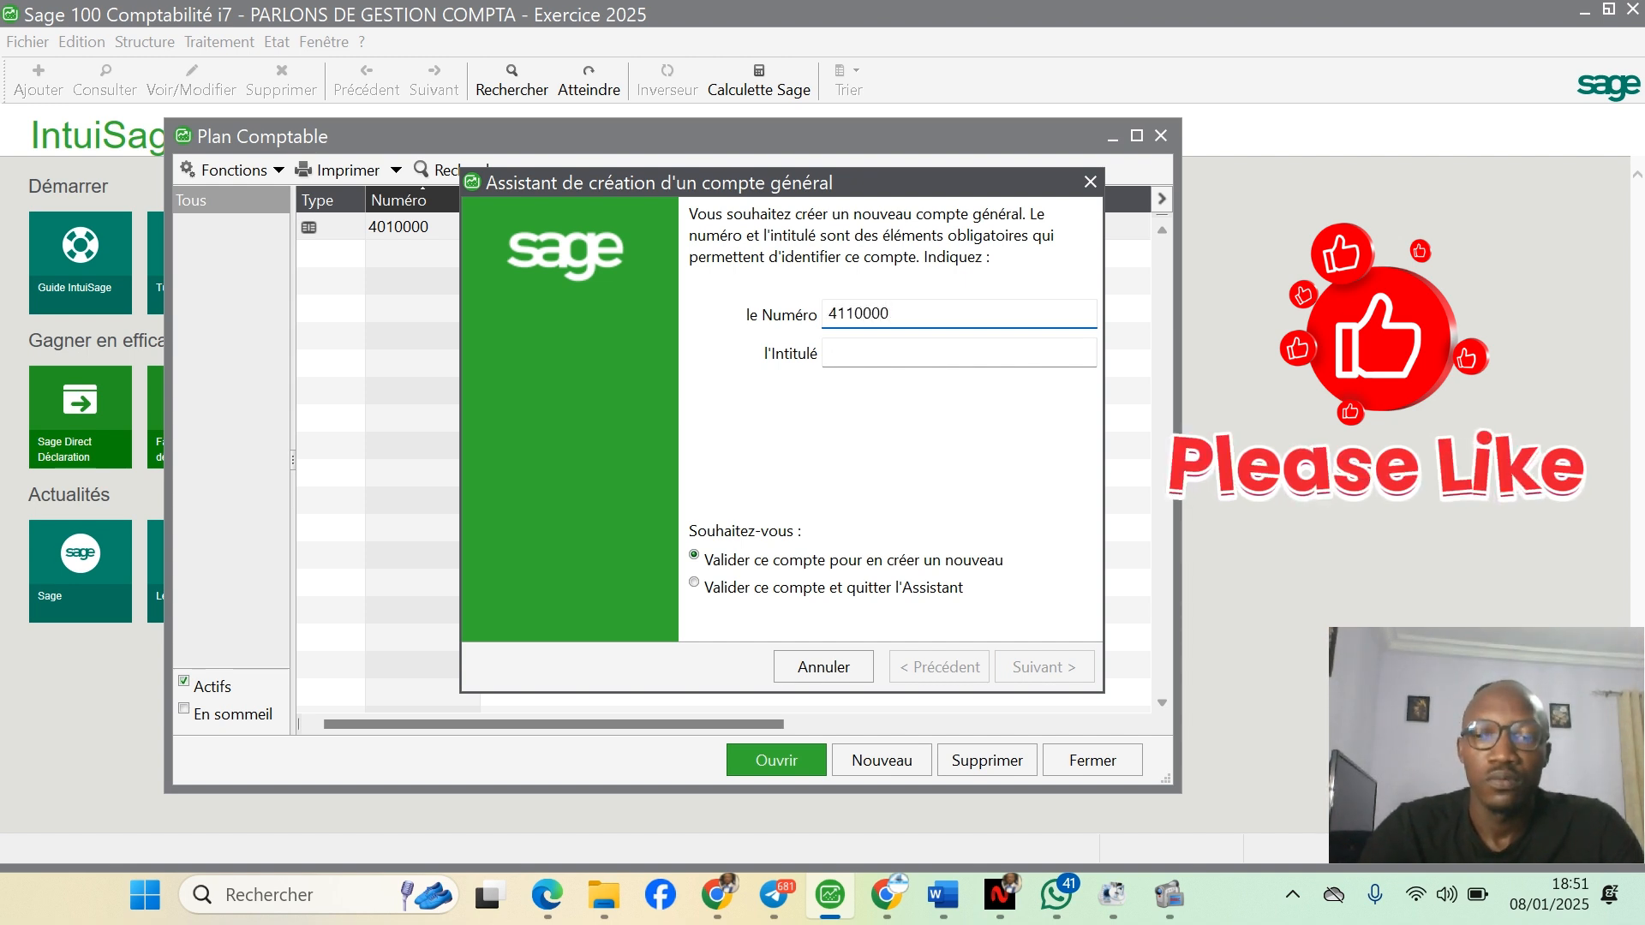
pyautogui.press('BackSpace')
pyautogui.press('Tab')
pyautogui.write('CL')
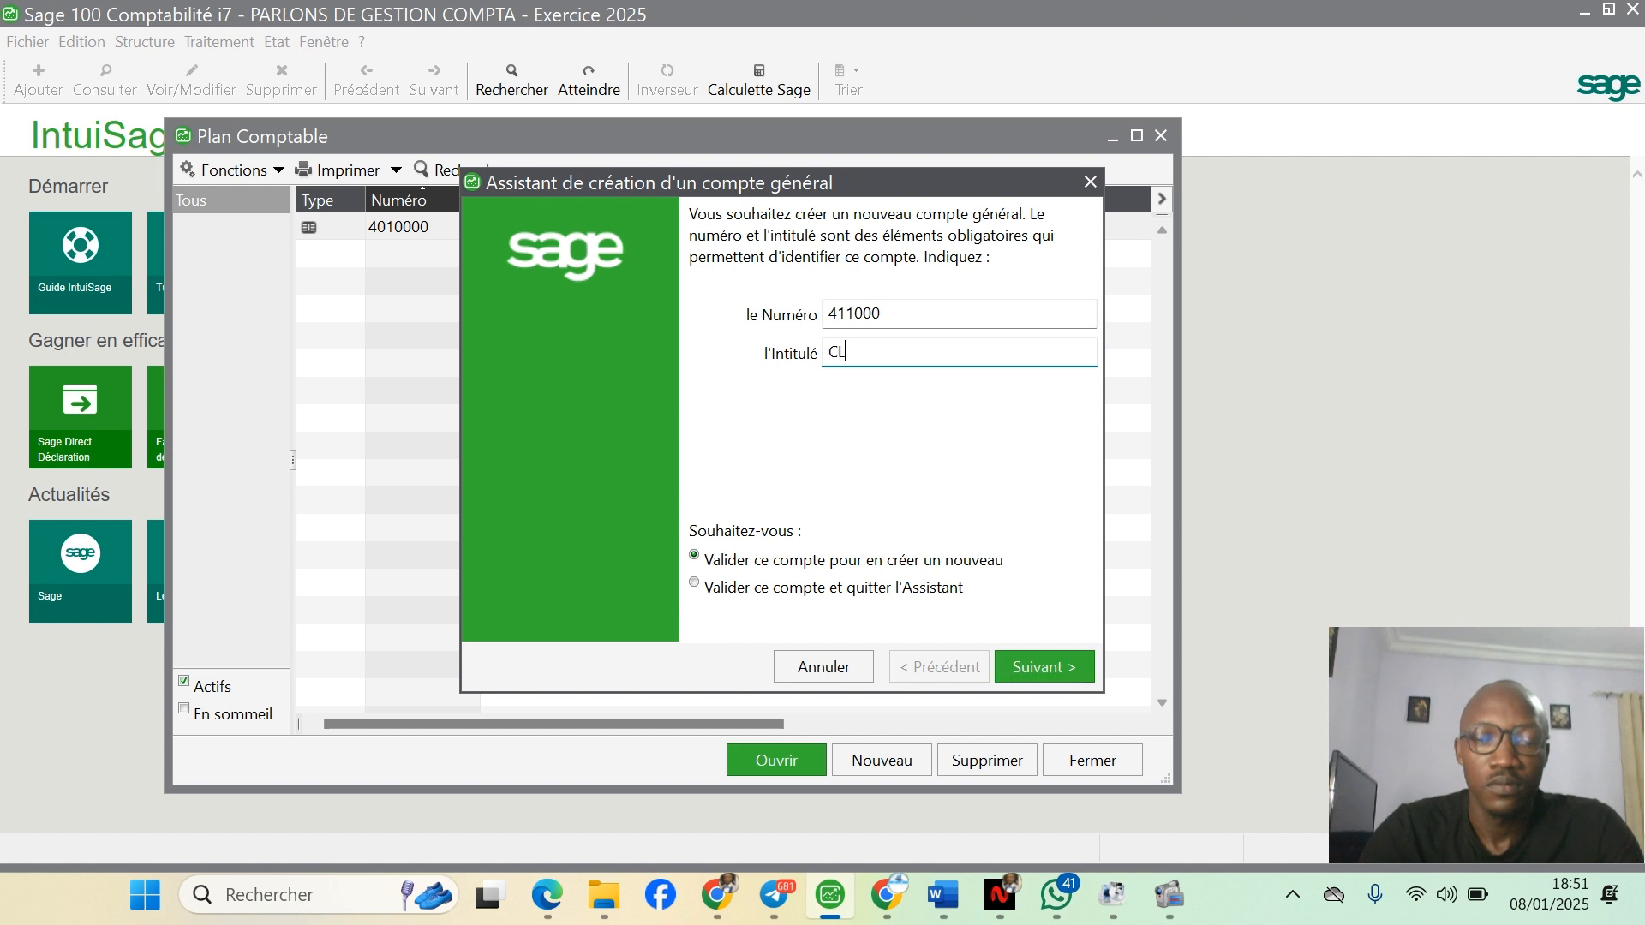
pyautogui.write('IENTS')
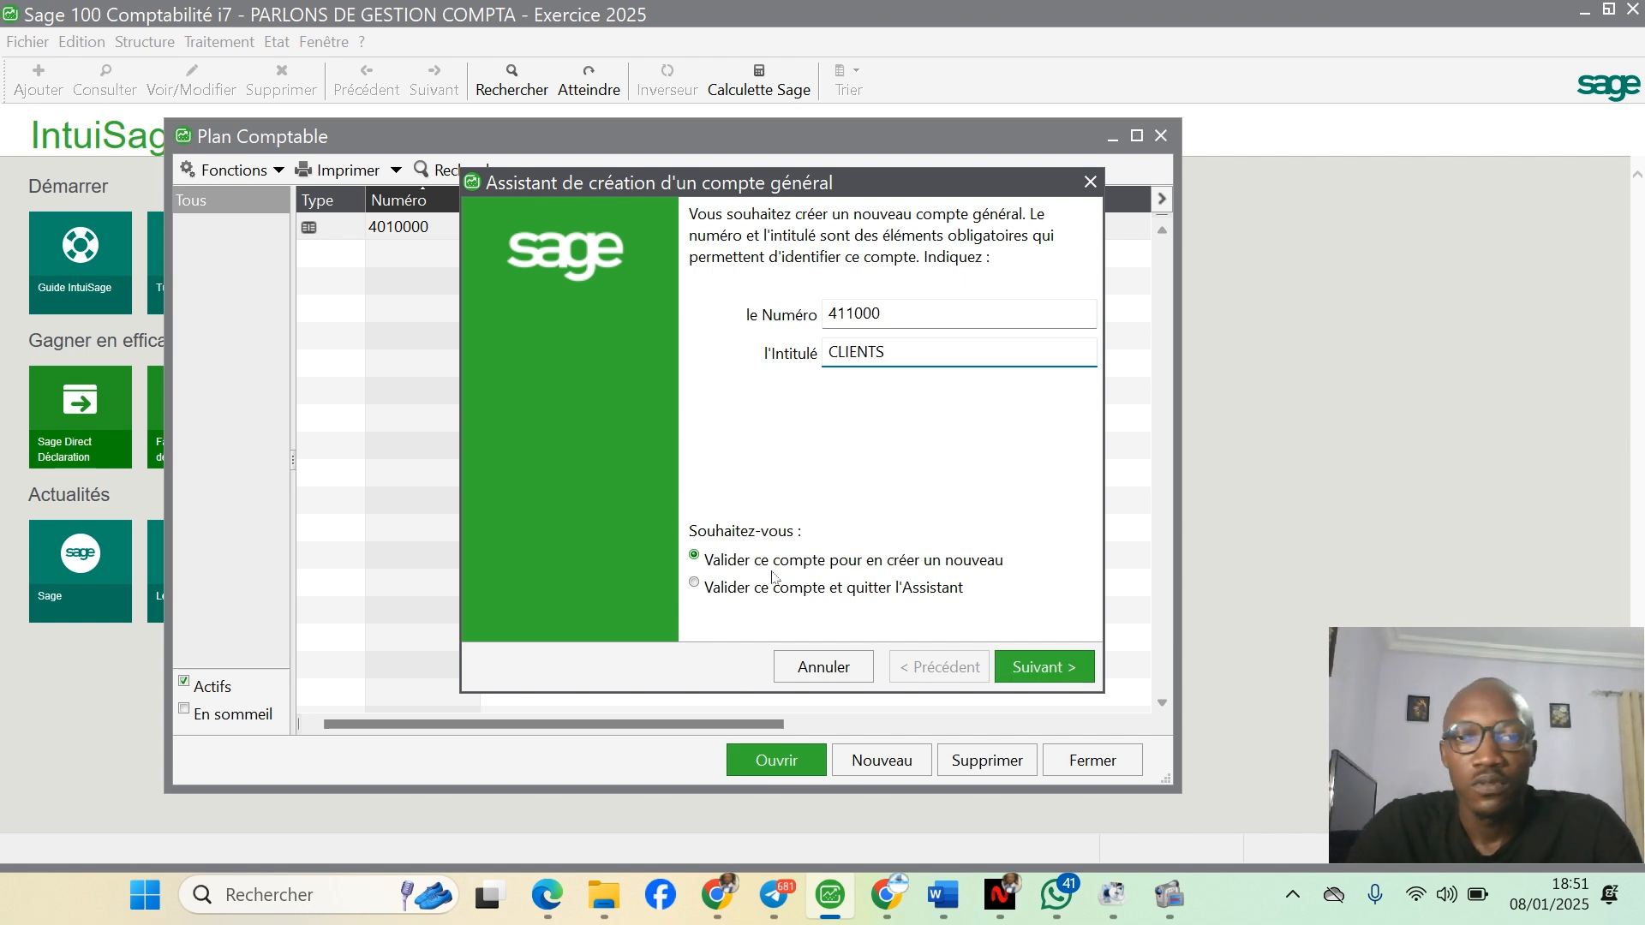
pyautogui.click(695, 586)
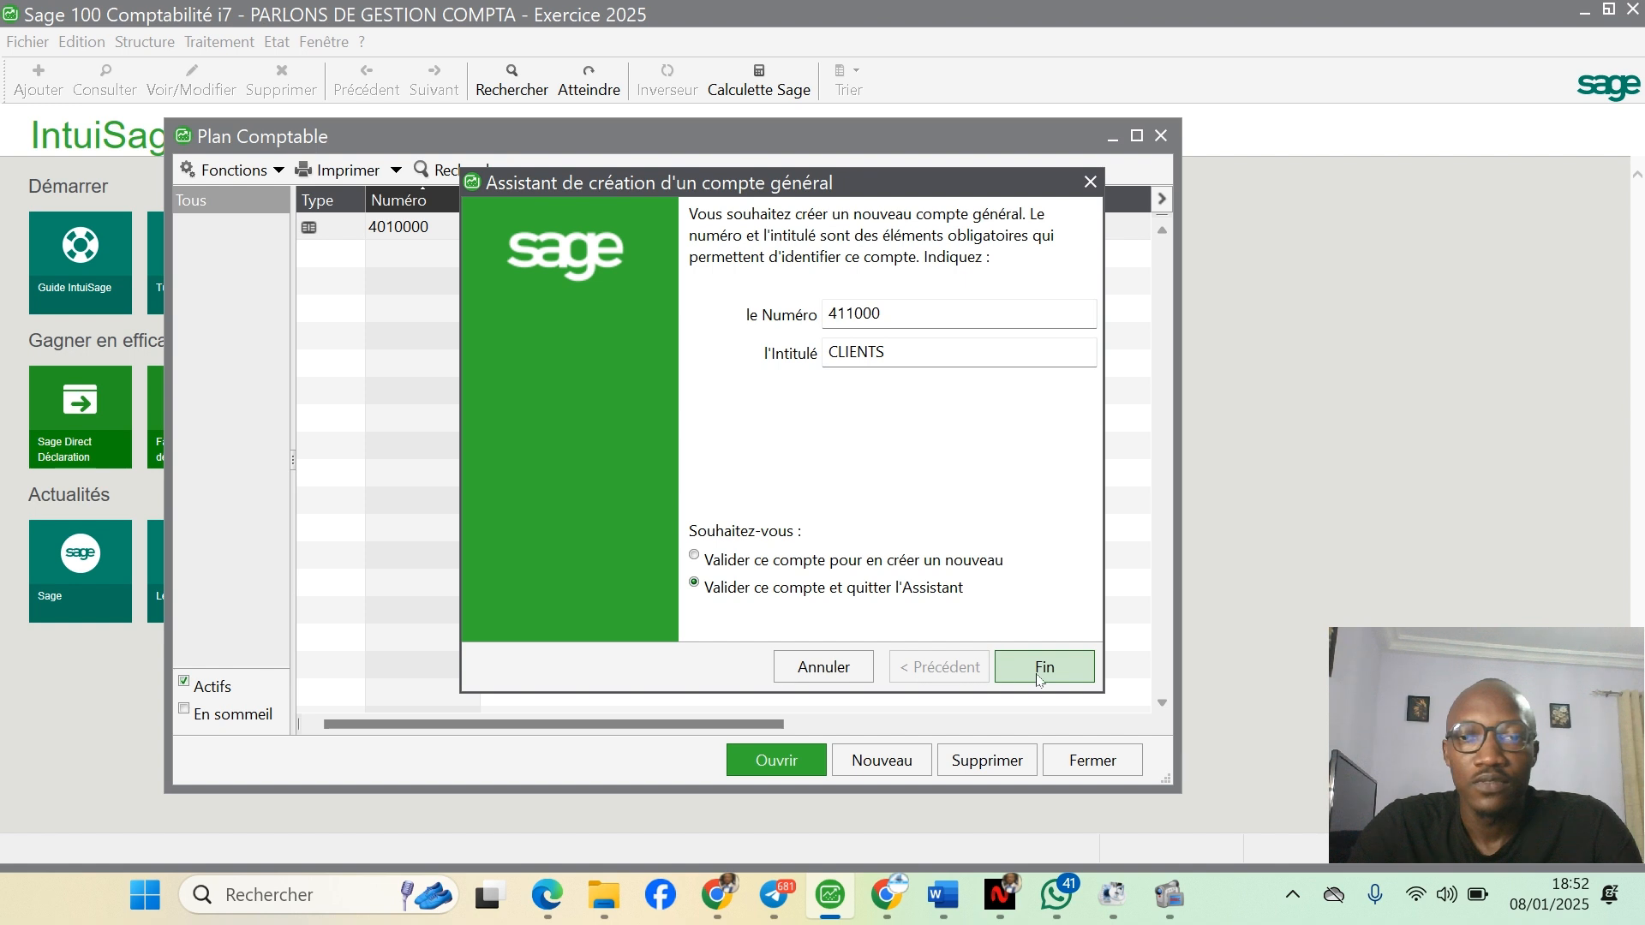
pyautogui.click(1035, 672)
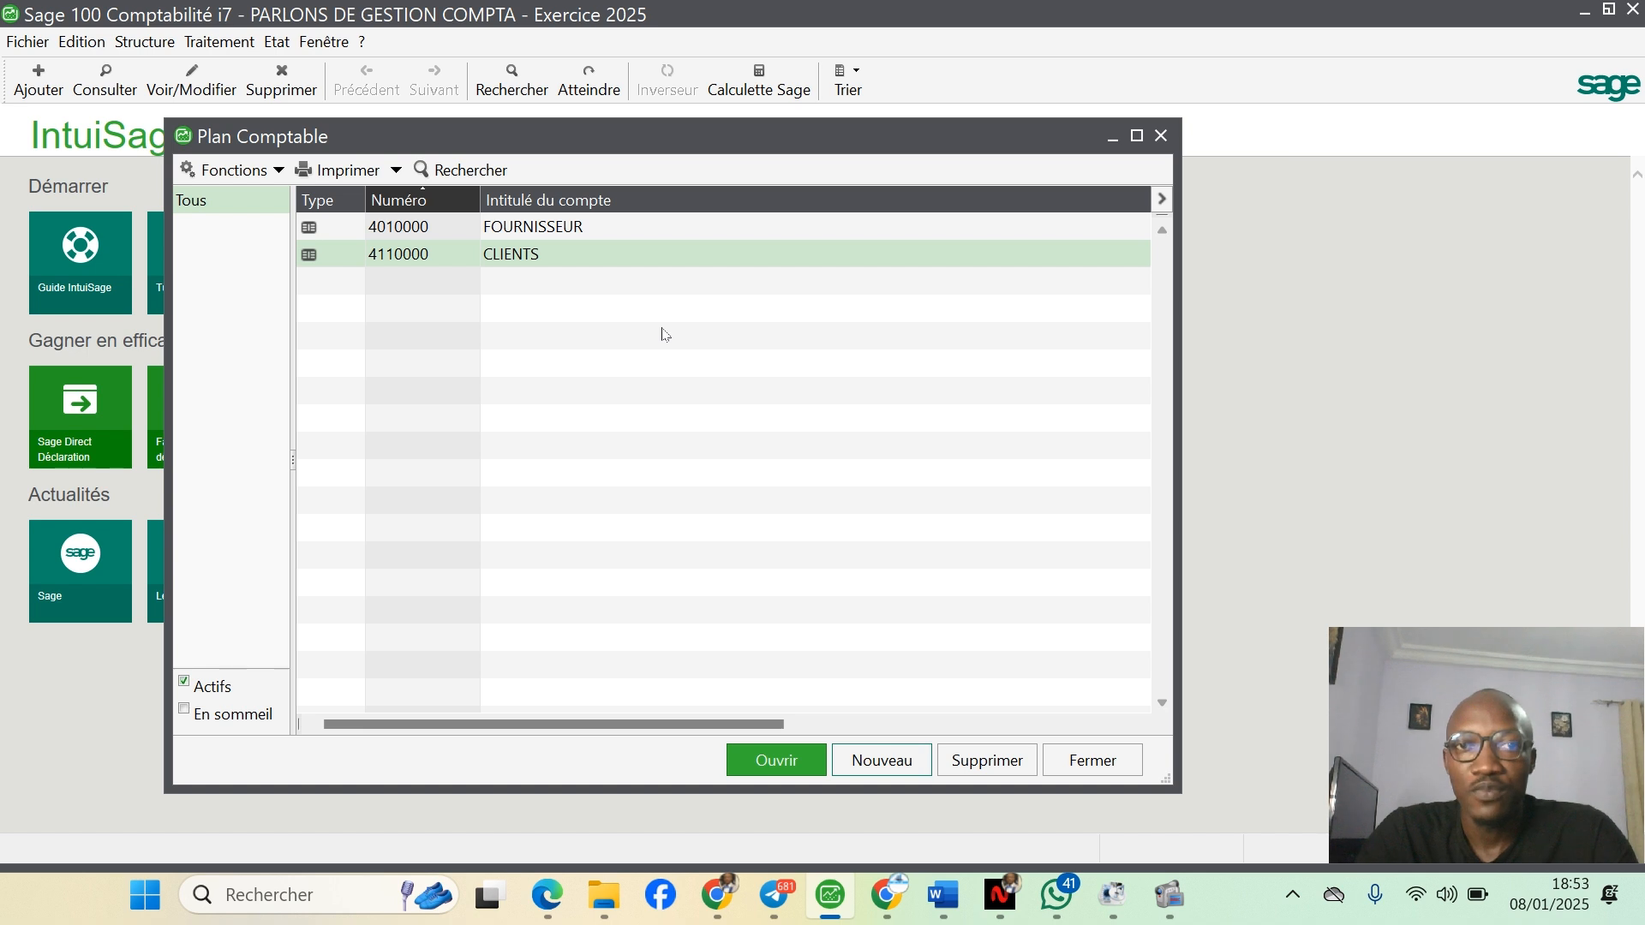
# - Delete the FOURNISSEUR and CLIENTS accounts from the Plan comptable and close the list
pyautogui.click(514, 257)
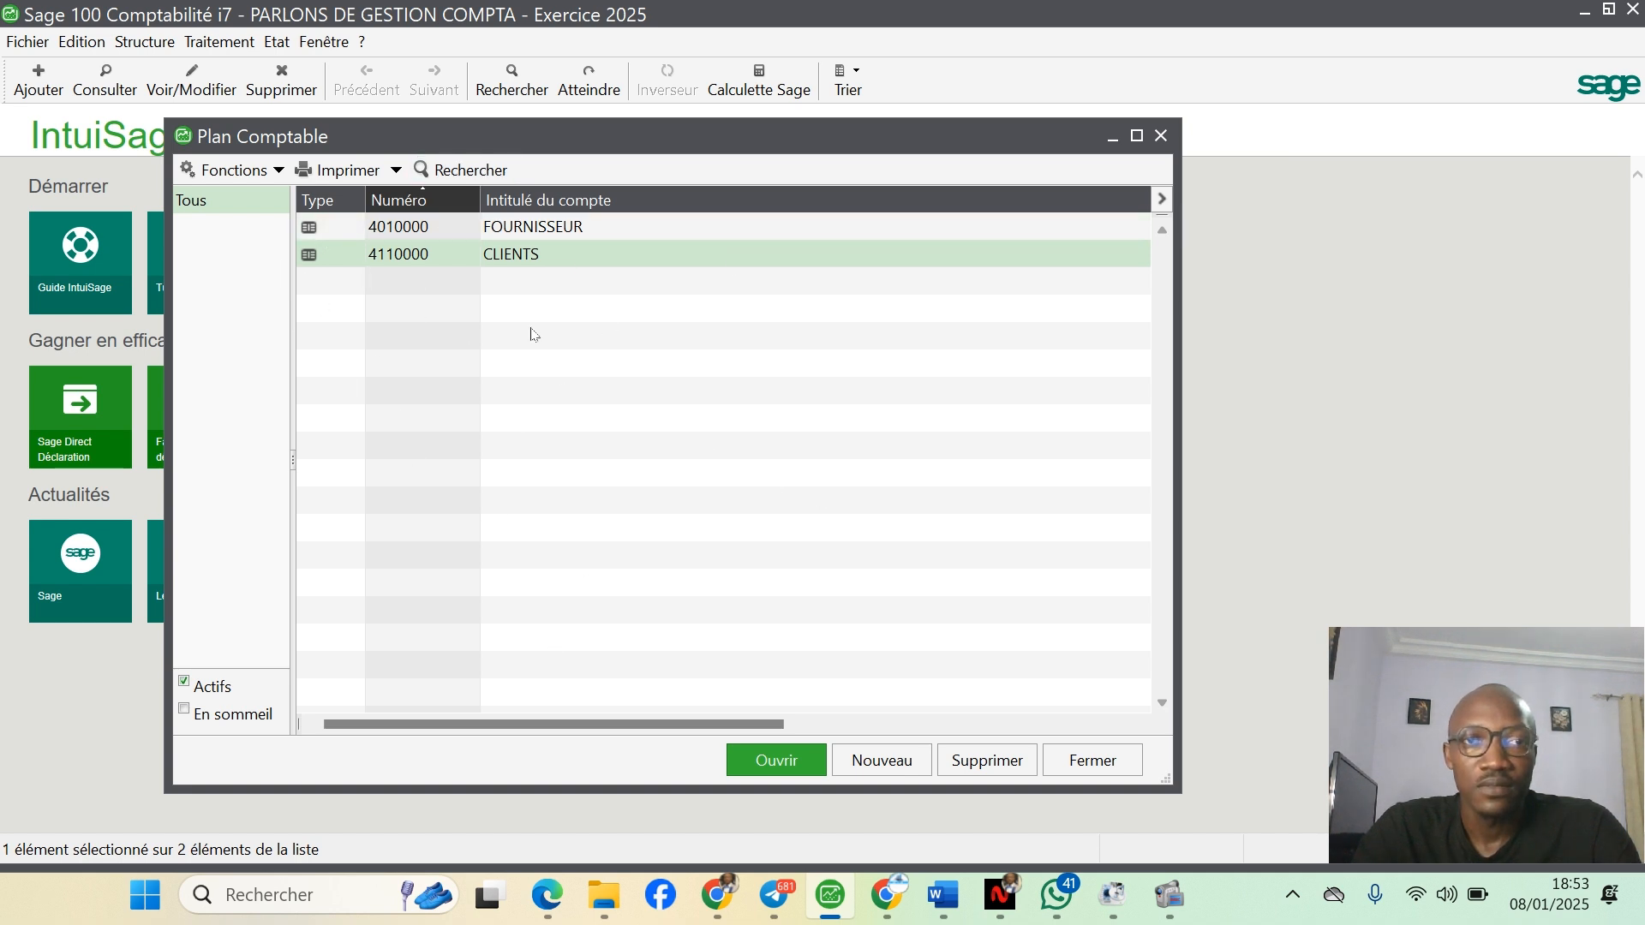
pyautogui.click(512, 230)
pyautogui.rightClick(512, 230)
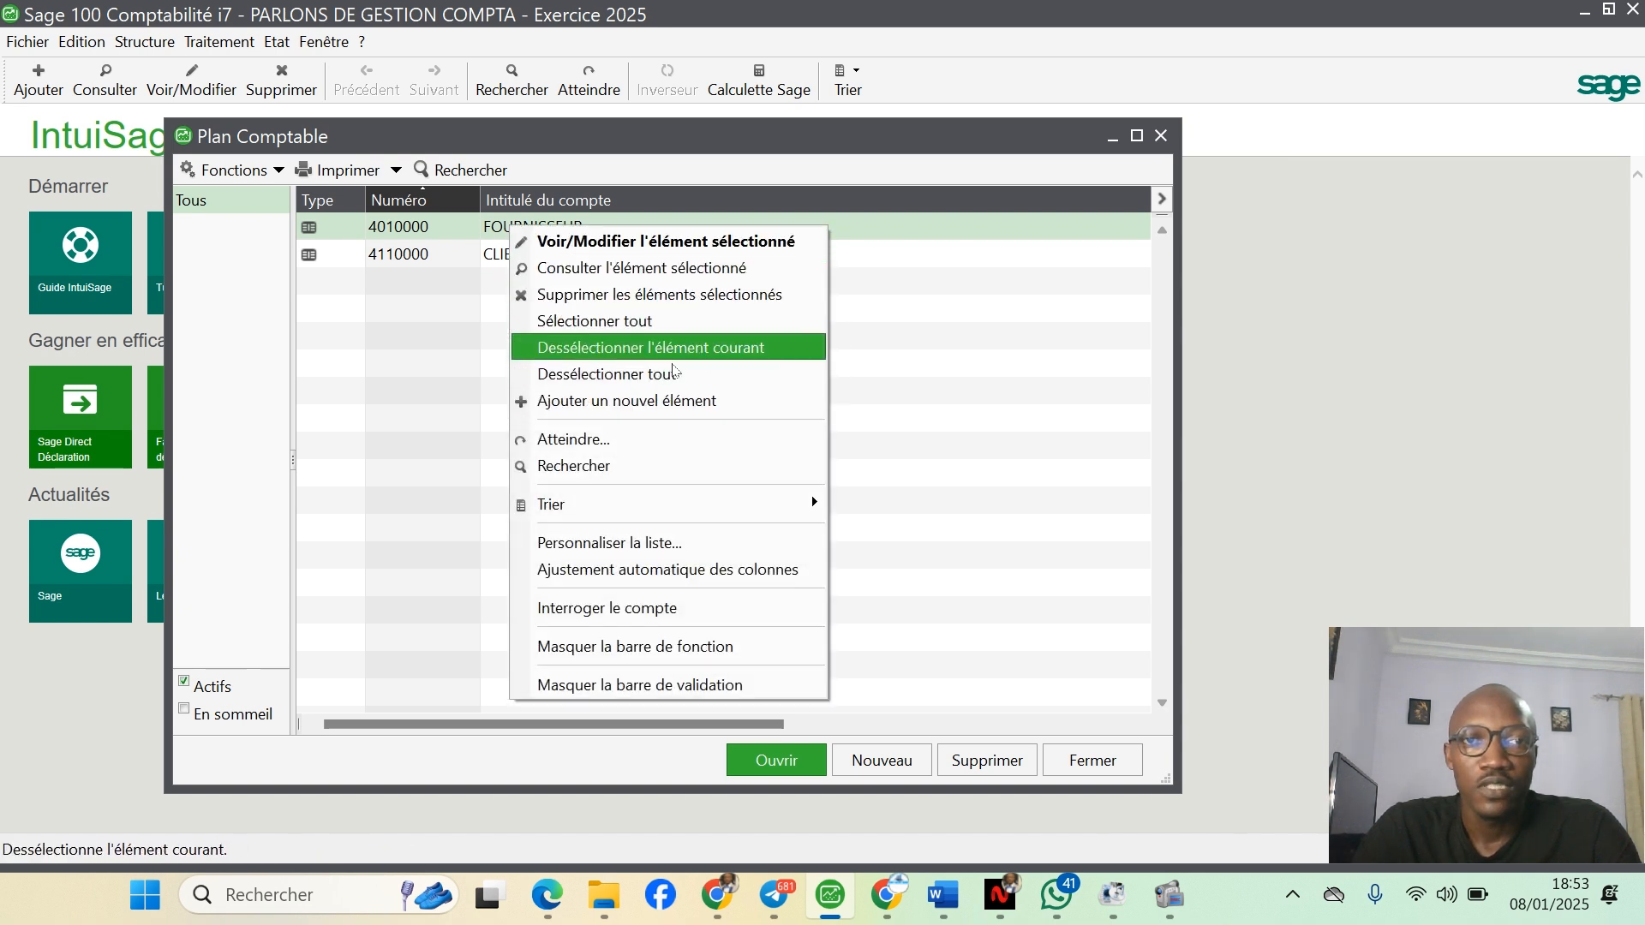
pyautogui.click(664, 295)
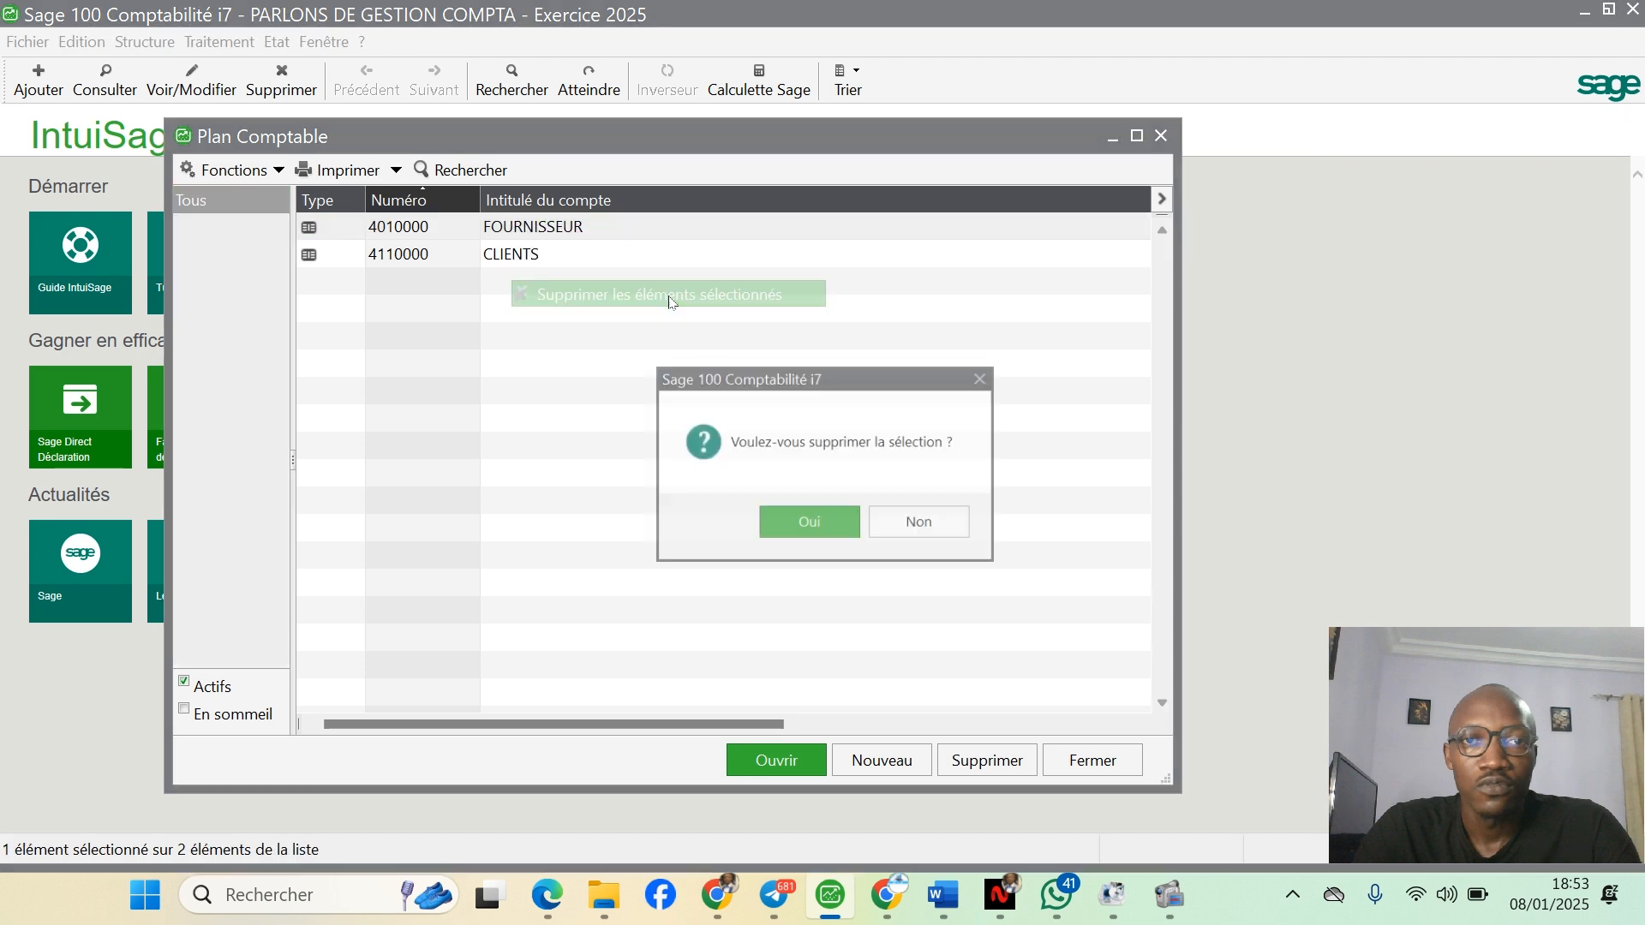
pyautogui.click(801, 522)
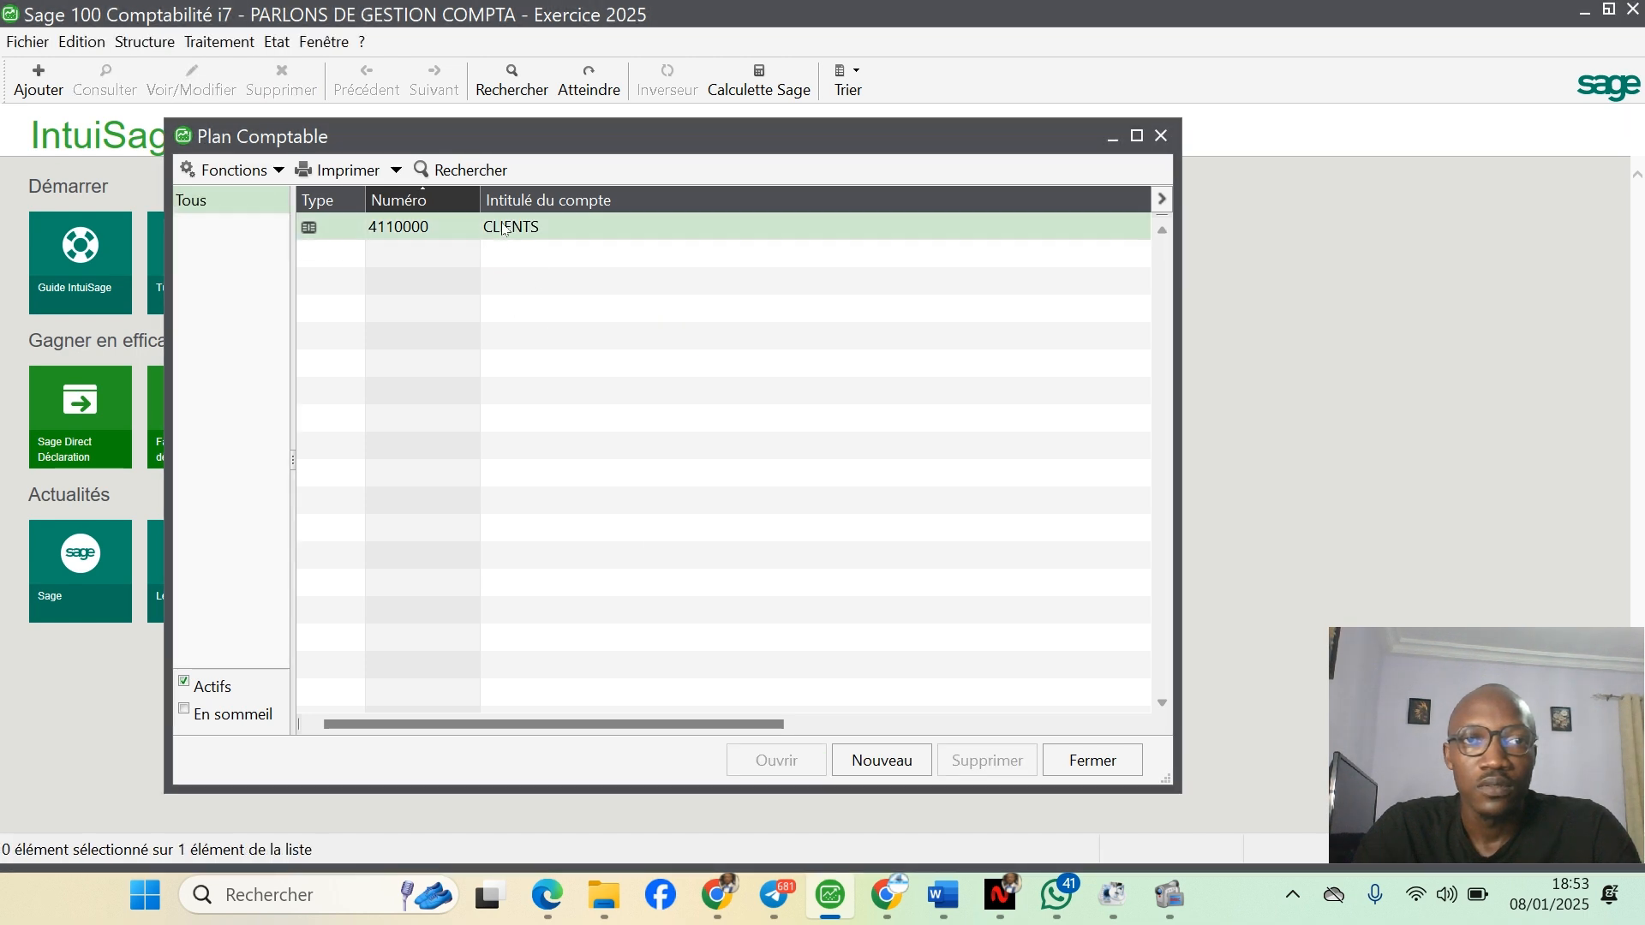
pyautogui.rightClick(506, 226)
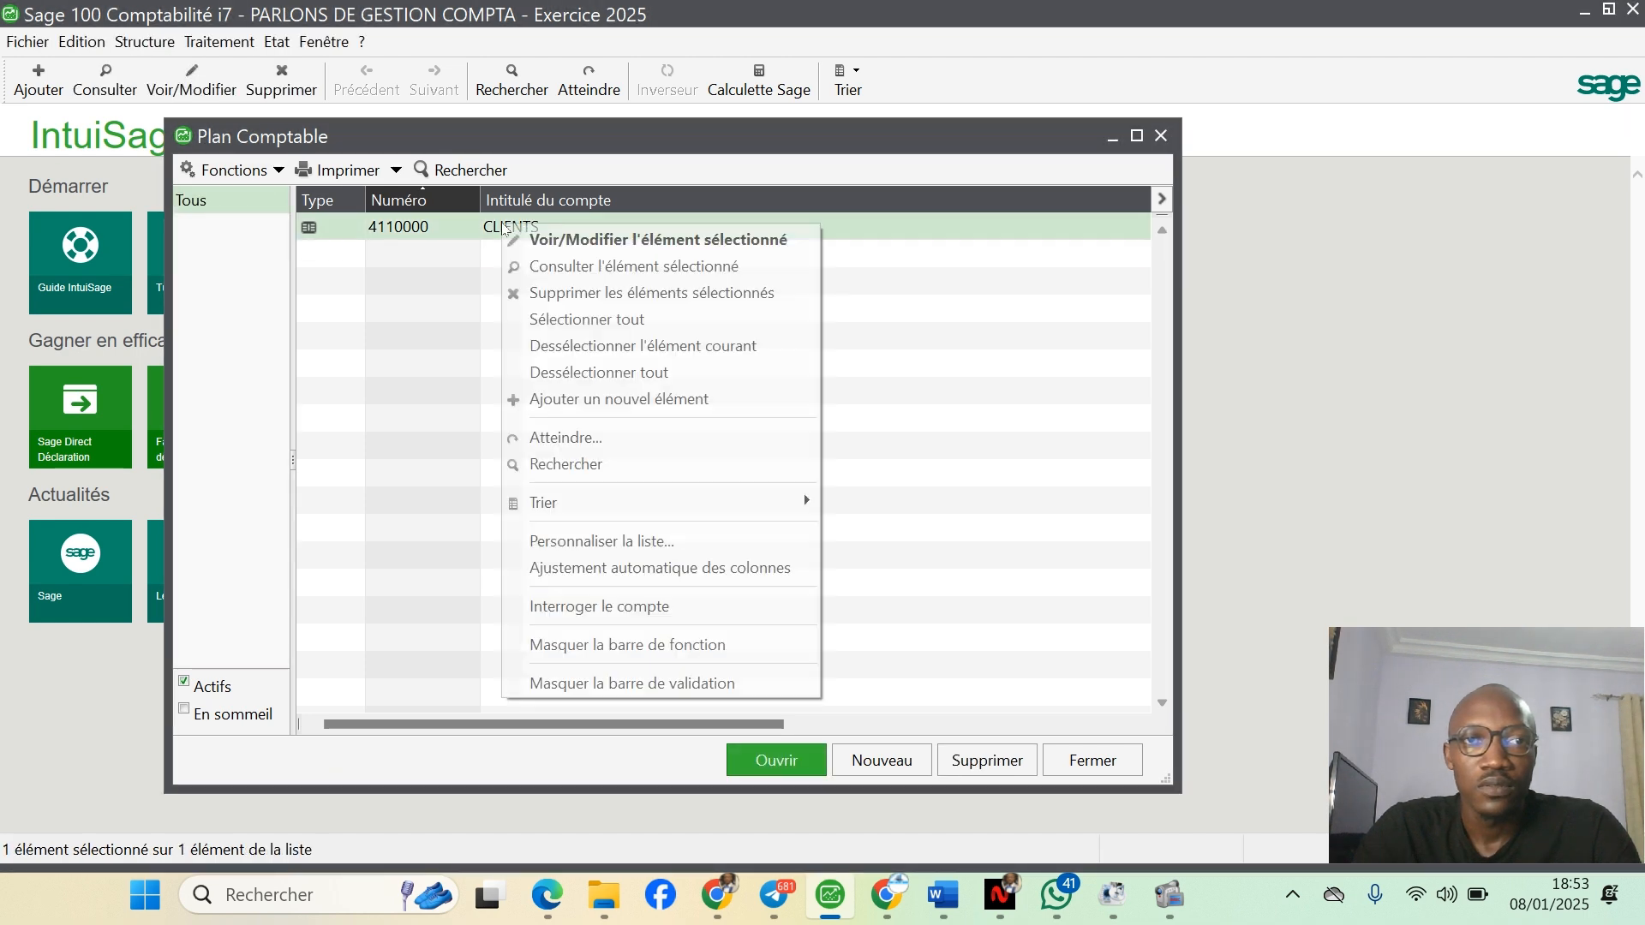
pyautogui.click(605, 294)
pyautogui.click(831, 530)
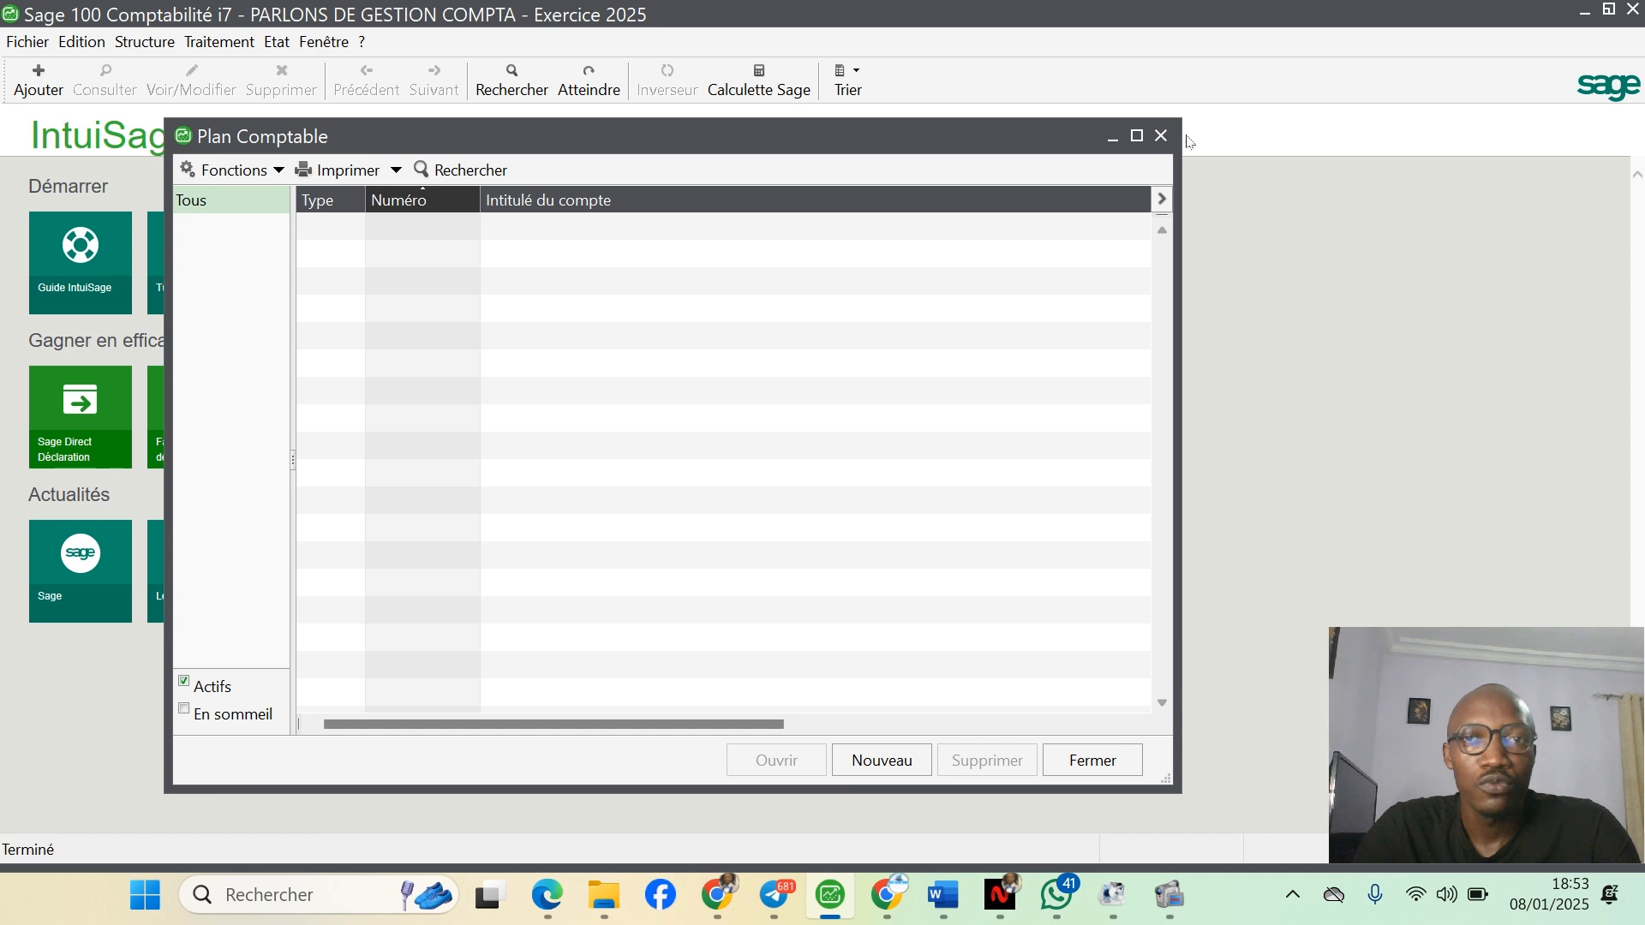
pyautogui.click(1161, 137)
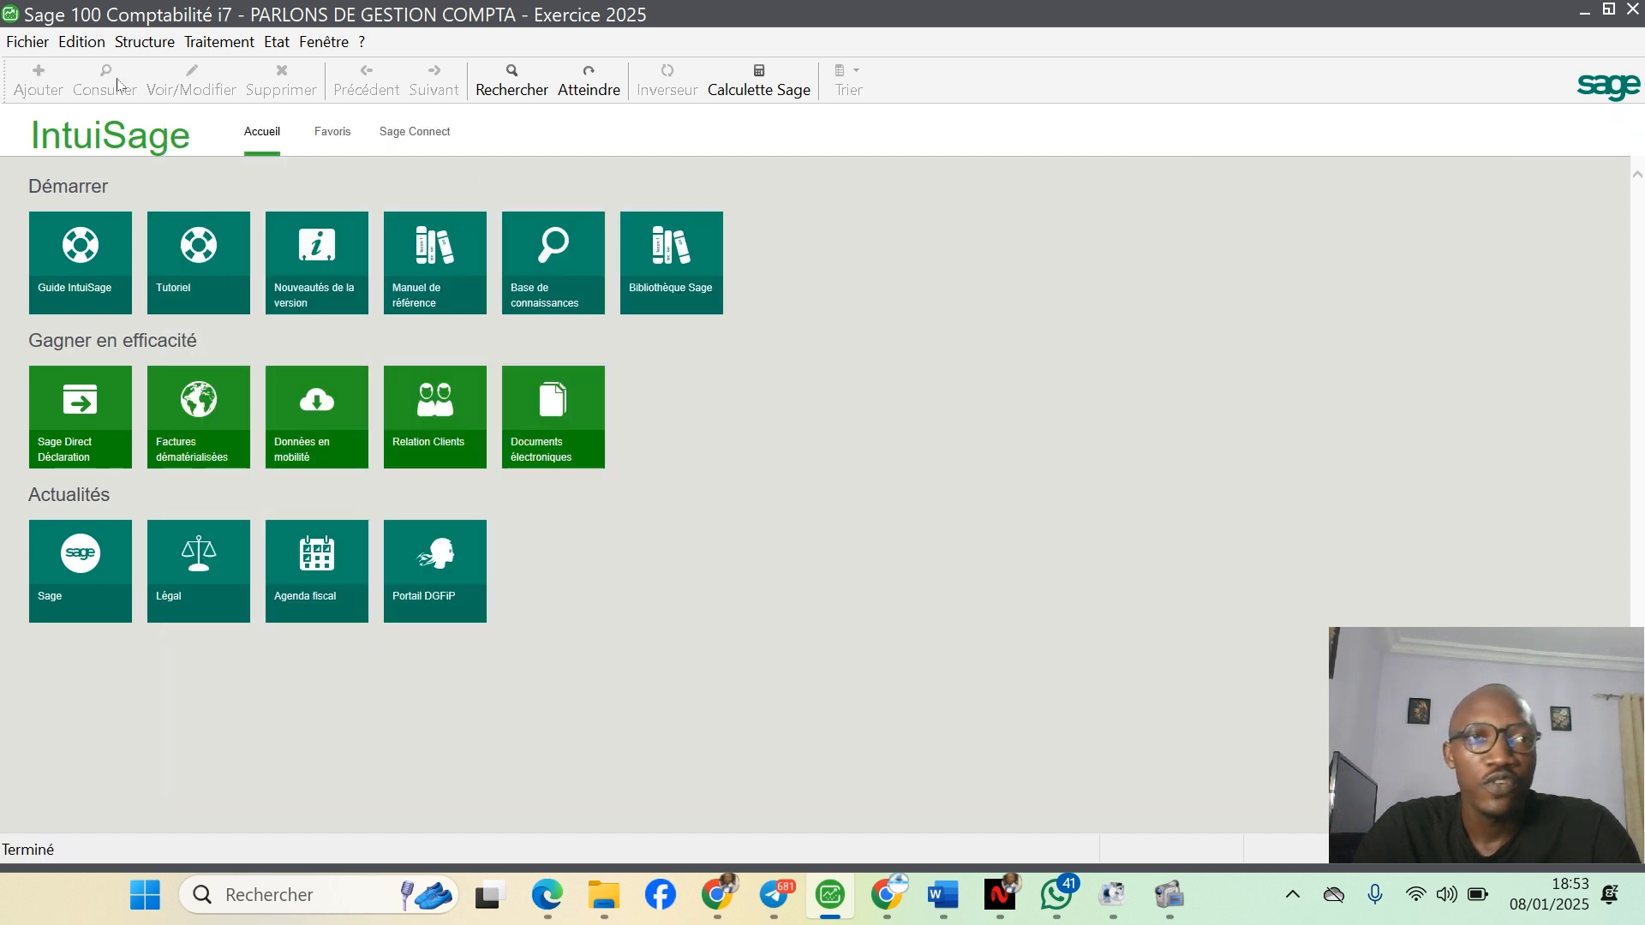
# - Create a new configurable import/export format named FORMAT PCG and save it in the Sage Comptabilité training folder
pyautogui.click(40, 47)
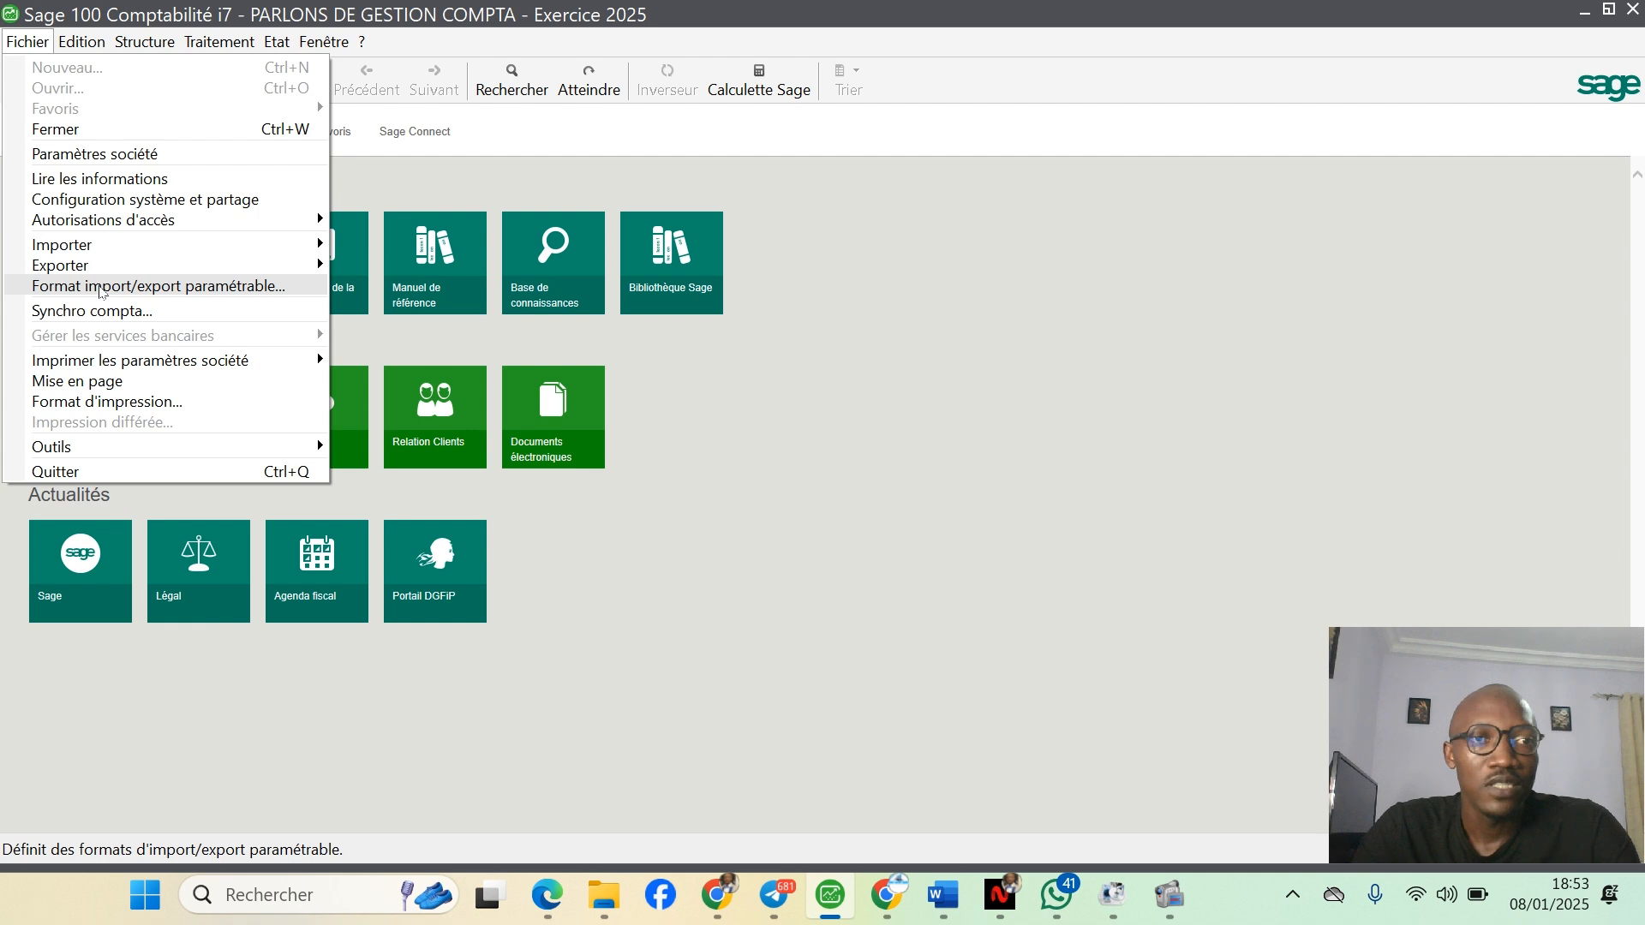
pyautogui.click(100, 288)
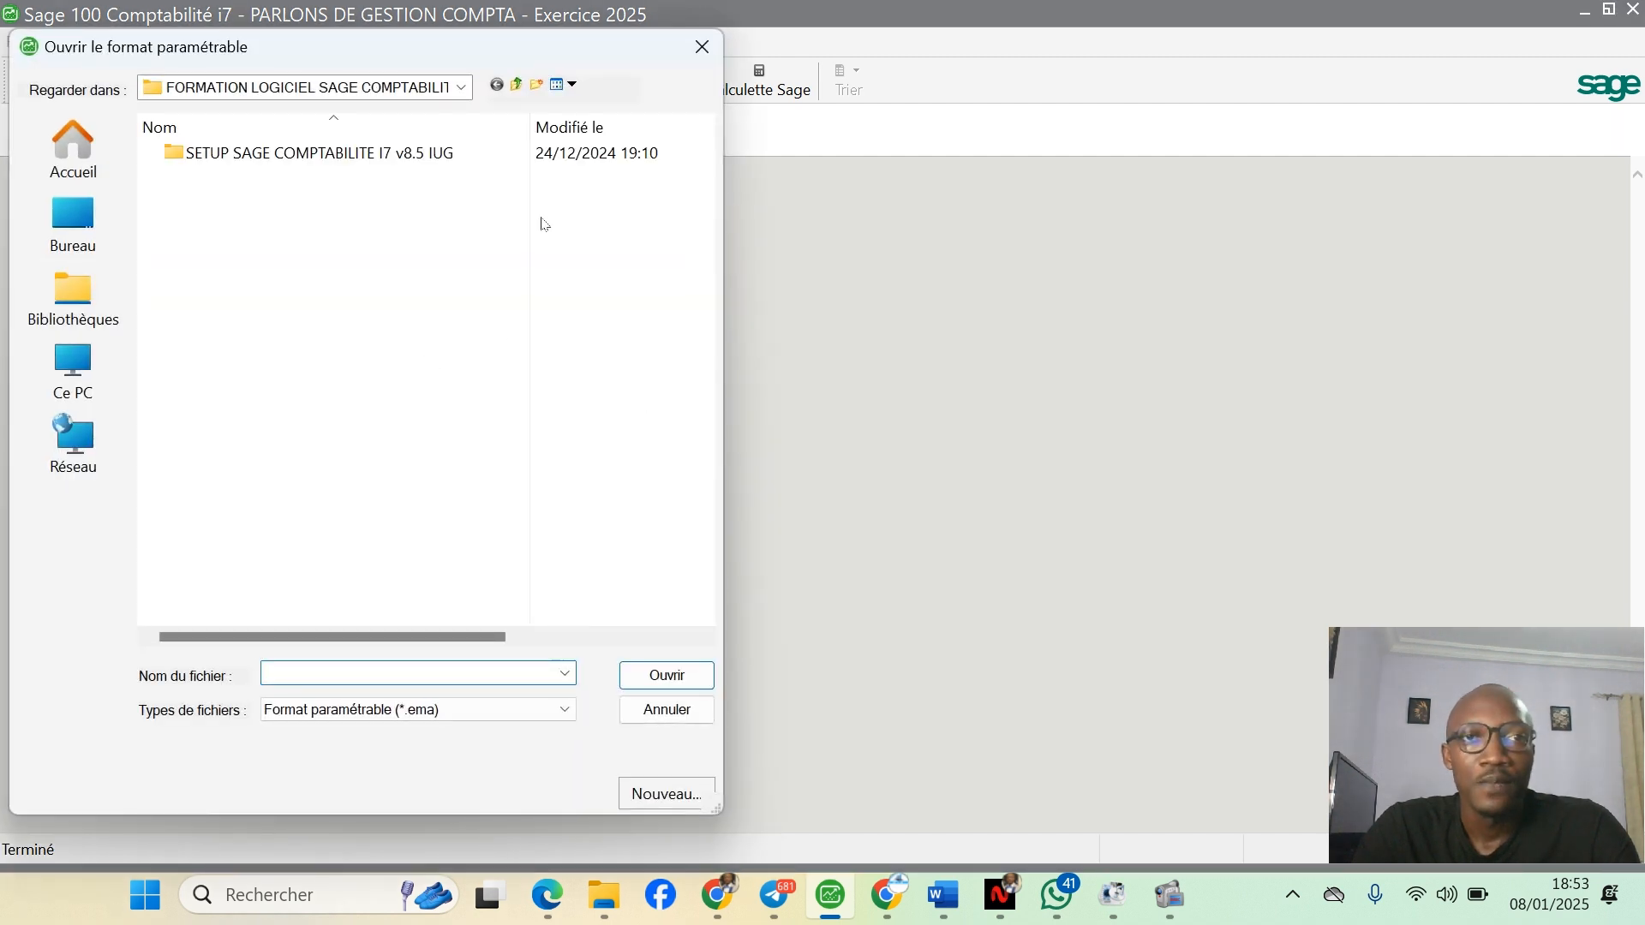
pyautogui.moveTo(600, 53); pyautogui.dragTo(770, 61)
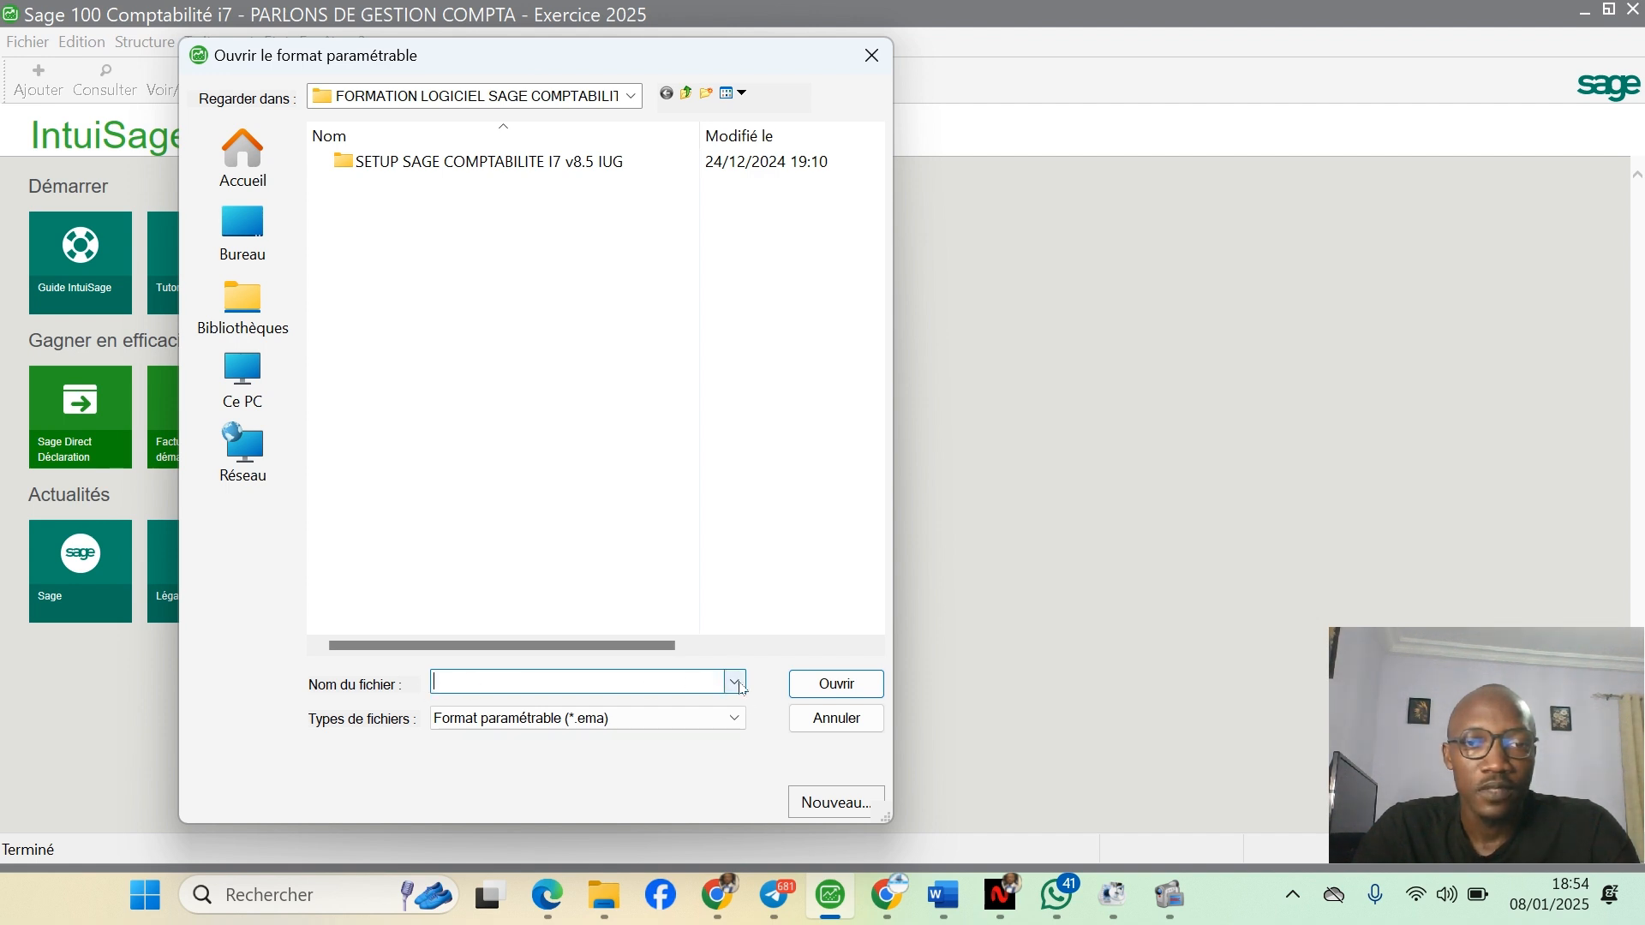
pyautogui.click(830, 804)
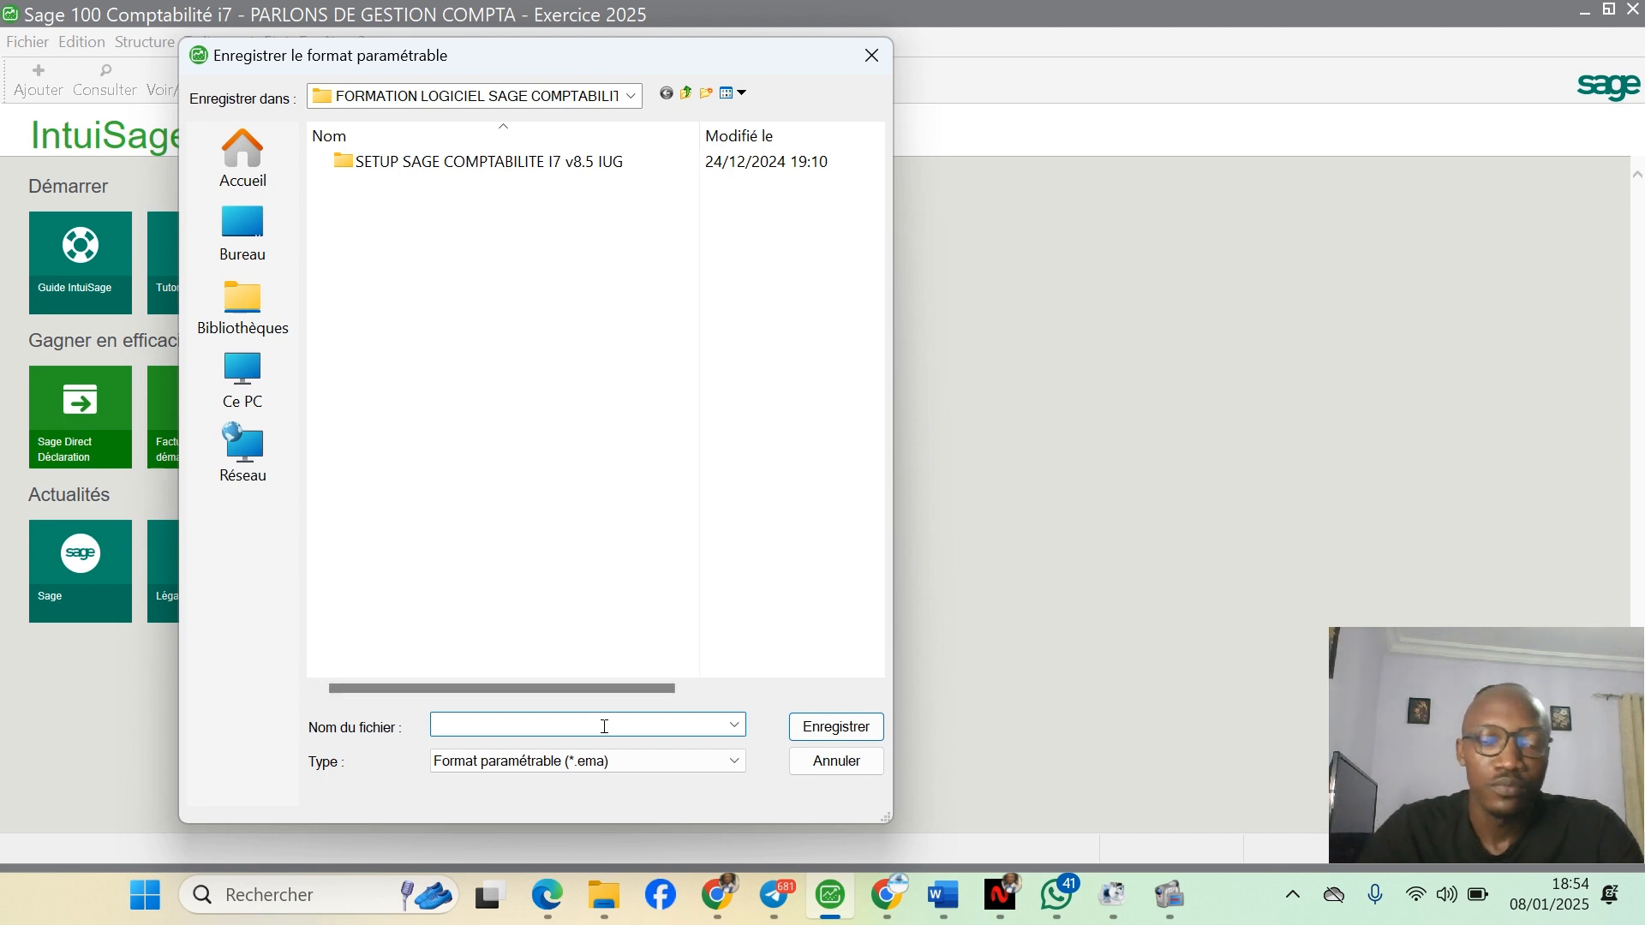
pyautogui.write('F')
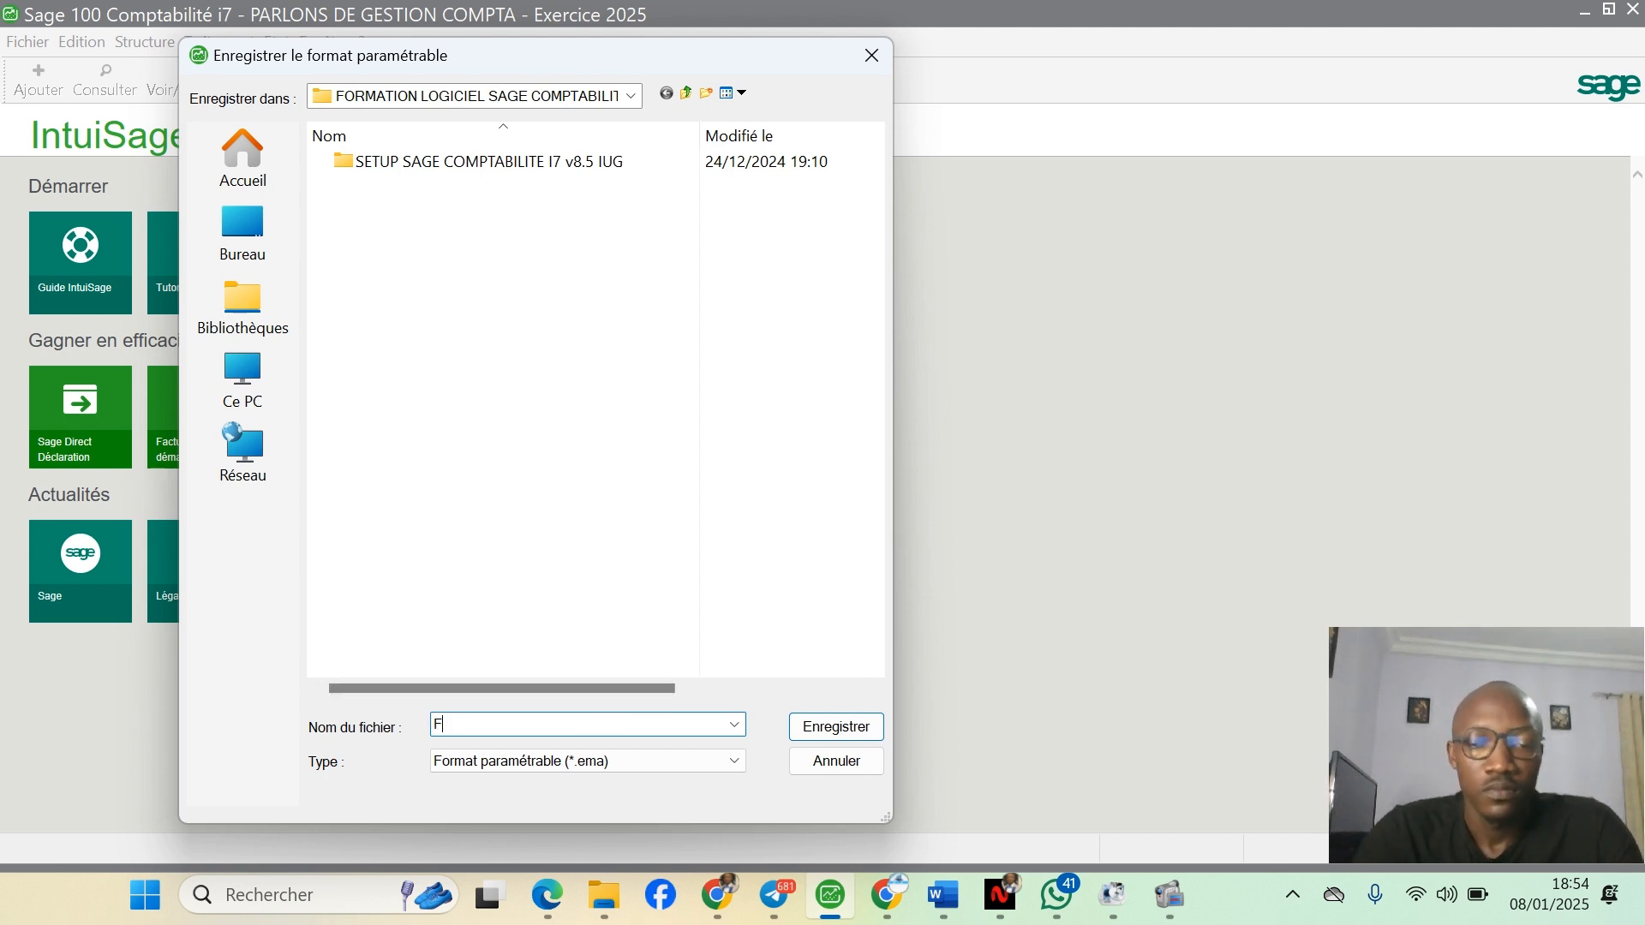
pyautogui.write('OR')
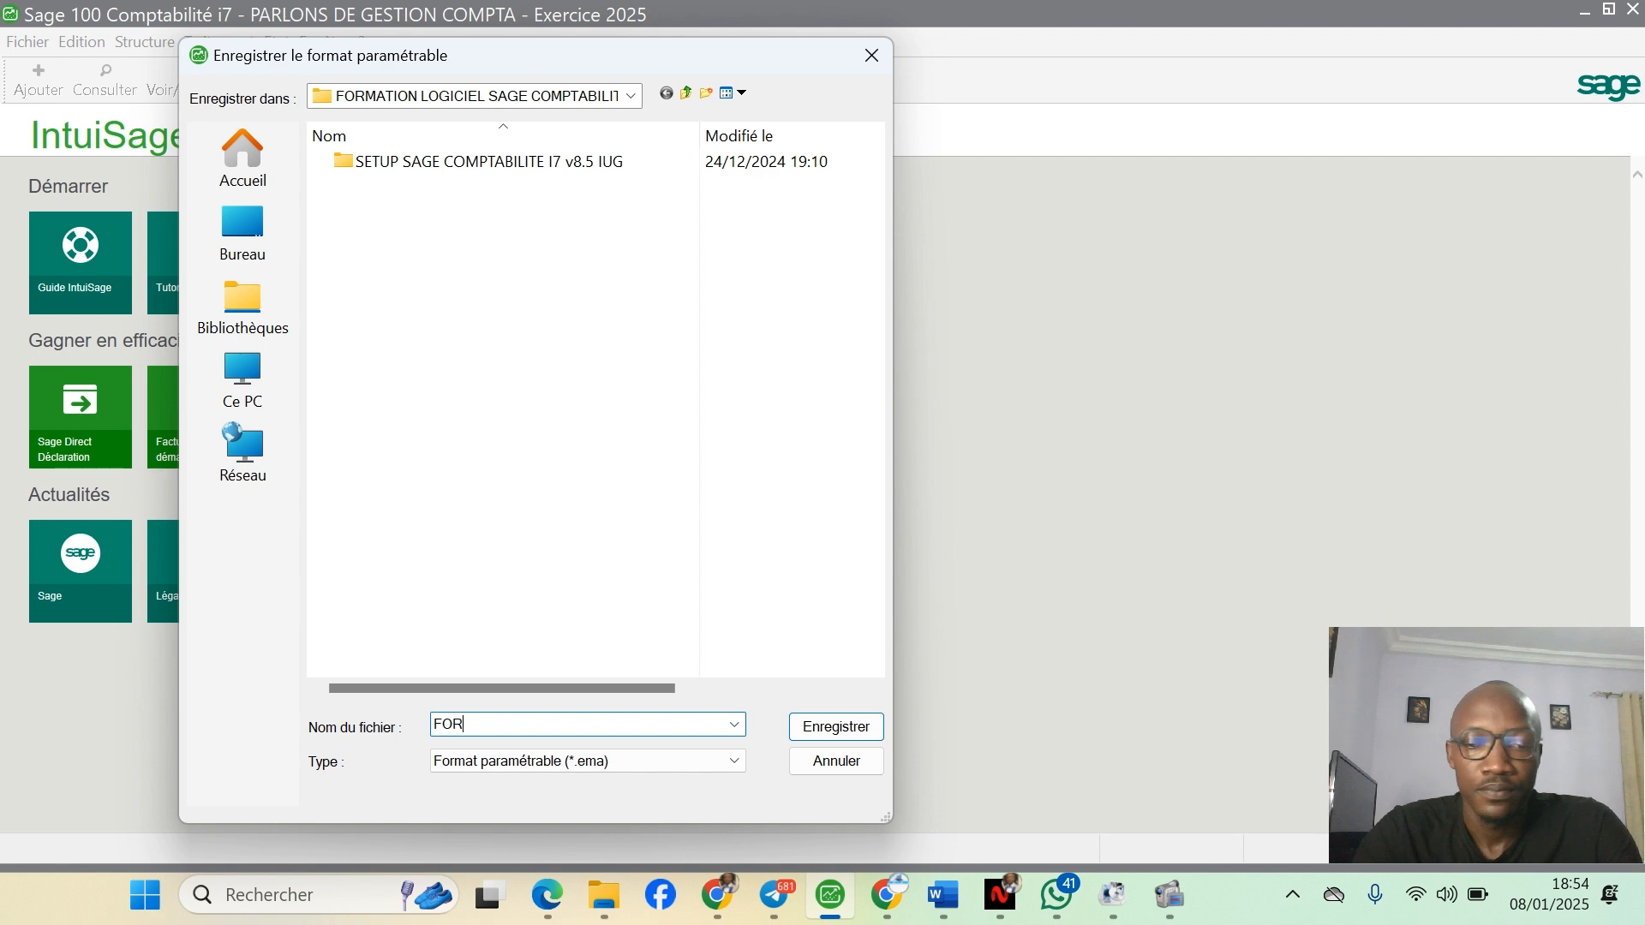
pyautogui.write('ME')
pyautogui.write('AT')
pyautogui.write(' PLAN')
pyautogui.press('BackSpace')
pyautogui.press('BackSpace')
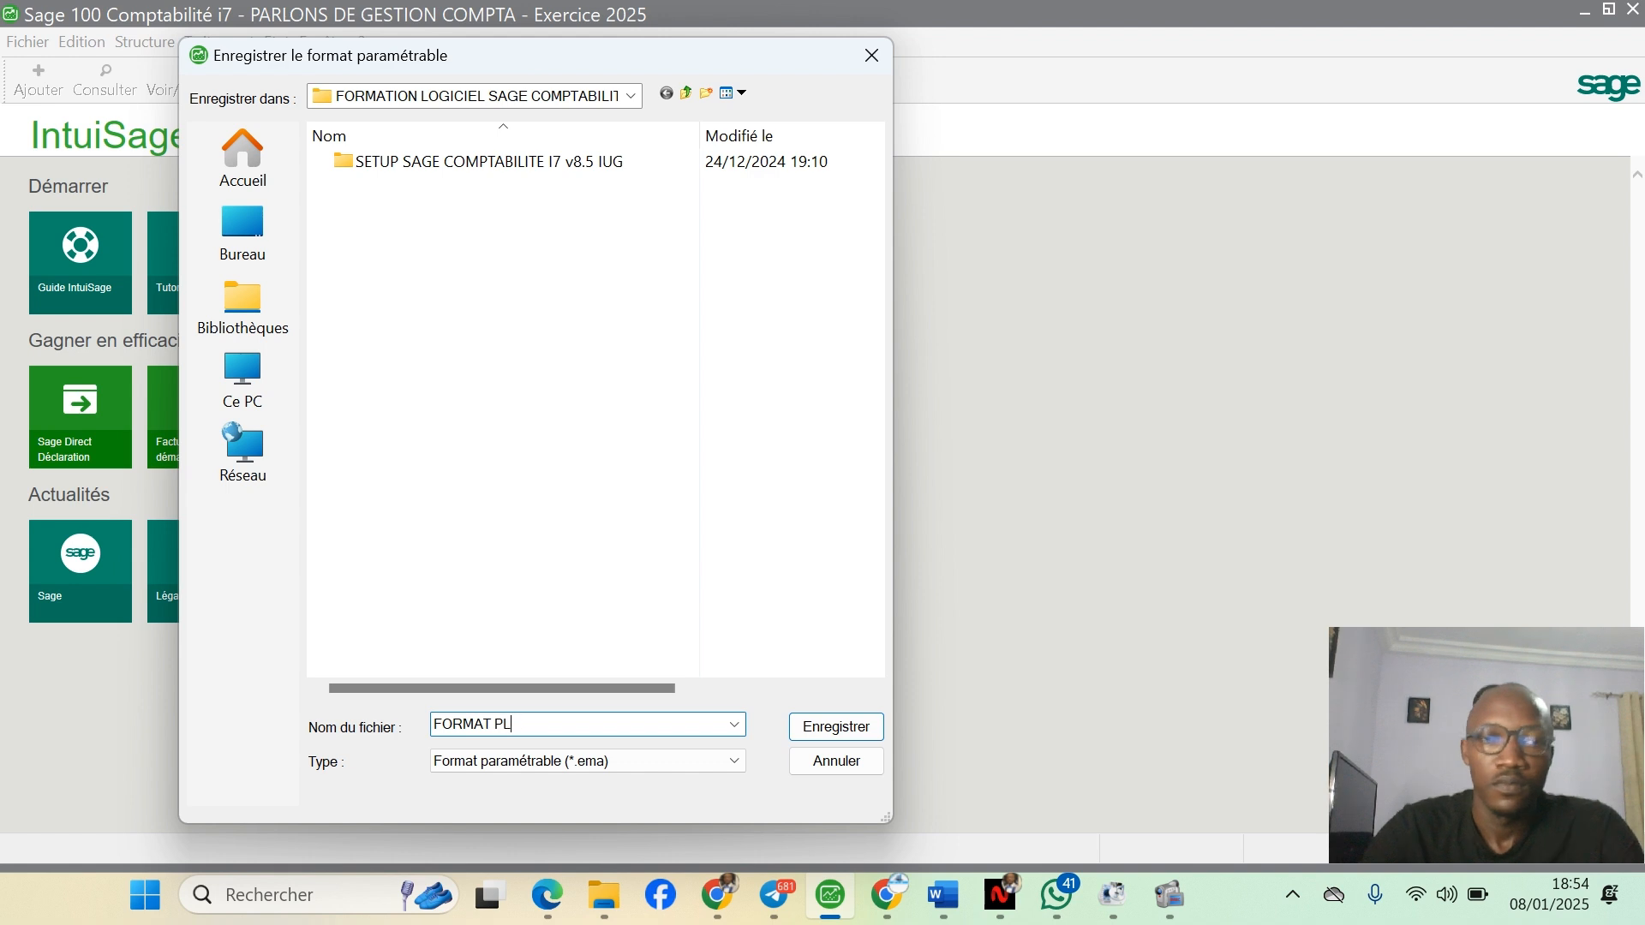
pyautogui.press('BackSpace')
pyautogui.write('C')
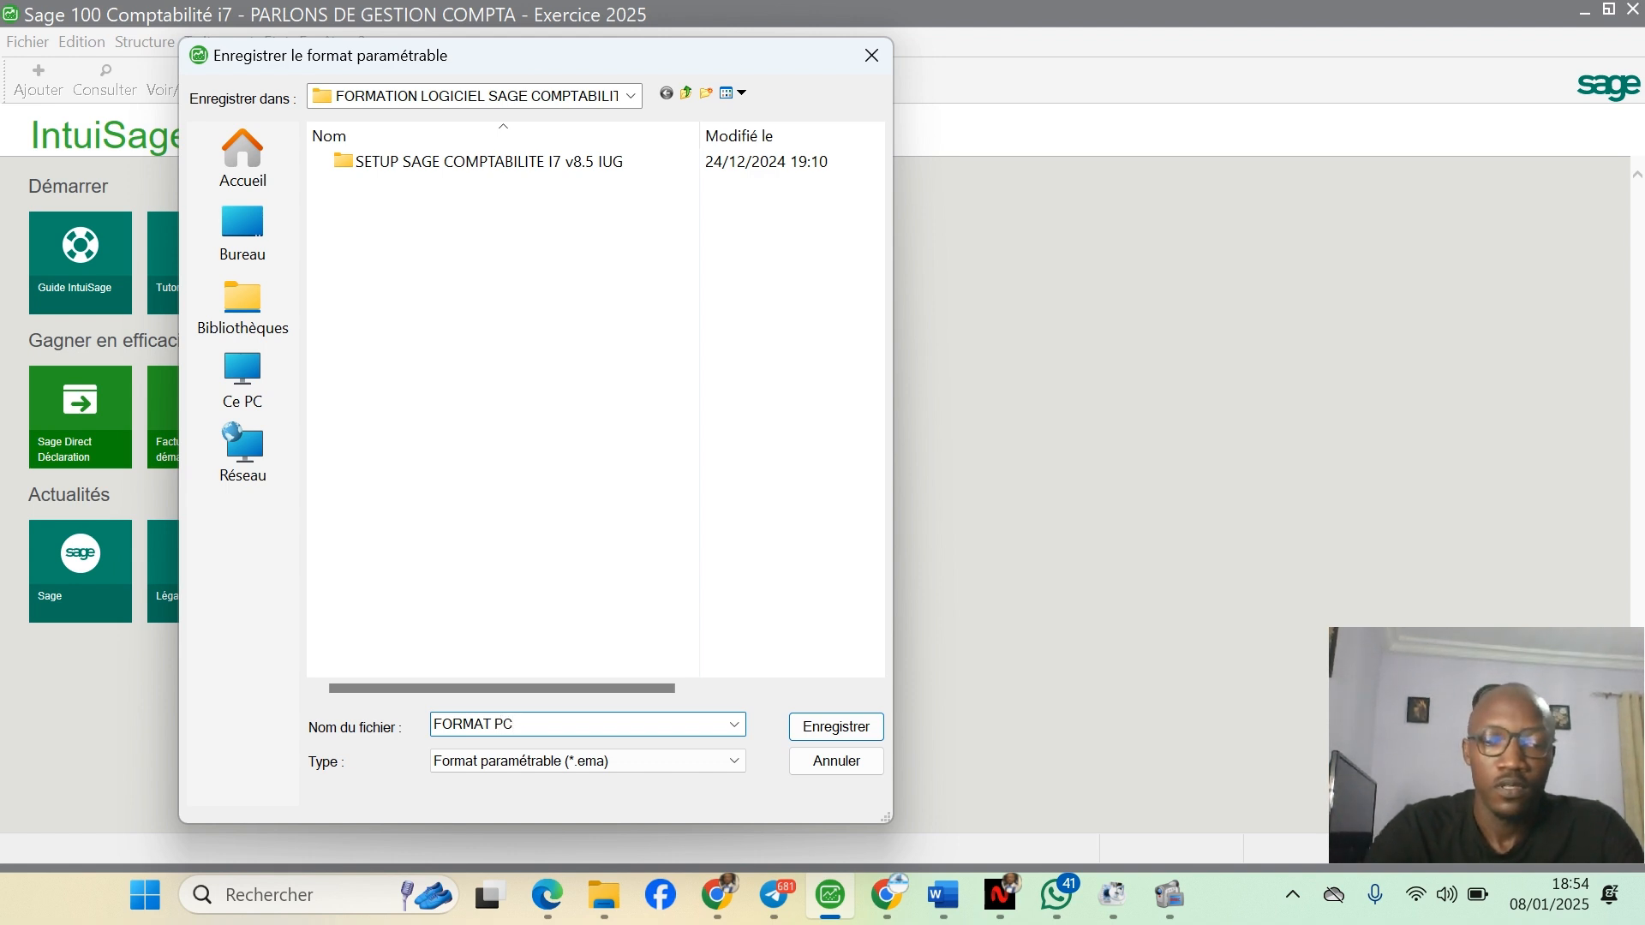
pyautogui.write('G')
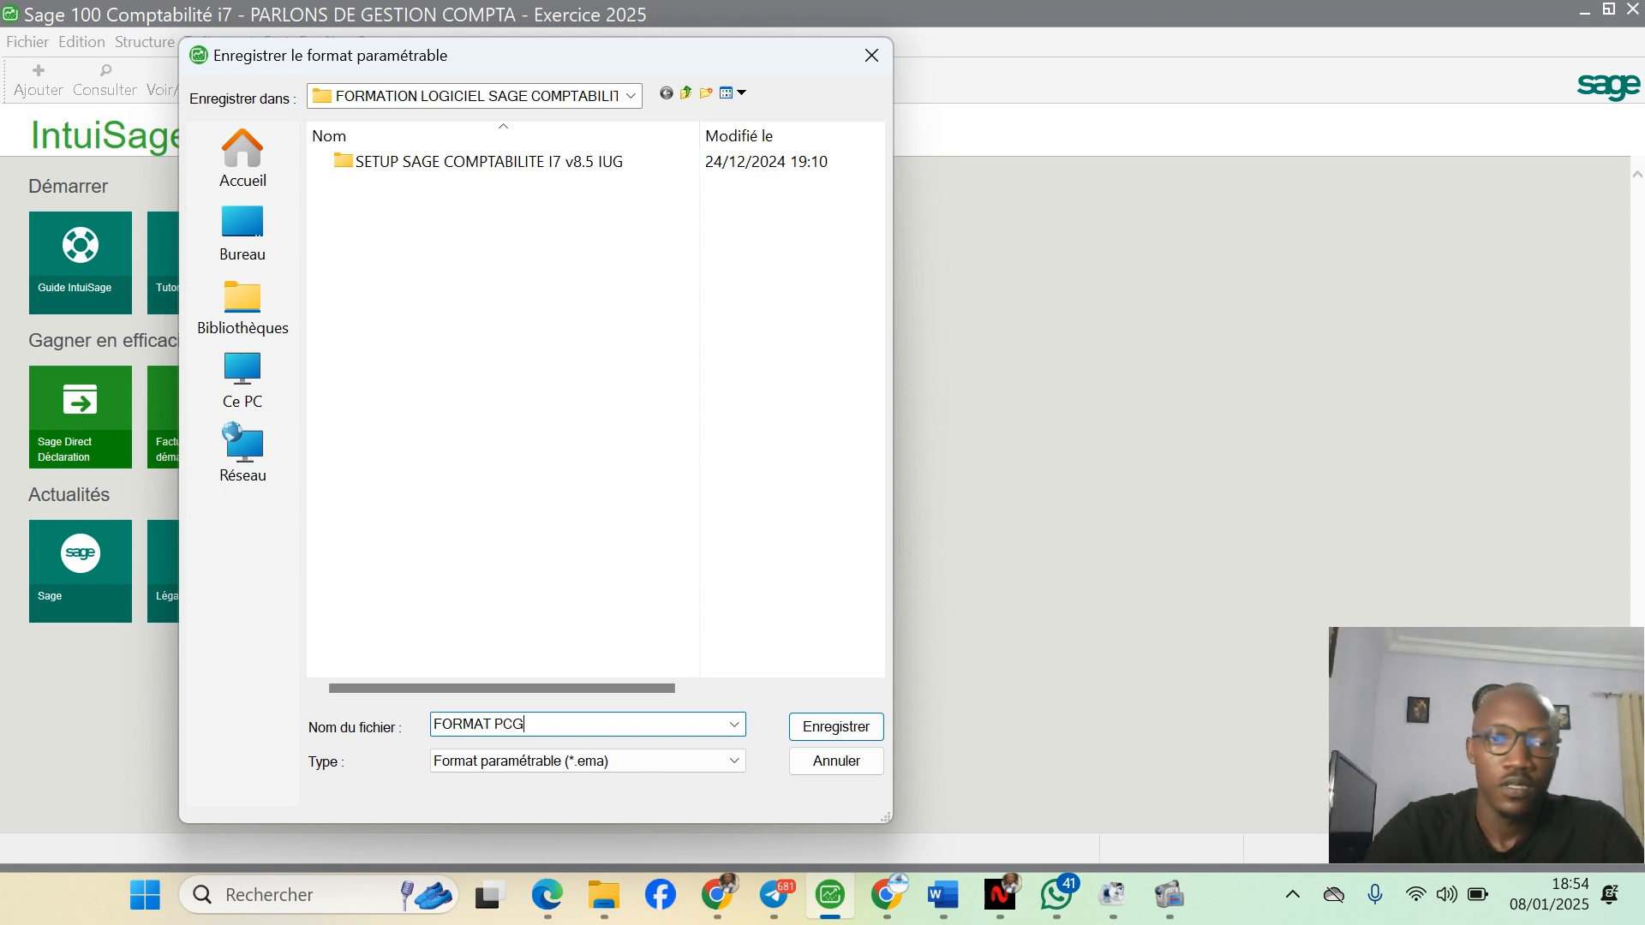
pyautogui.click(834, 727)
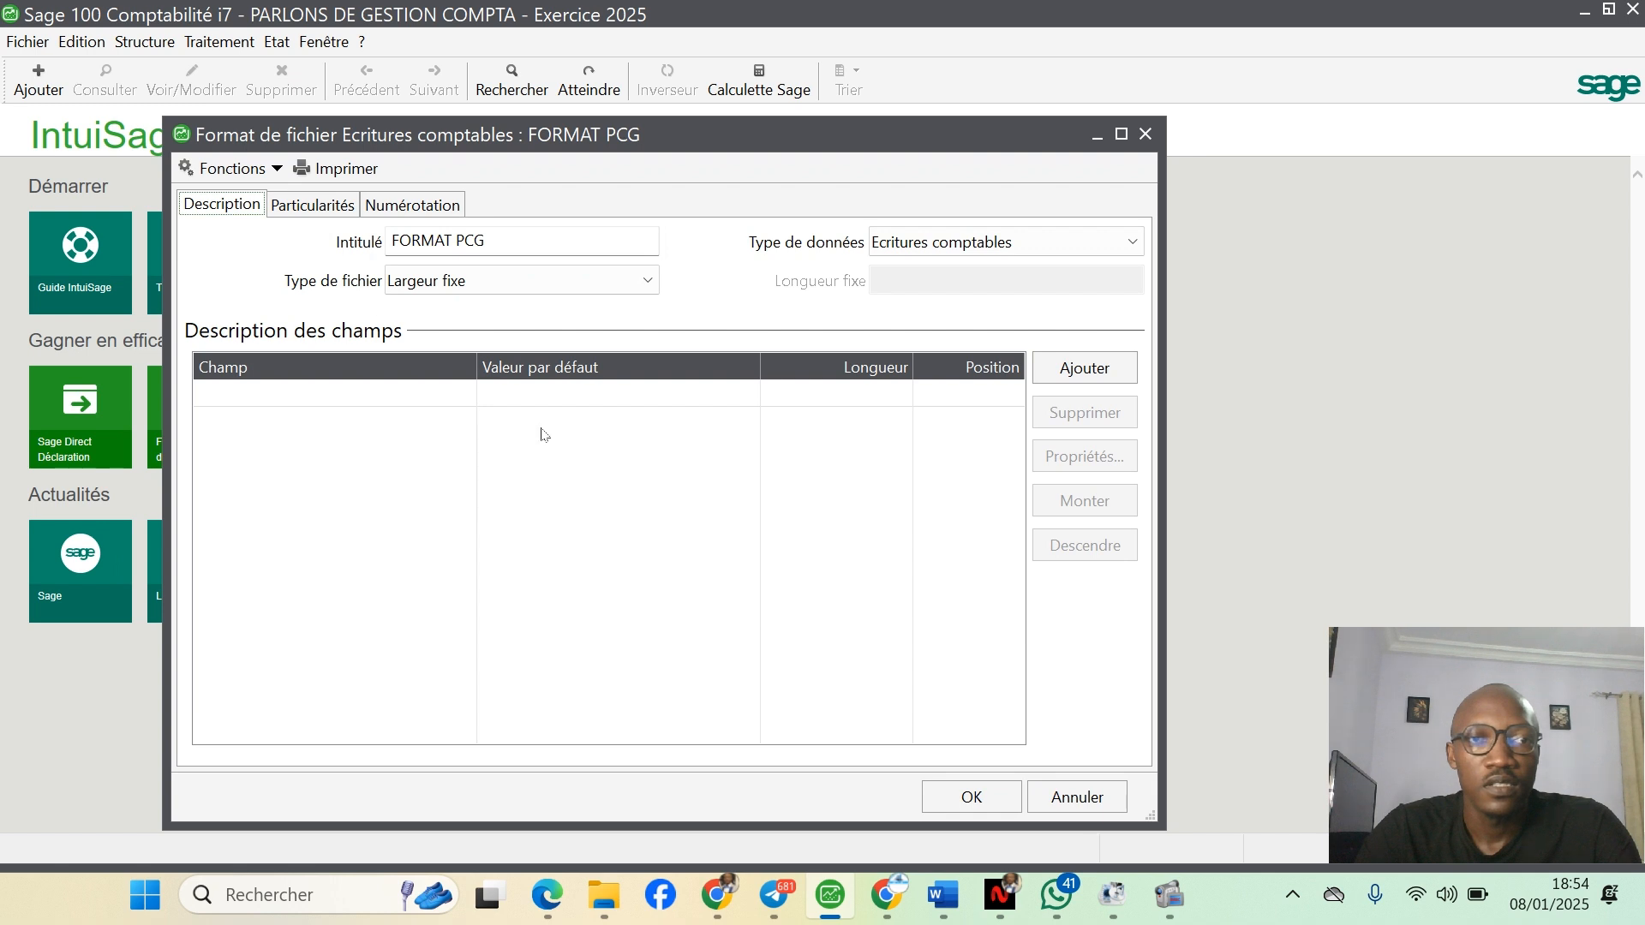
# - Set the format's file type to Délimité, accepting the change, and its data type to Comptes généraux/analytiques
pyautogui.moveTo(729, 134)
pyautogui.mouseDown()
pyautogui.moveTo(722, 152)
pyautogui.moveTo(715, 128)
pyautogui.mouseUp()
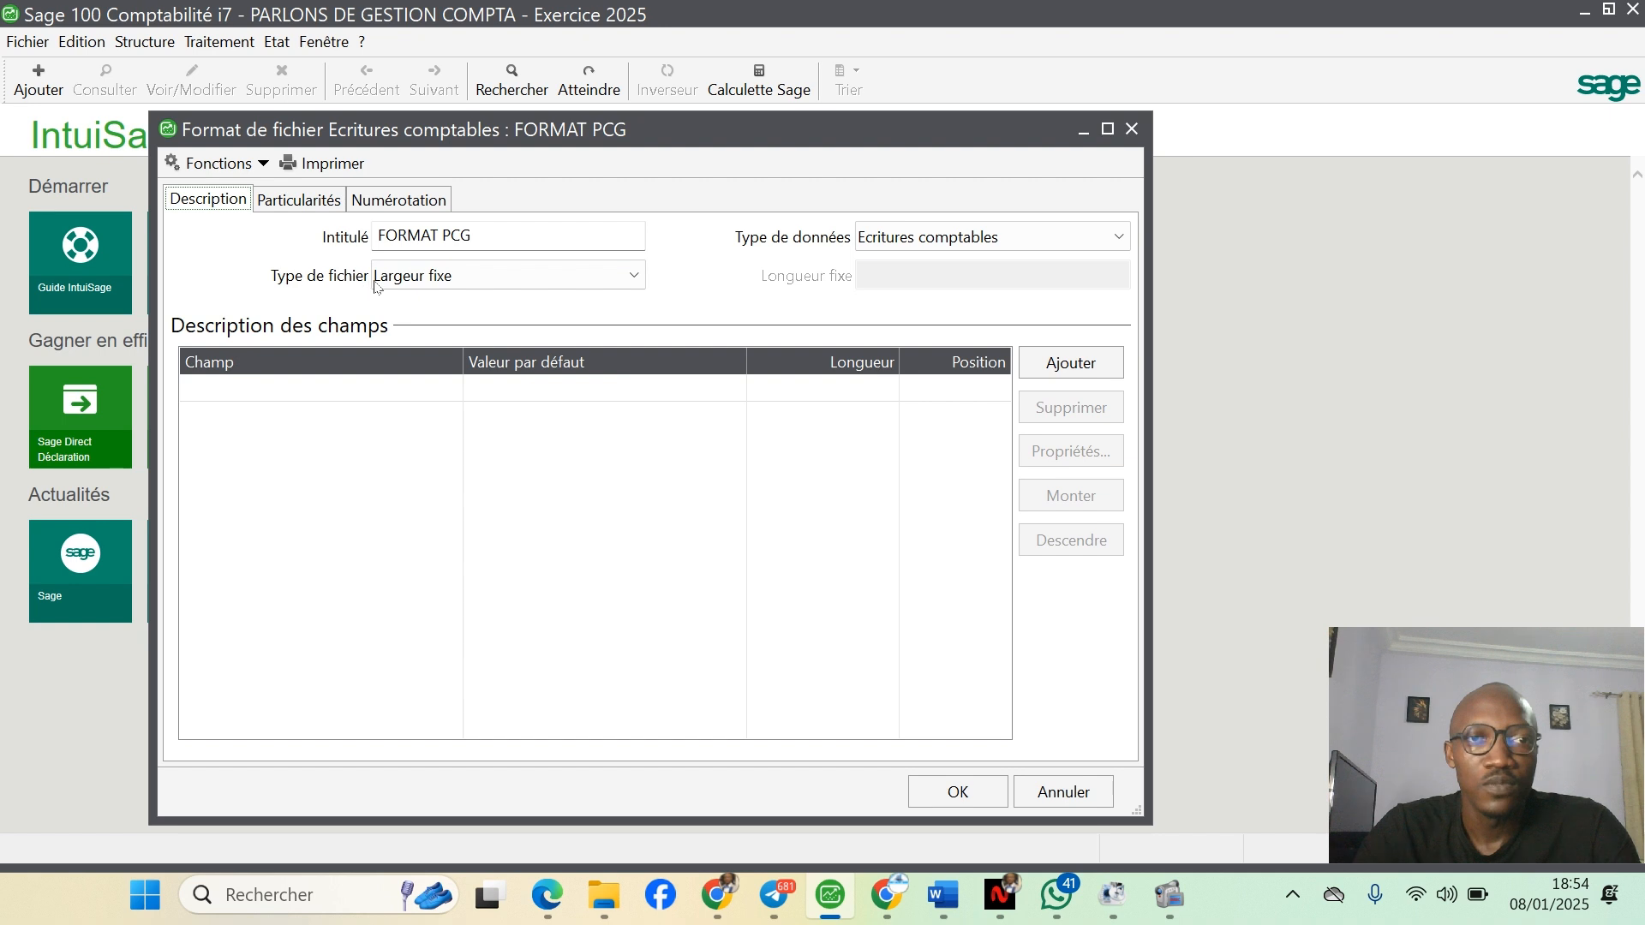
pyautogui.click(639, 287)
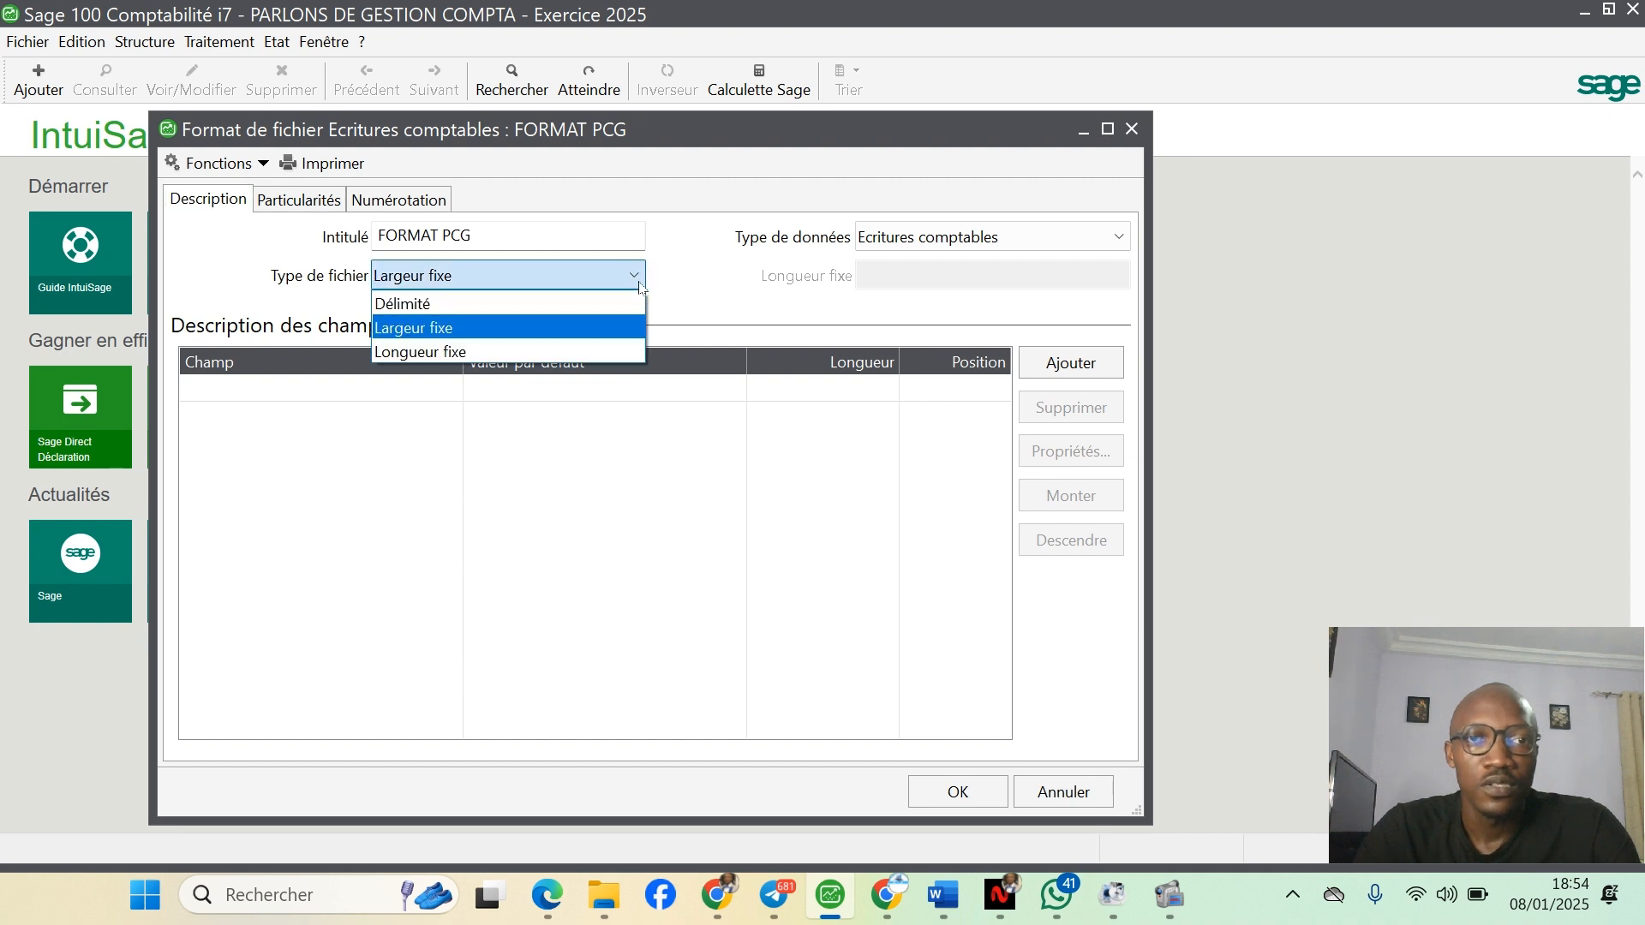
pyautogui.click(466, 309)
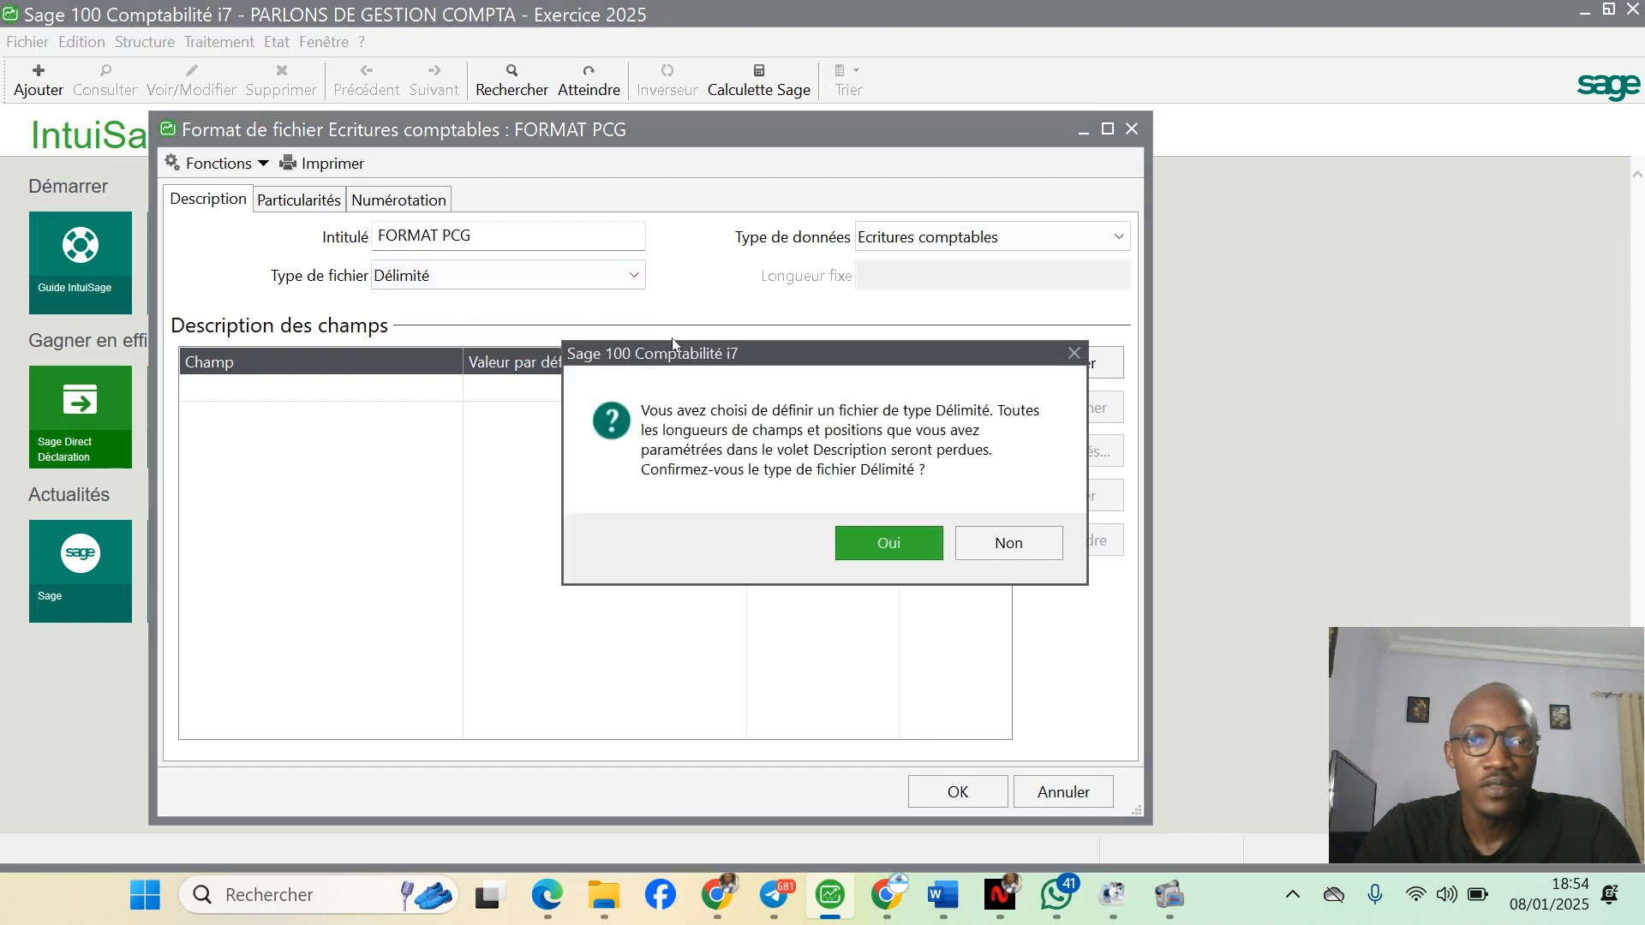
pyautogui.click(910, 558)
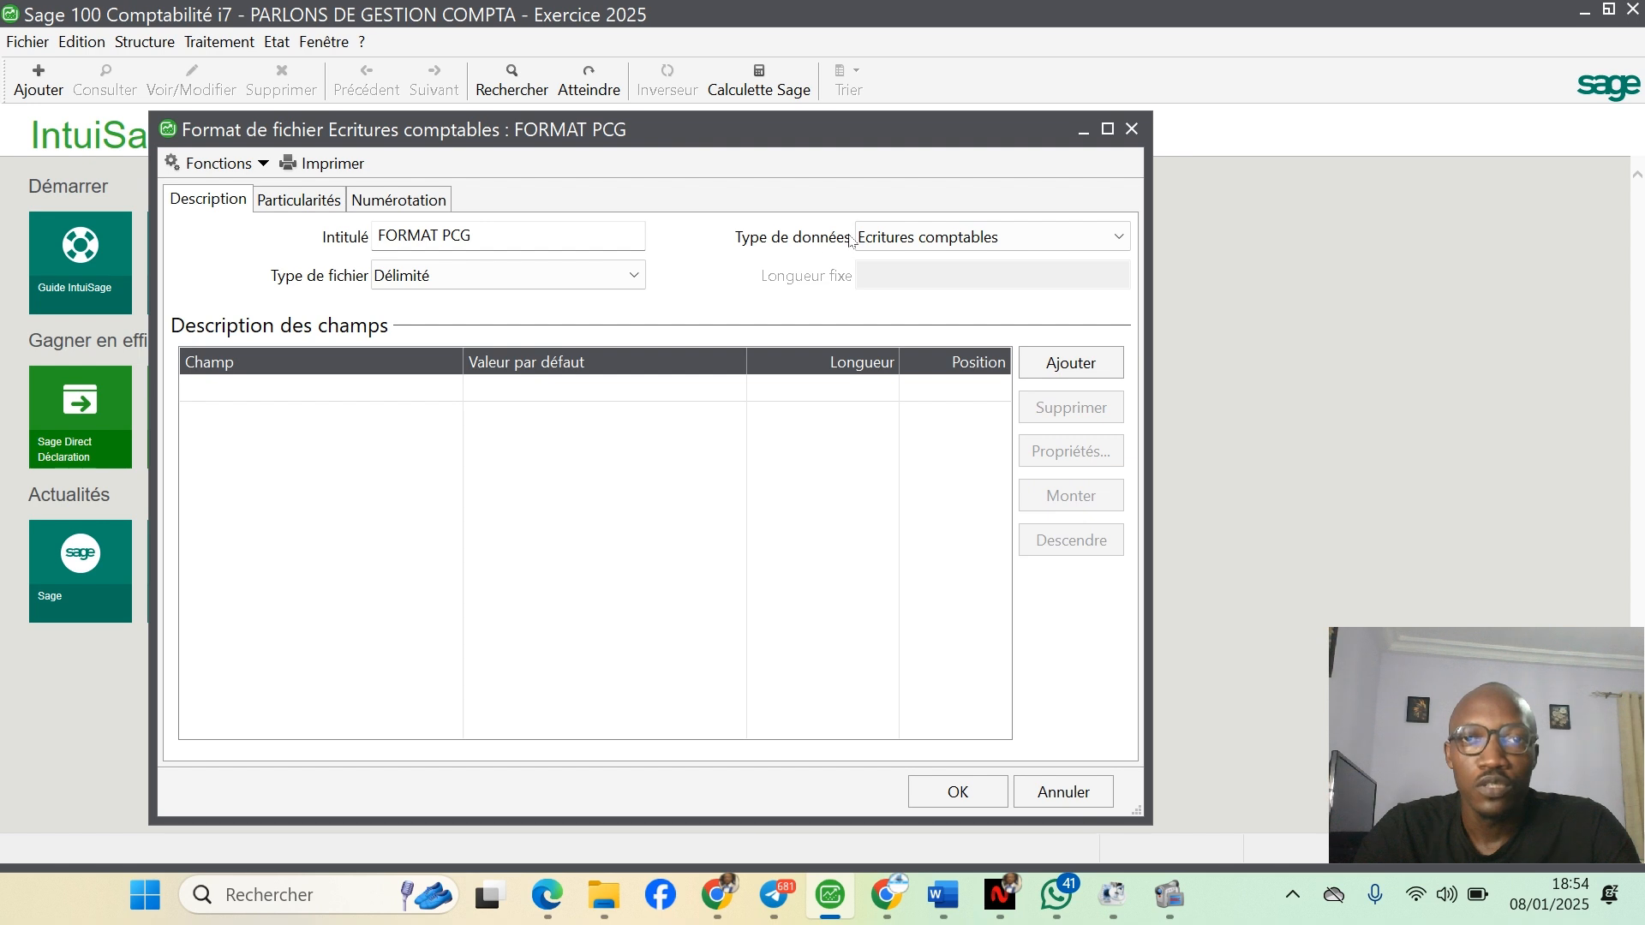
pyautogui.click(1126, 248)
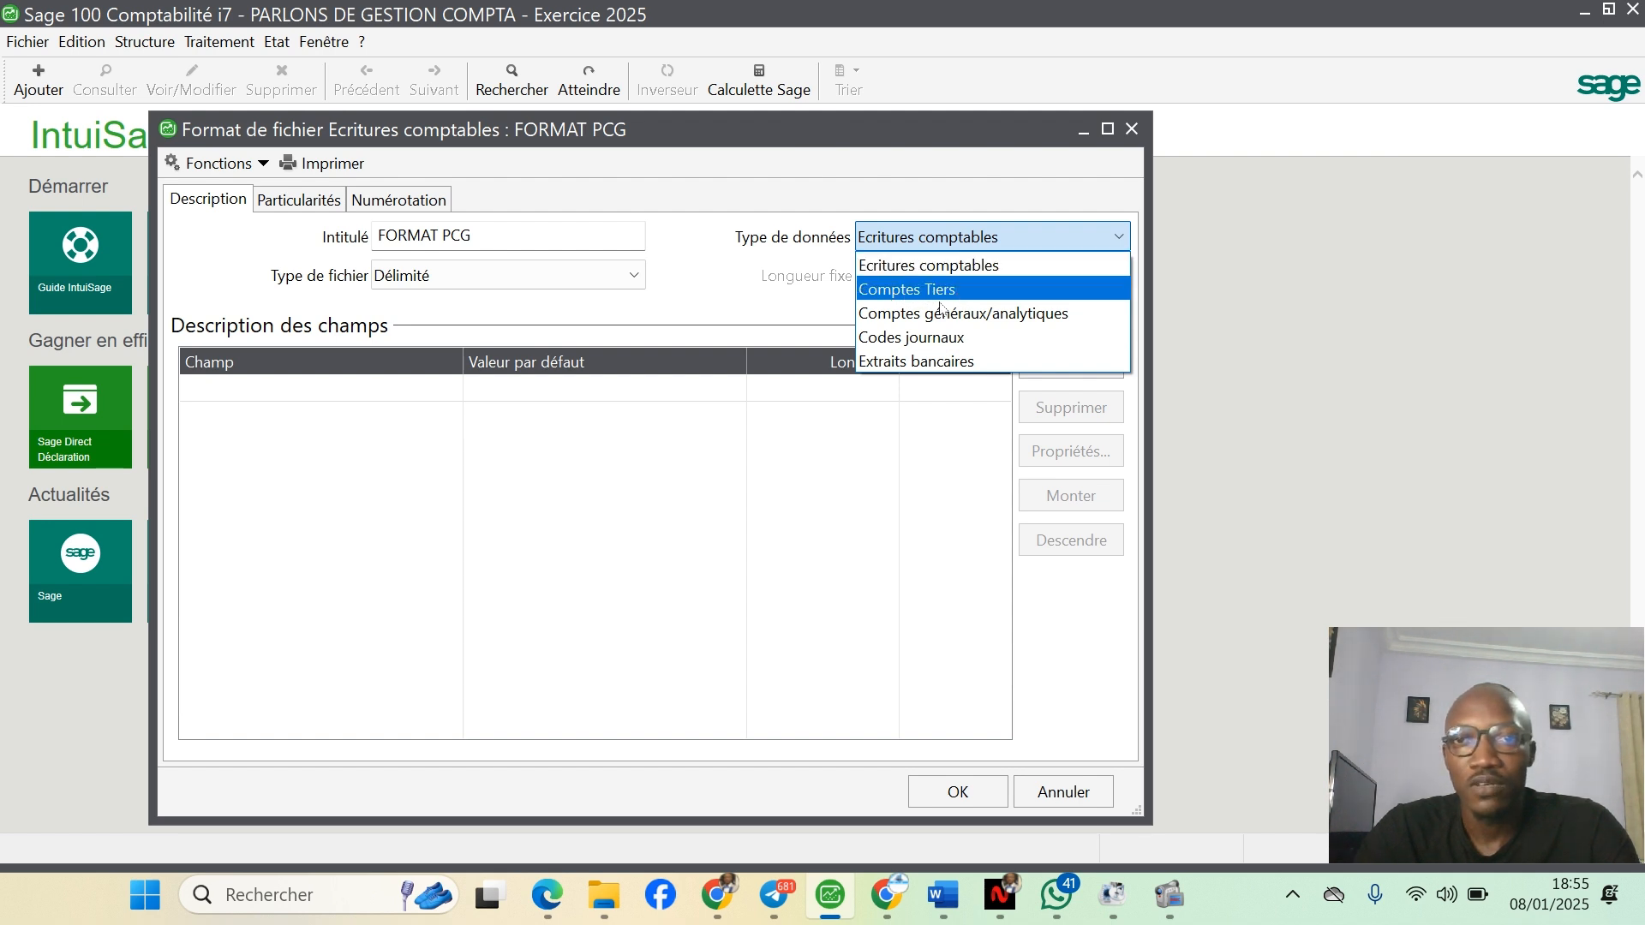
pyautogui.click(965, 322)
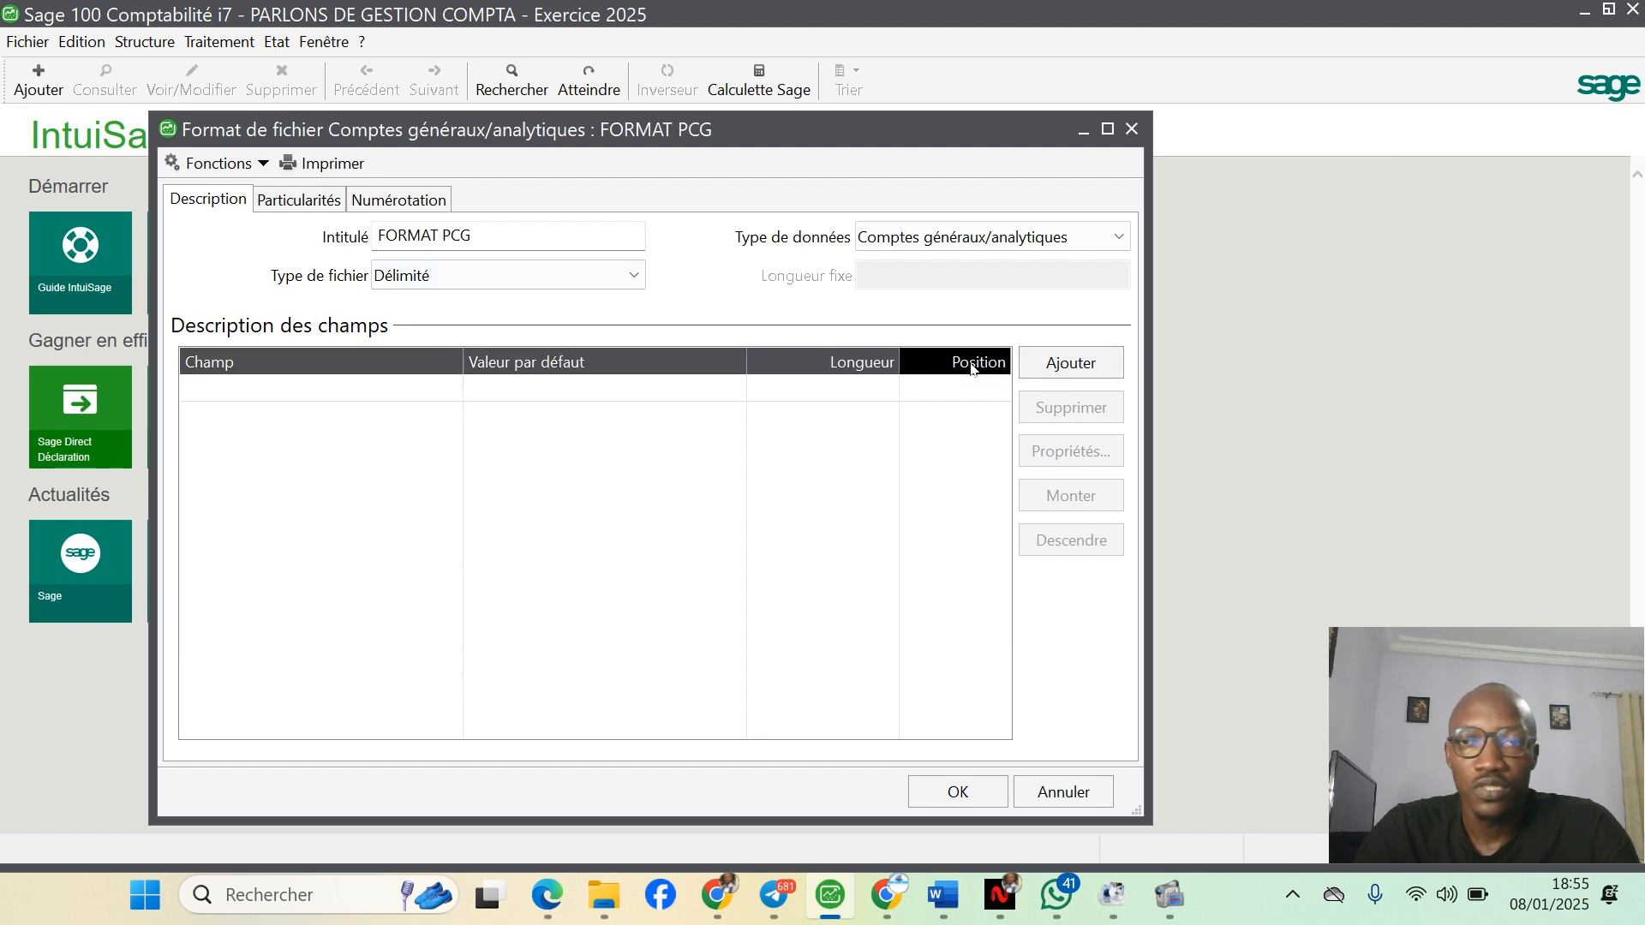
# - Add the fields Numéro compte and Intitulé to the format's field description
pyautogui.click(1047, 366)
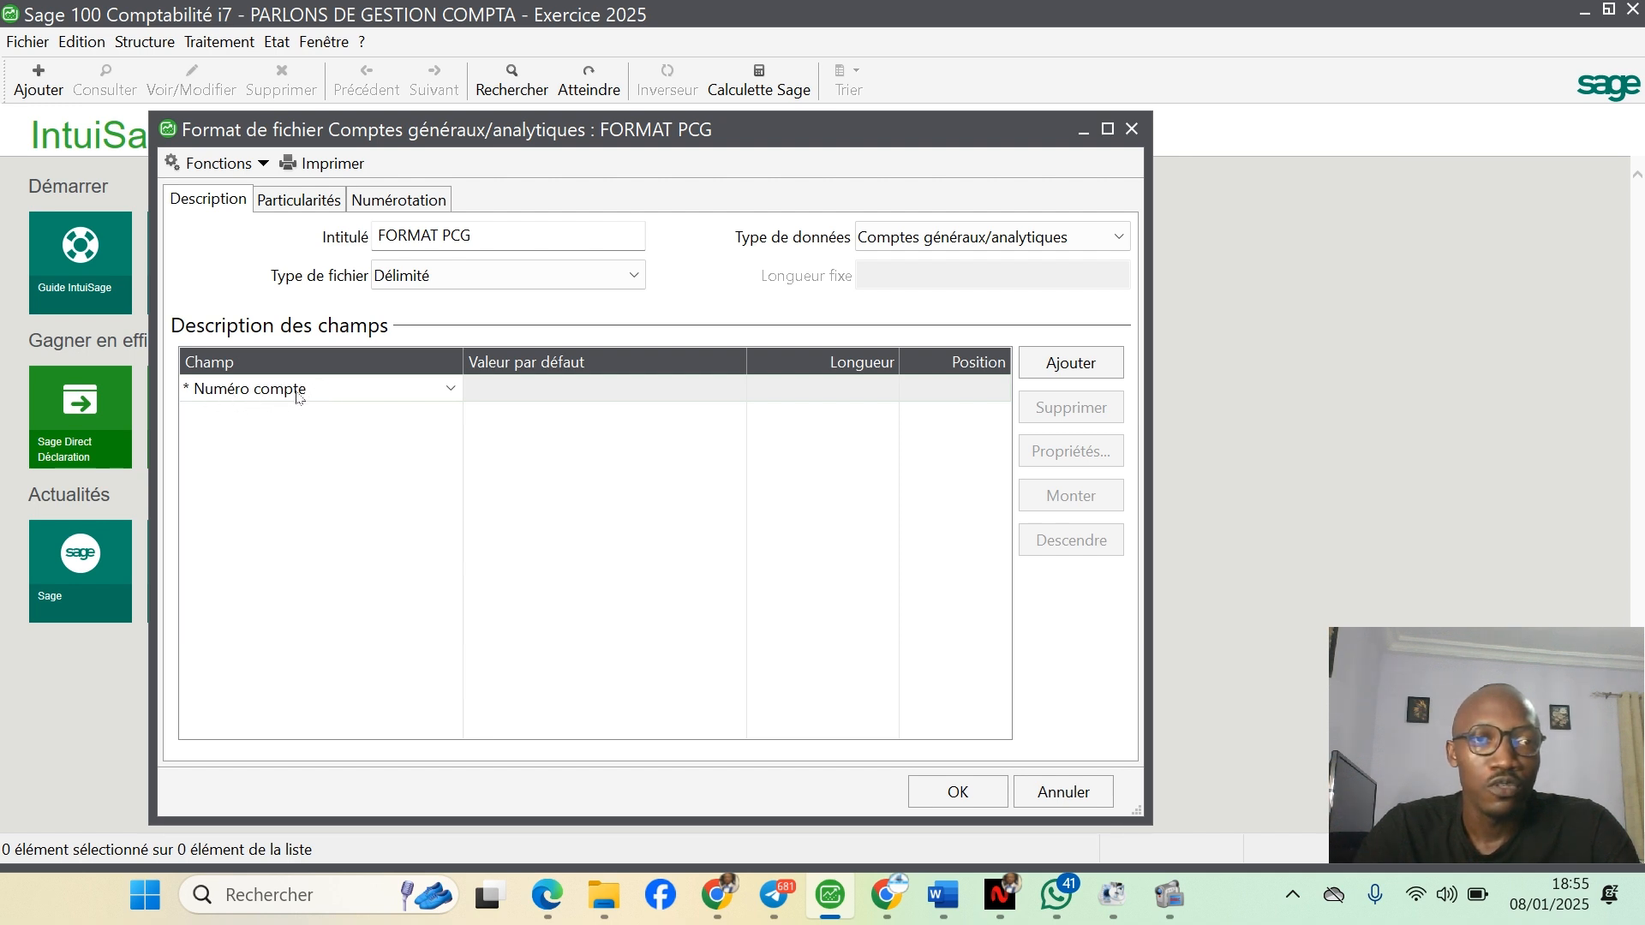
pyautogui.click(1083, 367)
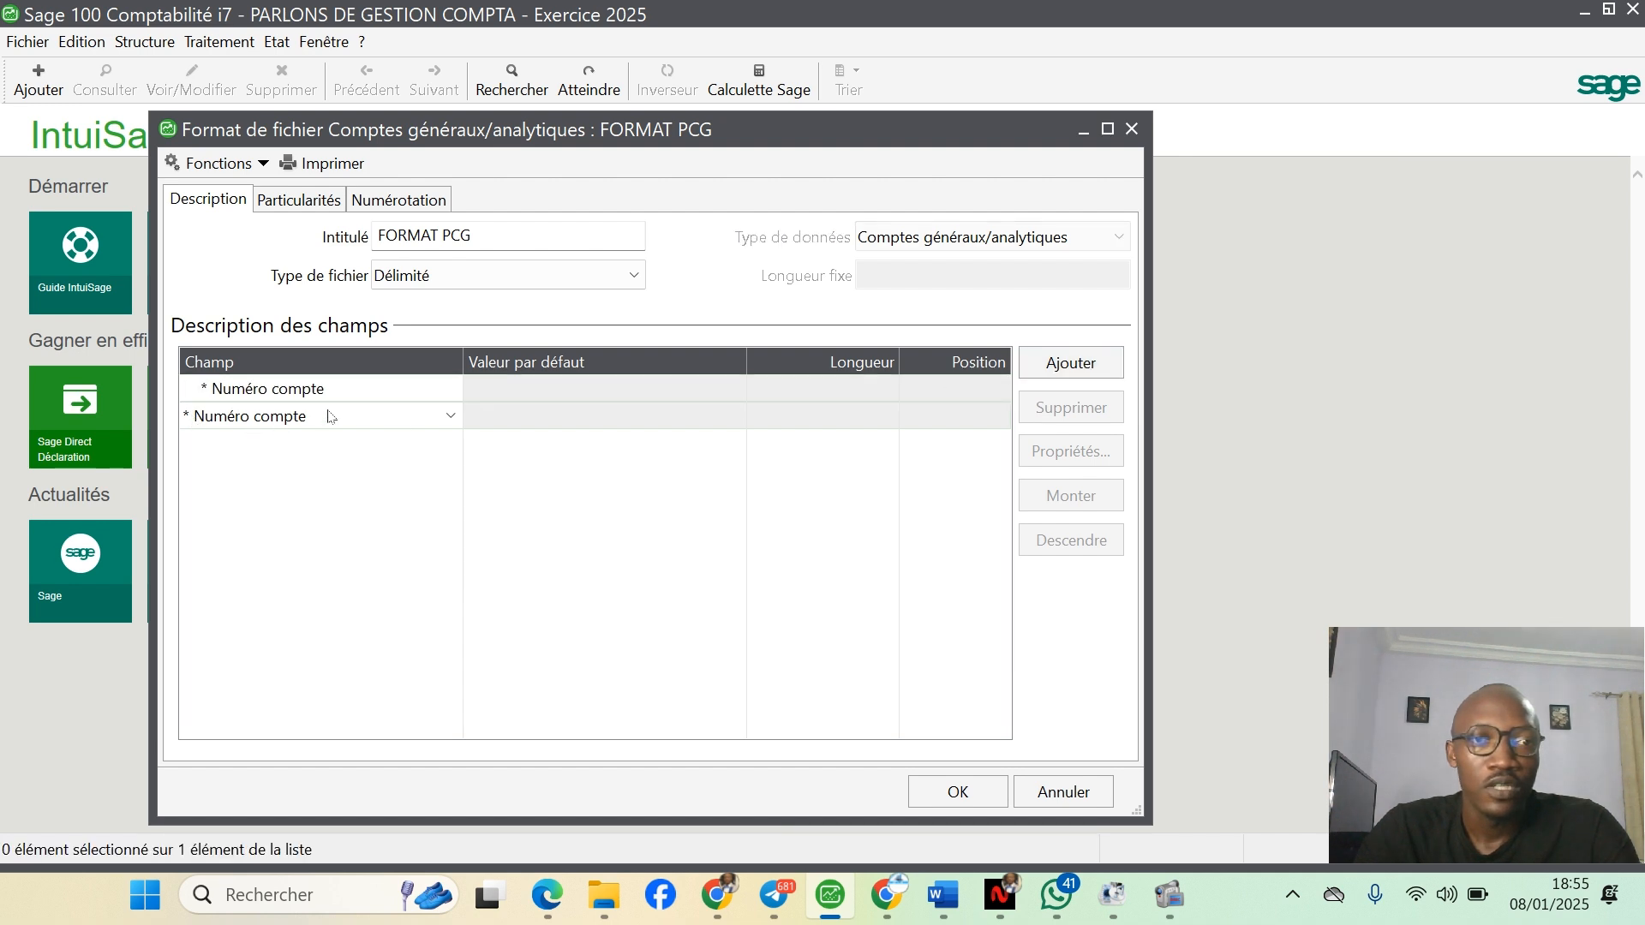
pyautogui.click(451, 417)
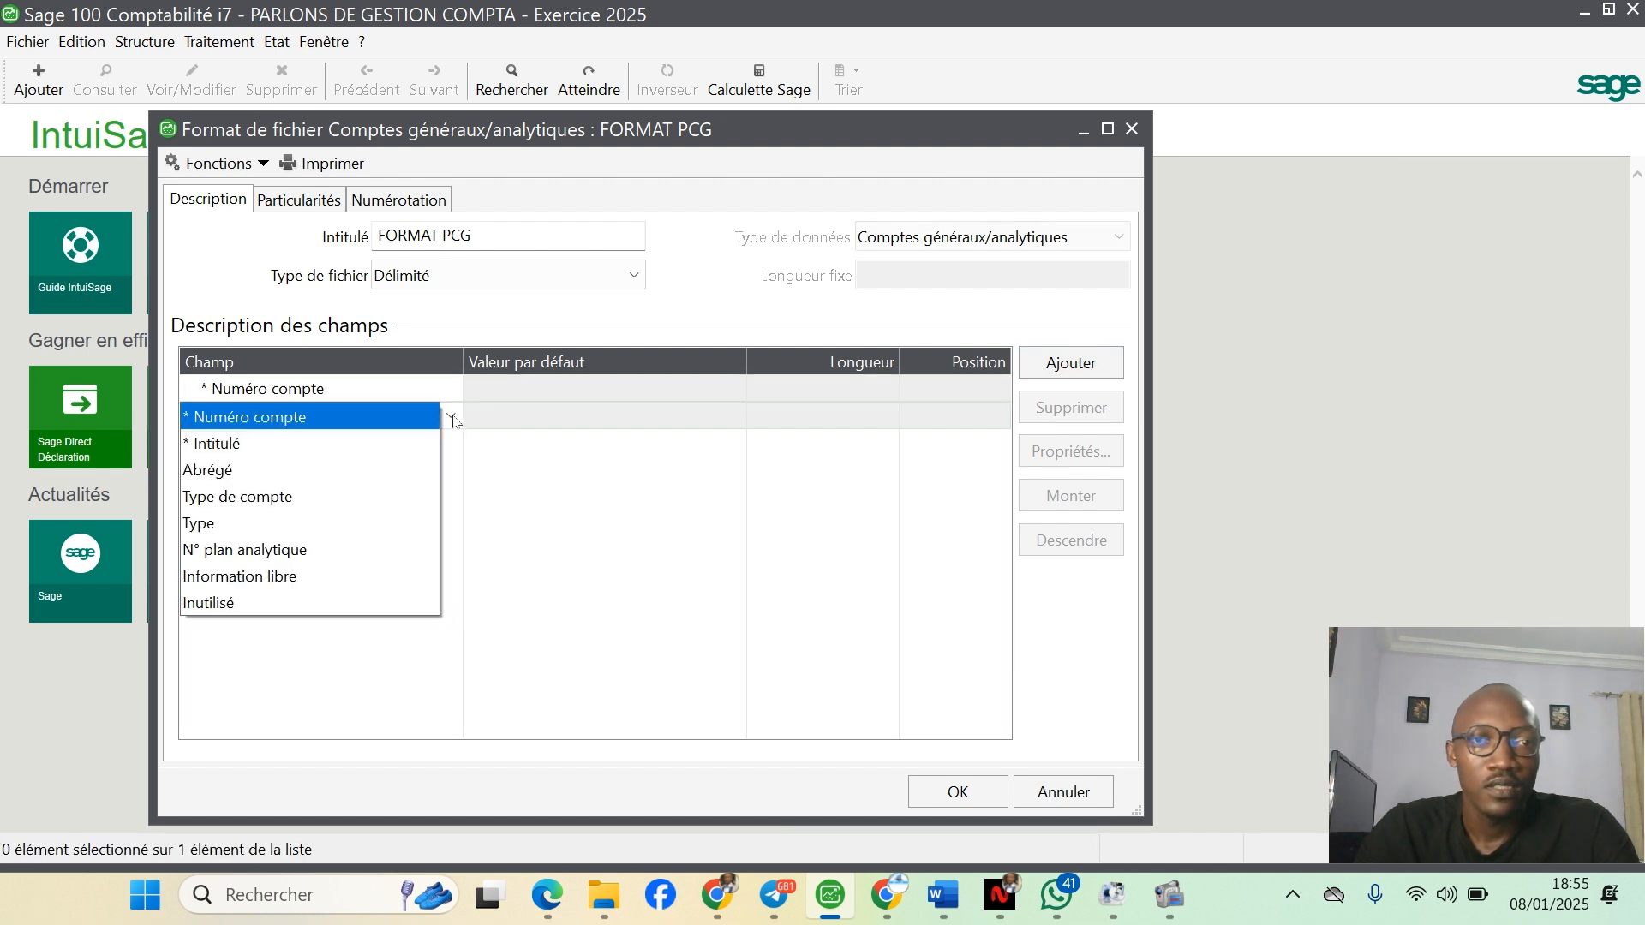
pyautogui.click(211, 445)
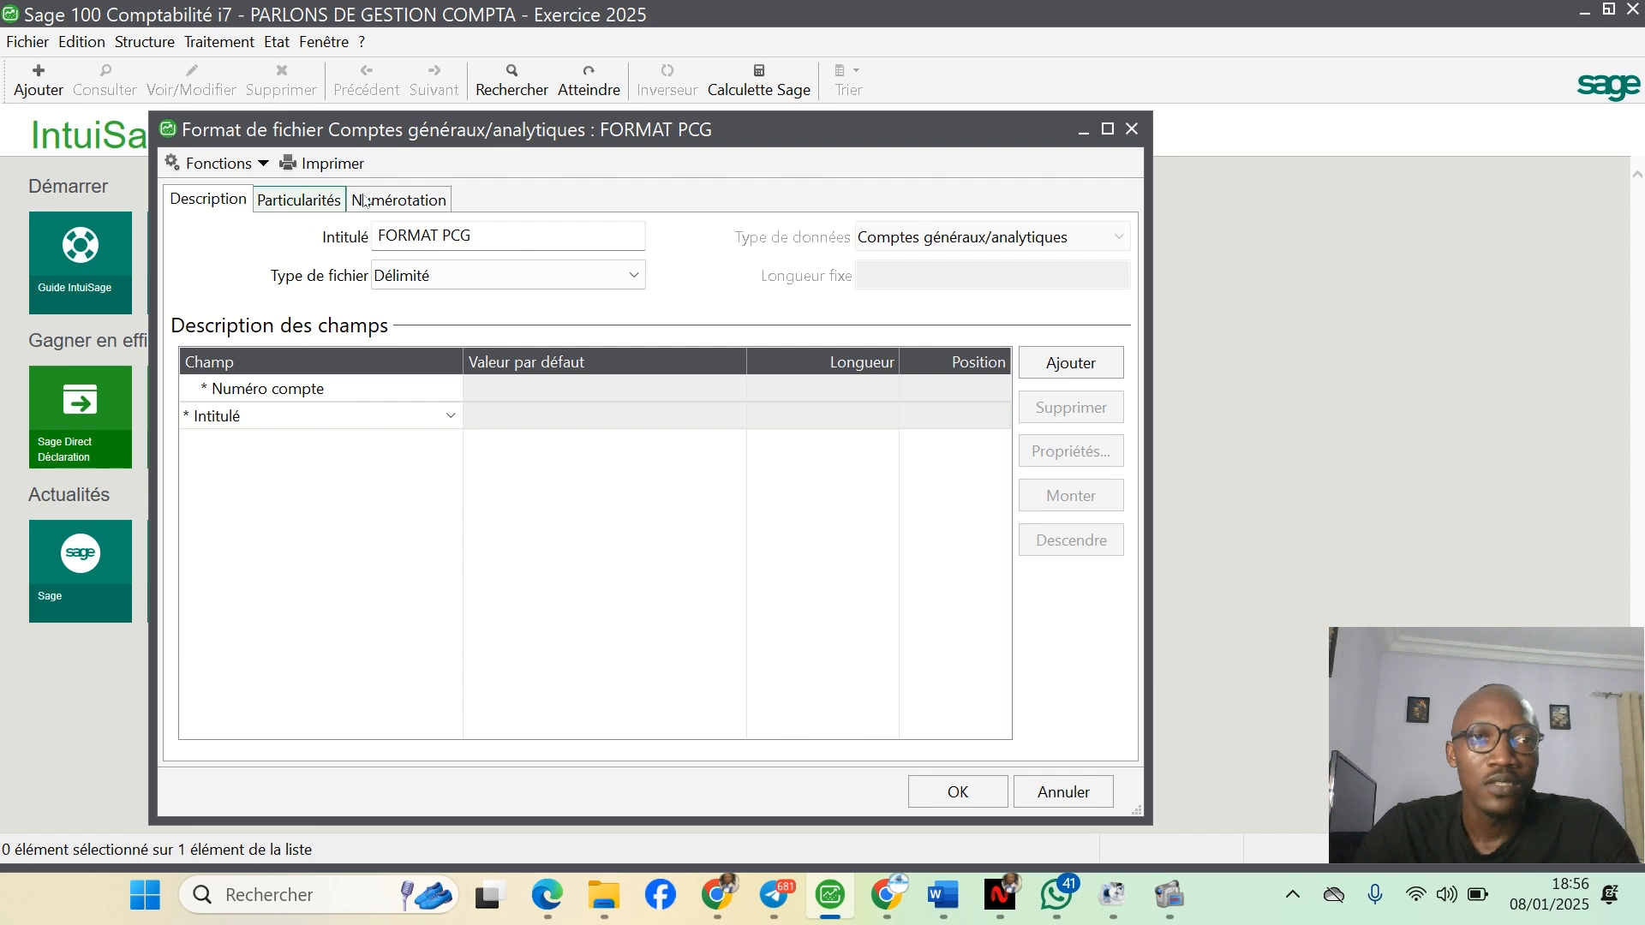
# - Set the field delimiter to Point-virgule in the format's file particularities and check the remaining options
pyautogui.click(294, 202)
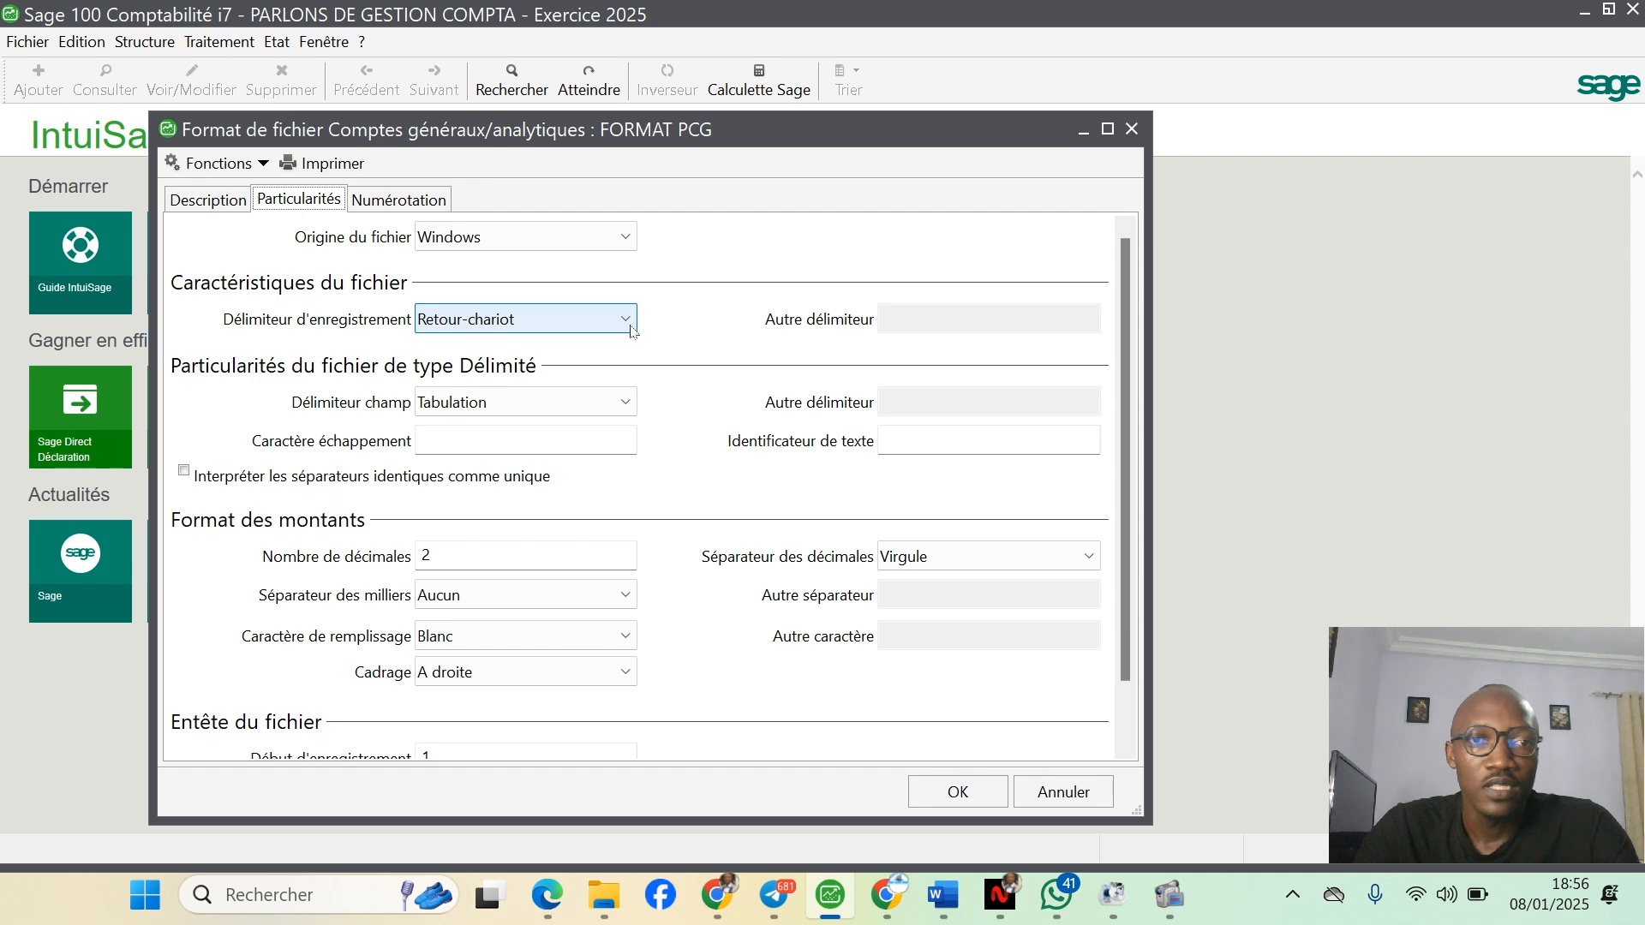
pyautogui.click(625, 404)
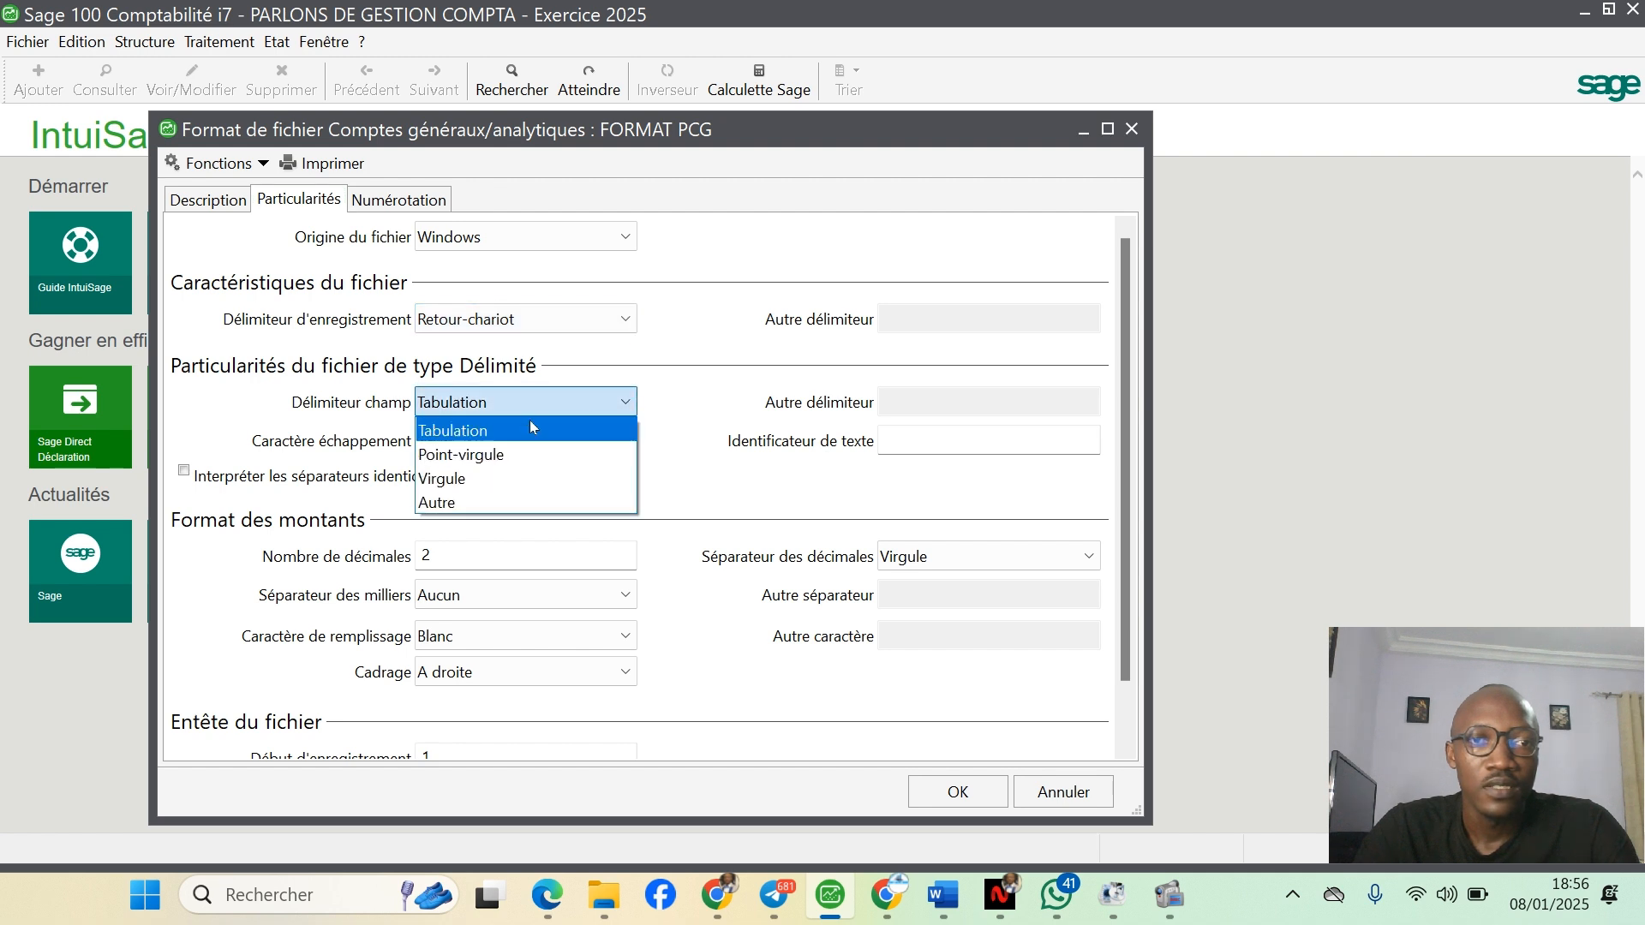
pyautogui.click(472, 455)
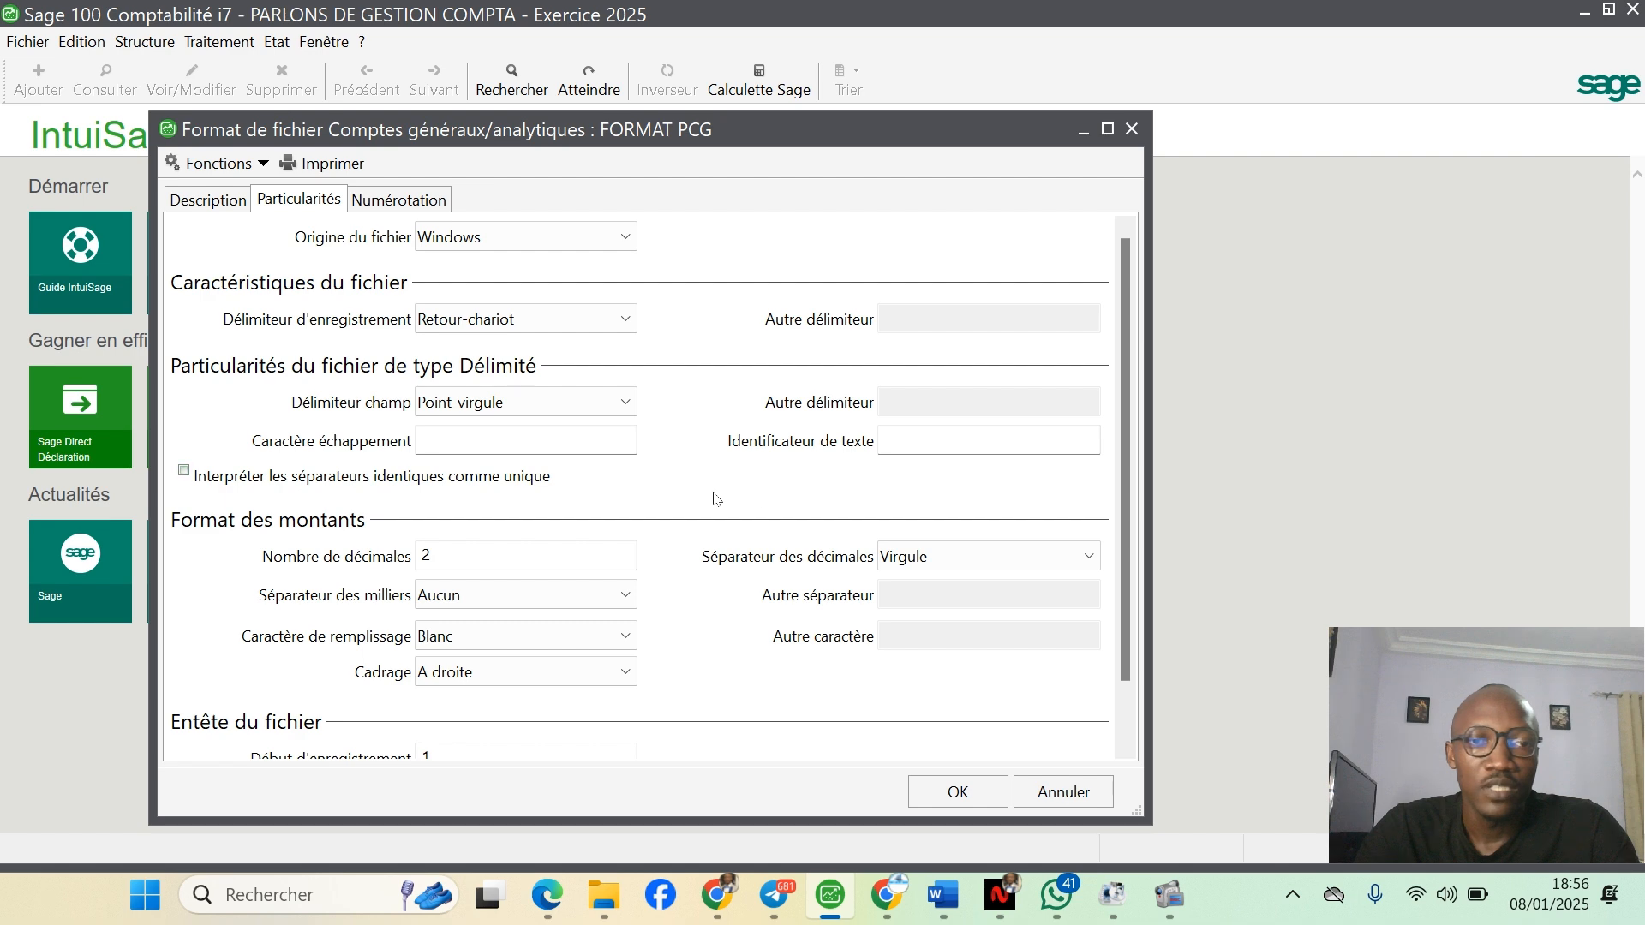
pyautogui.scroll(-1, 681, 493)
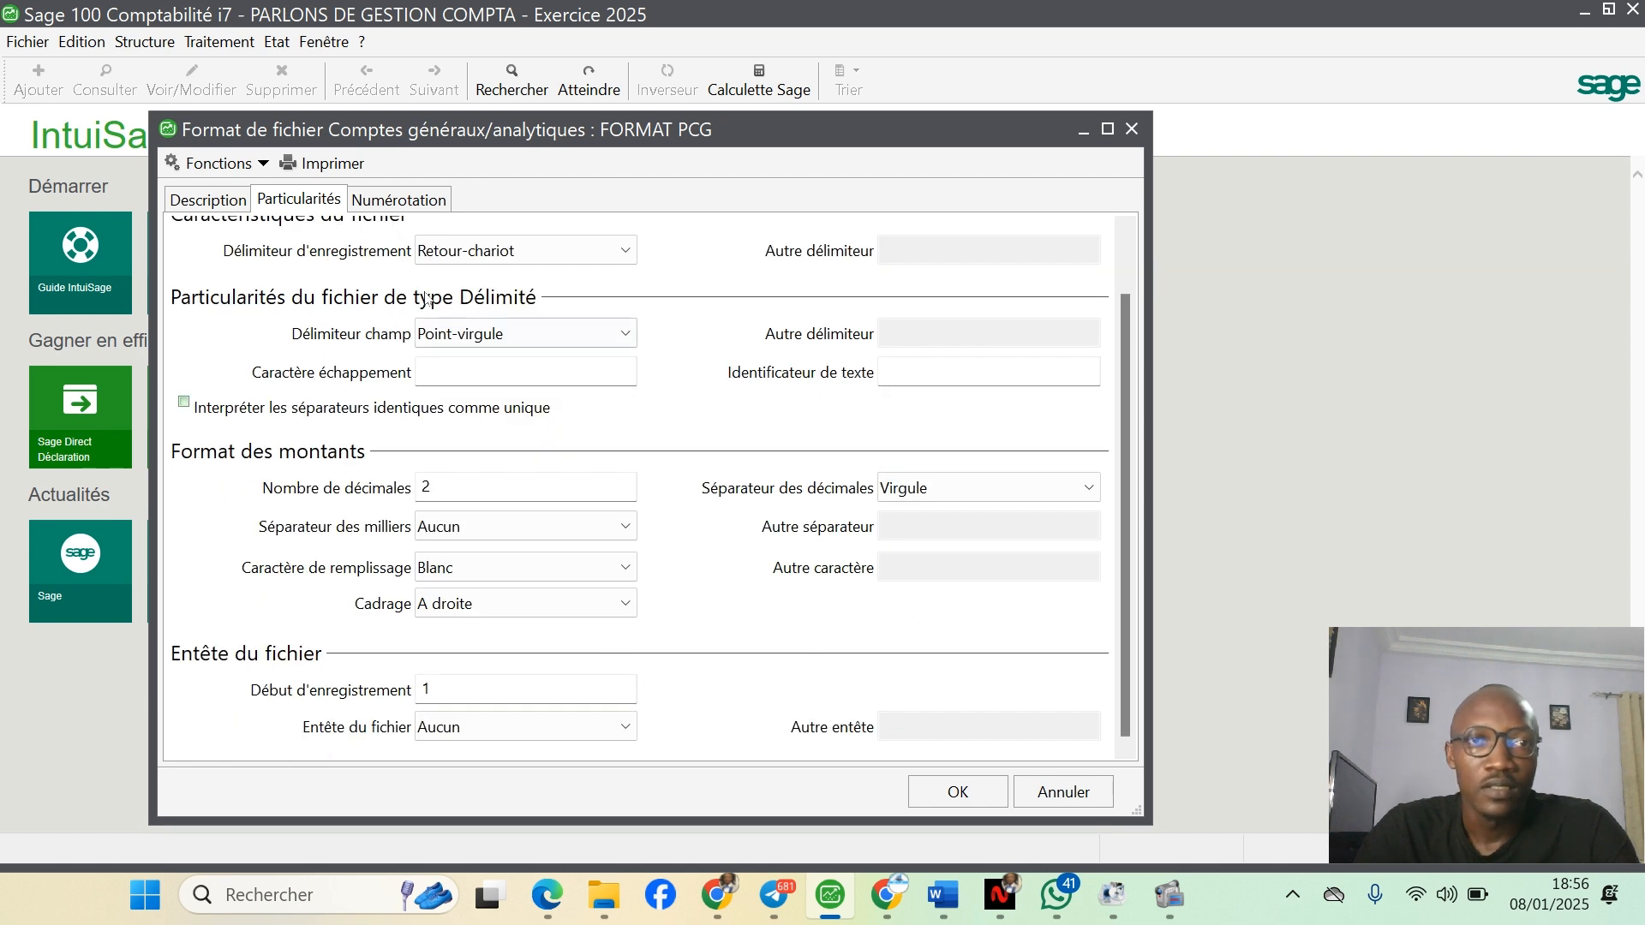
# - Check the format's account numbering rules and field description, and validate the format
pyautogui.click(397, 203)
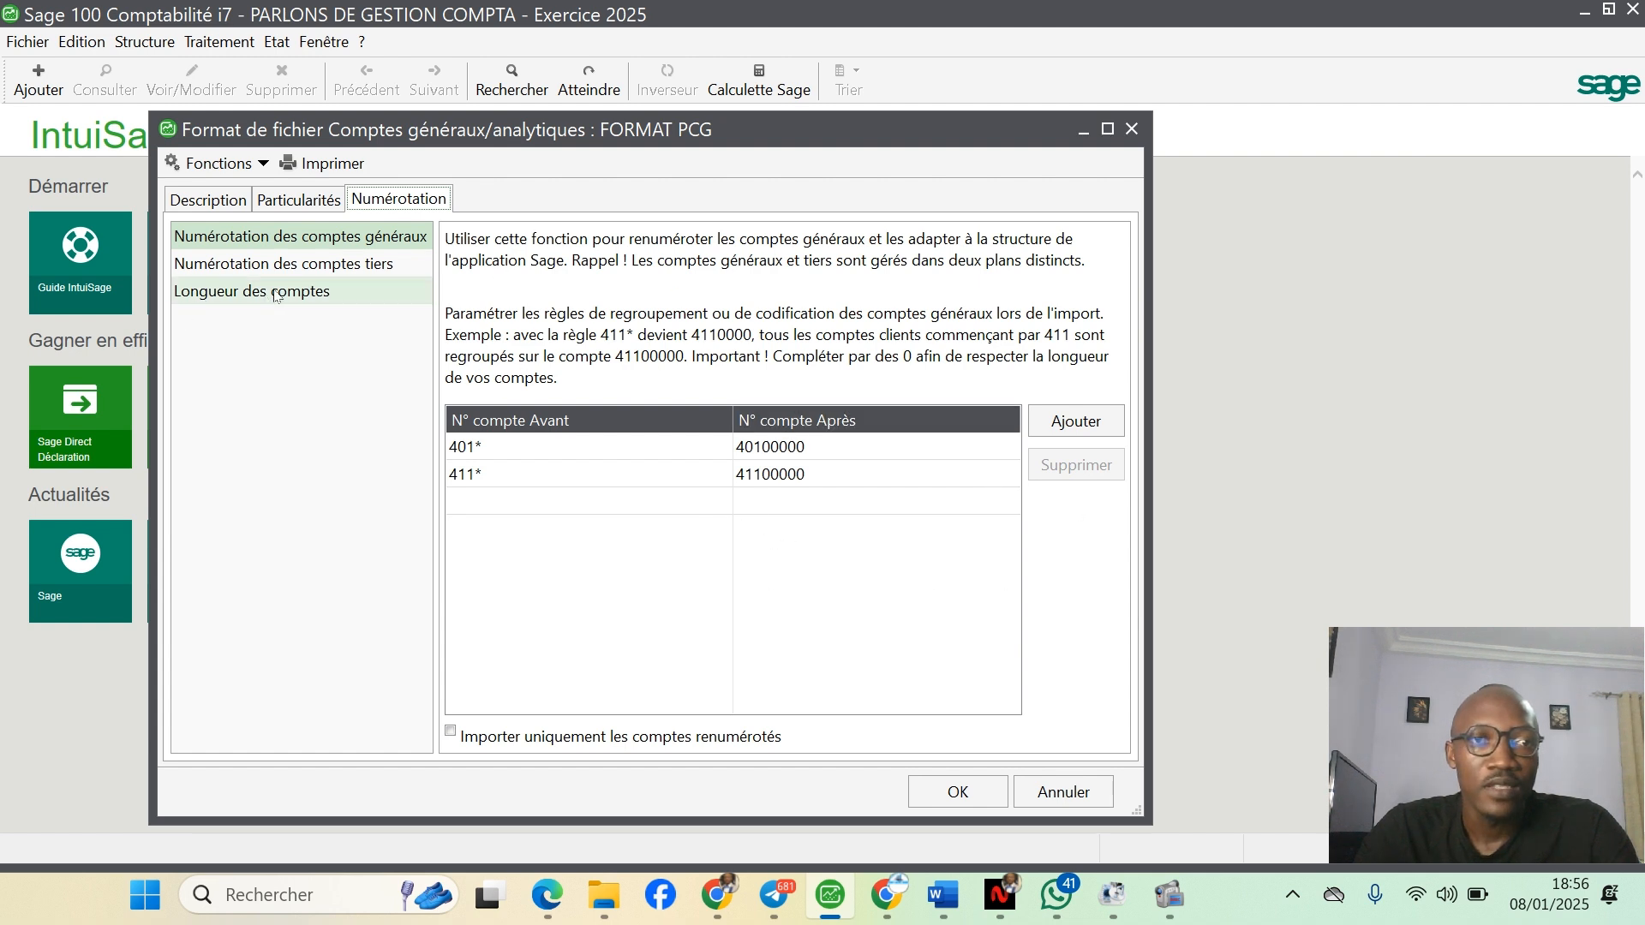
pyautogui.click(183, 206)
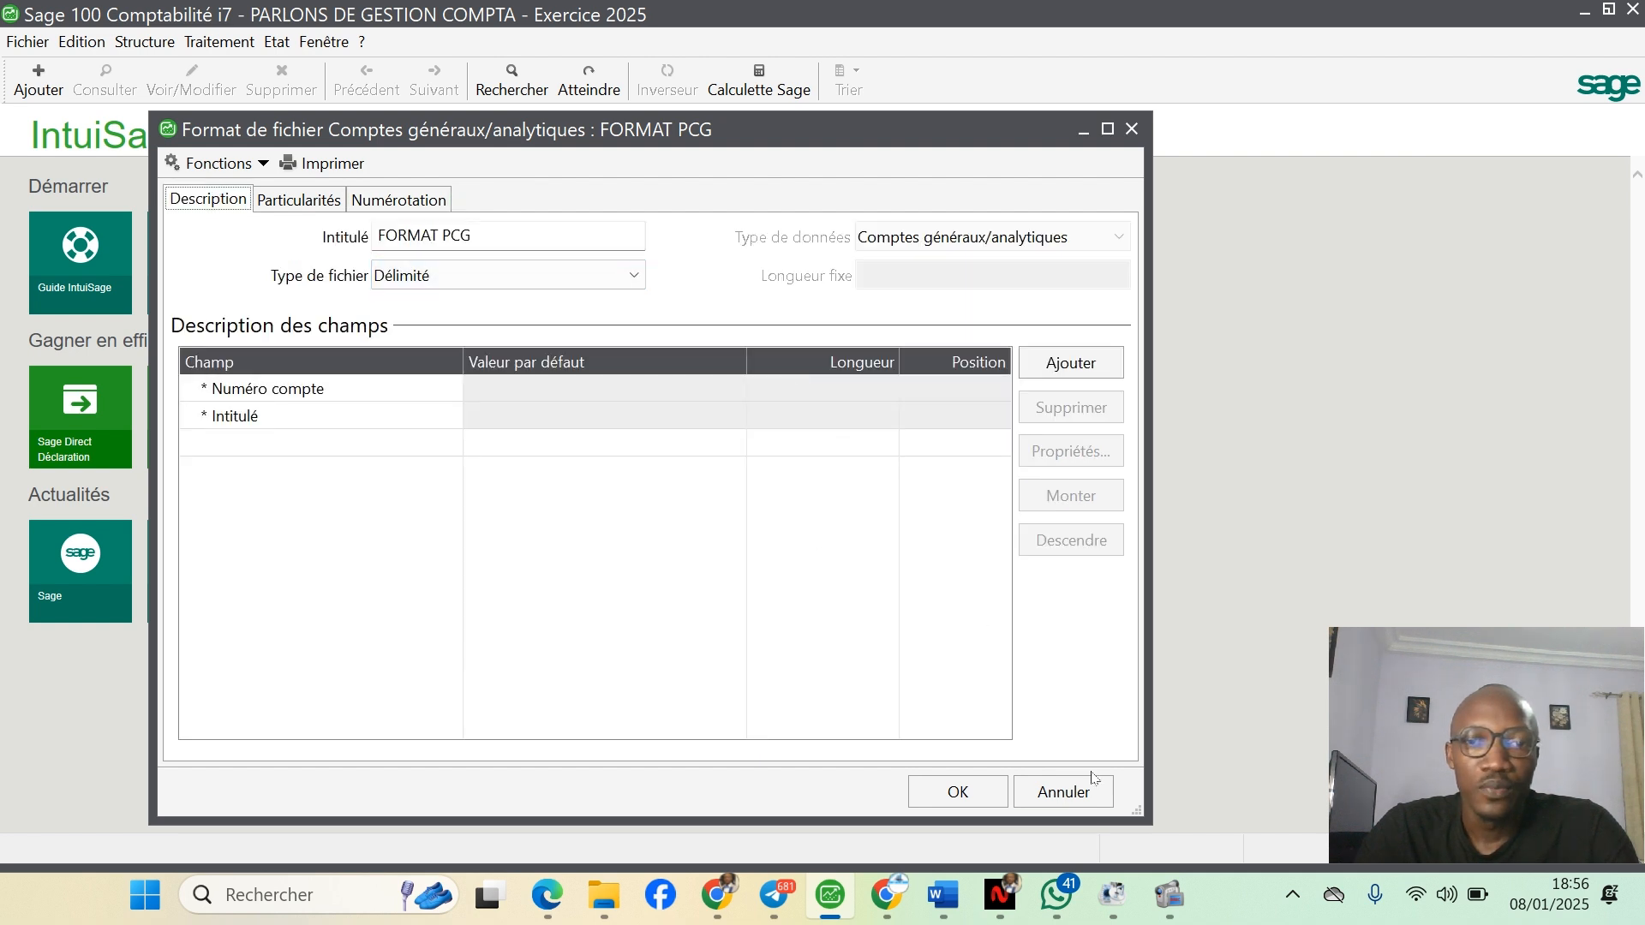
pyautogui.click(960, 793)
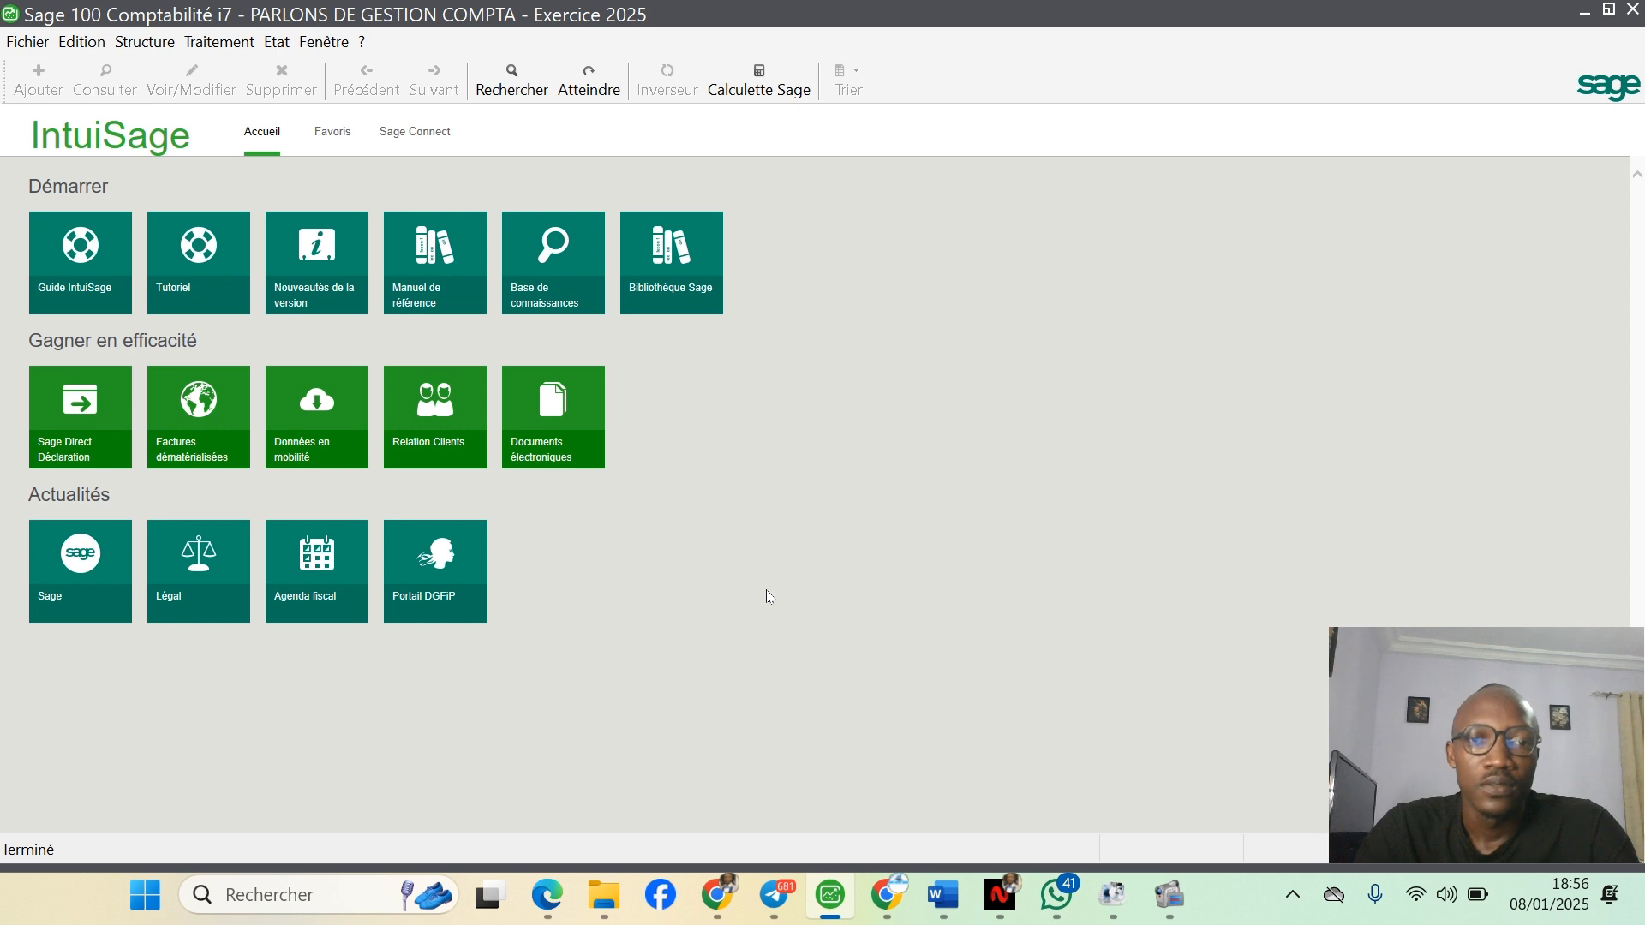
# - Switch to File Explorer, open the PLAN COMPTABLE GENERALE workbook in Excel, and look over its account number and label columns
pyautogui.click(604, 895)
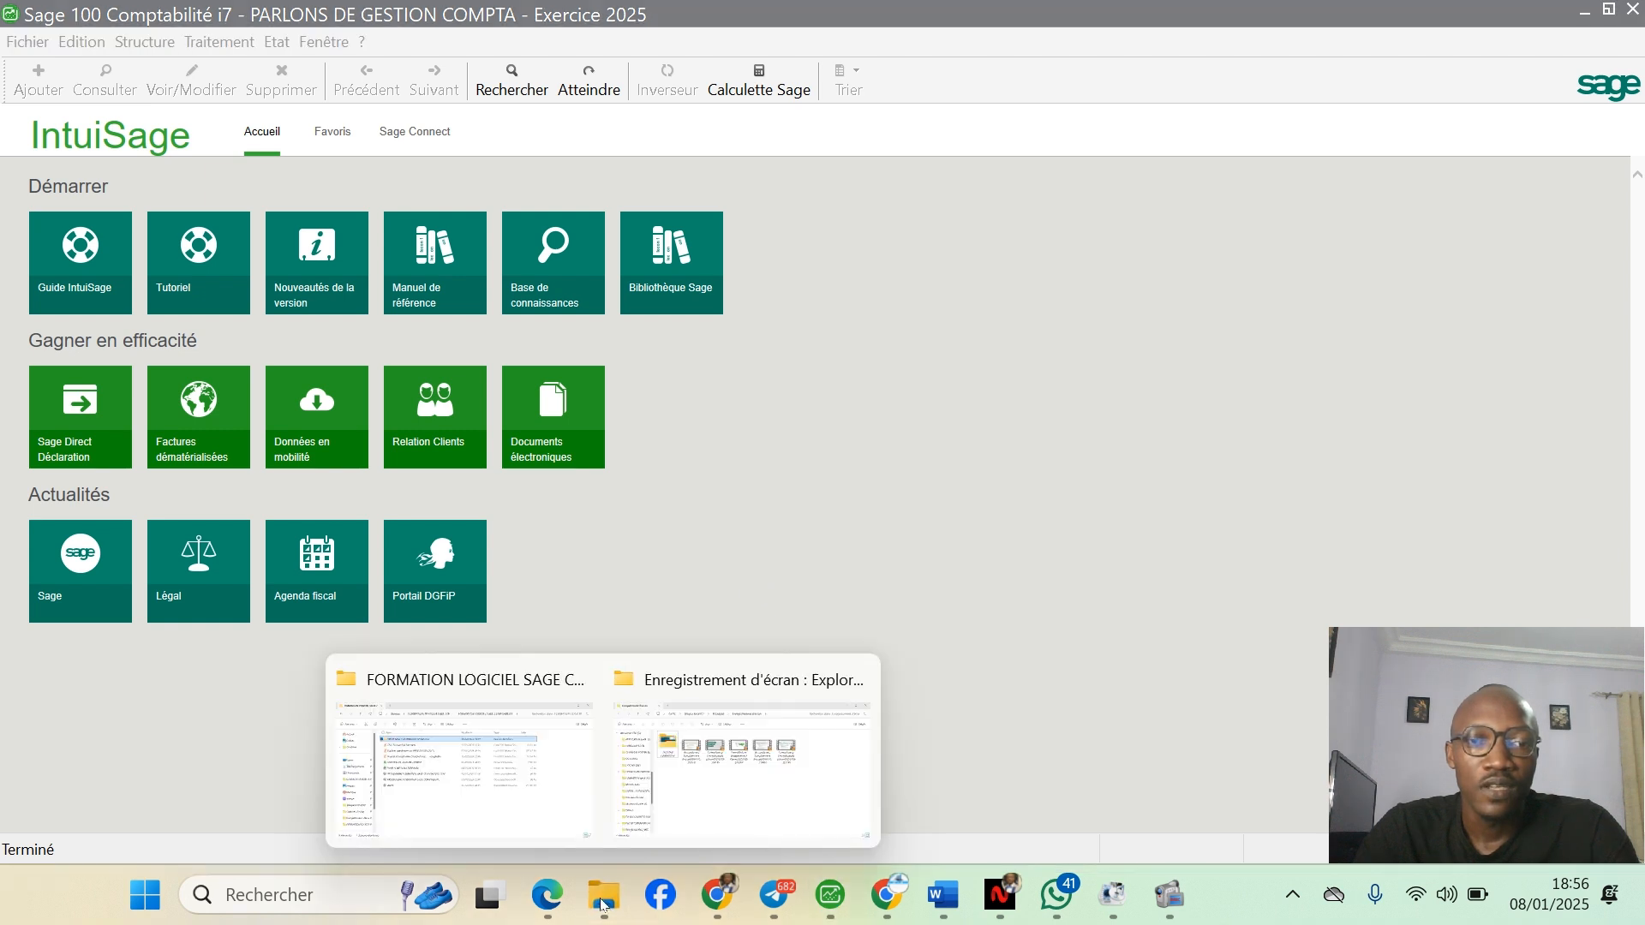
pyautogui.click(531, 766)
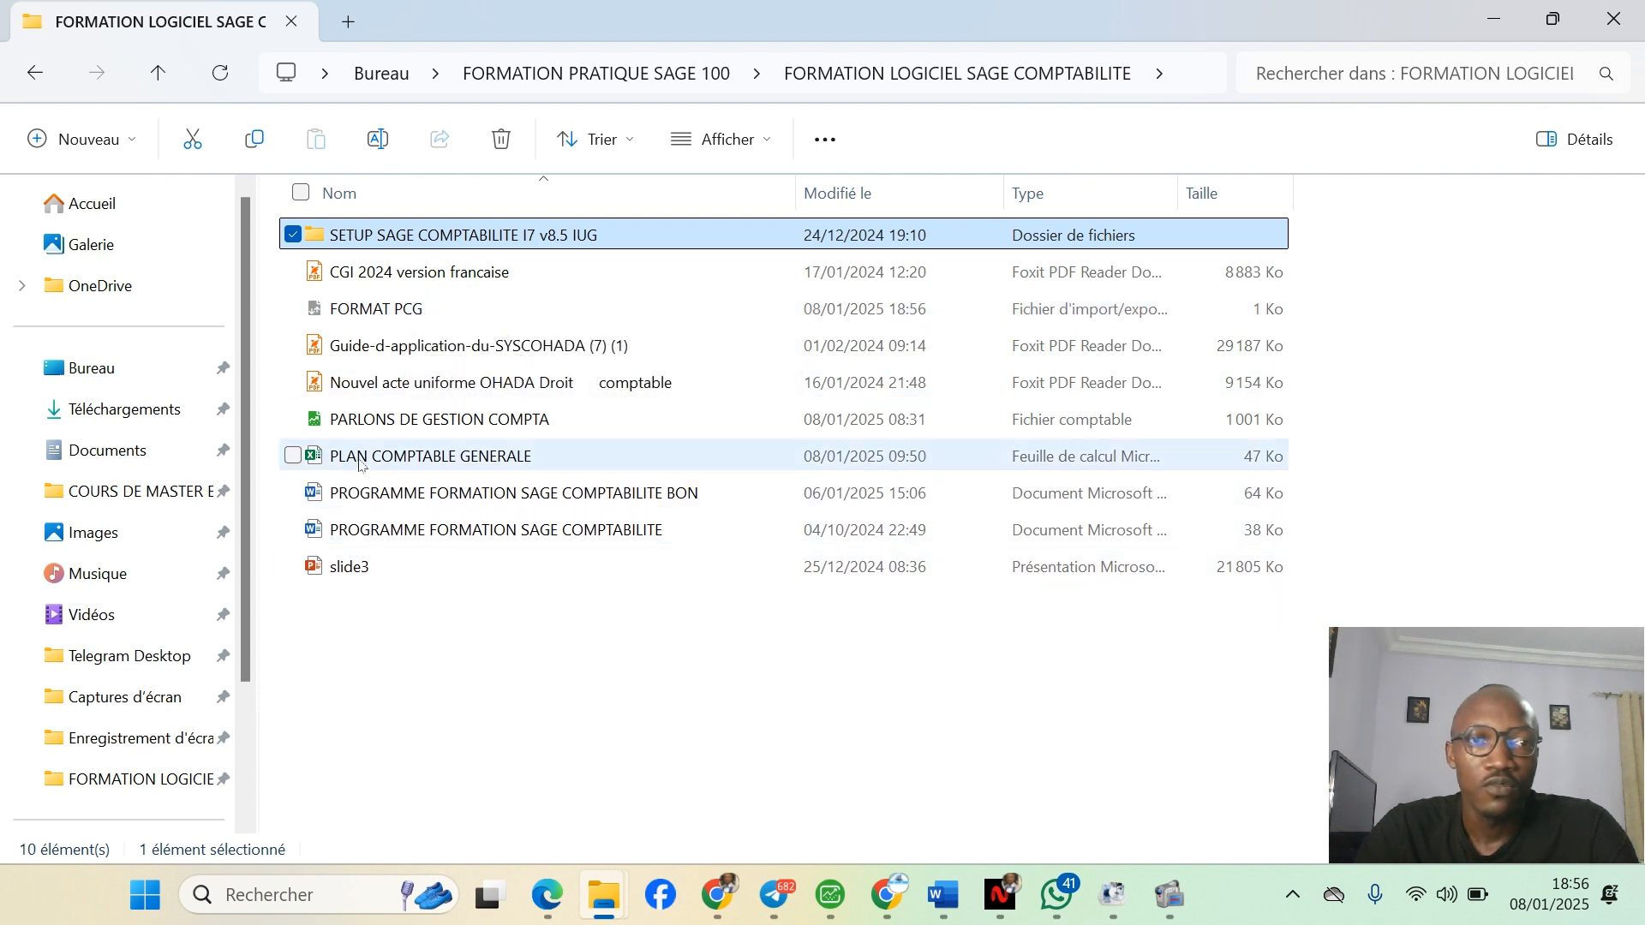
pyautogui.click(412, 458)
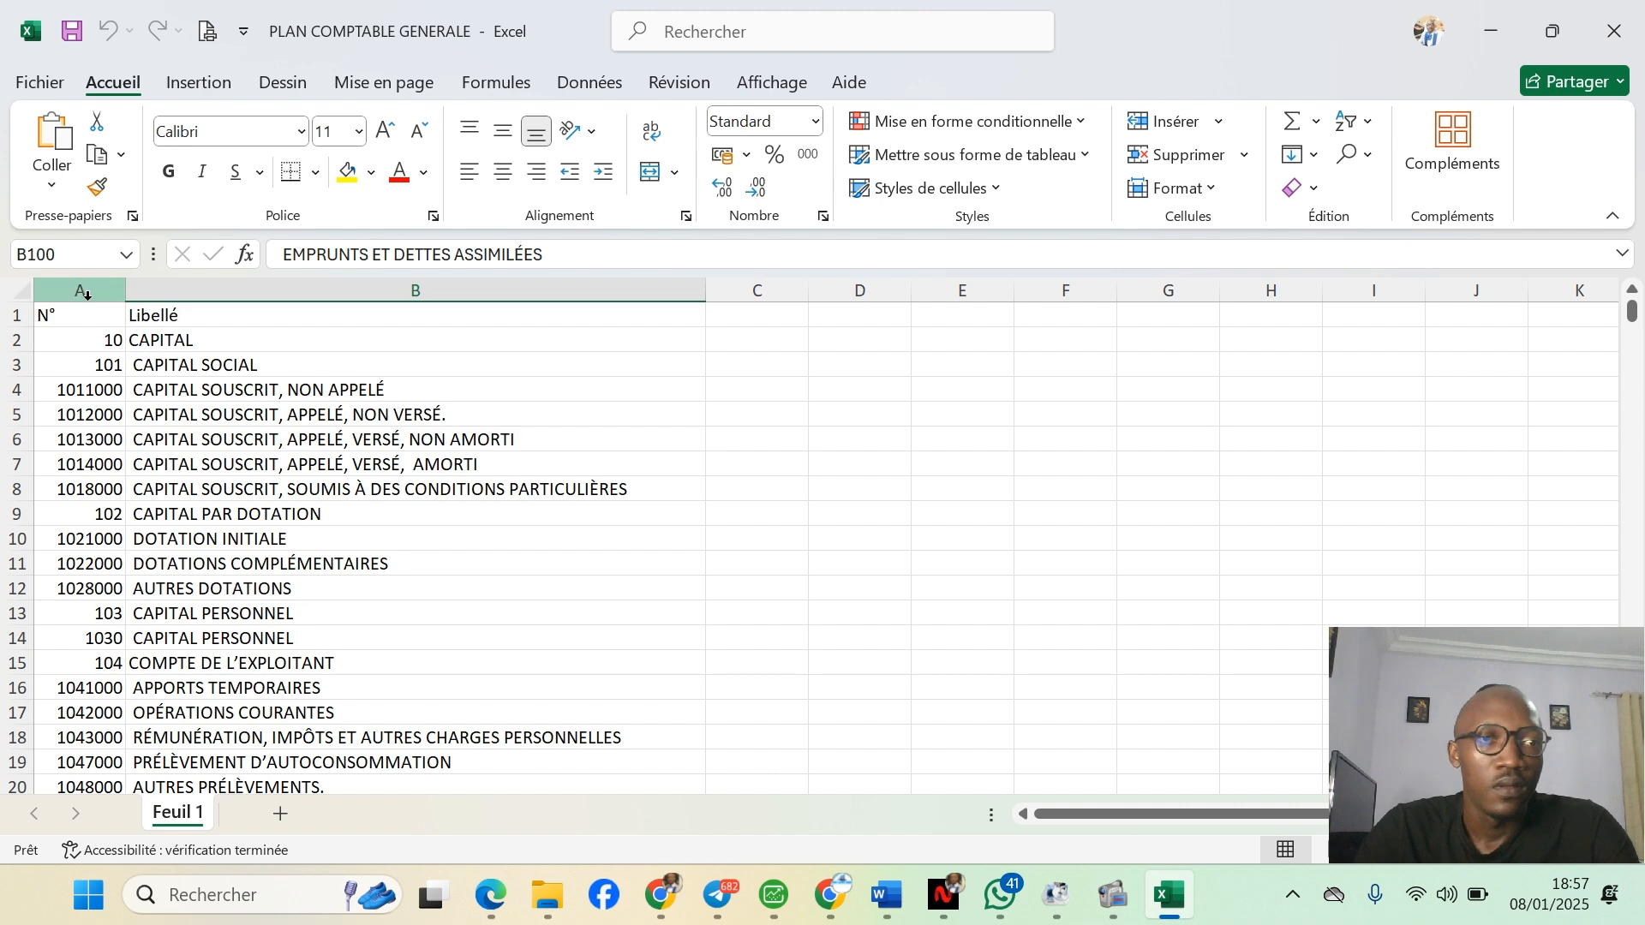
pyautogui.scroll(-5, 292, 557)
pyautogui.scroll(5, 291, 549)
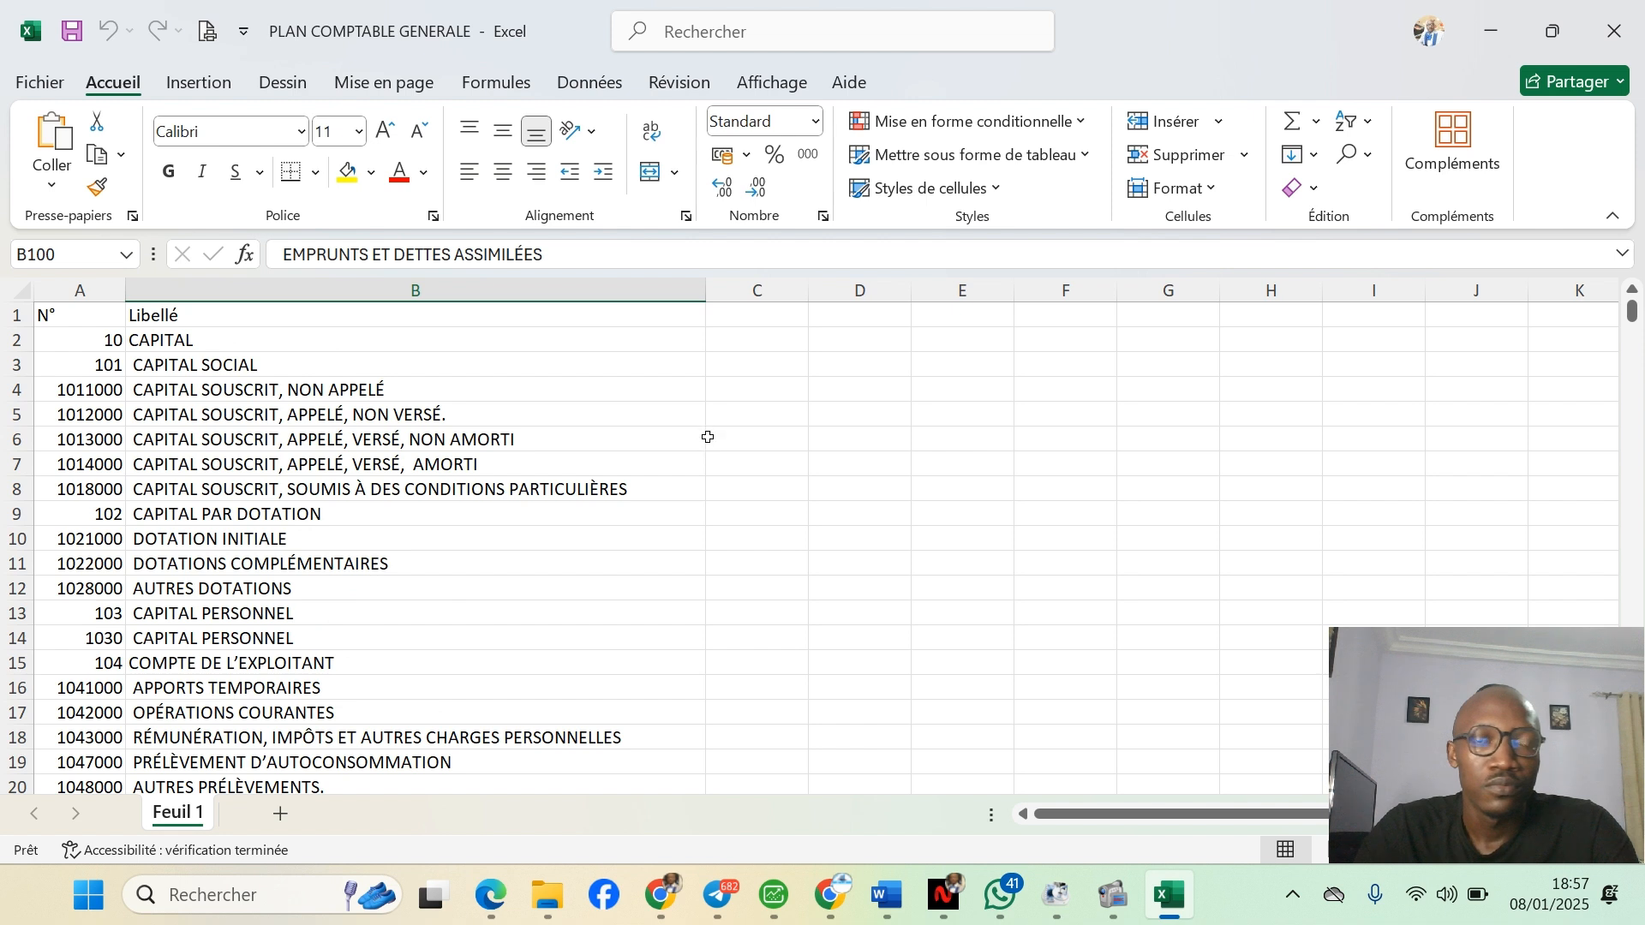
# - Save the workbook as tab-delimited text (Texte, séparateur : tabulation) in FORMATION LOGICIEL SAGE COMPTABILITE, and check for the file in File Explorer
pyautogui.click(43, 83)
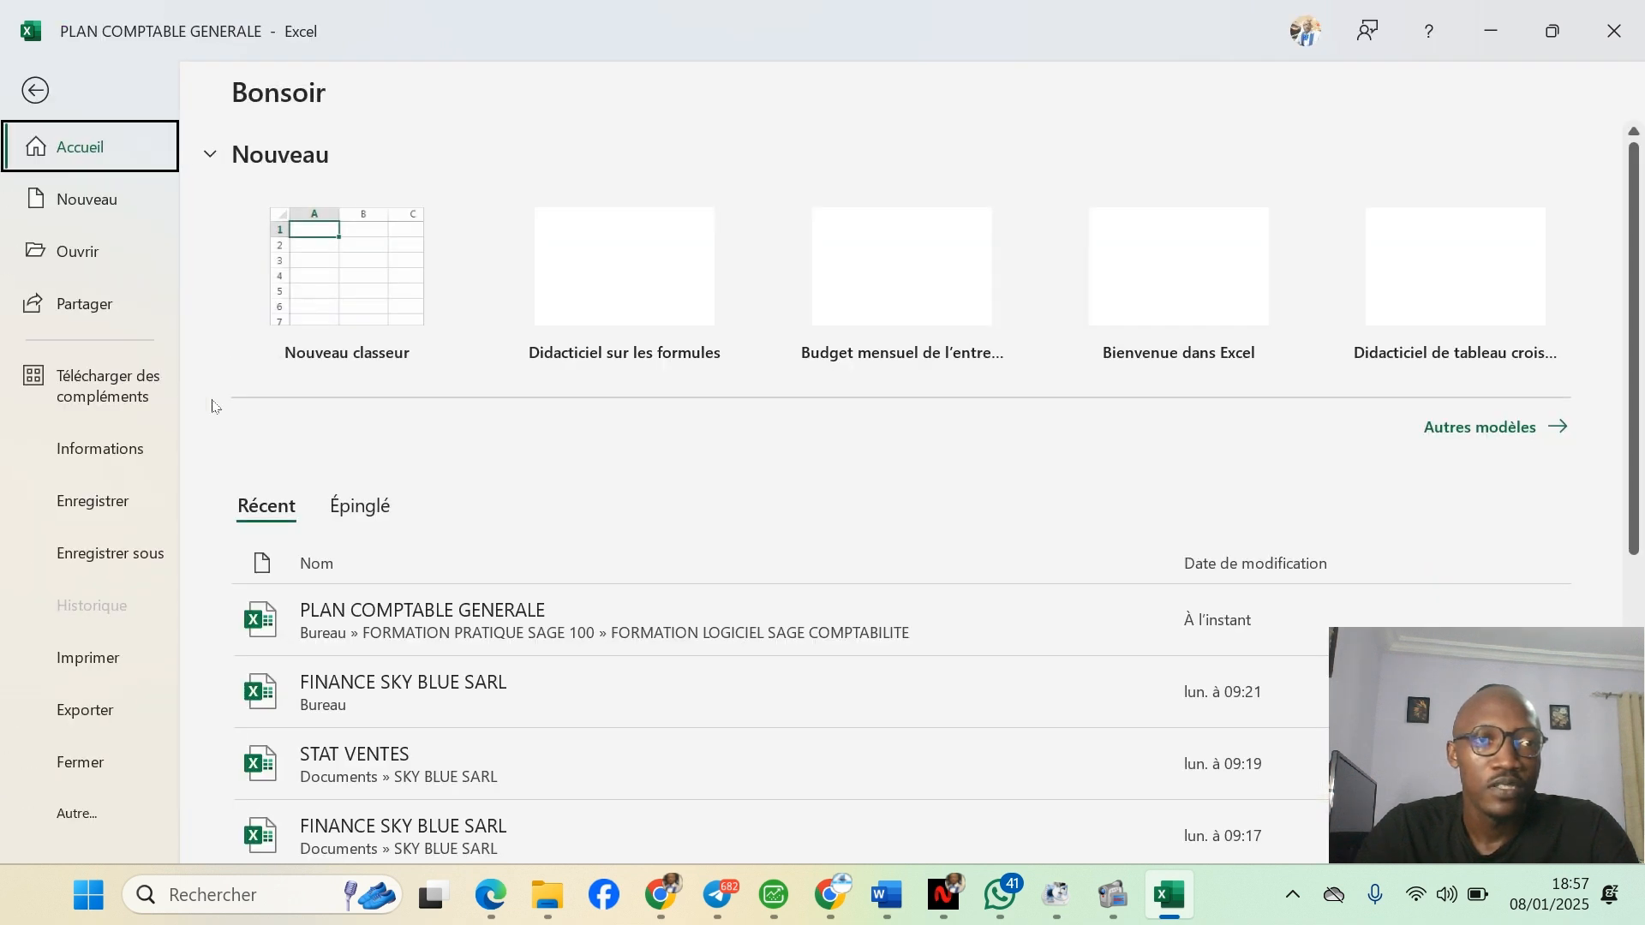
pyautogui.click(151, 556)
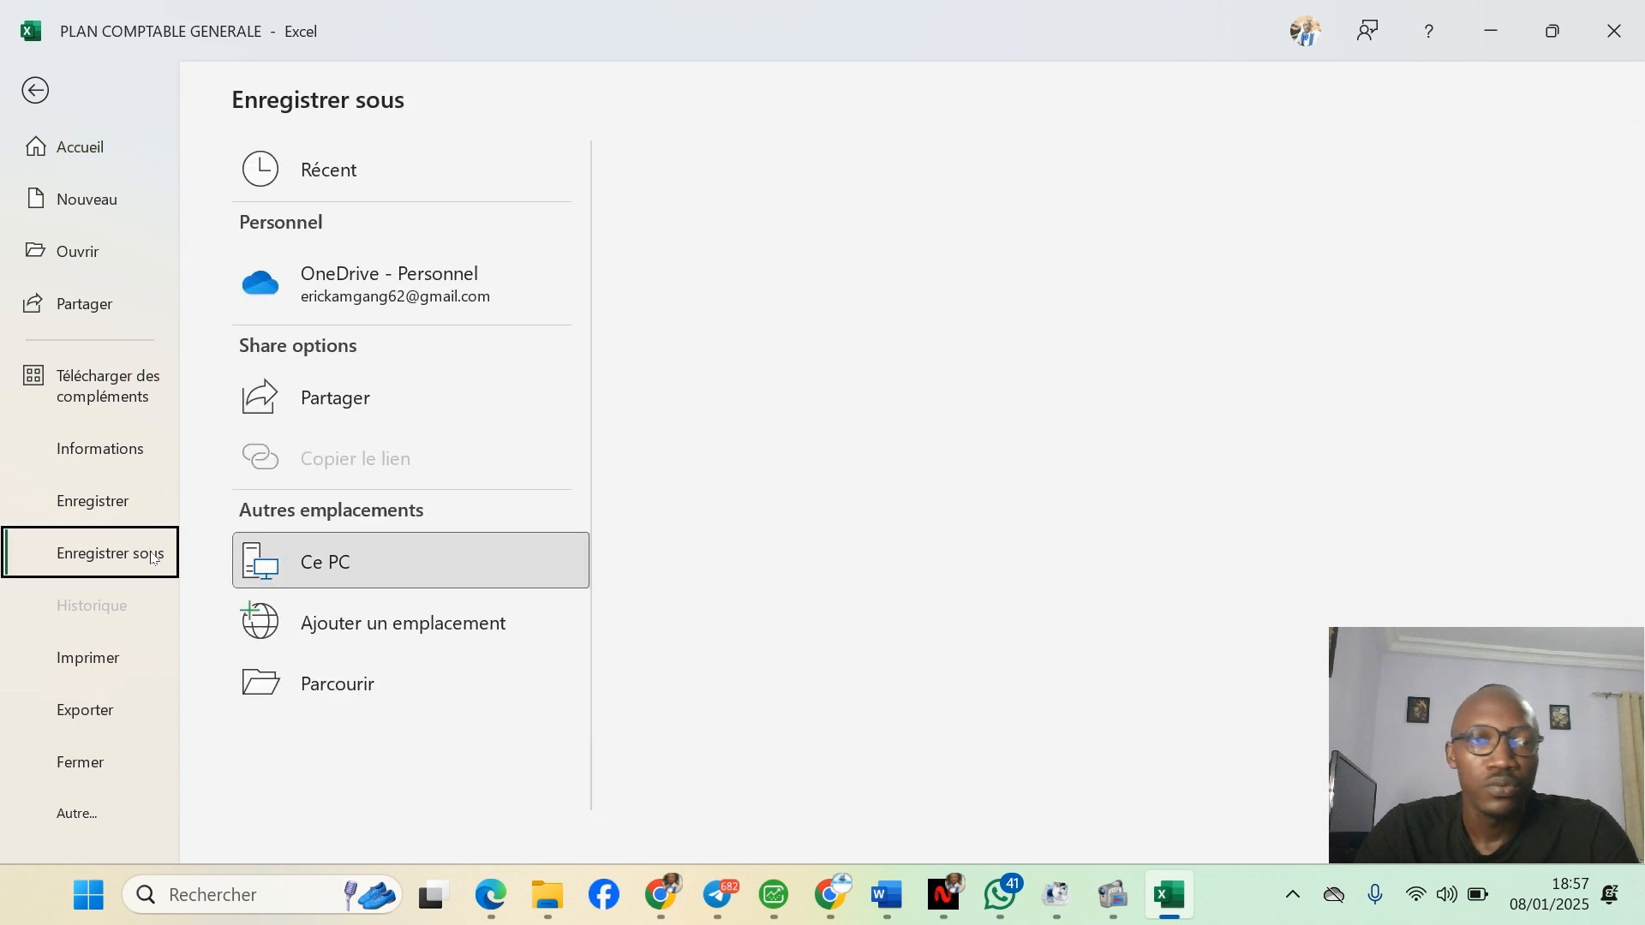
pyautogui.click(384, 560)
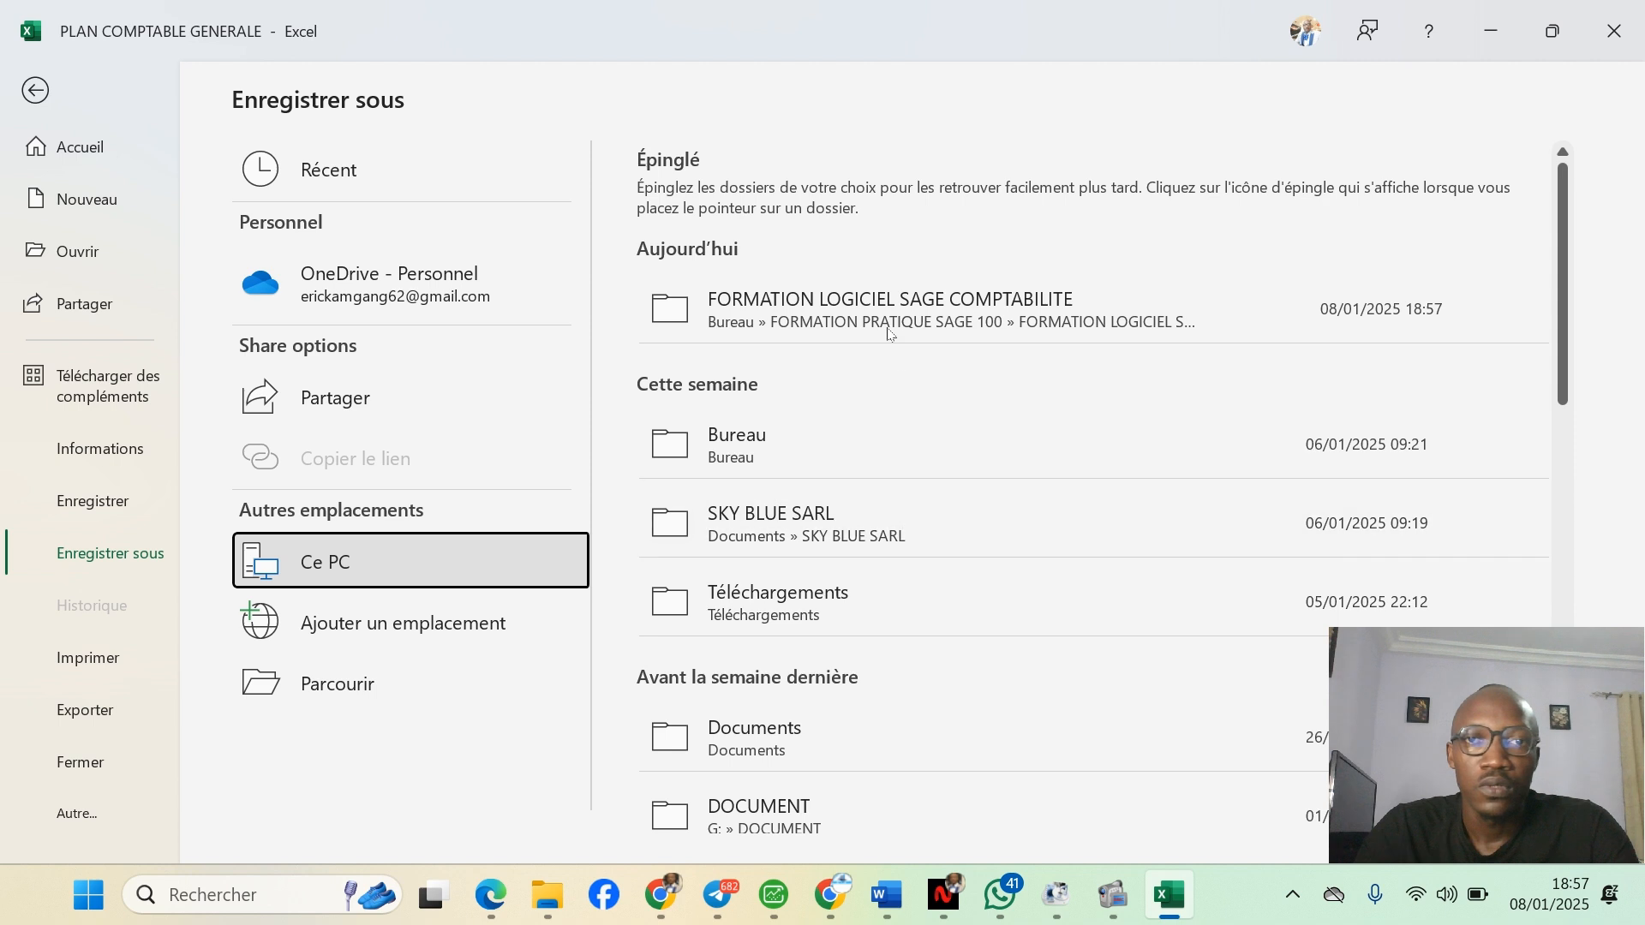
pyautogui.click(889, 301)
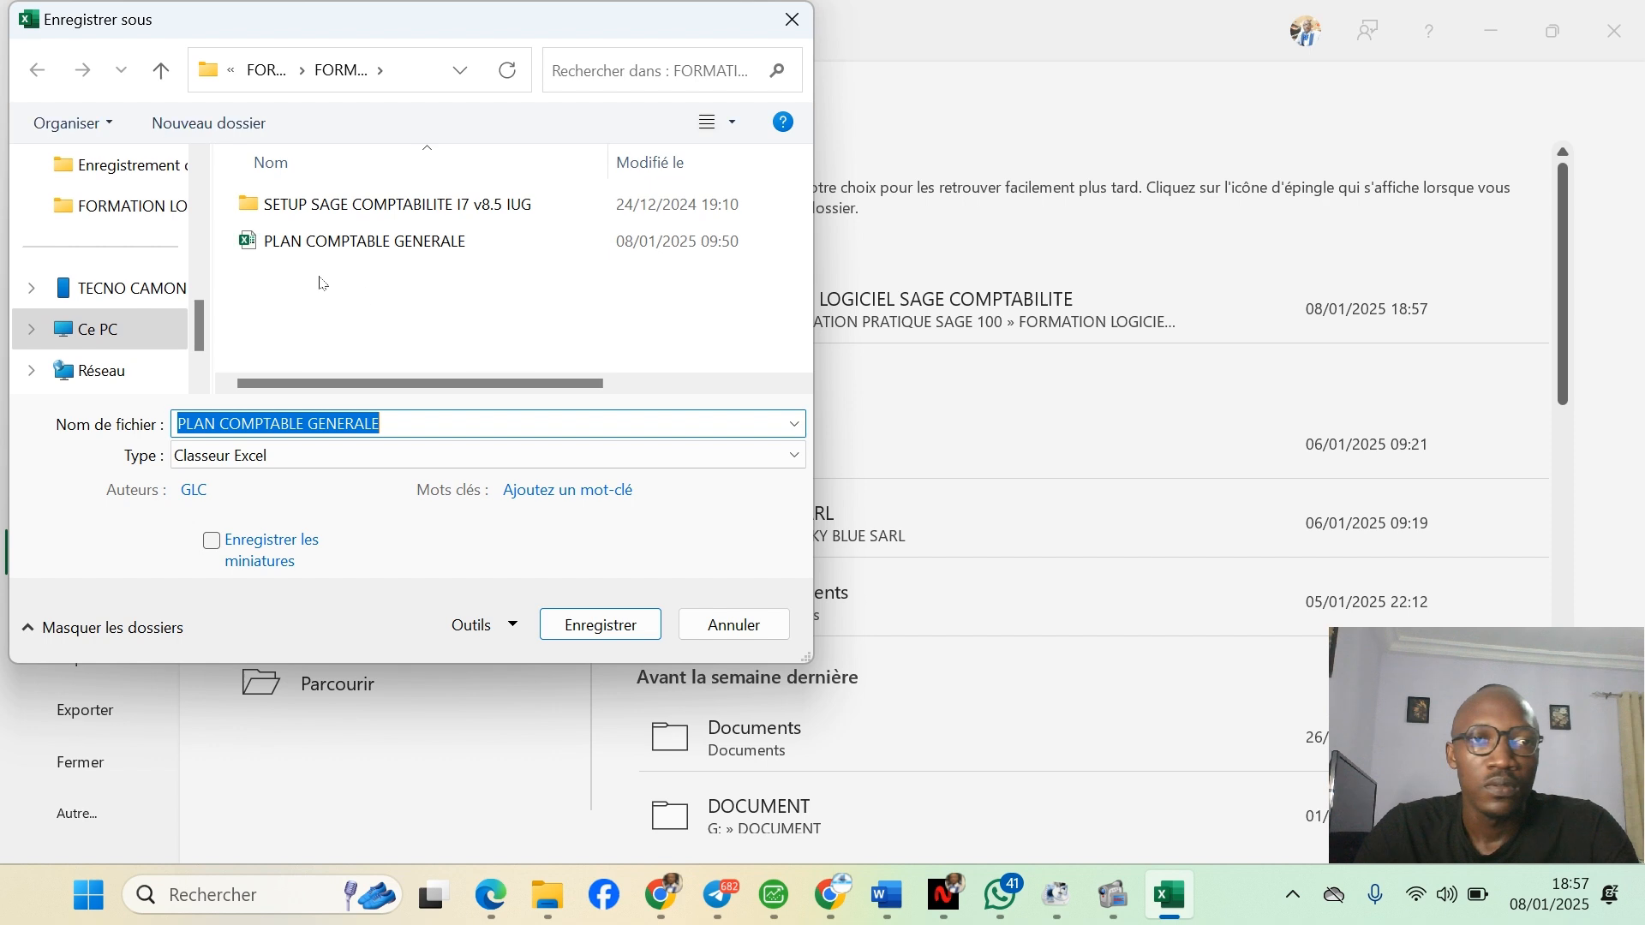
pyautogui.click(300, 463)
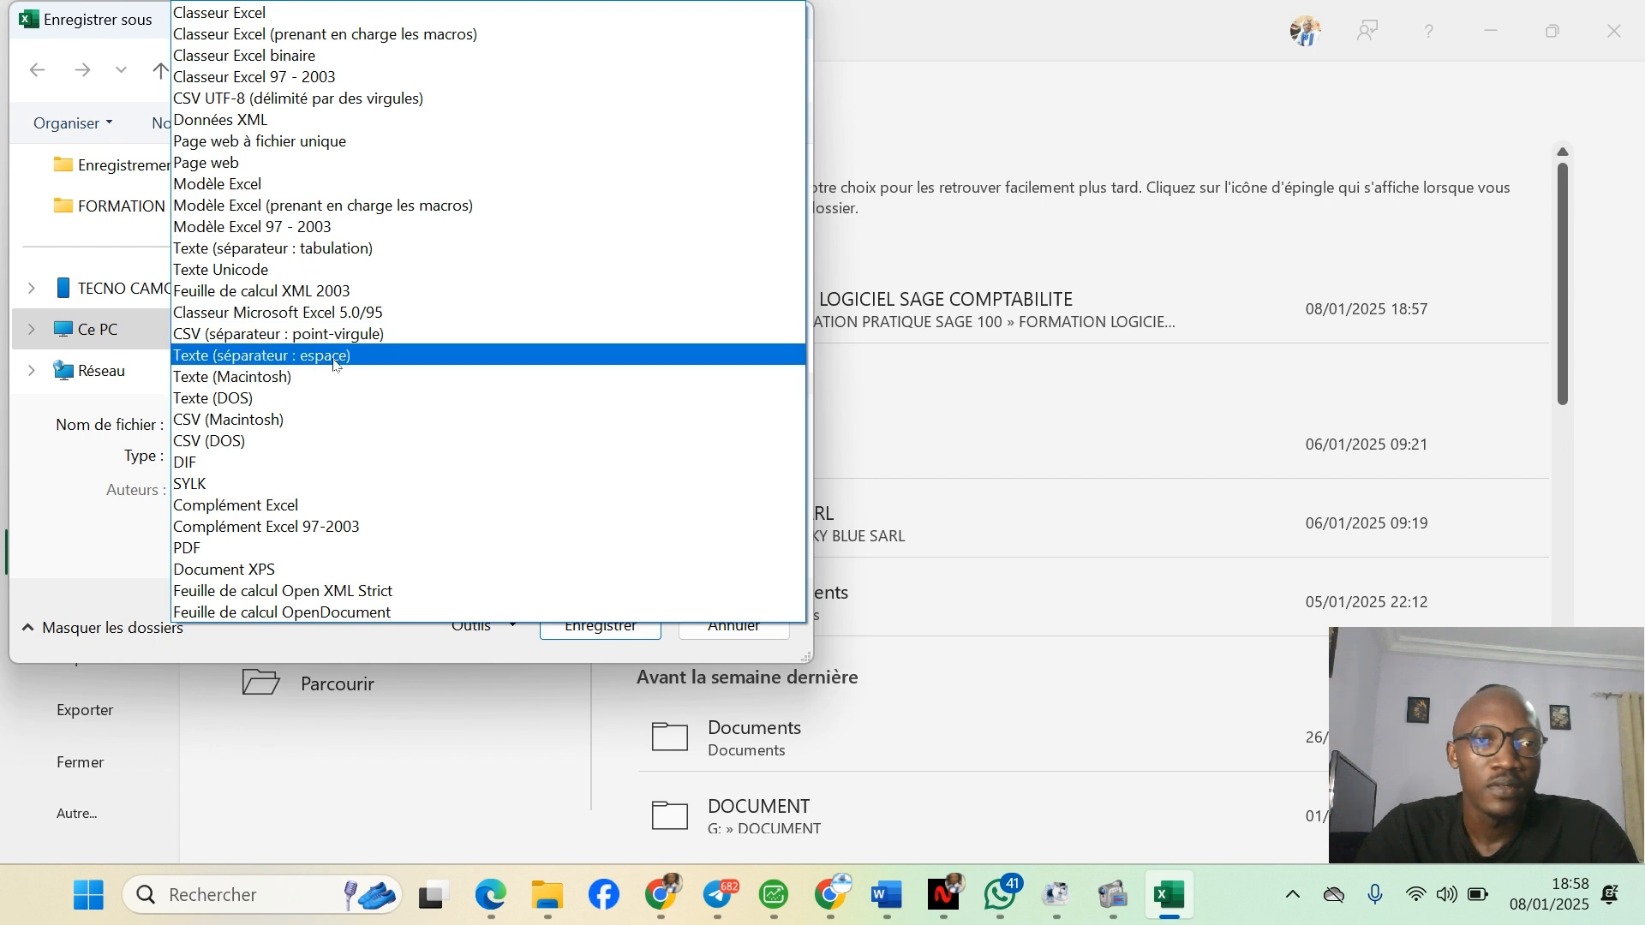
pyautogui.click(343, 248)
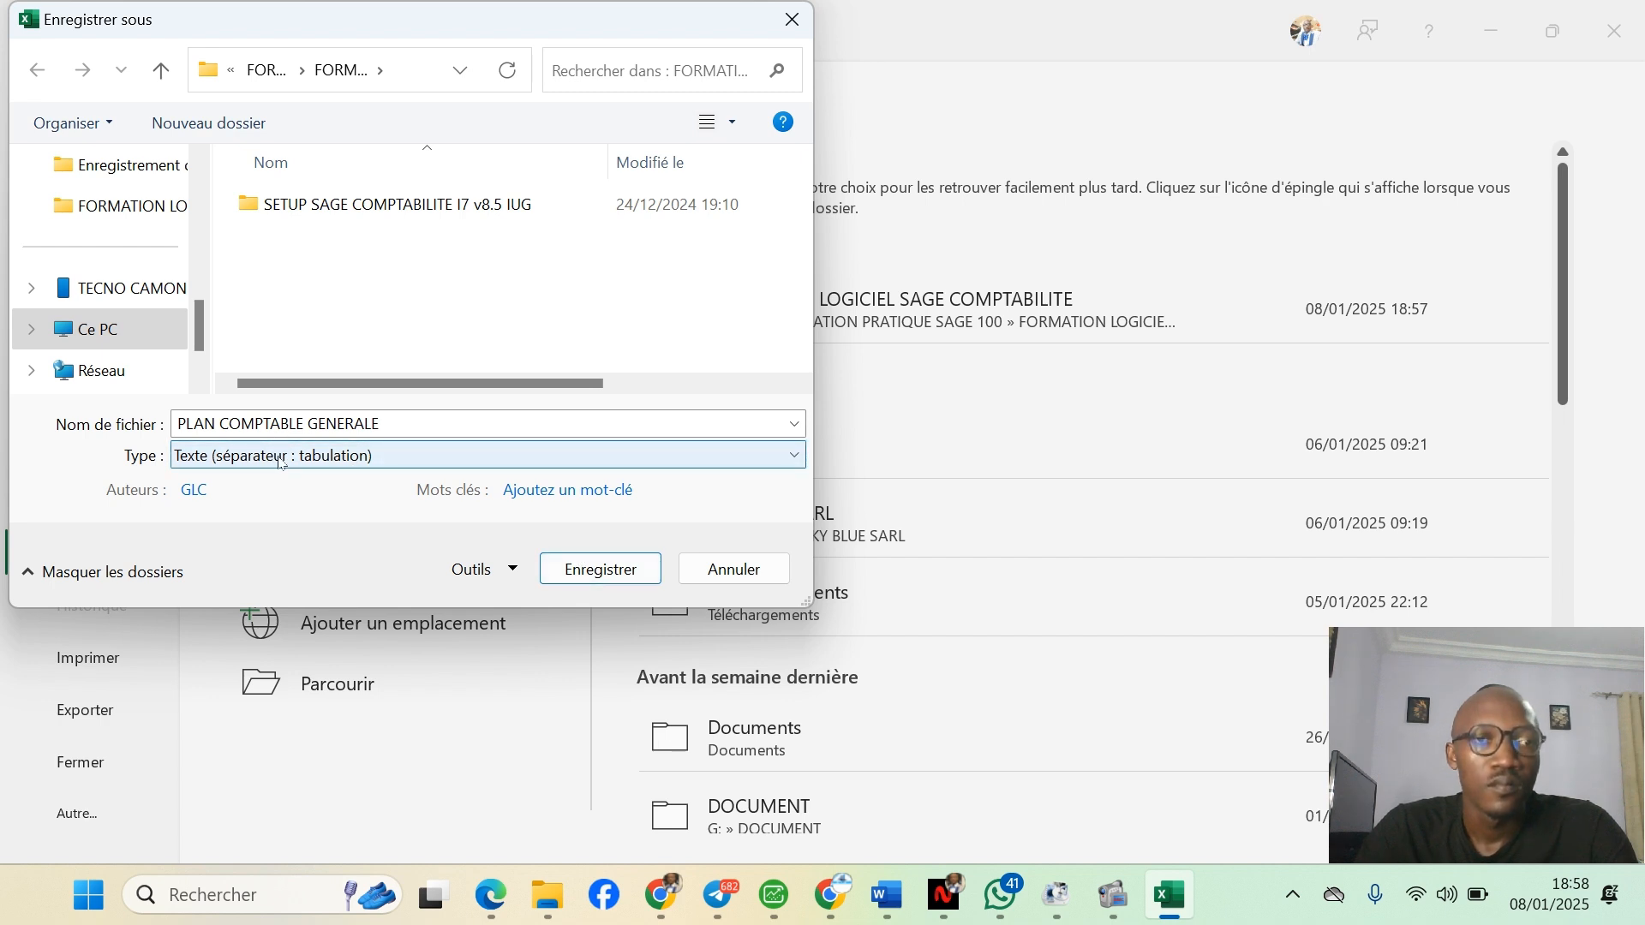
pyautogui.click(407, 457)
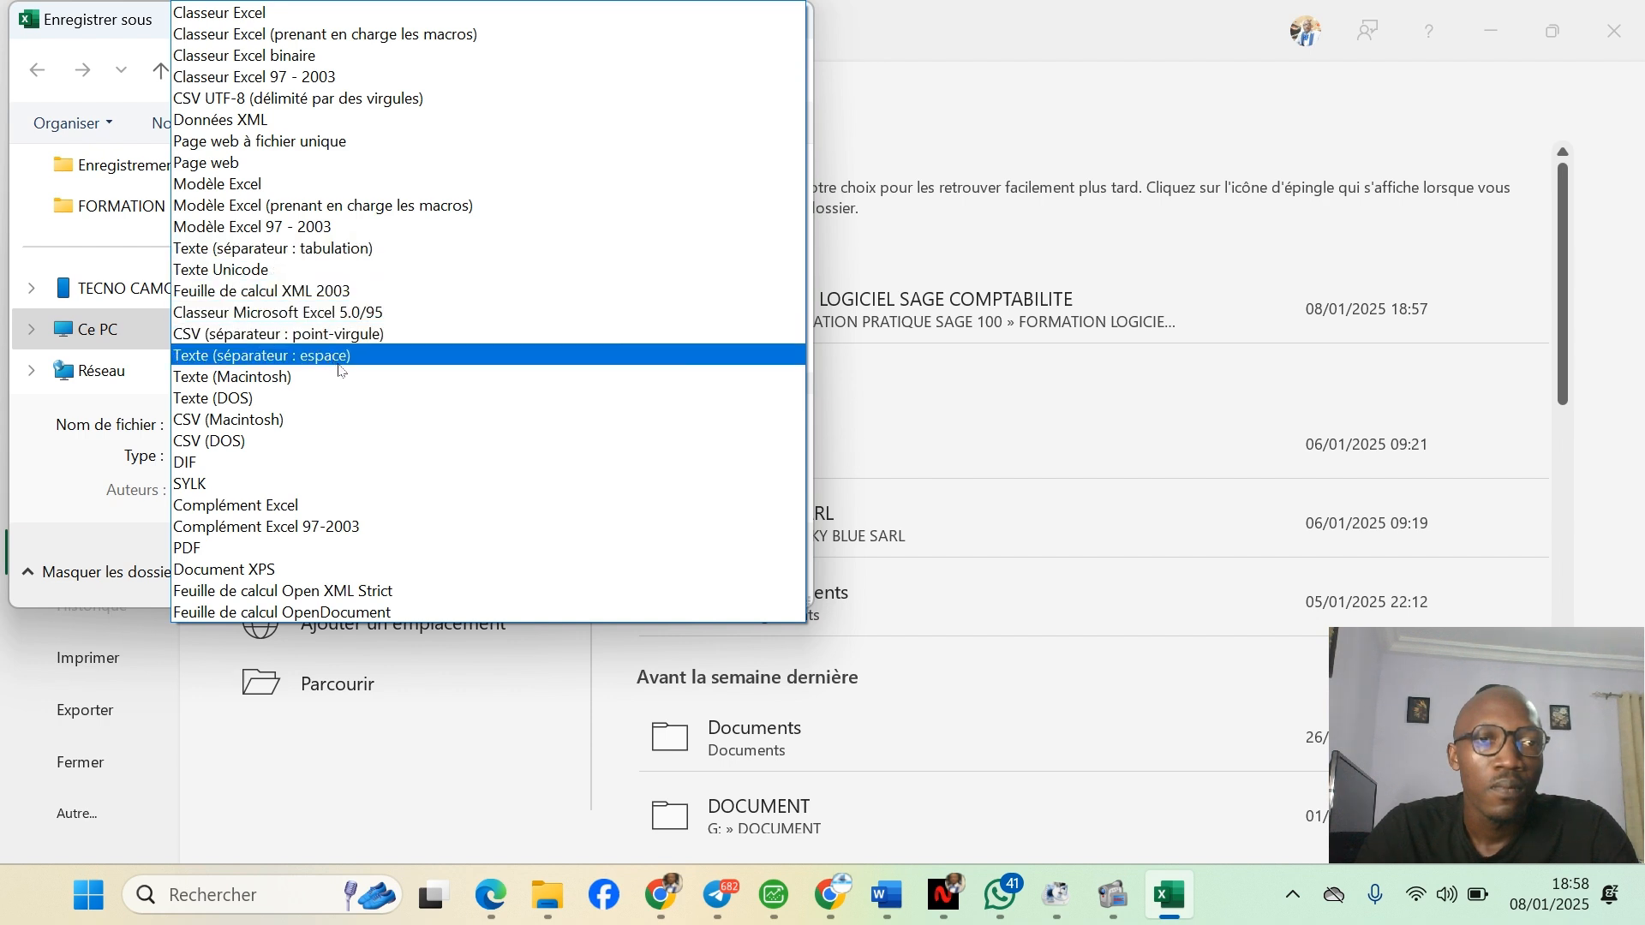
pyautogui.click(372, 250)
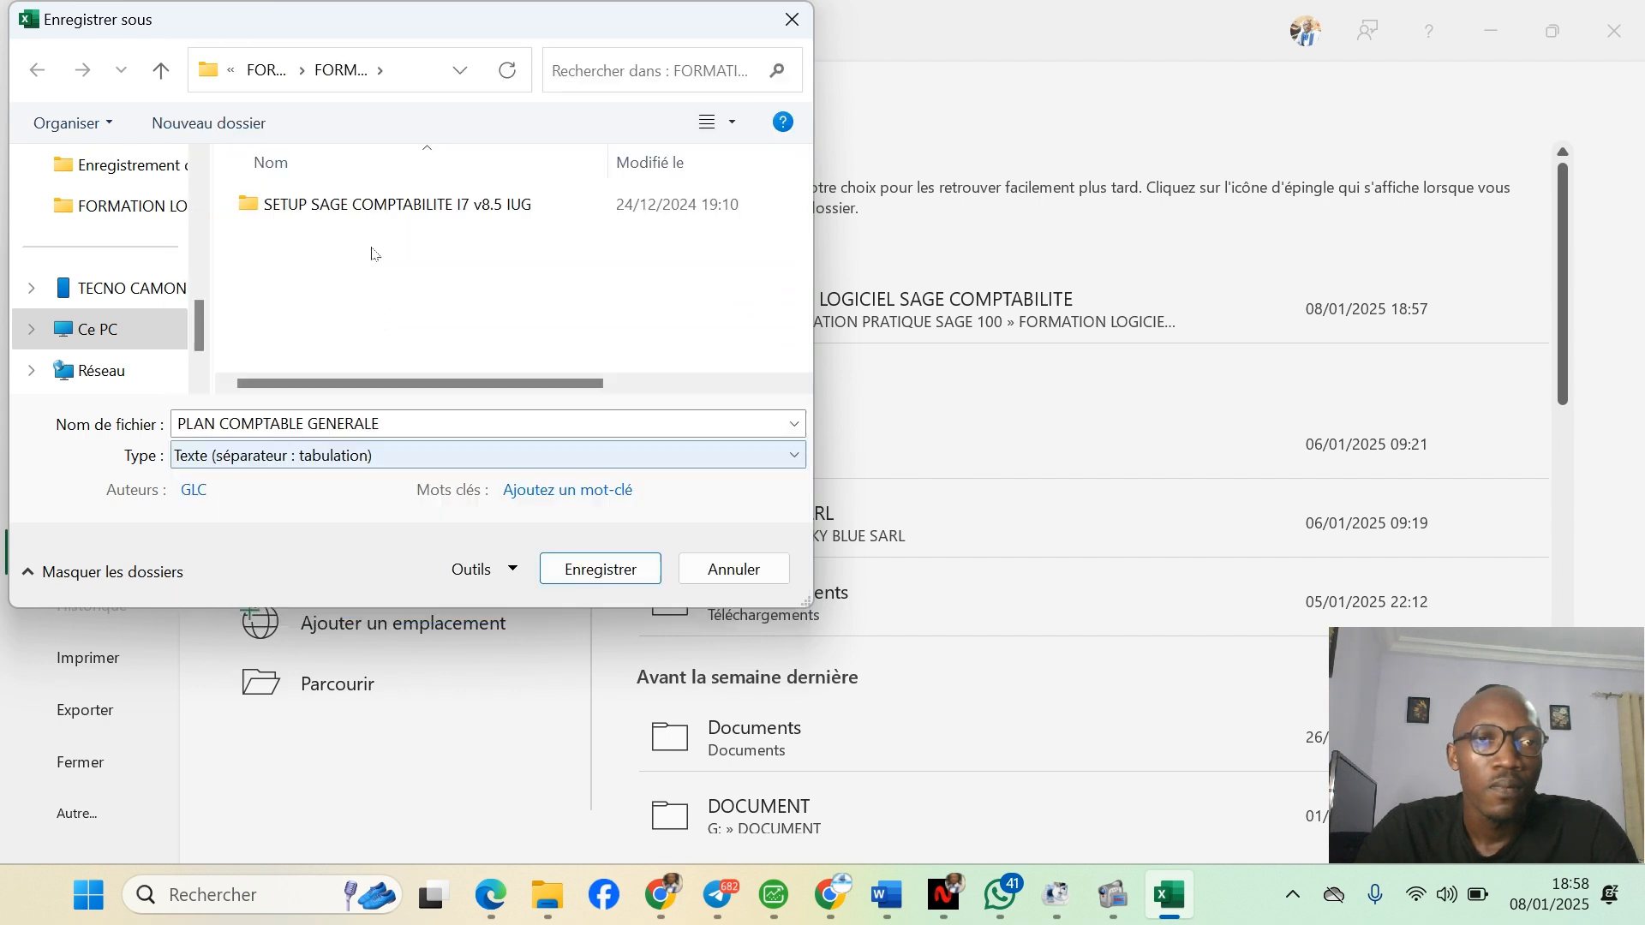
pyautogui.click(586, 570)
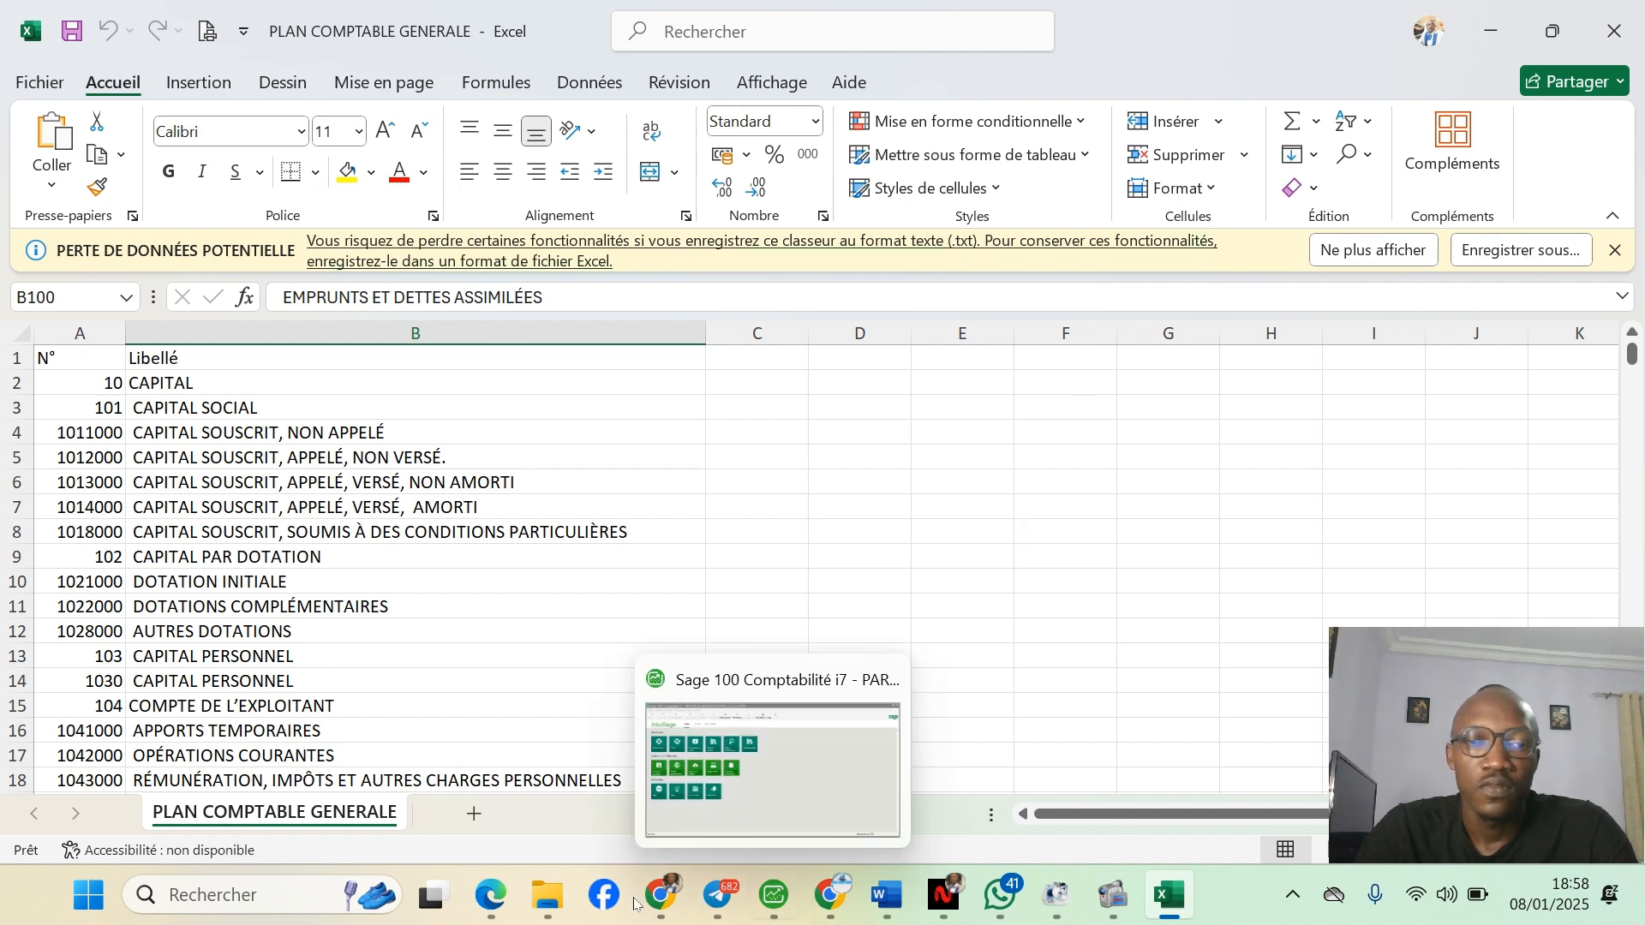
pyautogui.moveTo(548, 895)
pyautogui.click(459, 787)
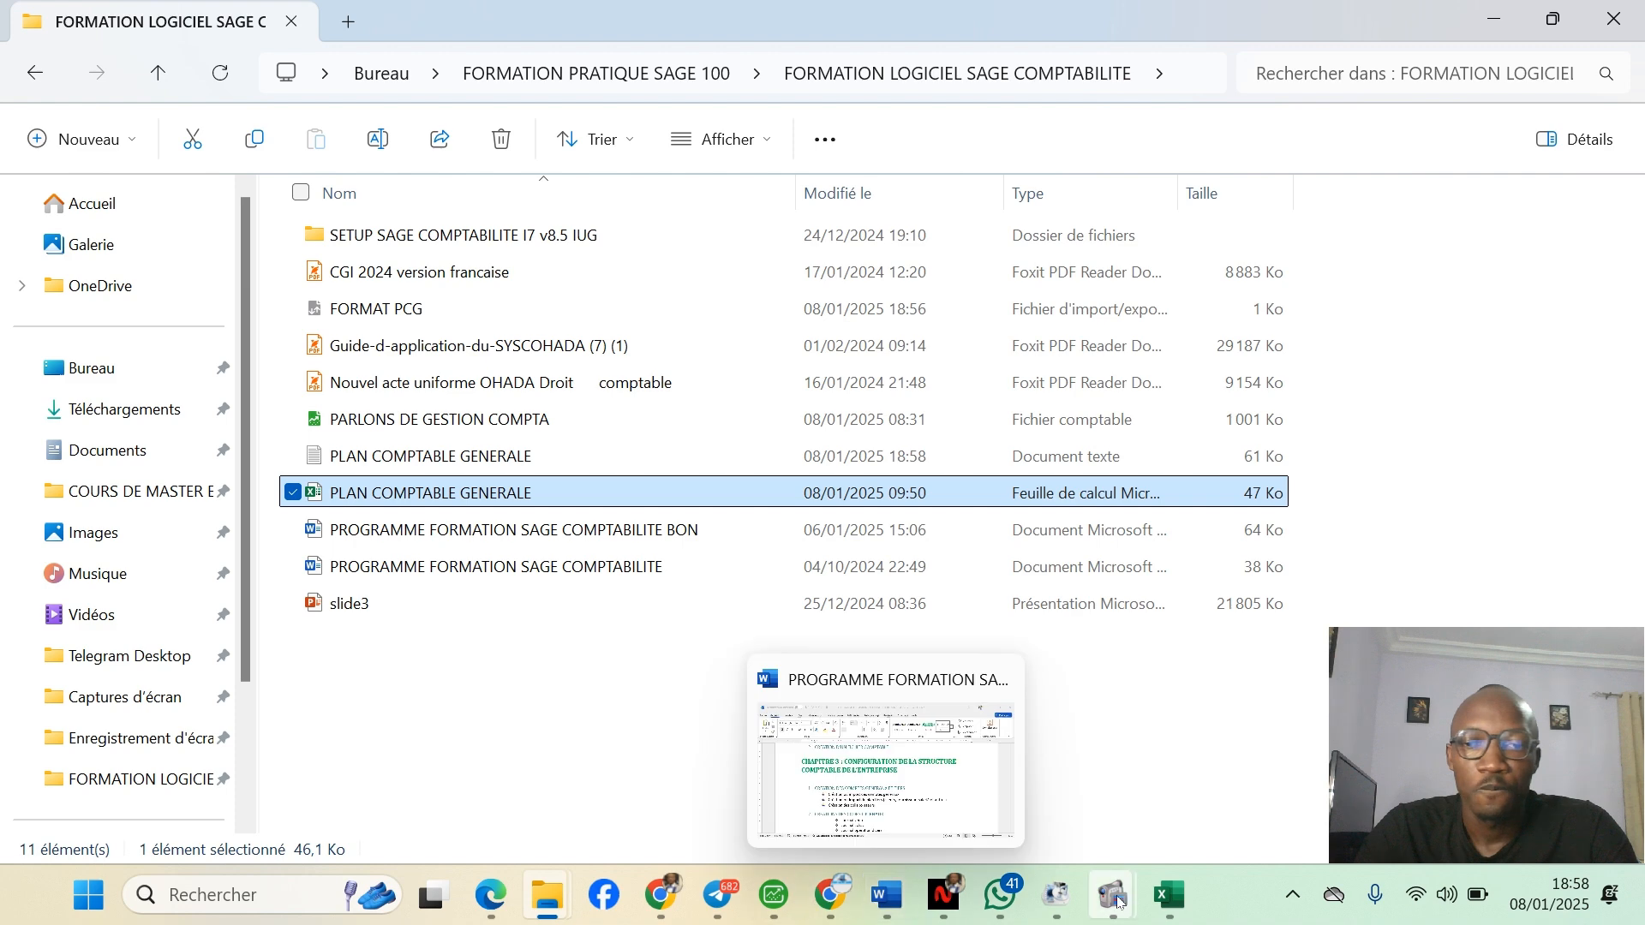
# - Switch back to Excel and save the account list as Classeur Excel over the existing PLAN COMPTABLE GENERALE workbook
pyautogui.click(1169, 897)
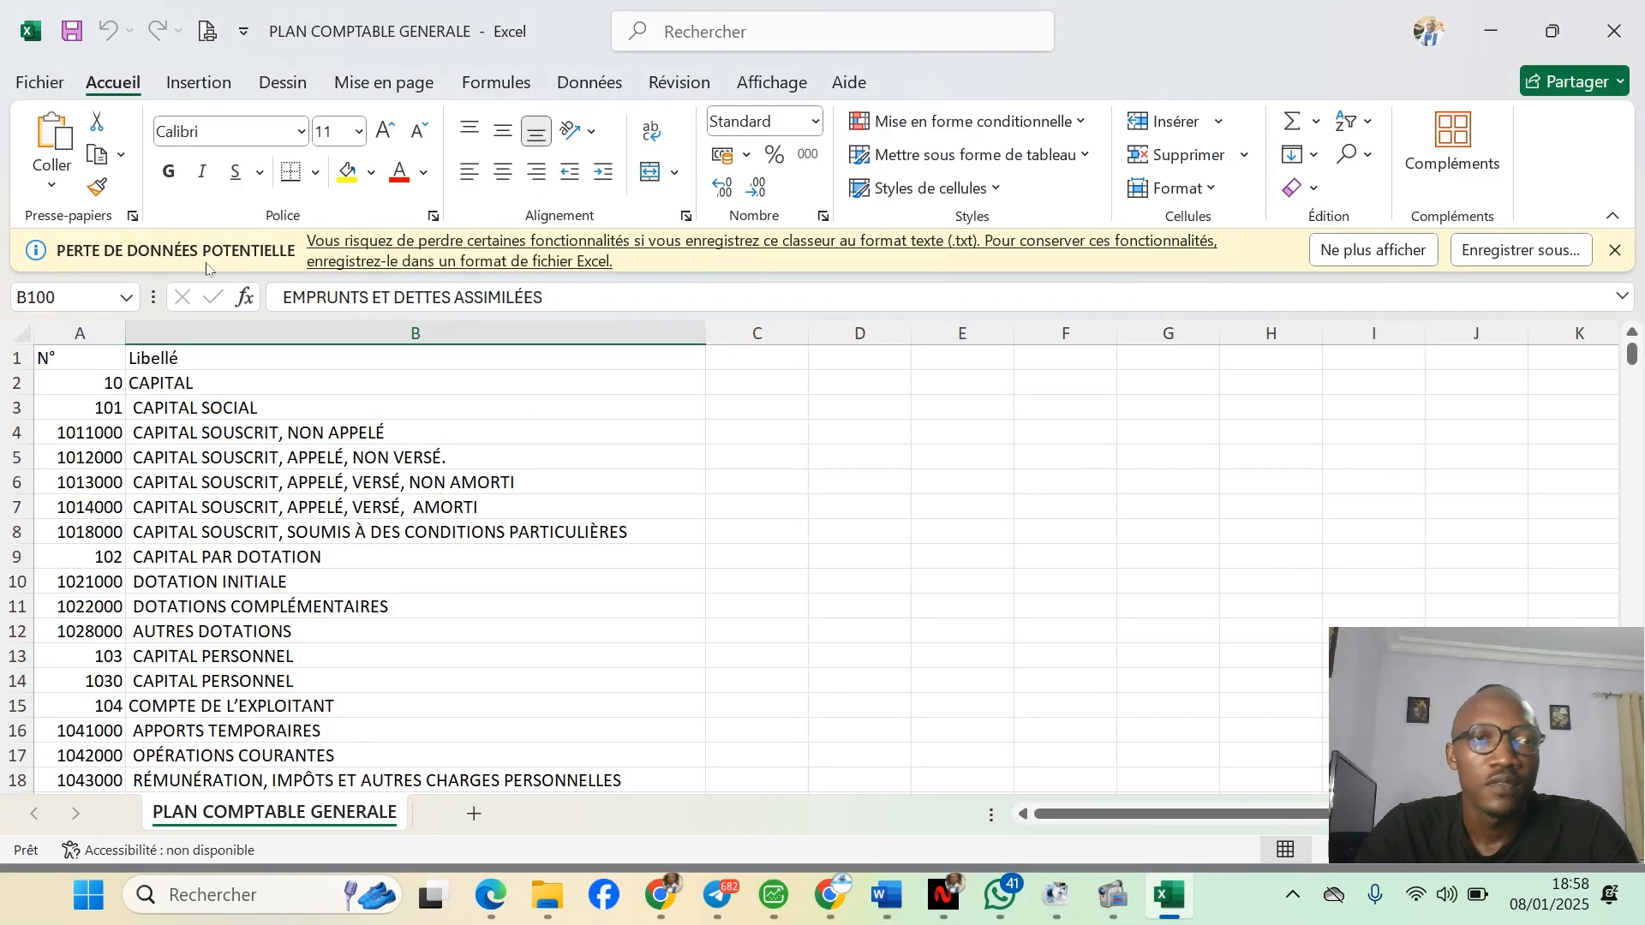
pyautogui.click(1501, 251)
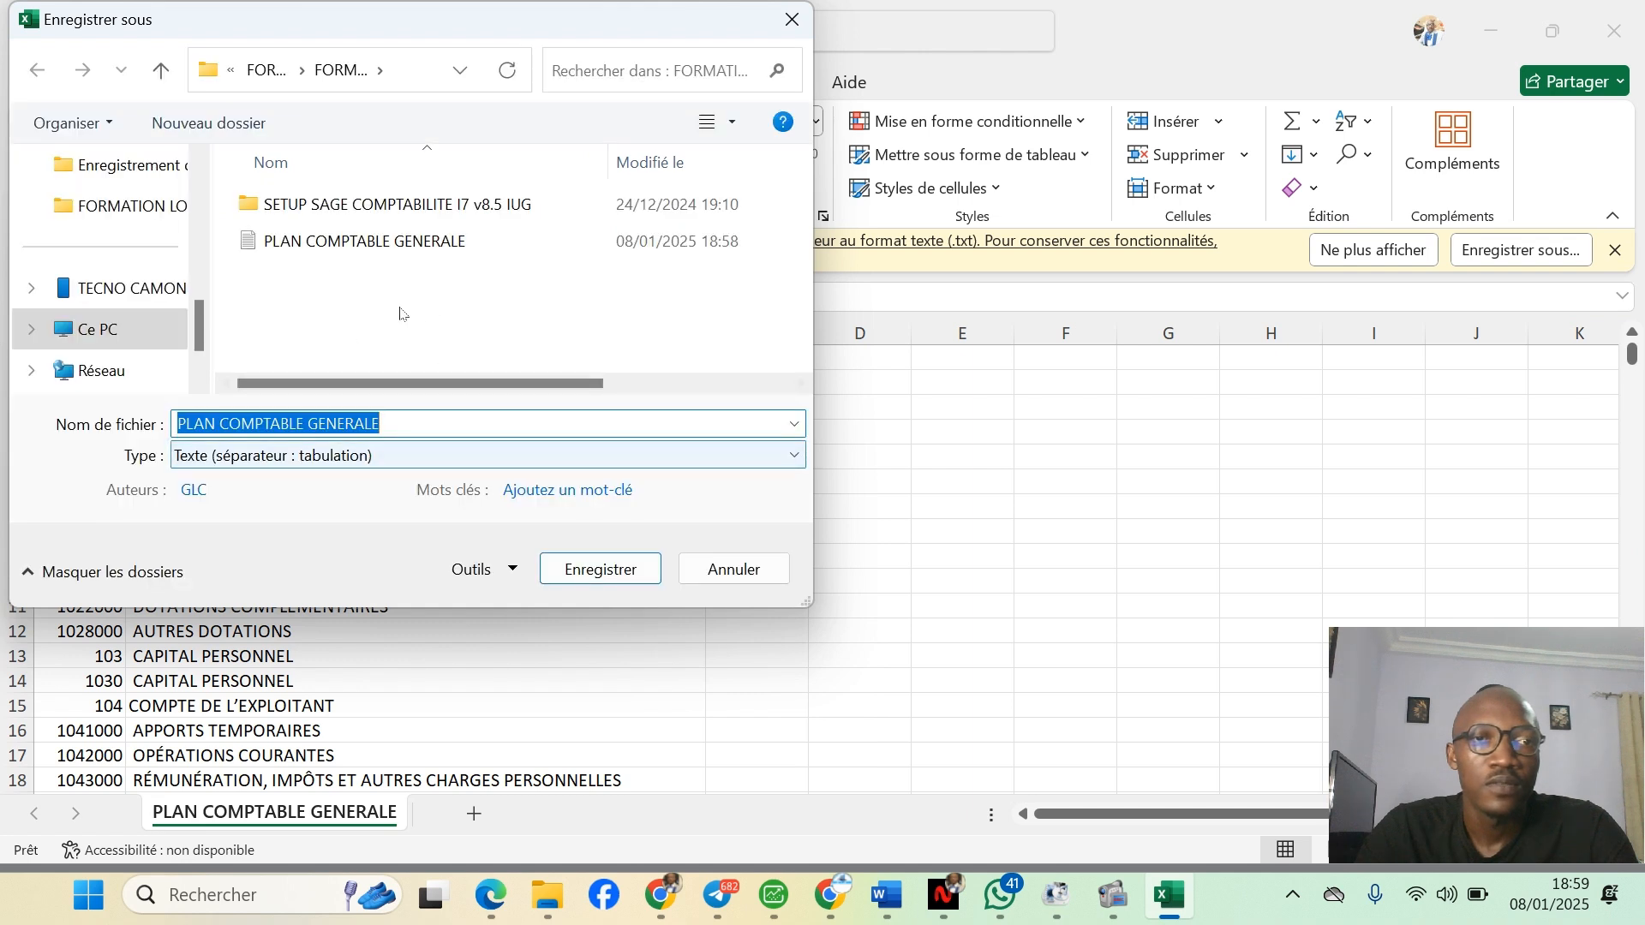
pyautogui.click(496, 465)
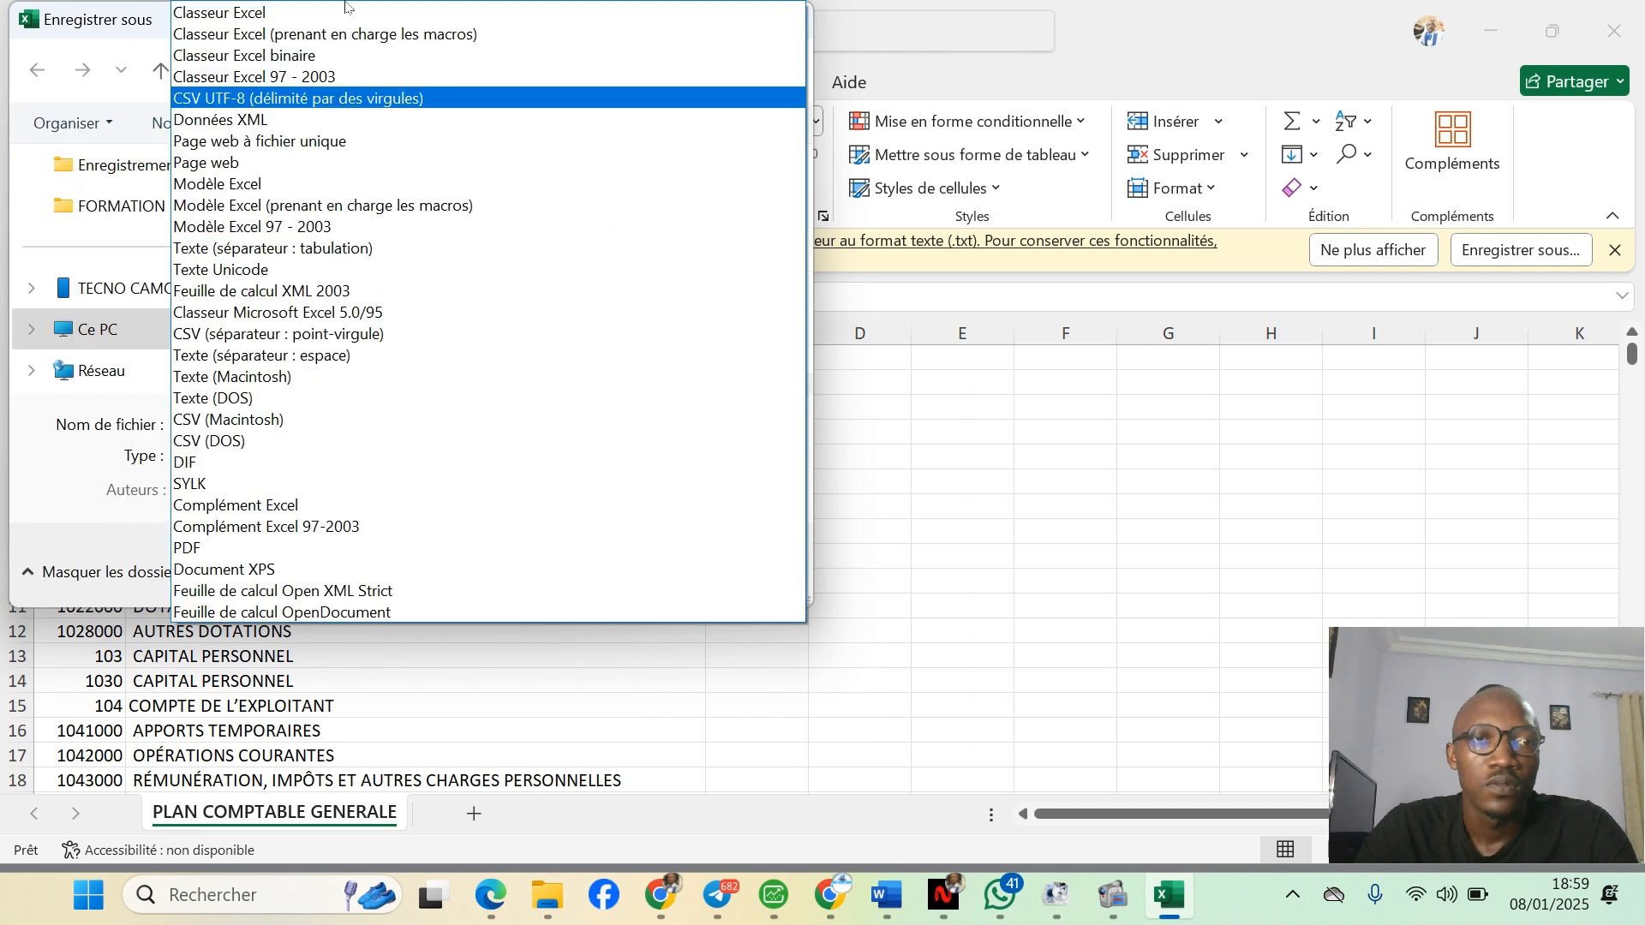
pyautogui.click(312, 12)
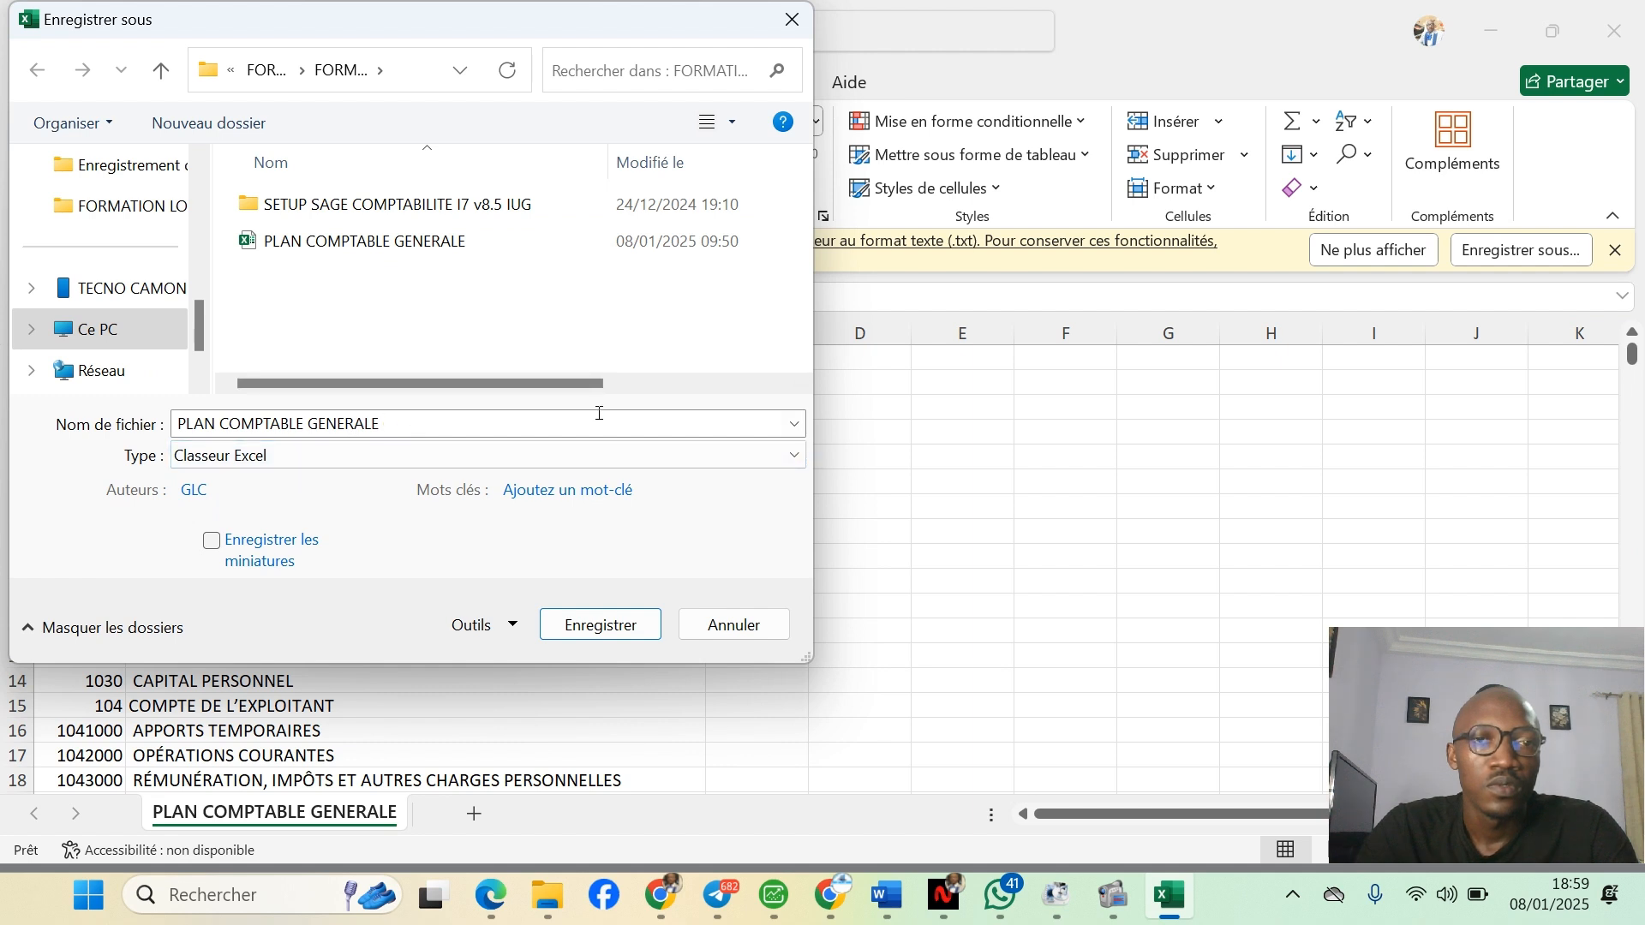
pyautogui.click(382, 242)
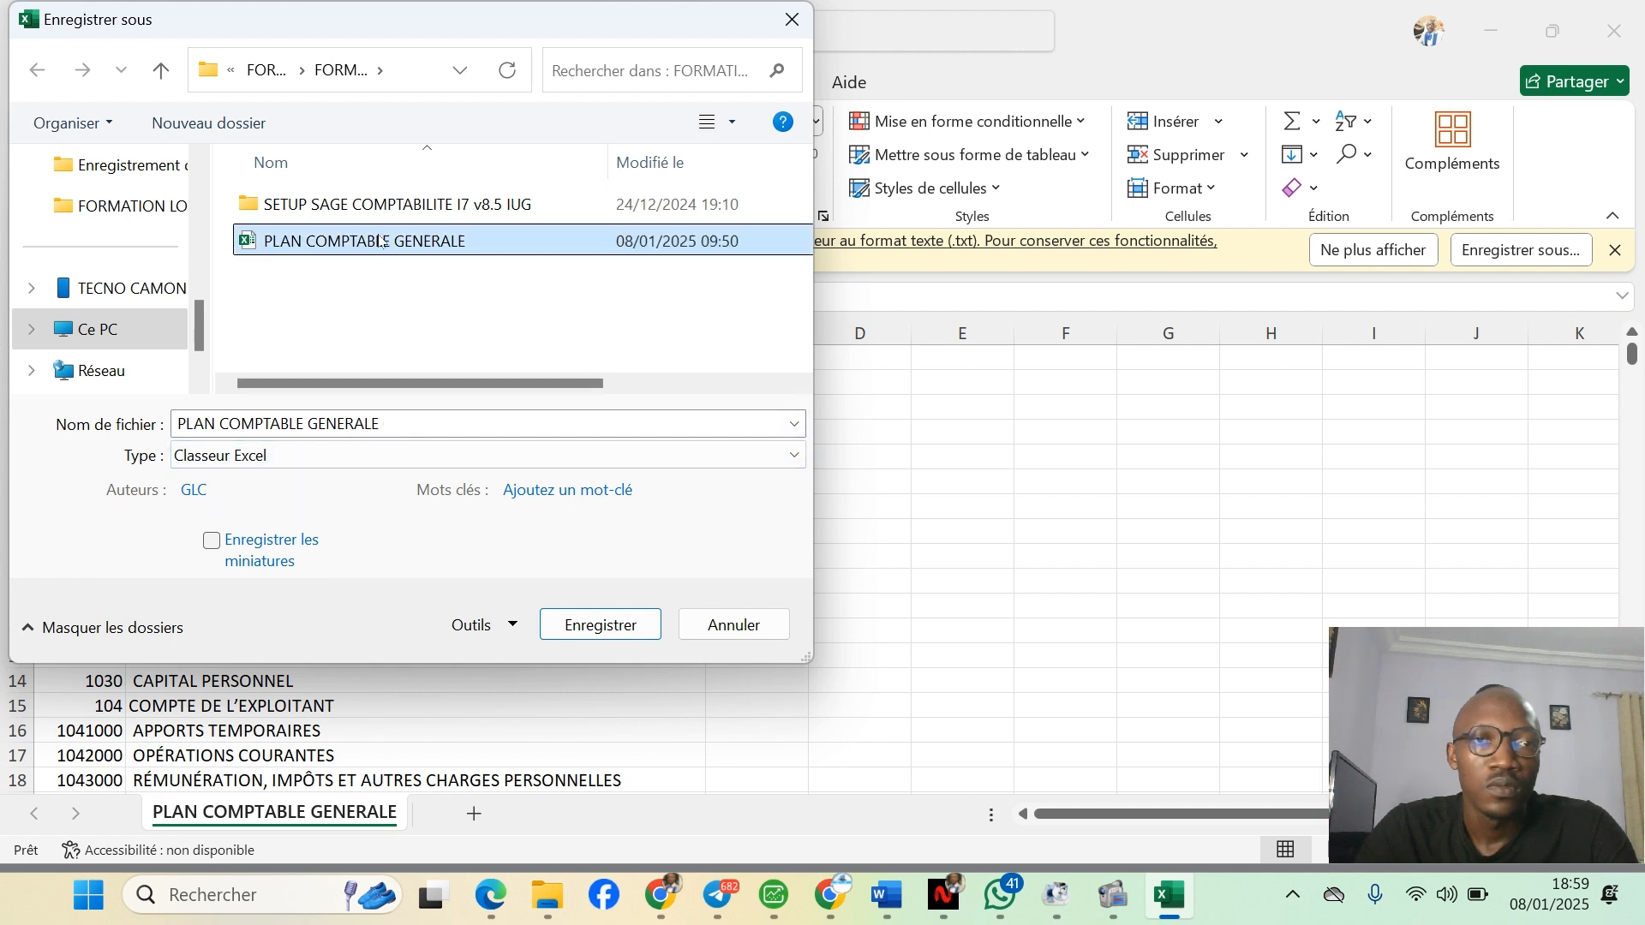
pyautogui.click(602, 626)
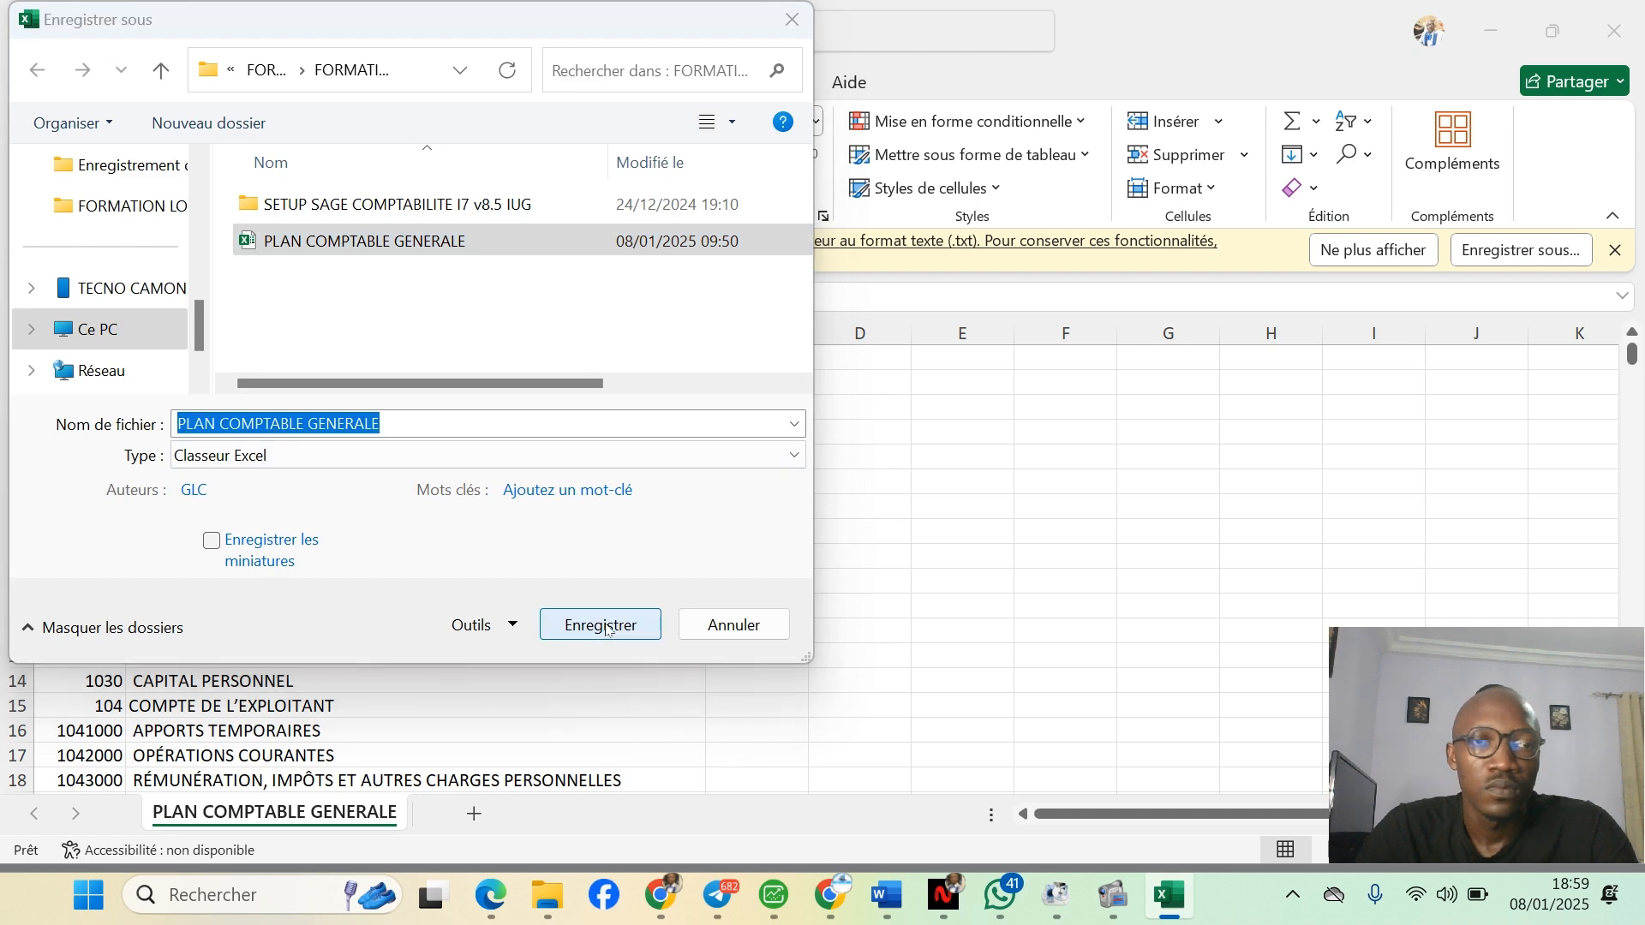
pyautogui.click(867, 449)
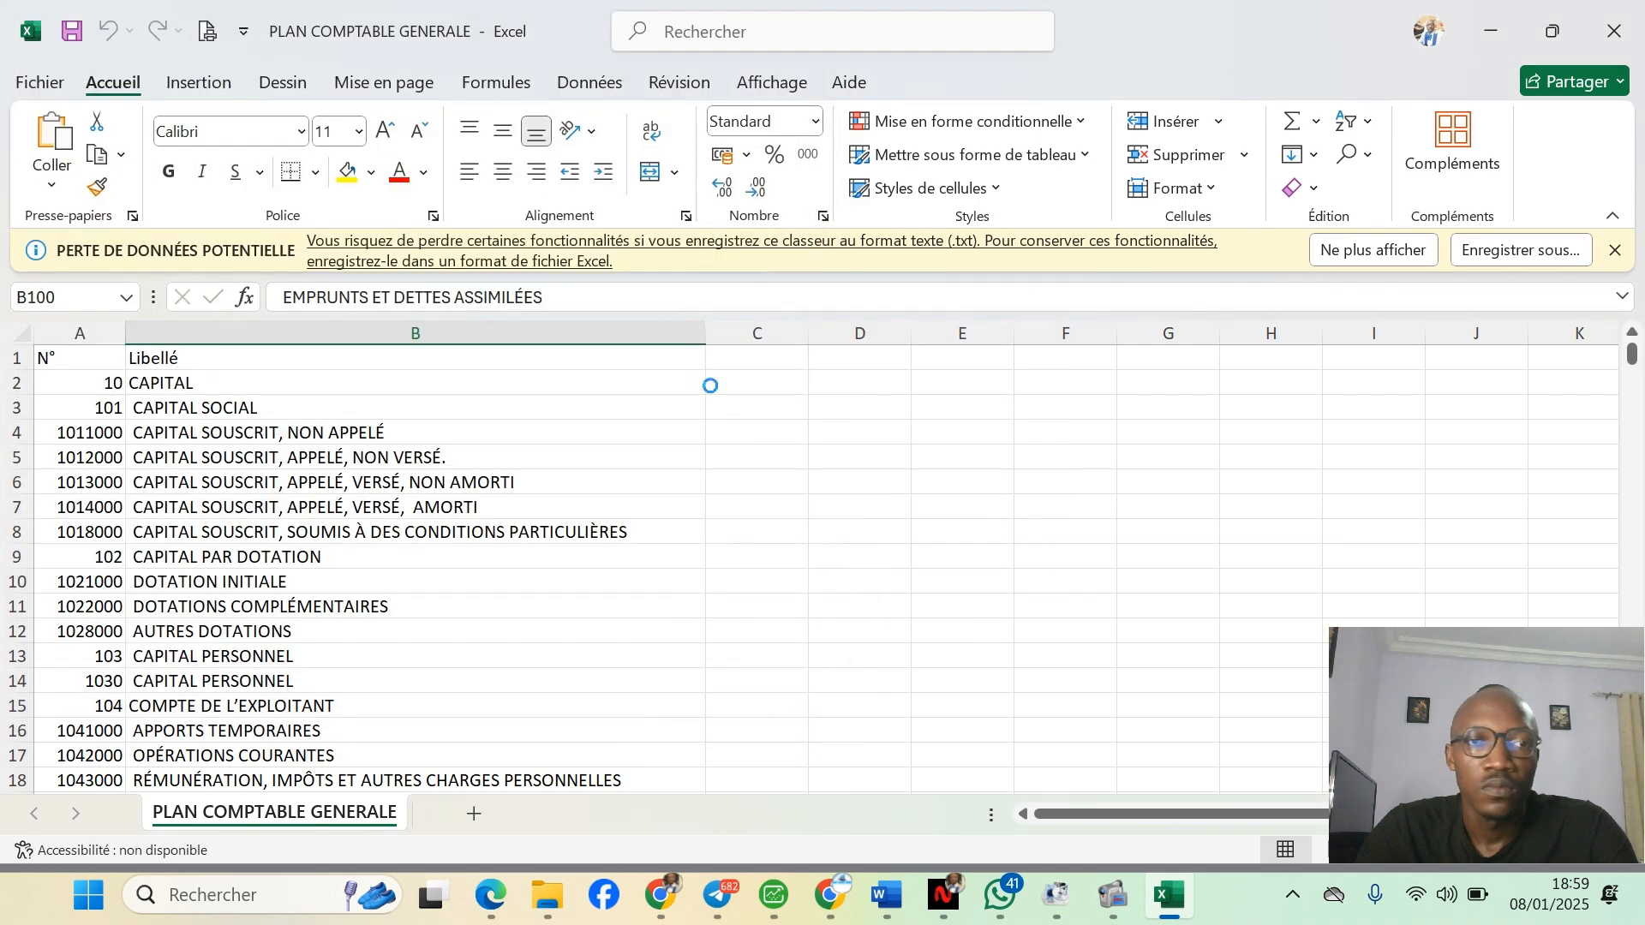
# - Switch to File Explorer and open the PLAN COMPTABLE GENERALE text document in a maximized Notepad window
pyautogui.click(1488, 28)
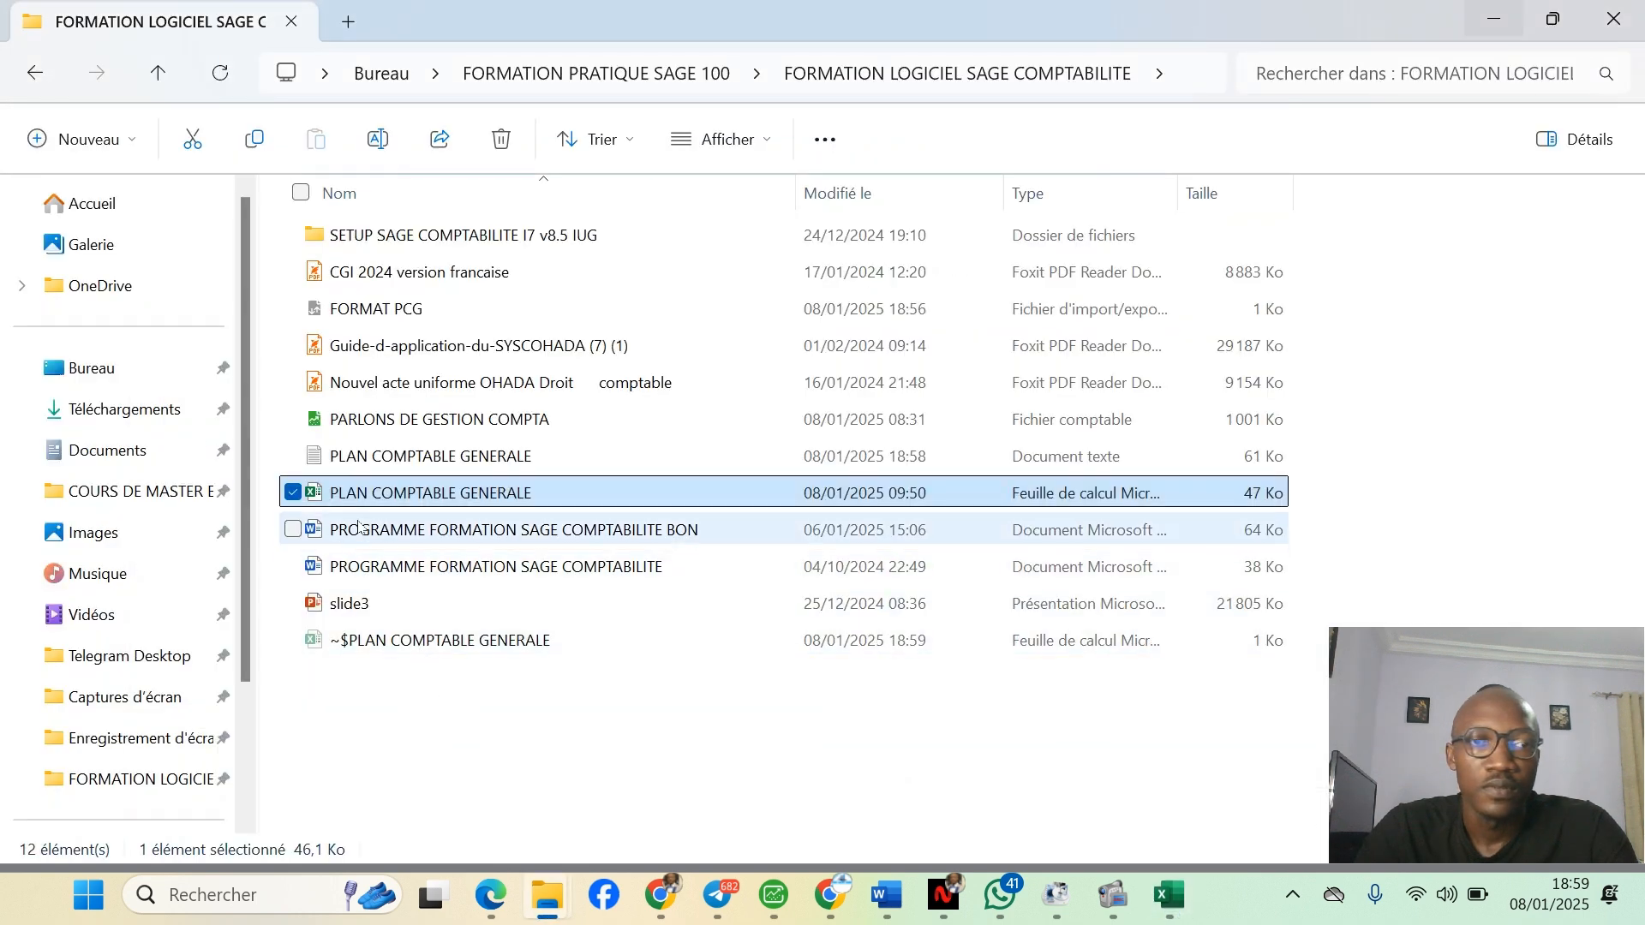
pyautogui.click(424, 467)
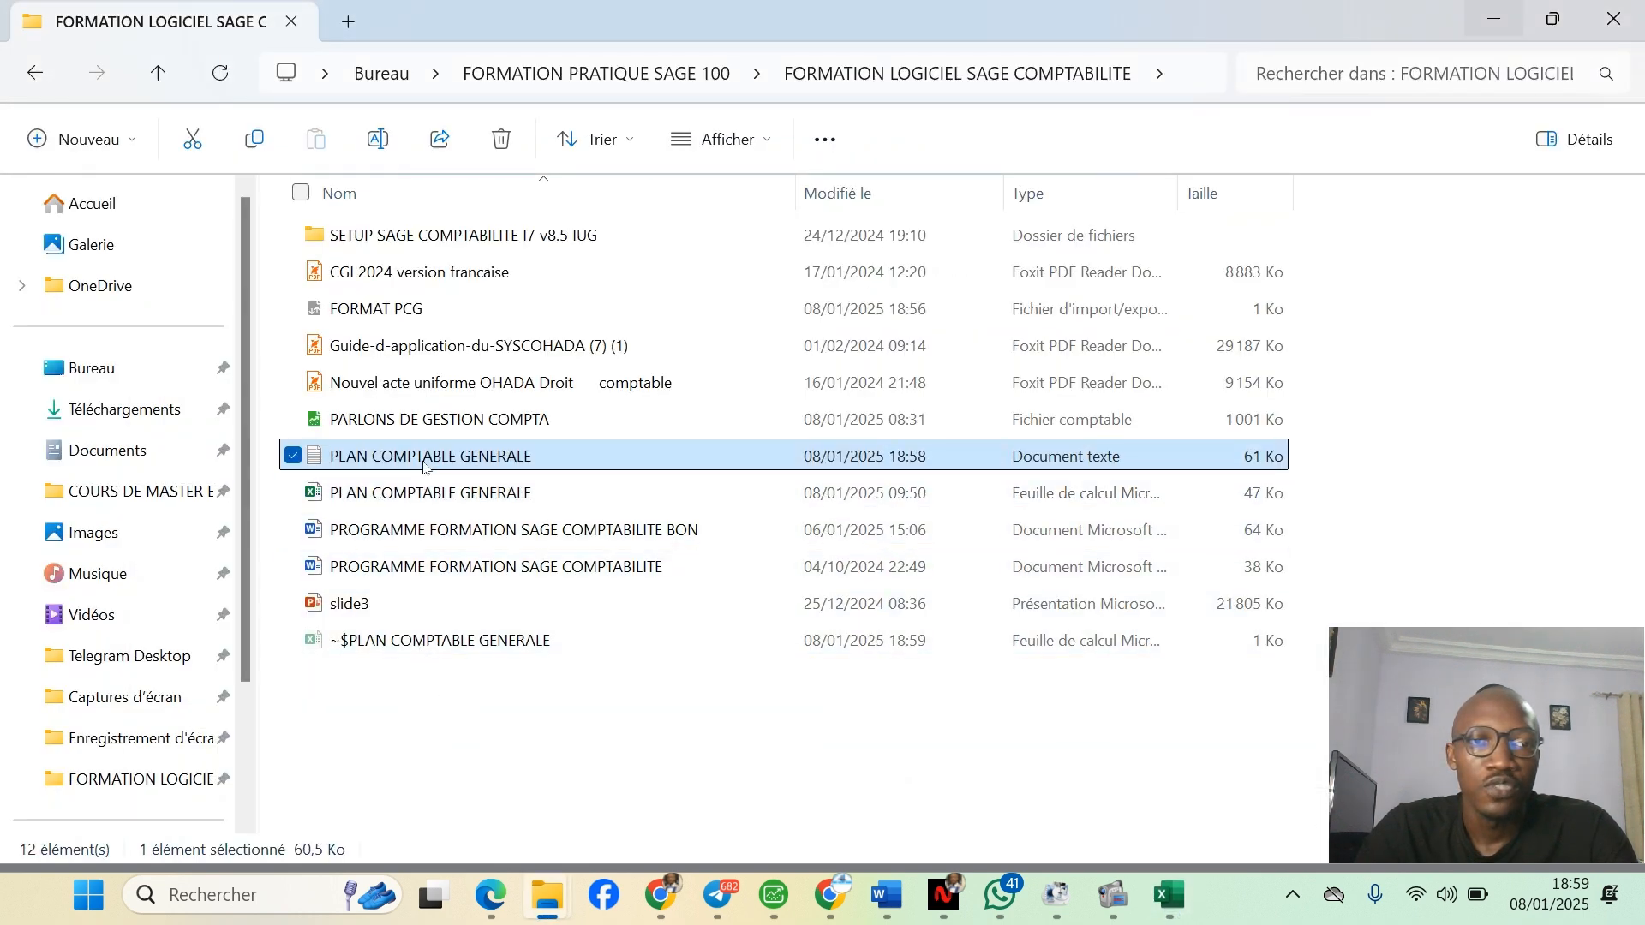
pyautogui.doubleClick(424, 467)
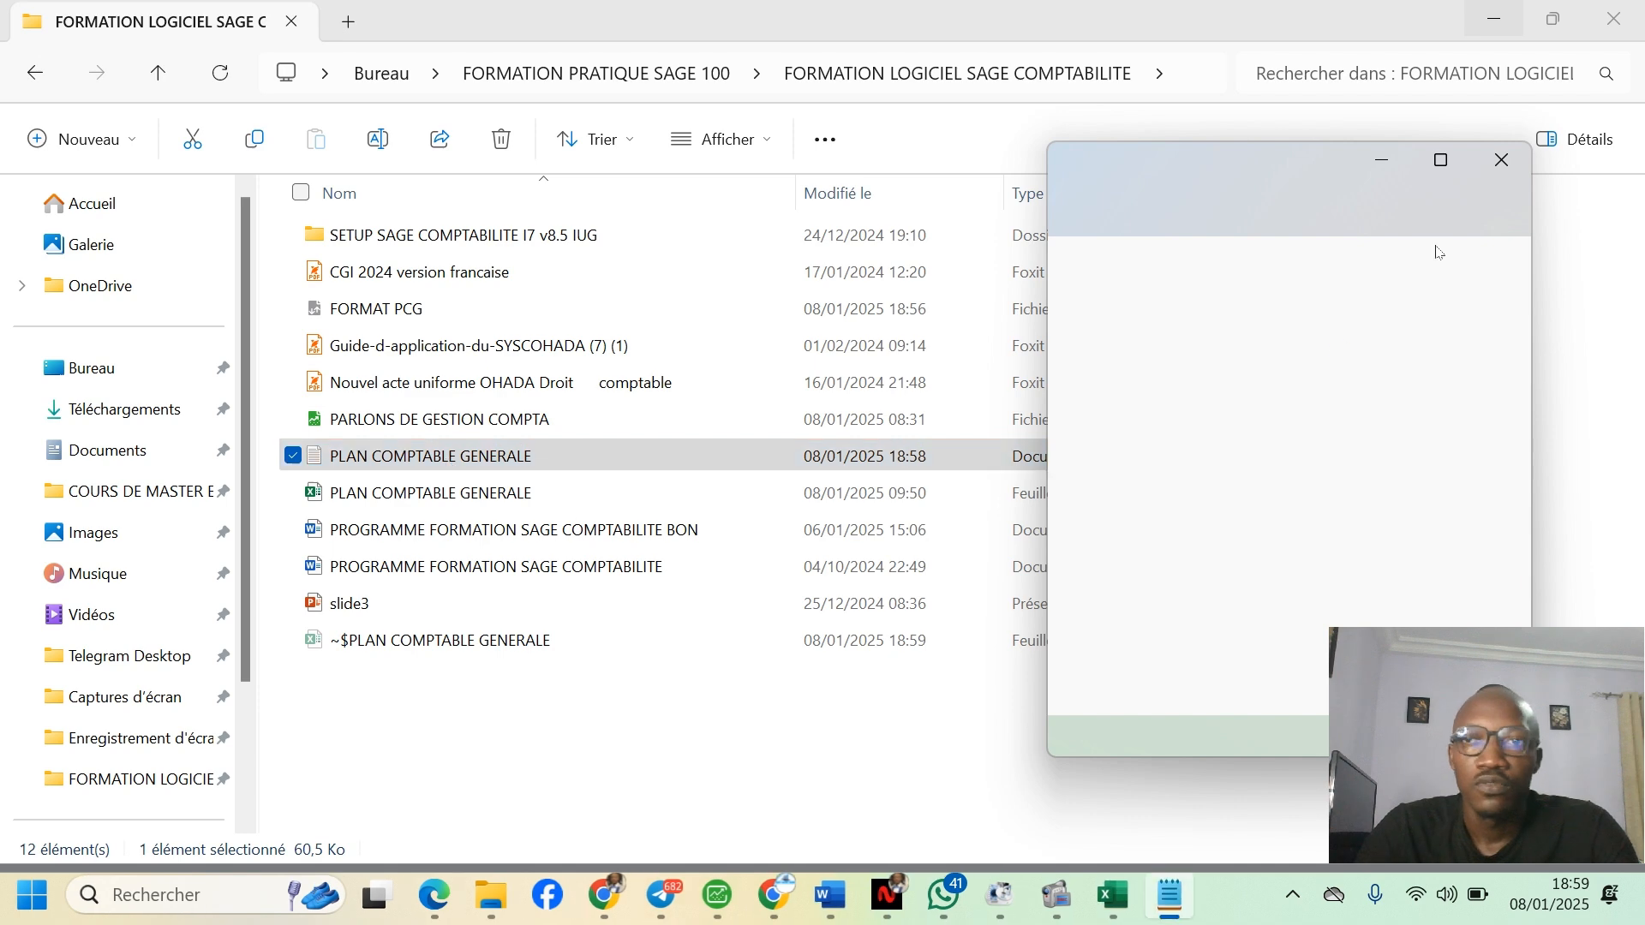
pyautogui.click(1441, 160)
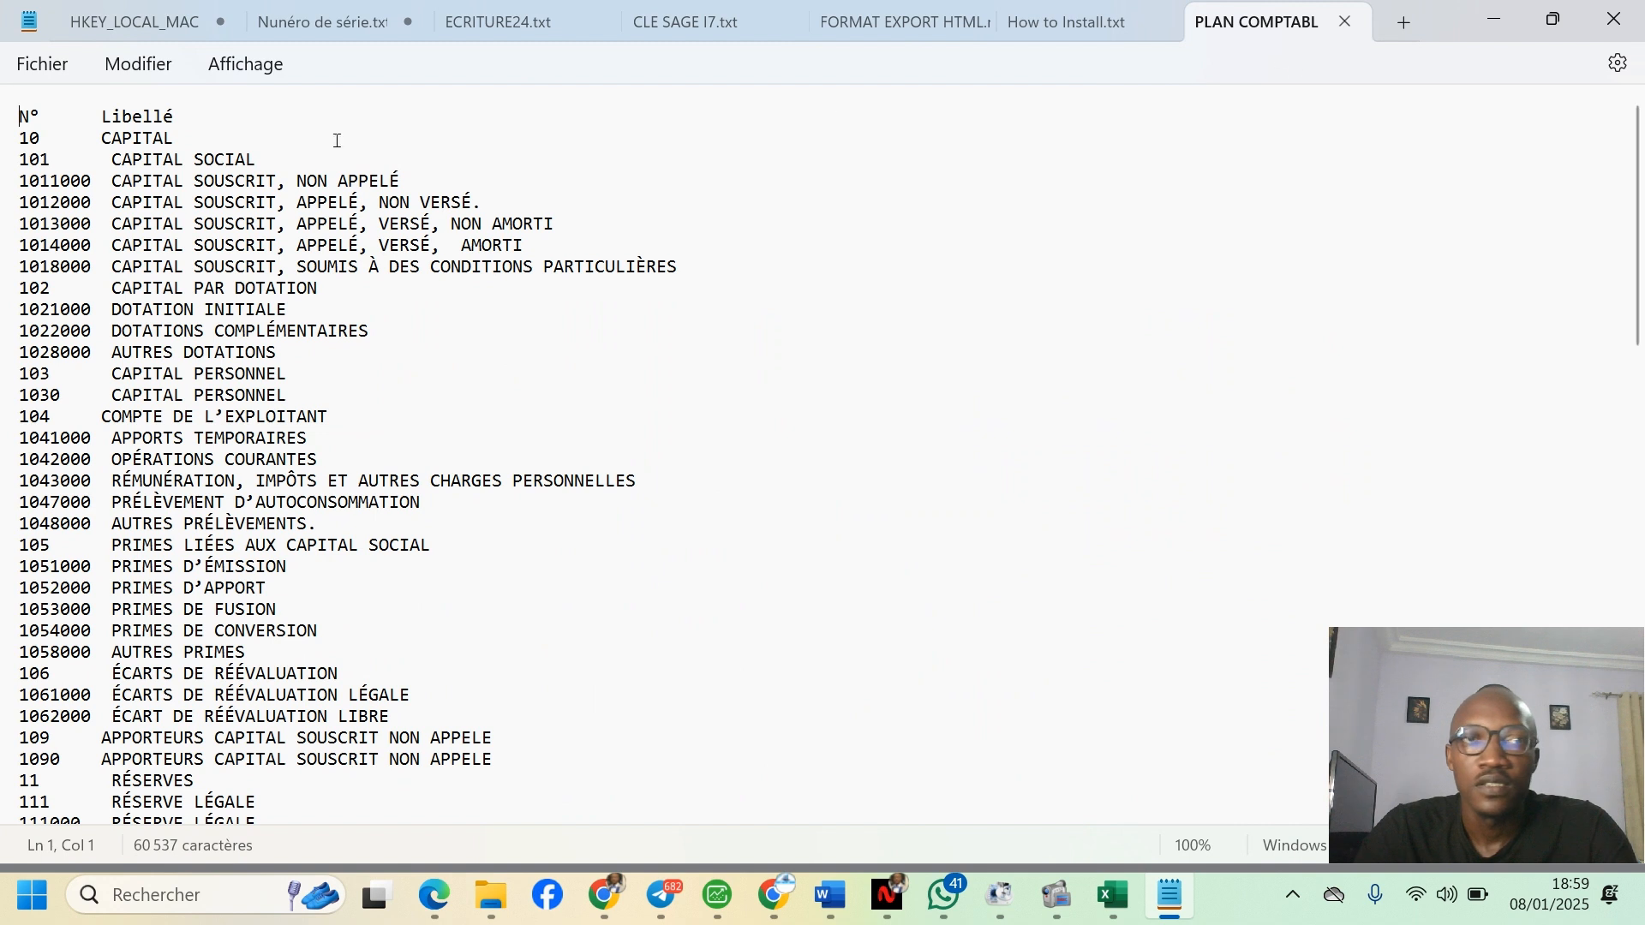
pyautogui.click(54, 120)
pyautogui.click(105, 115)
pyautogui.click(137, 64)
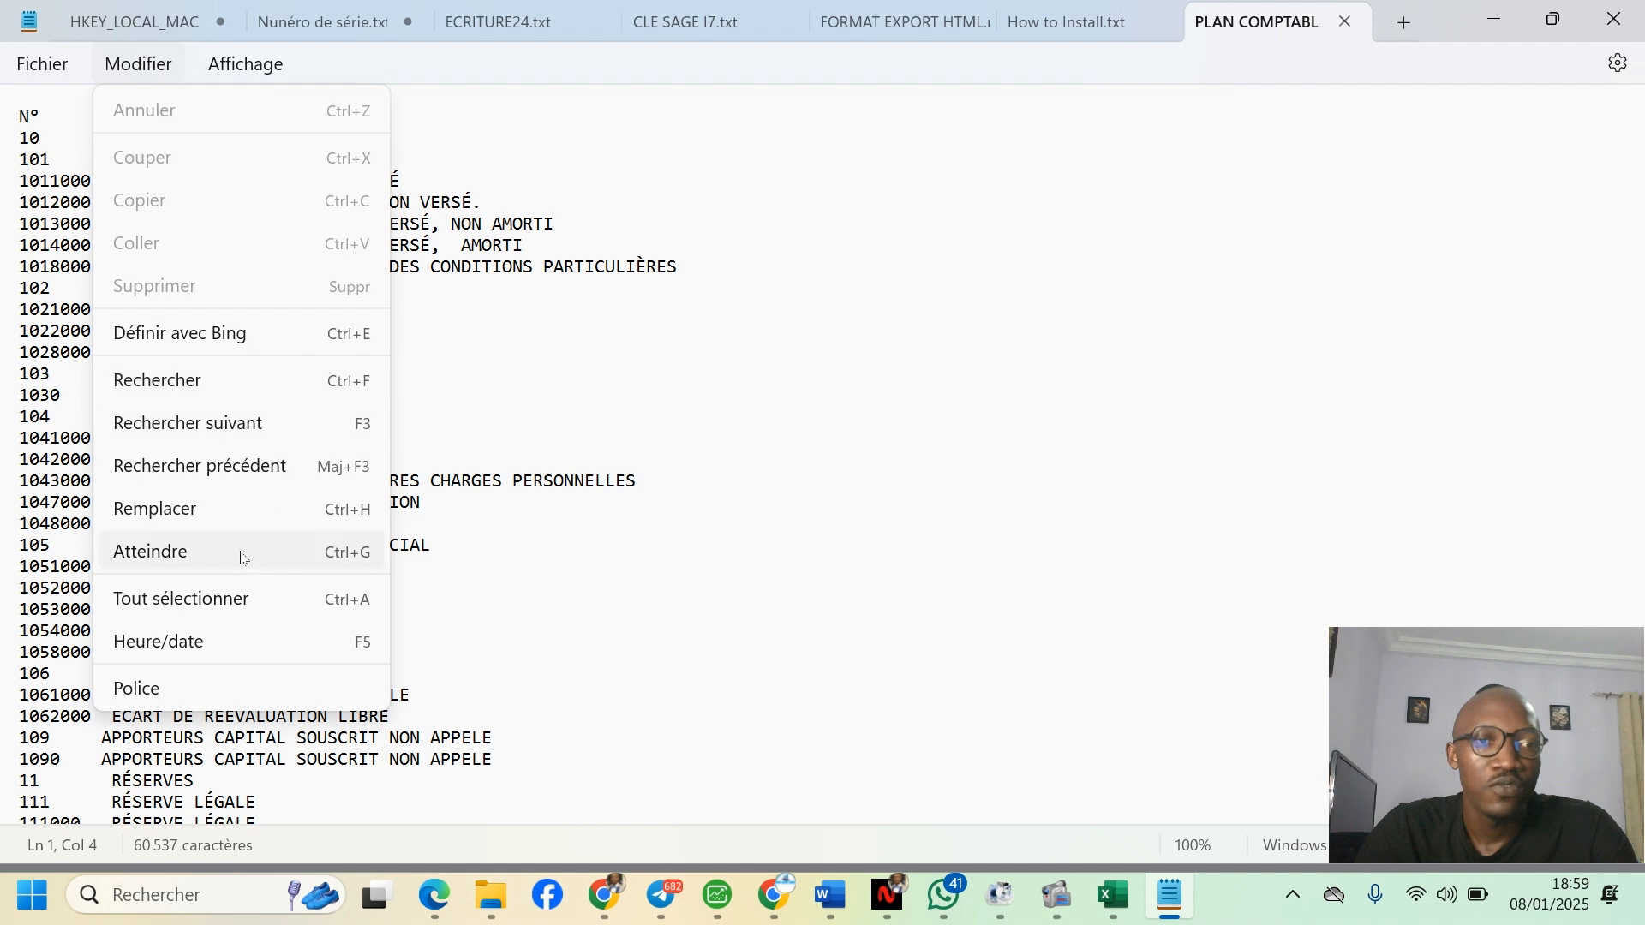
pyautogui.click(200, 513)
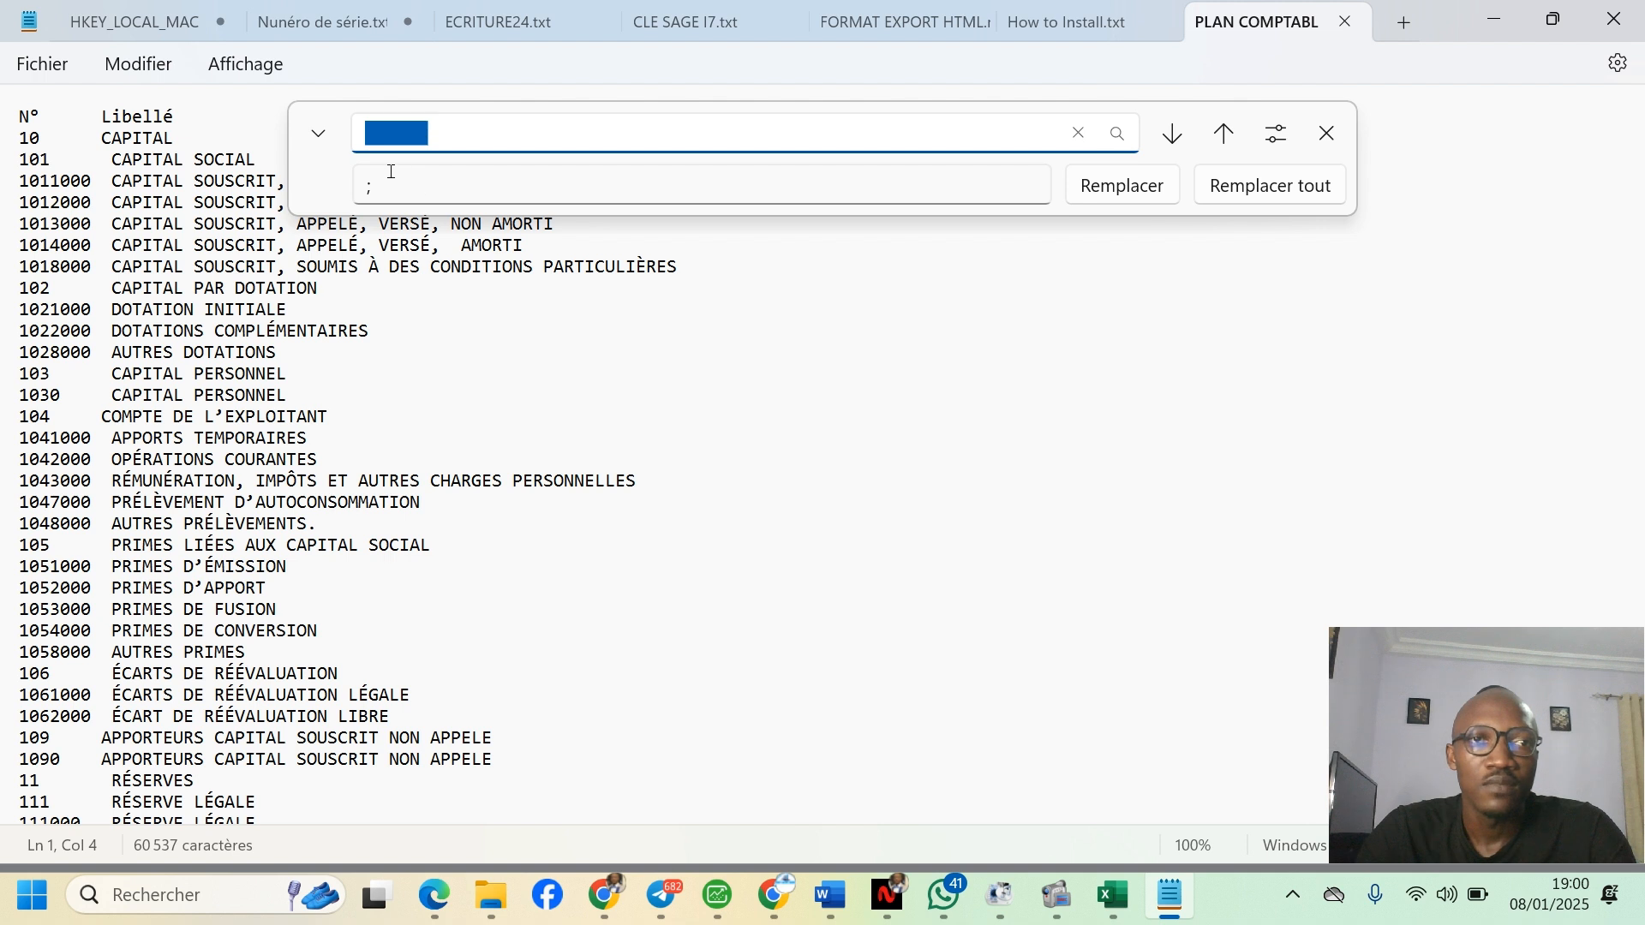
pyautogui.click(1328, 135)
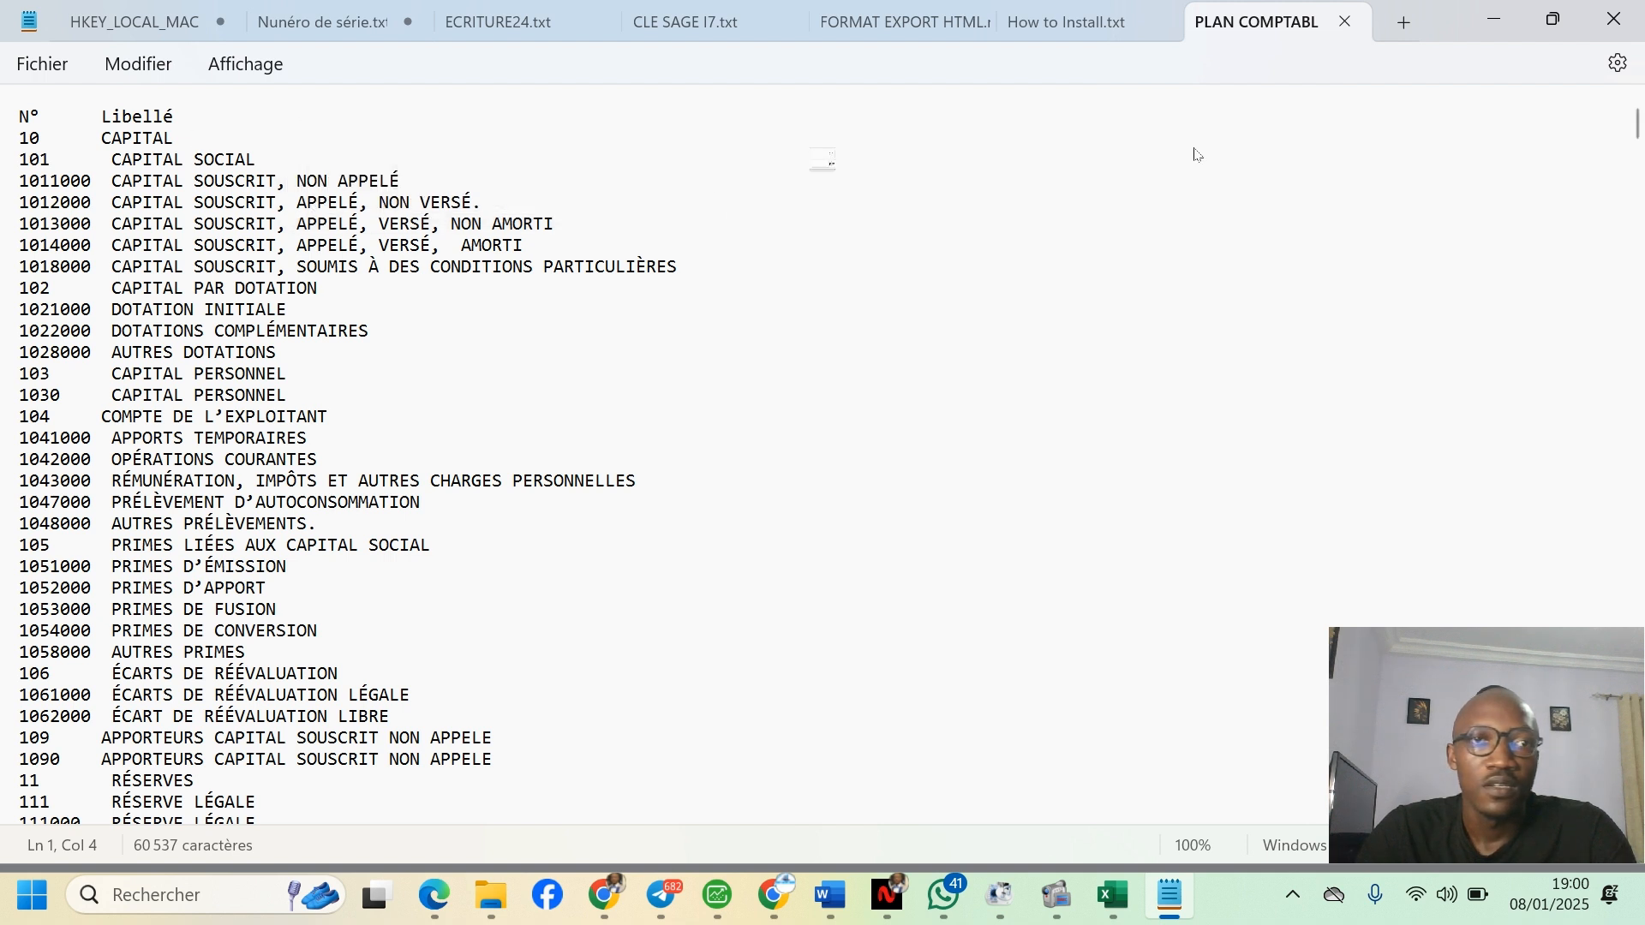
# - Copy the tab gap between 10 and CAPITAL and replace every such gap in the text file with a semicolon
pyautogui.click(39, 138)
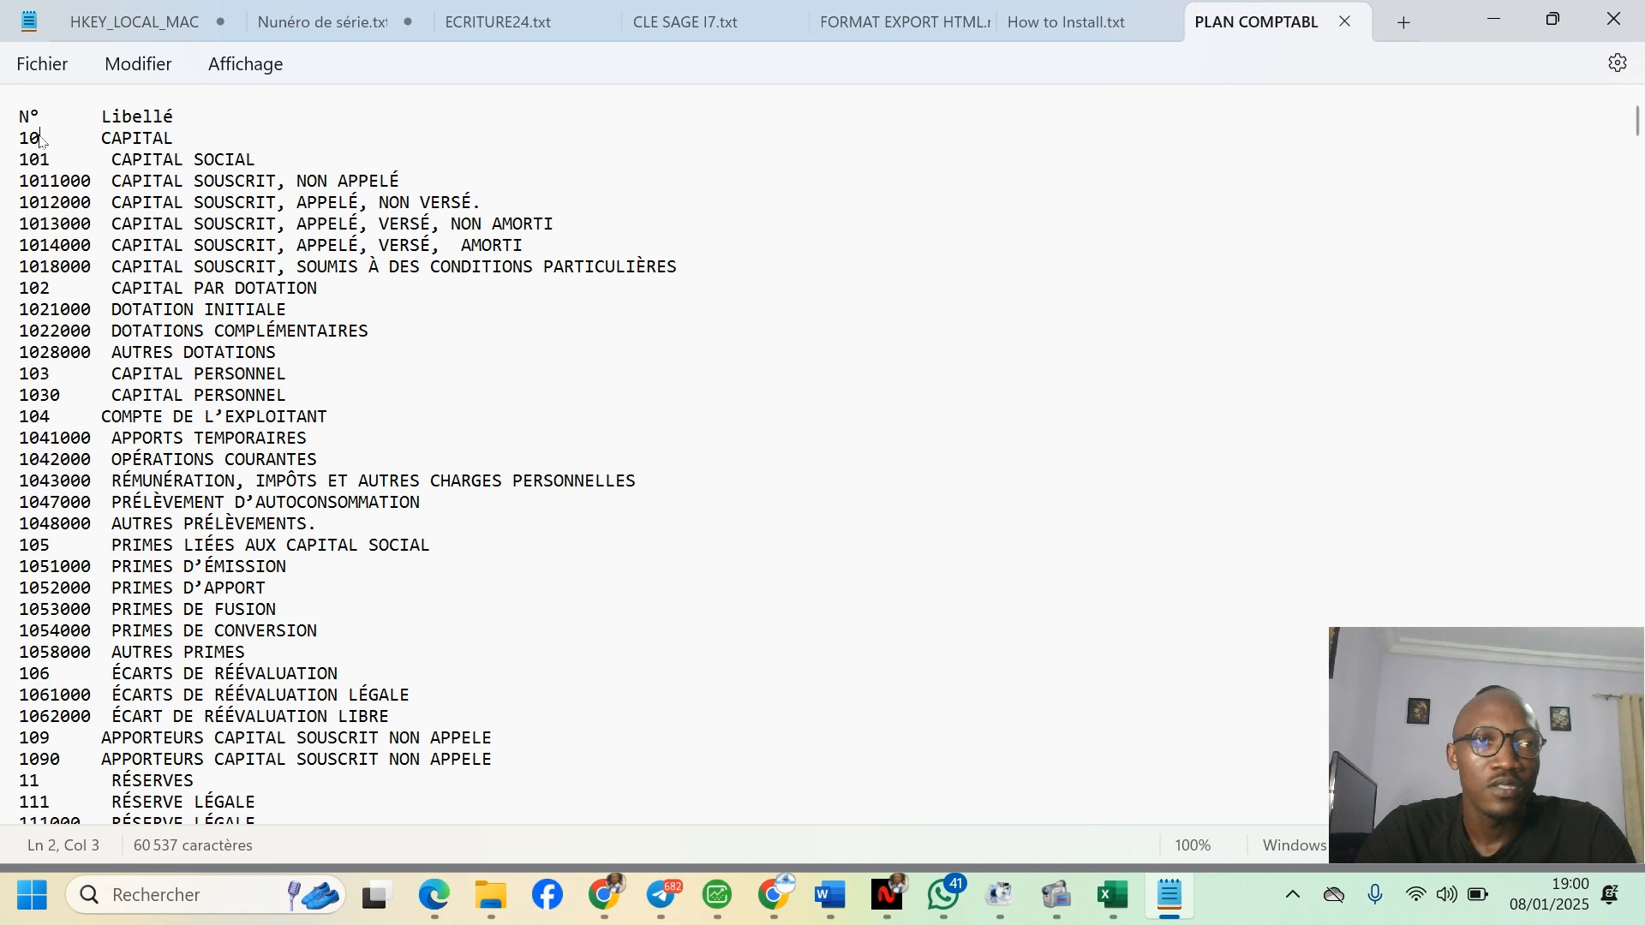
pyautogui.moveTo(71, 144); pyautogui.dragTo(101, 145)
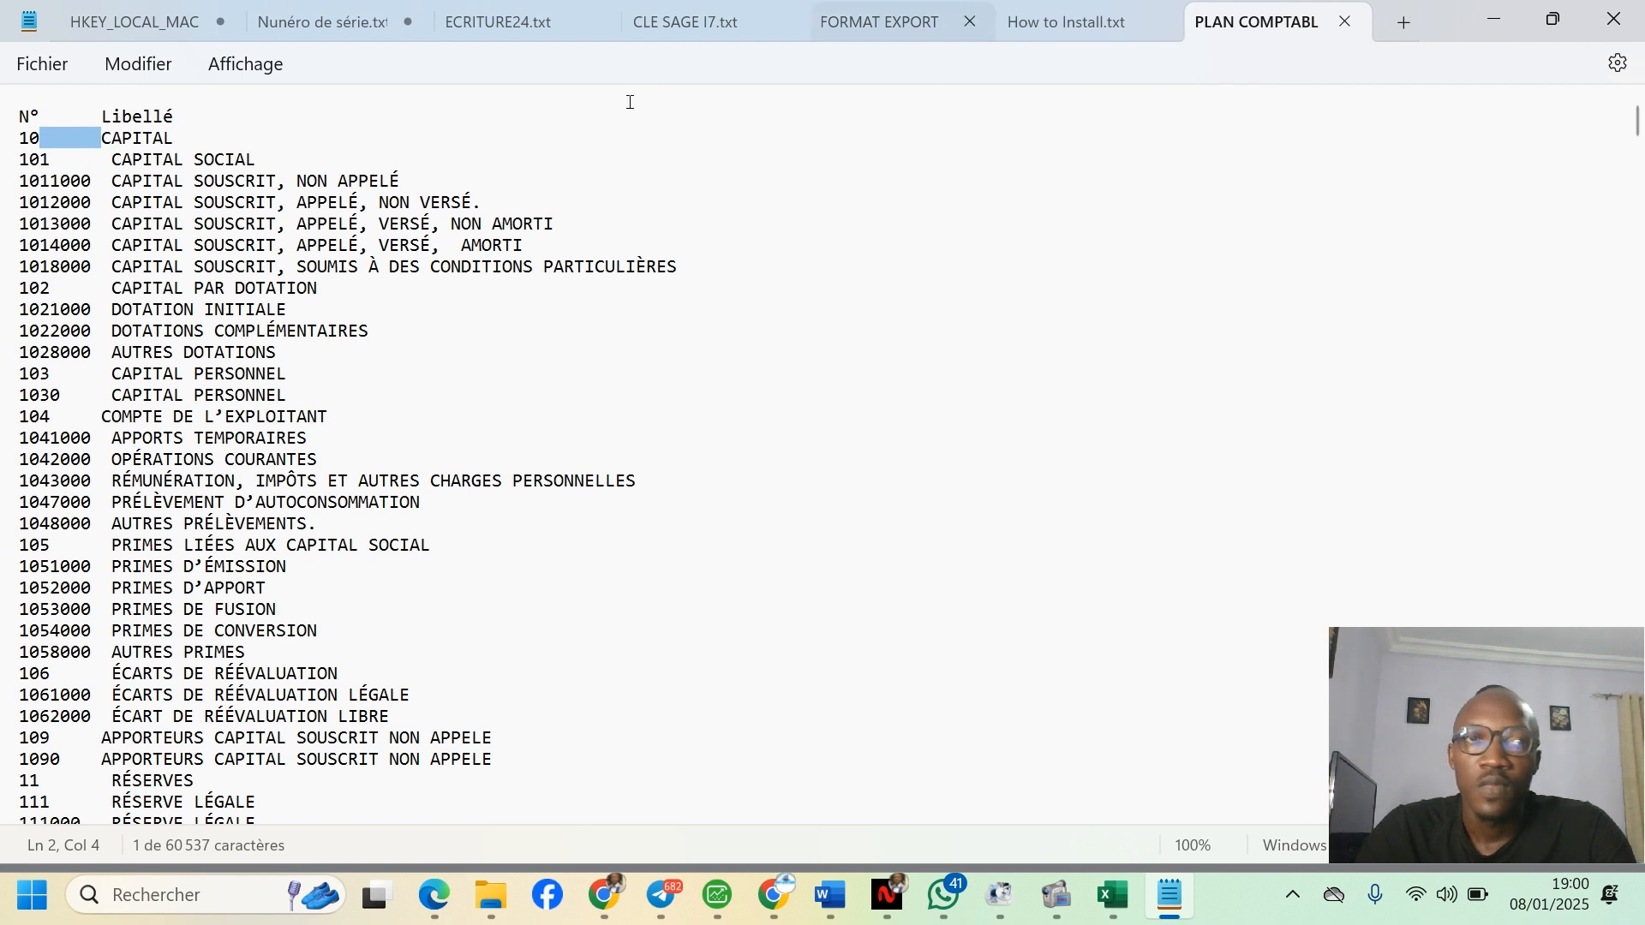
pyautogui.click(142, 69)
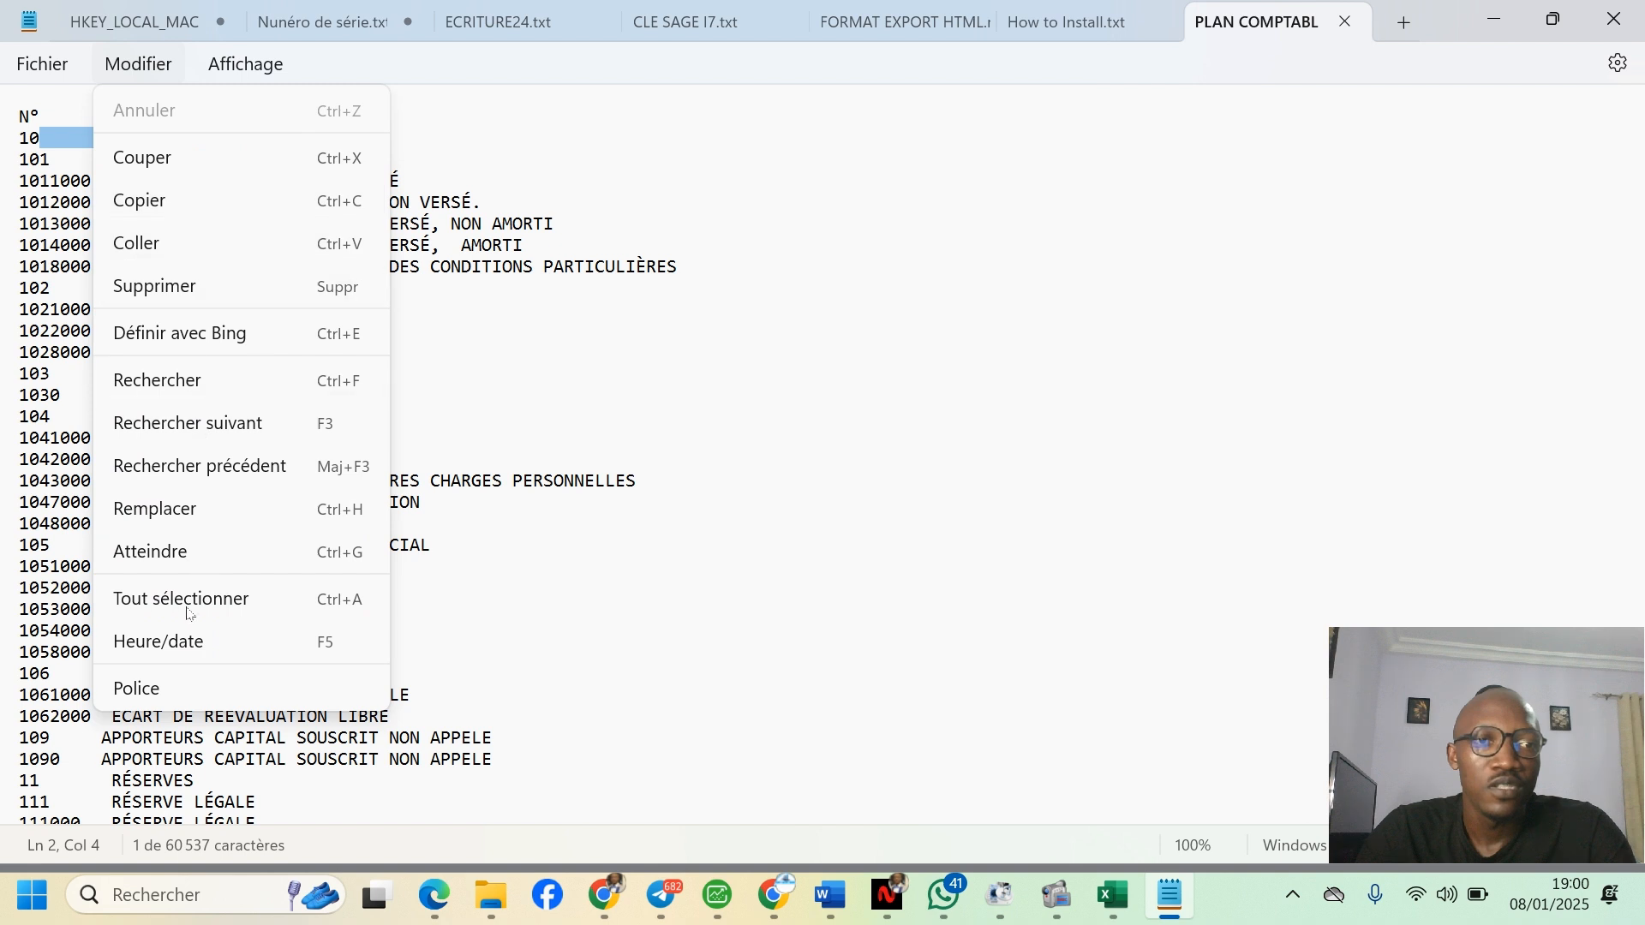
pyautogui.click(156, 507)
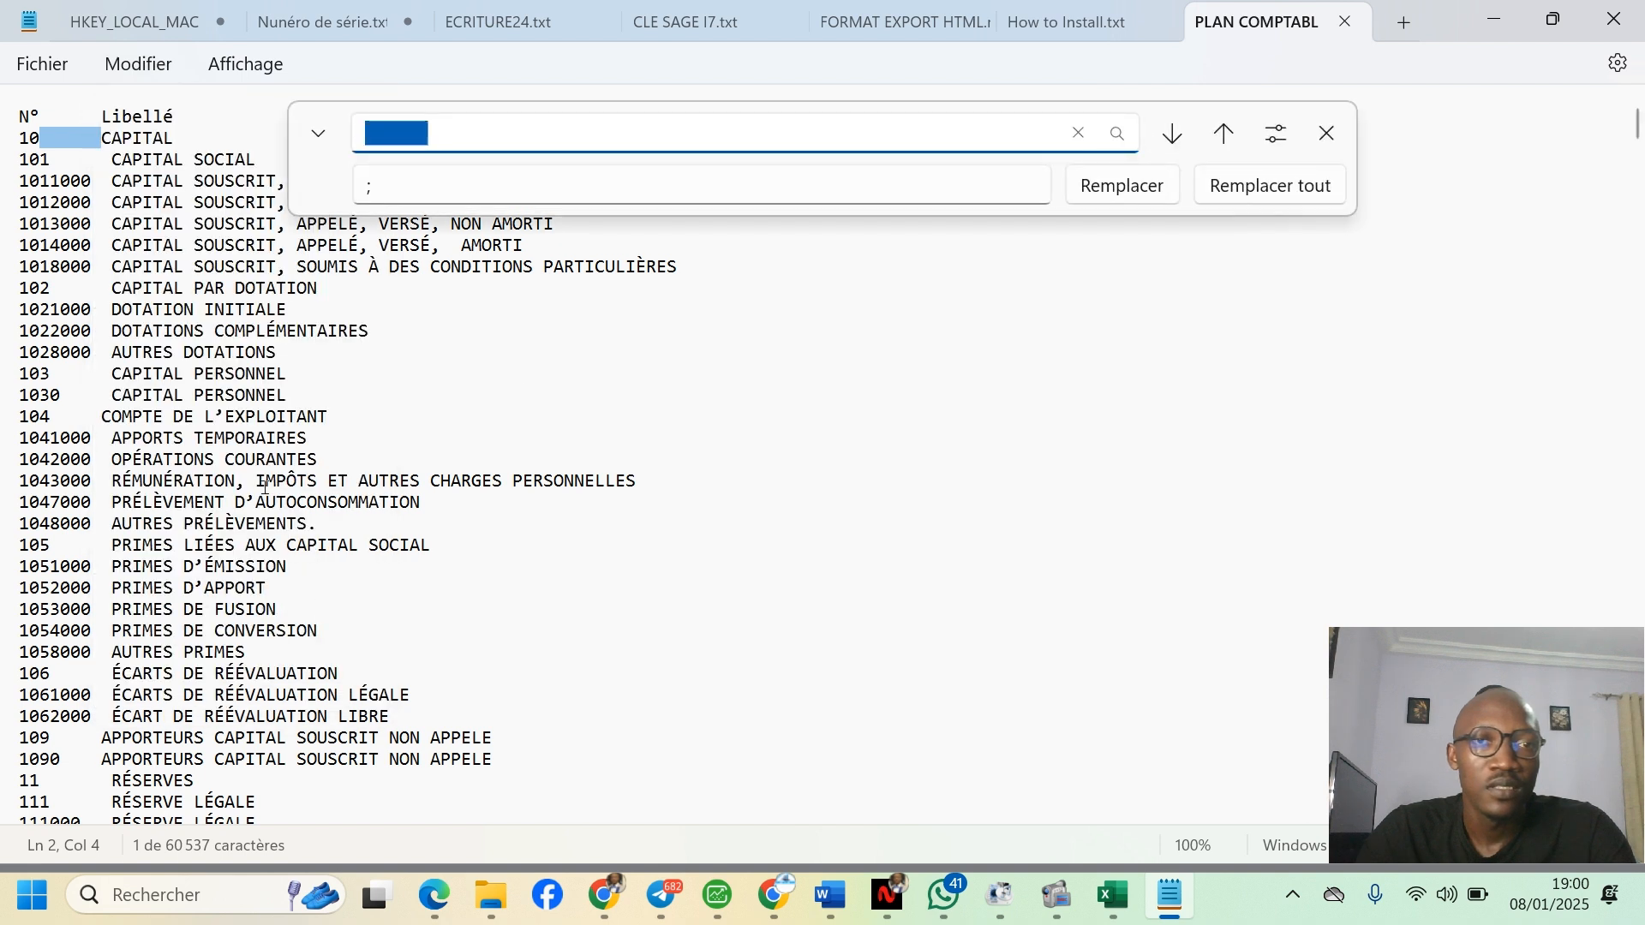
pyautogui.click(437, 132)
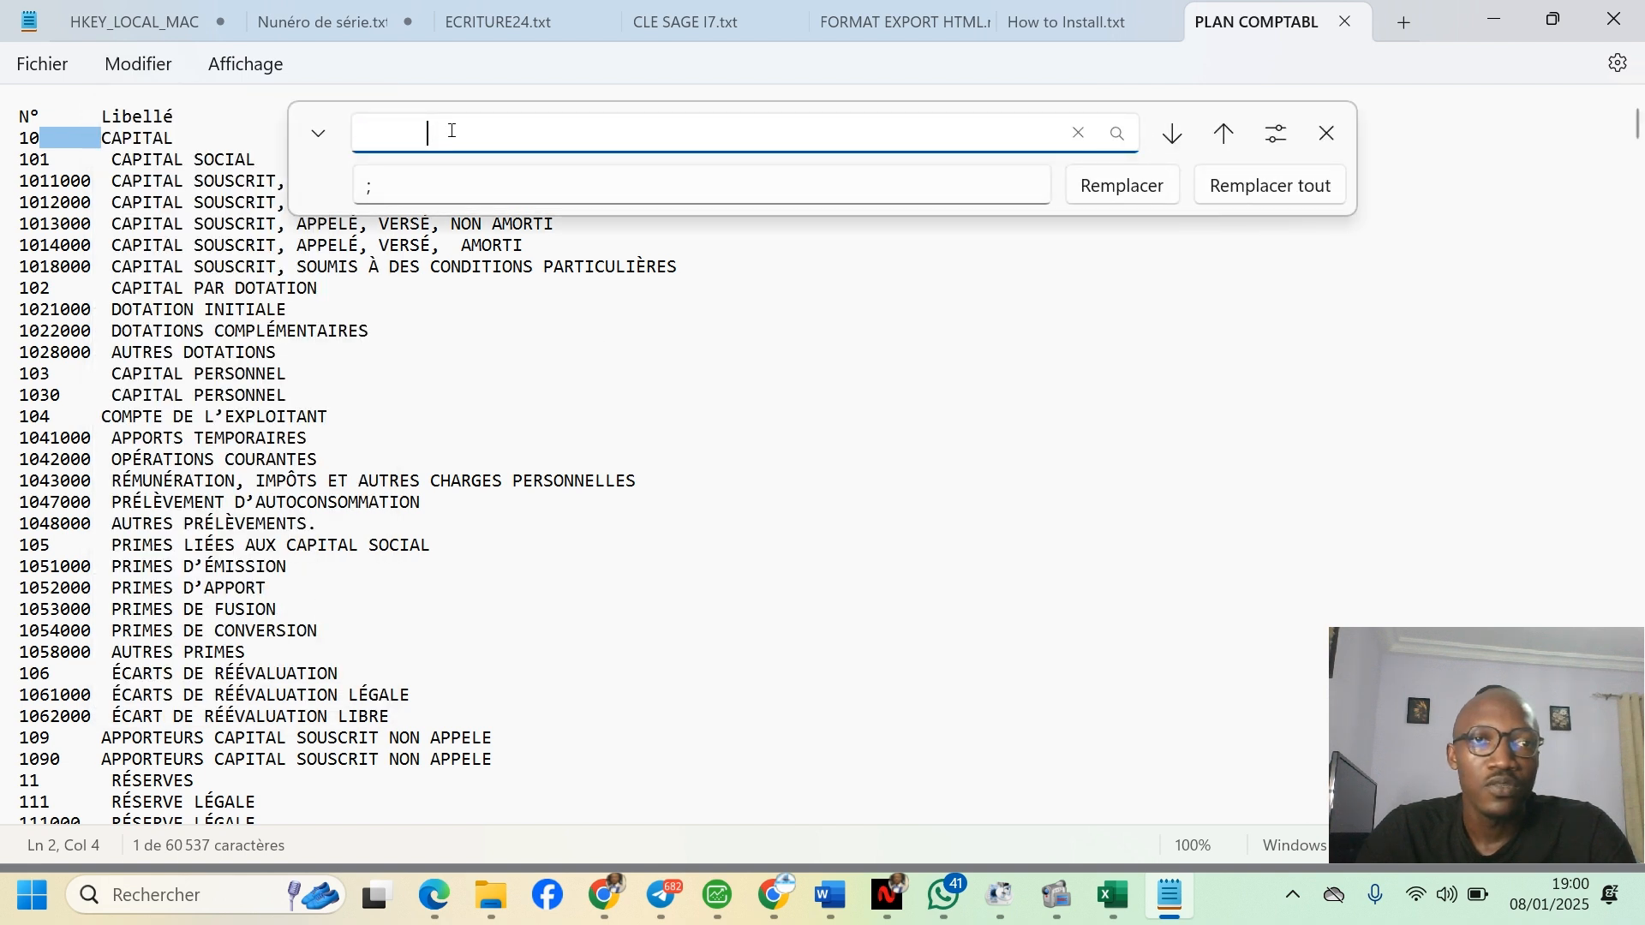
pyautogui.moveTo(451, 130); pyautogui.dragTo(325, 135)
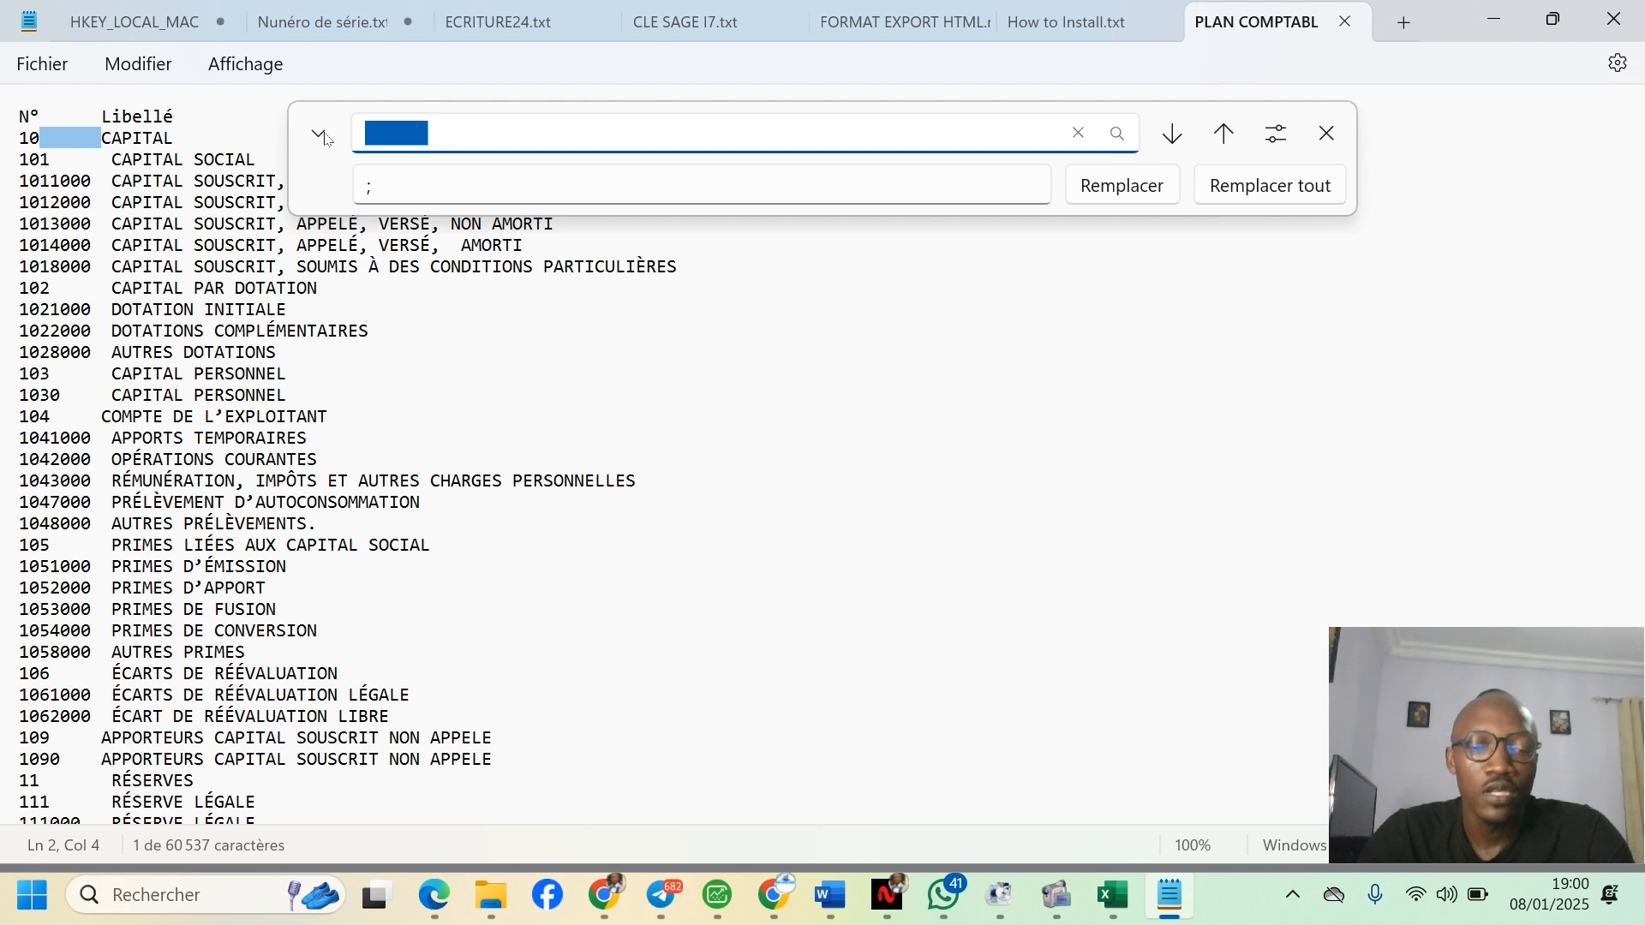
pyautogui.hotkey('ctrl', 'v')
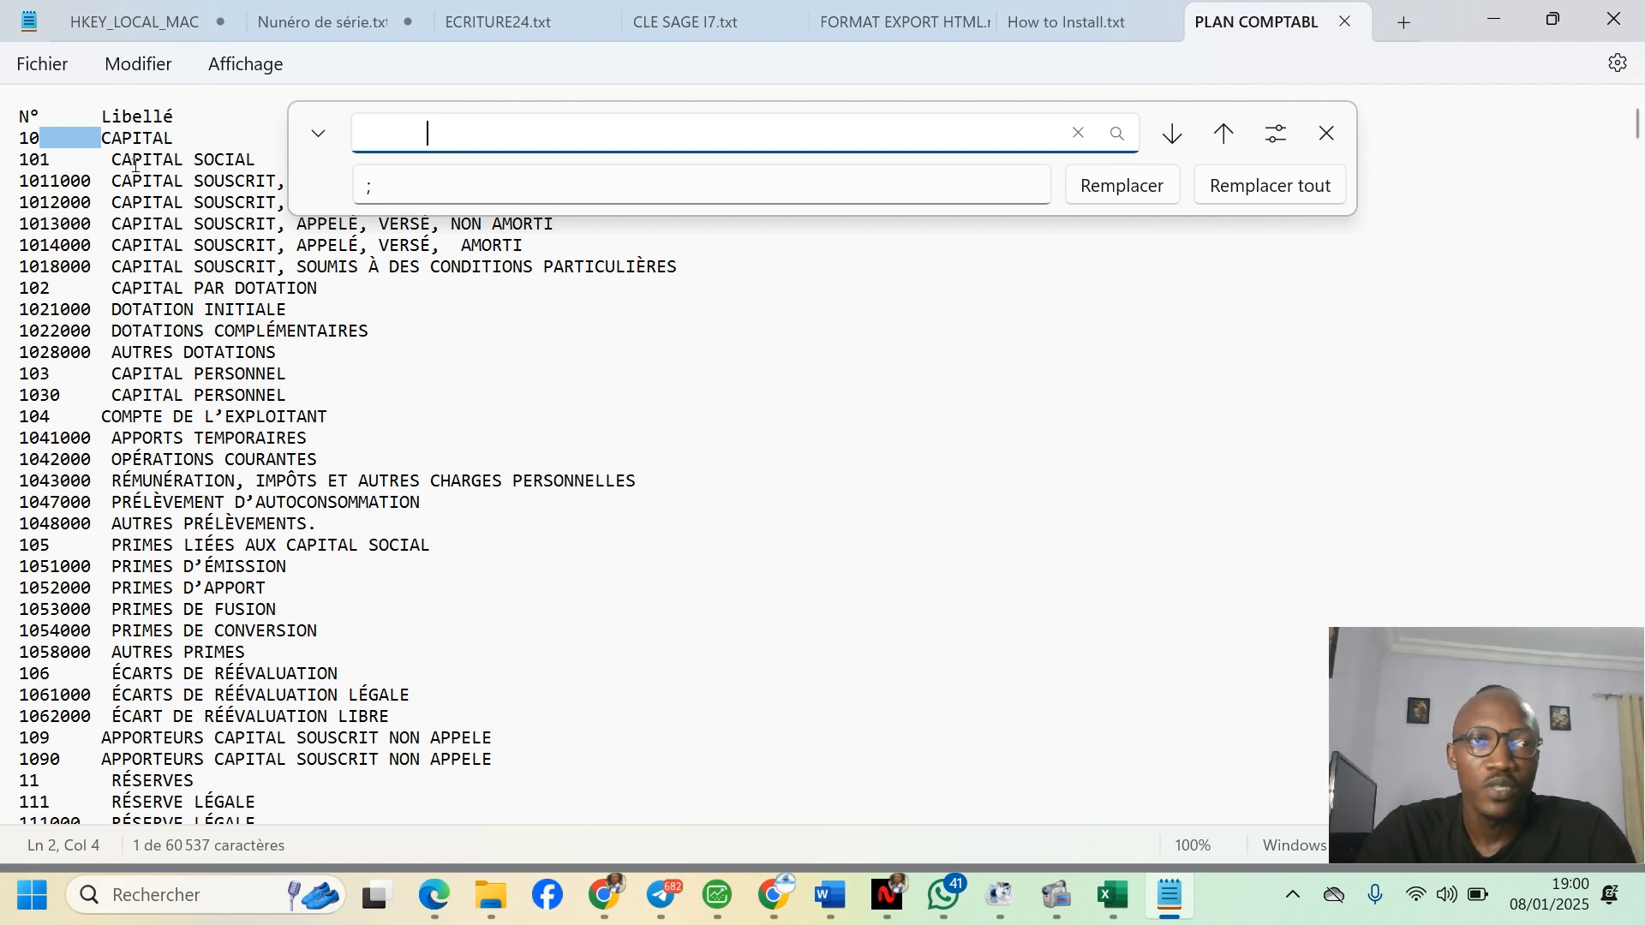
pyautogui.click(386, 189)
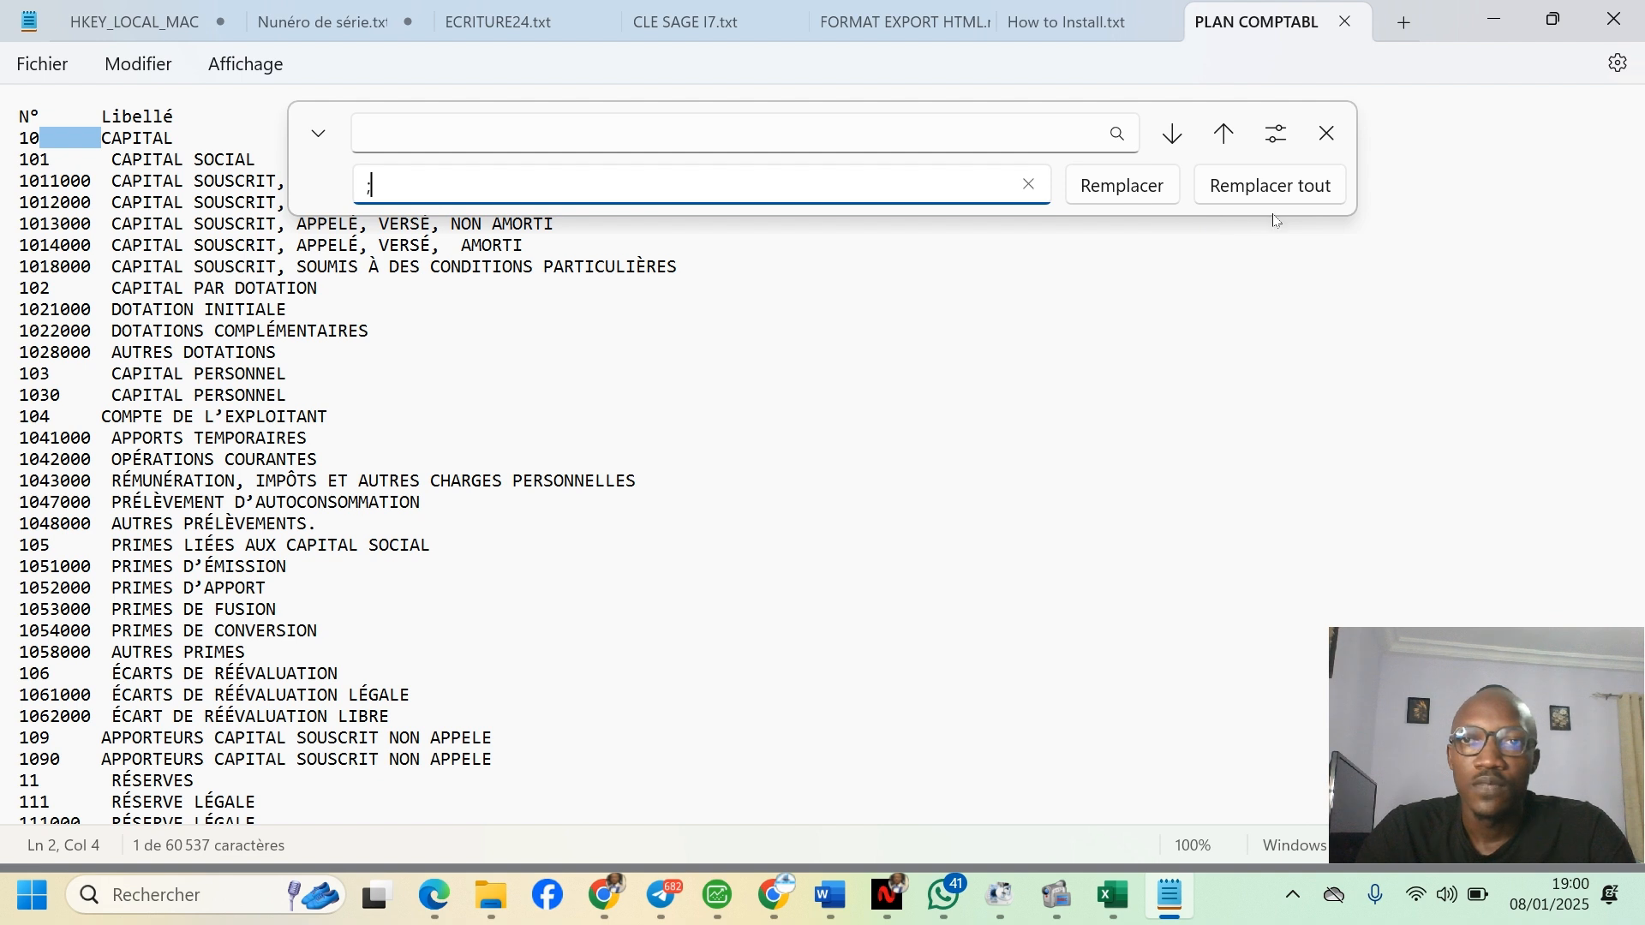
pyautogui.click(1285, 195)
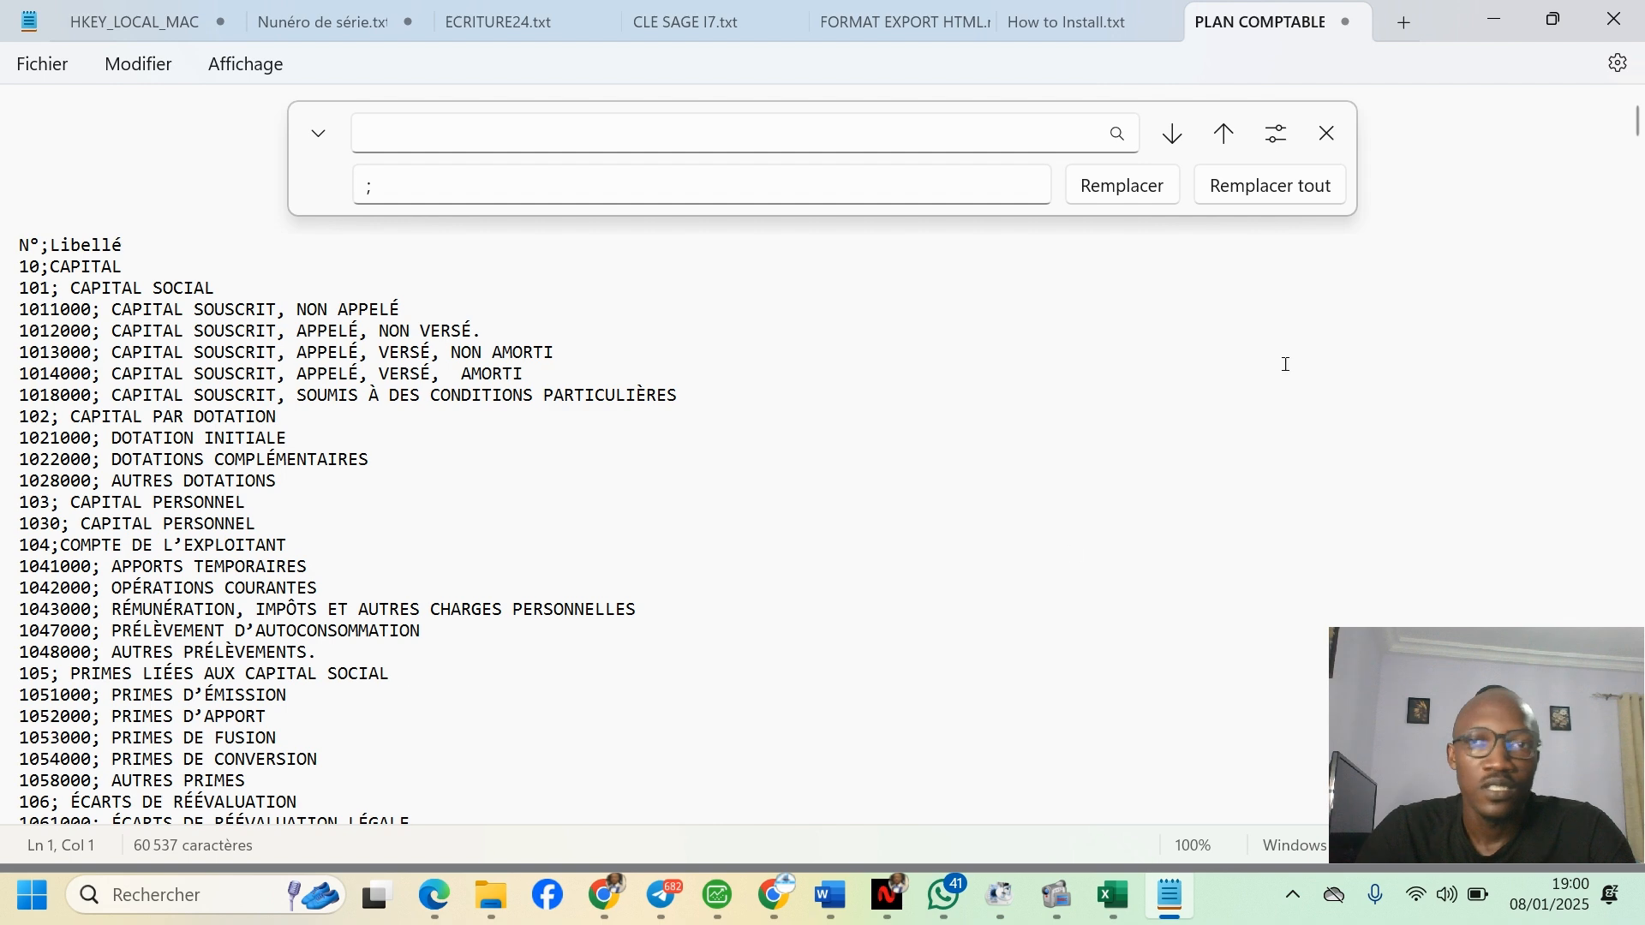
pyautogui.click(1327, 136)
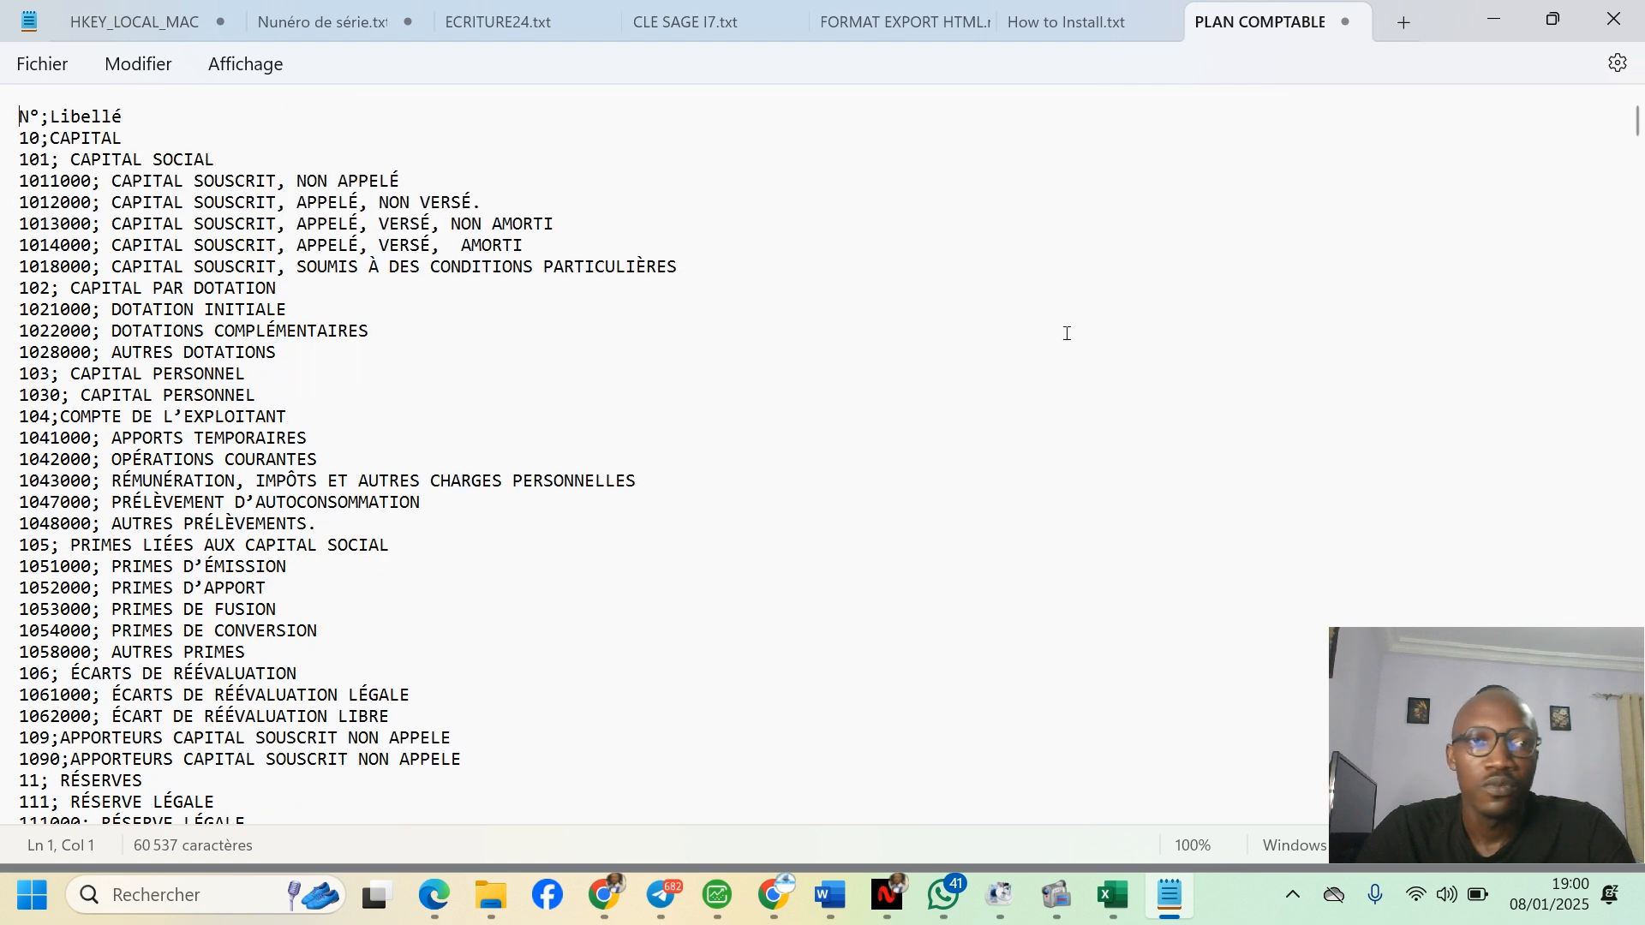
# - Save the semicolon-delimited PLAN COMPTABLE GENERALE text file, close it and minimize Notepad
pyautogui.click(42, 64)
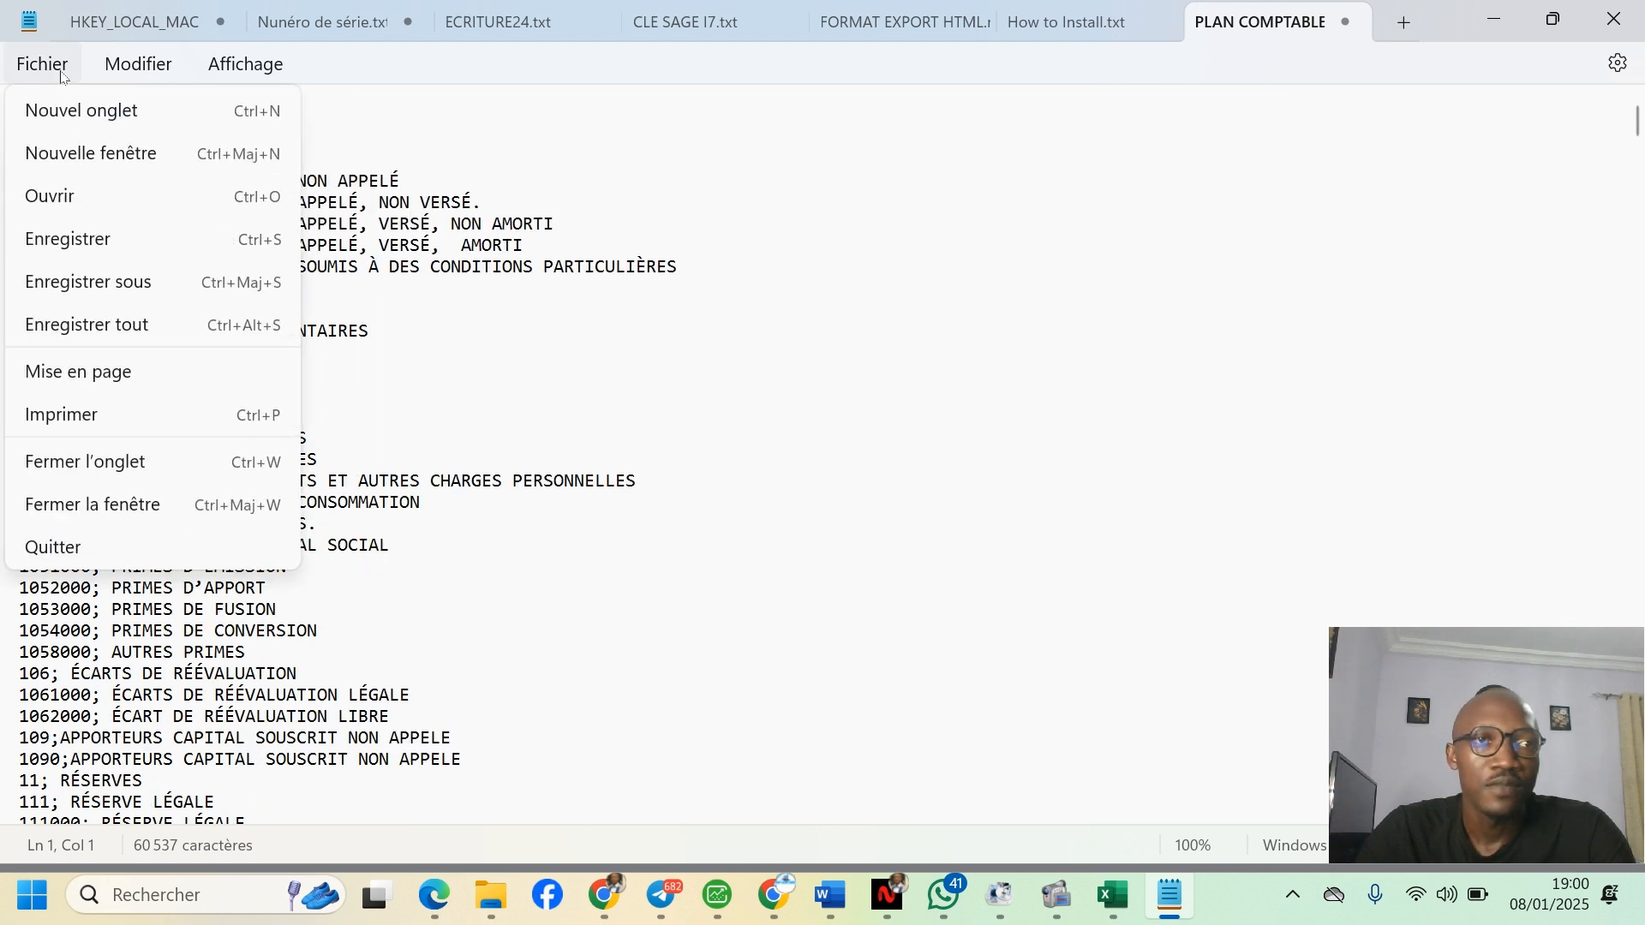
pyautogui.click(89, 241)
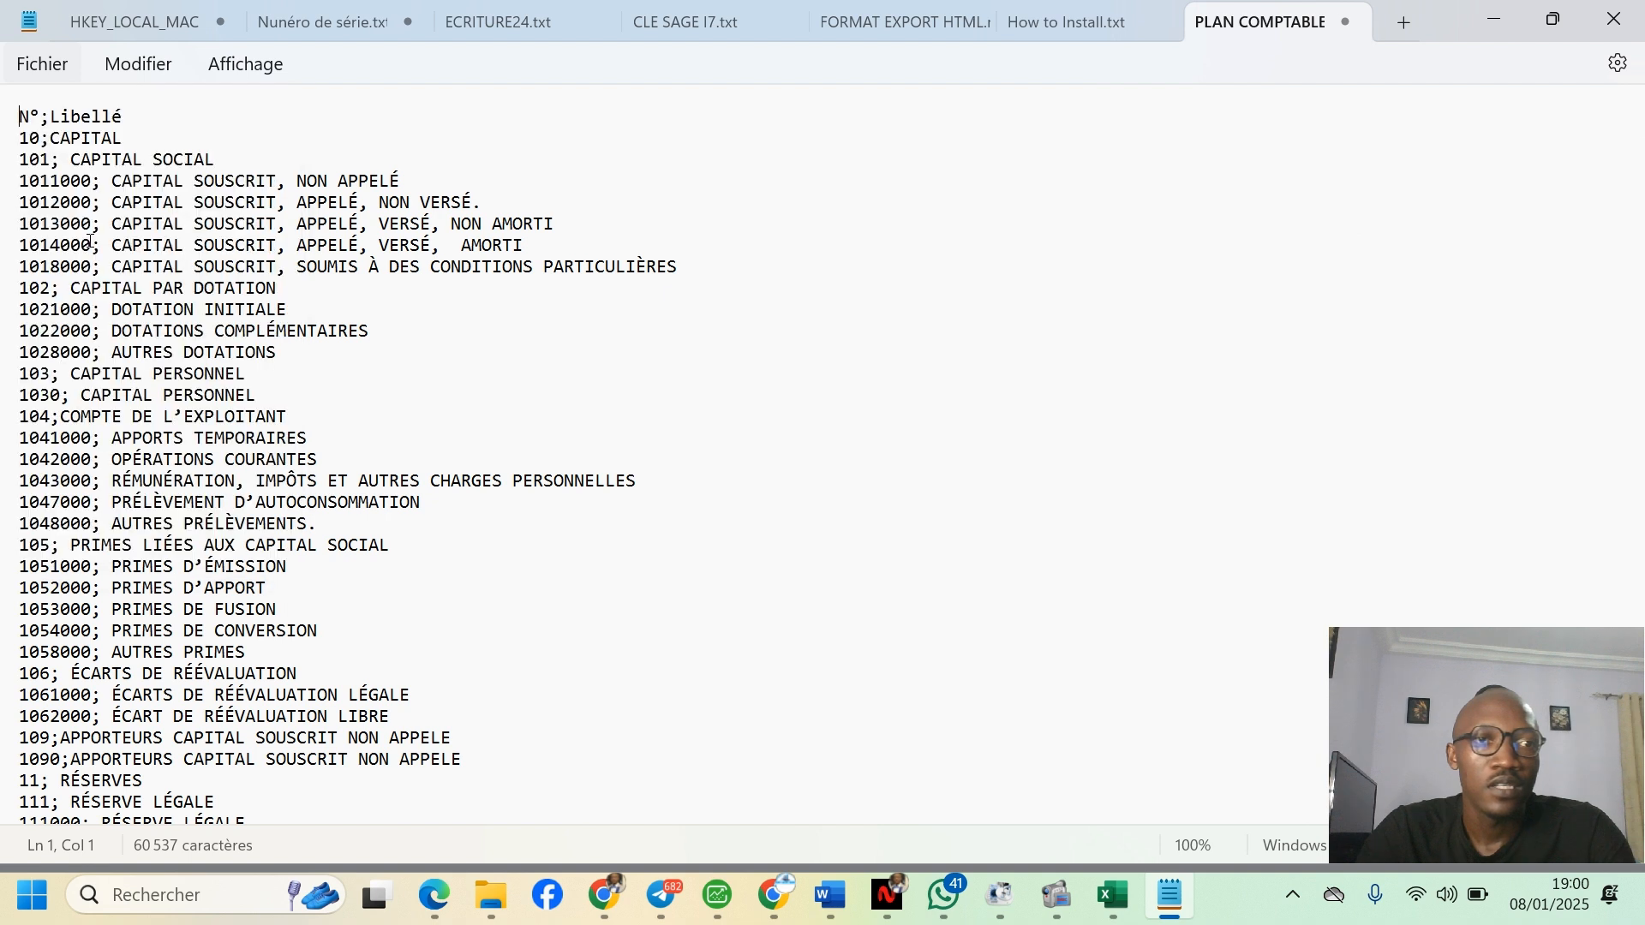
pyautogui.click(47, 66)
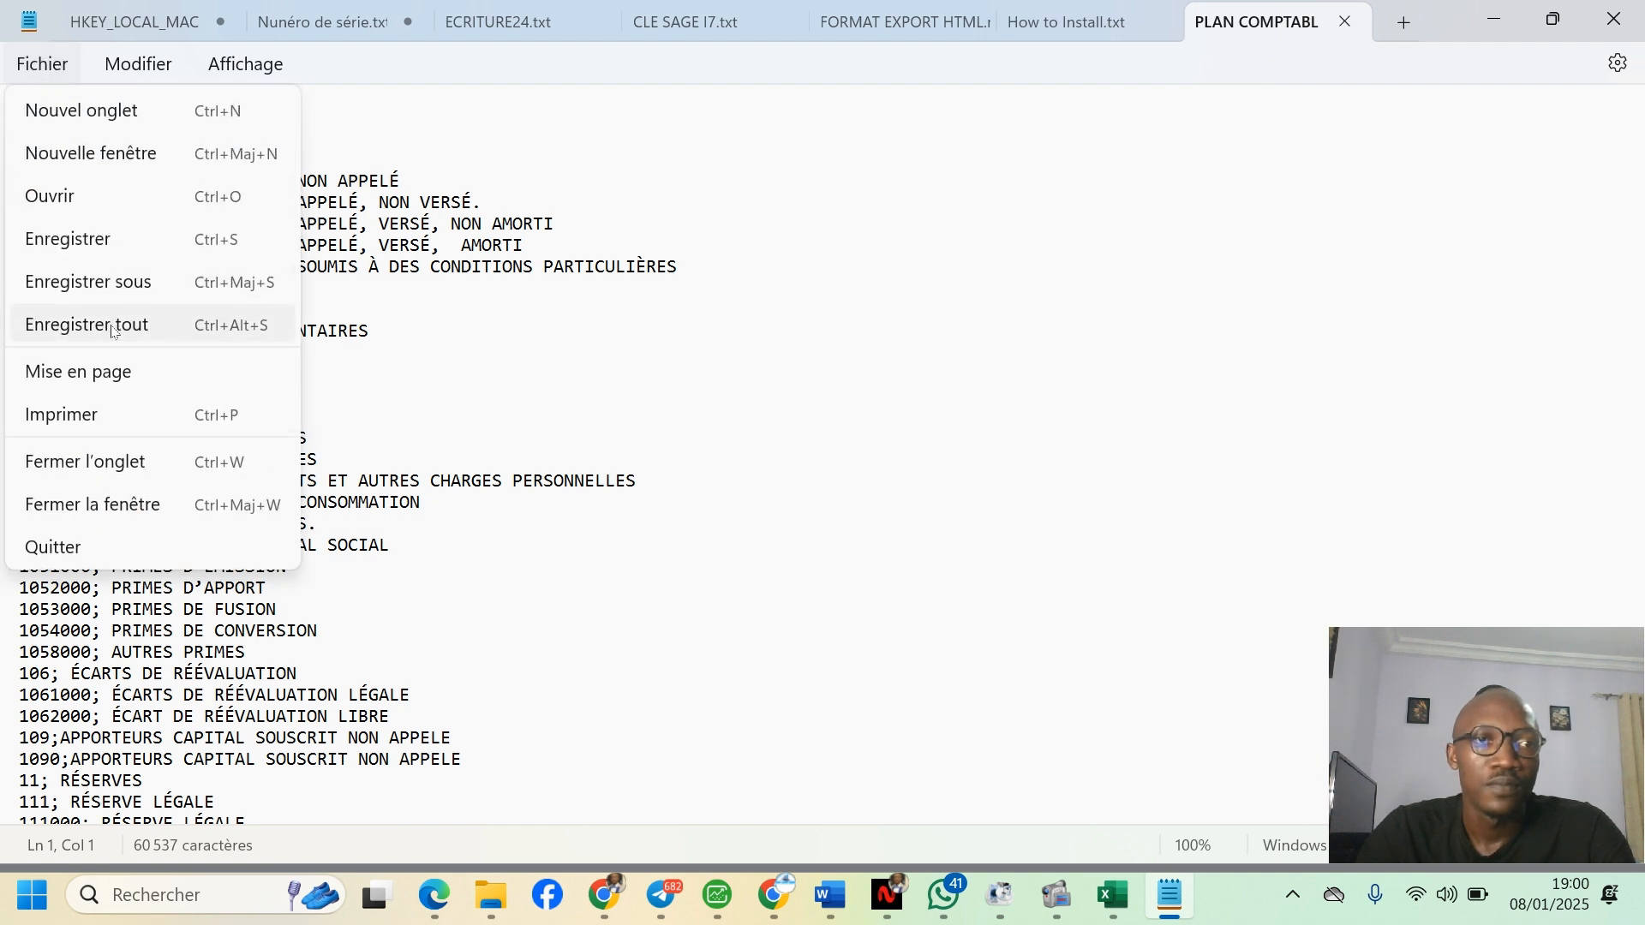
pyautogui.click(89, 242)
pyautogui.click(1345, 22)
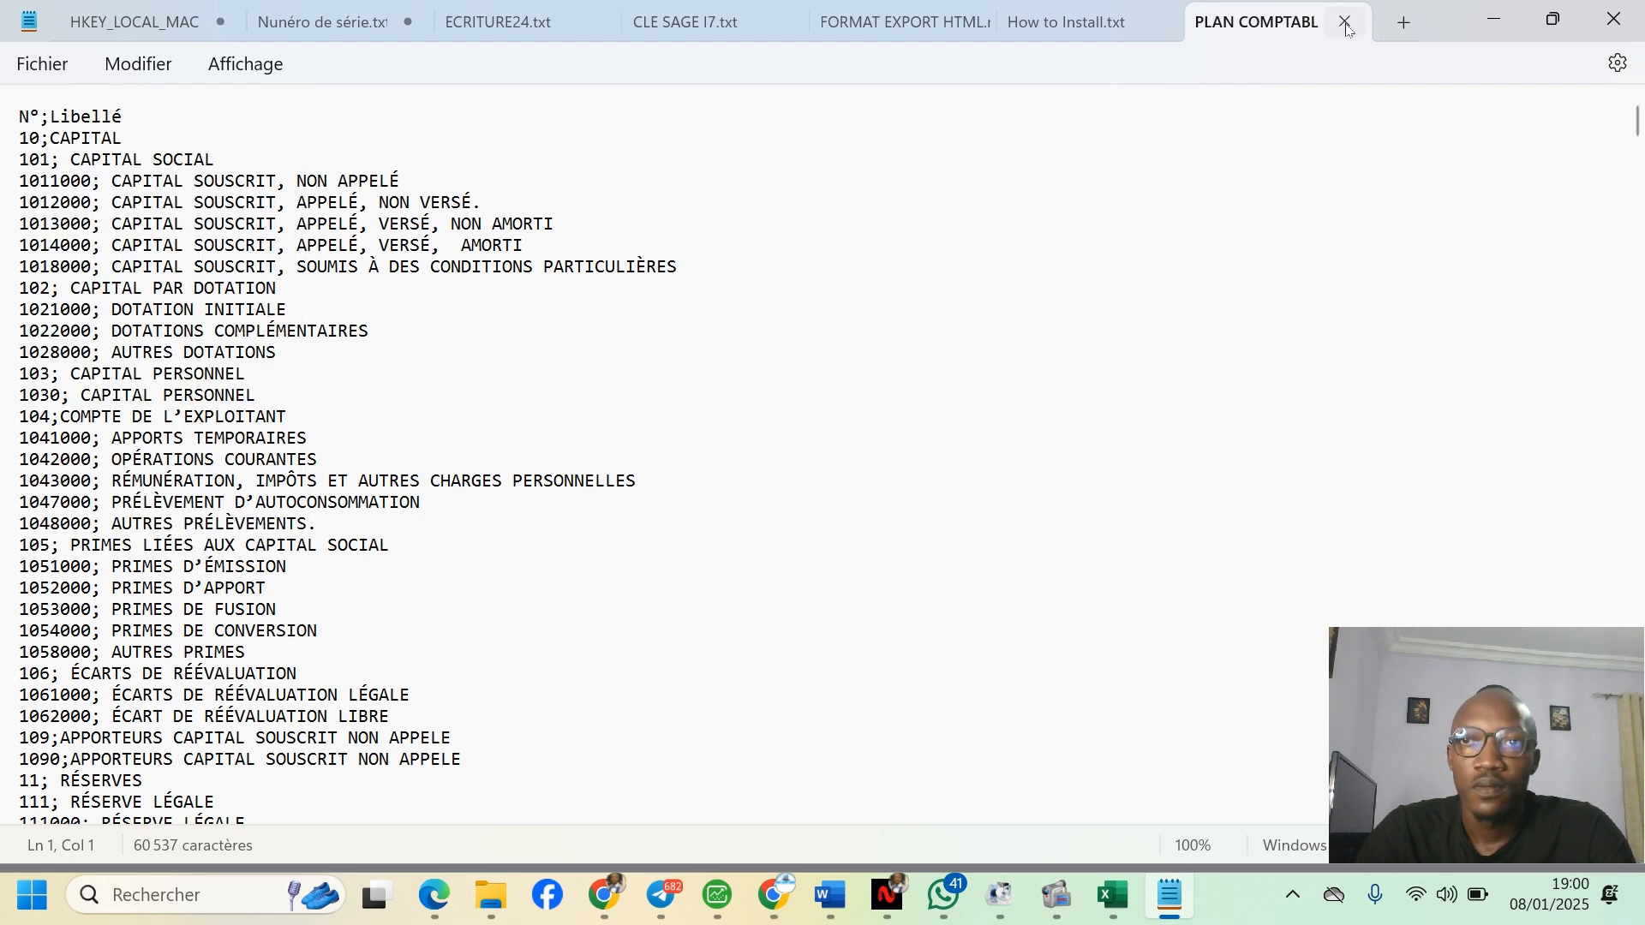
pyautogui.click(1509, 19)
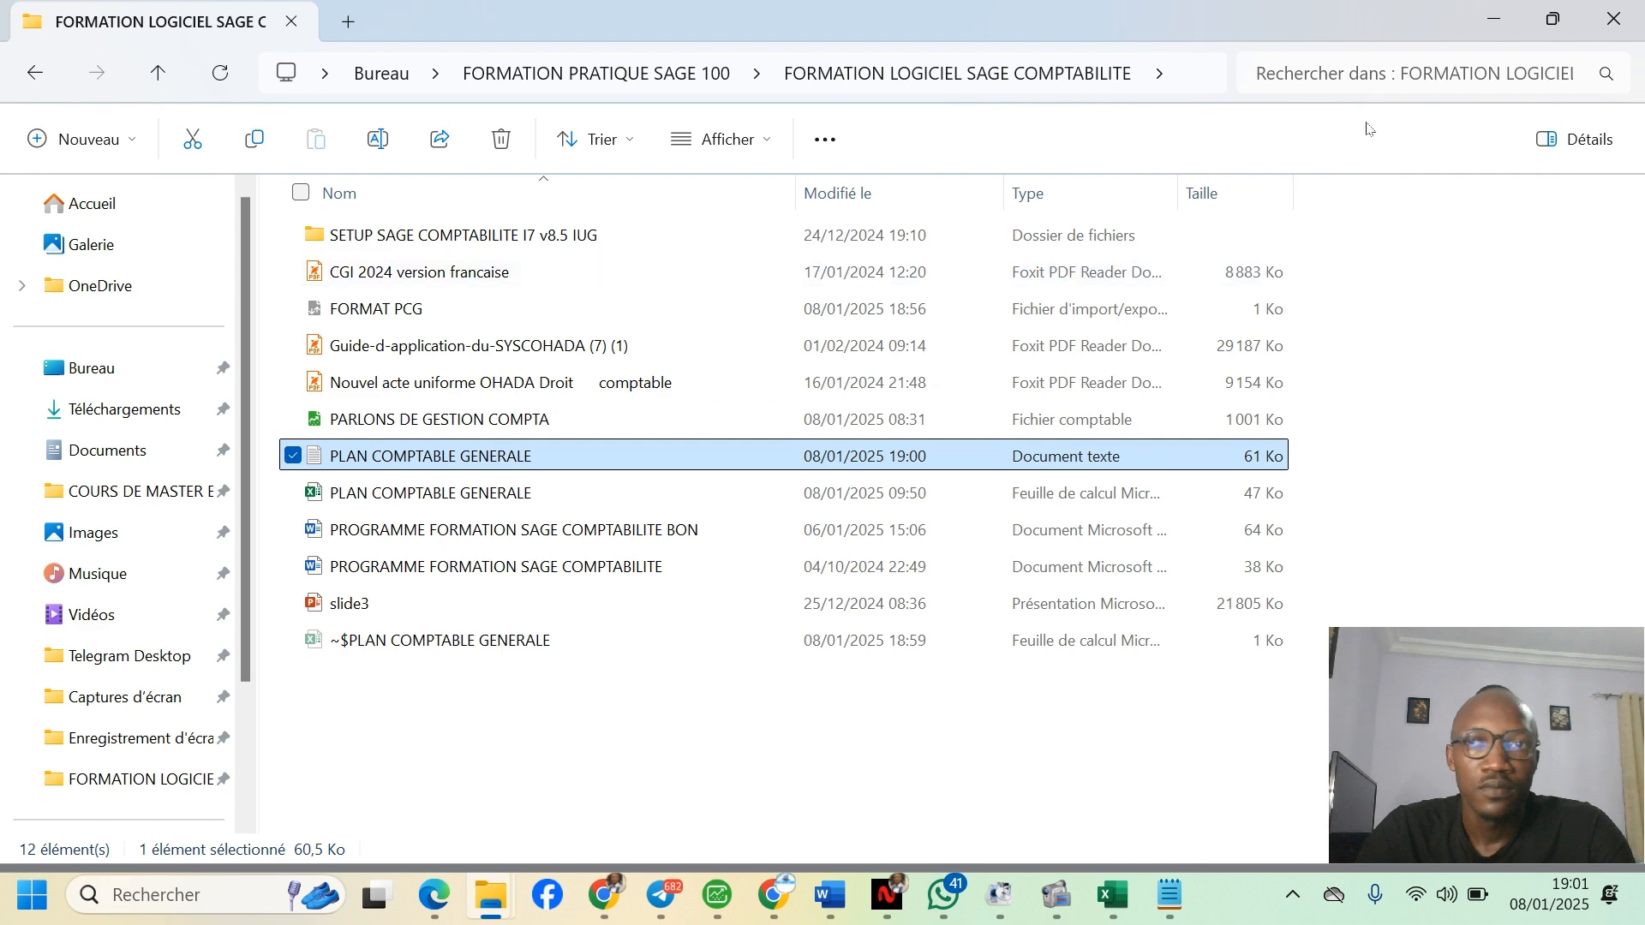
# - Switch to Sage 100 Comptabilité and start a parametrable-format import using the FORMAT PCG file
pyautogui.click(716, 897)
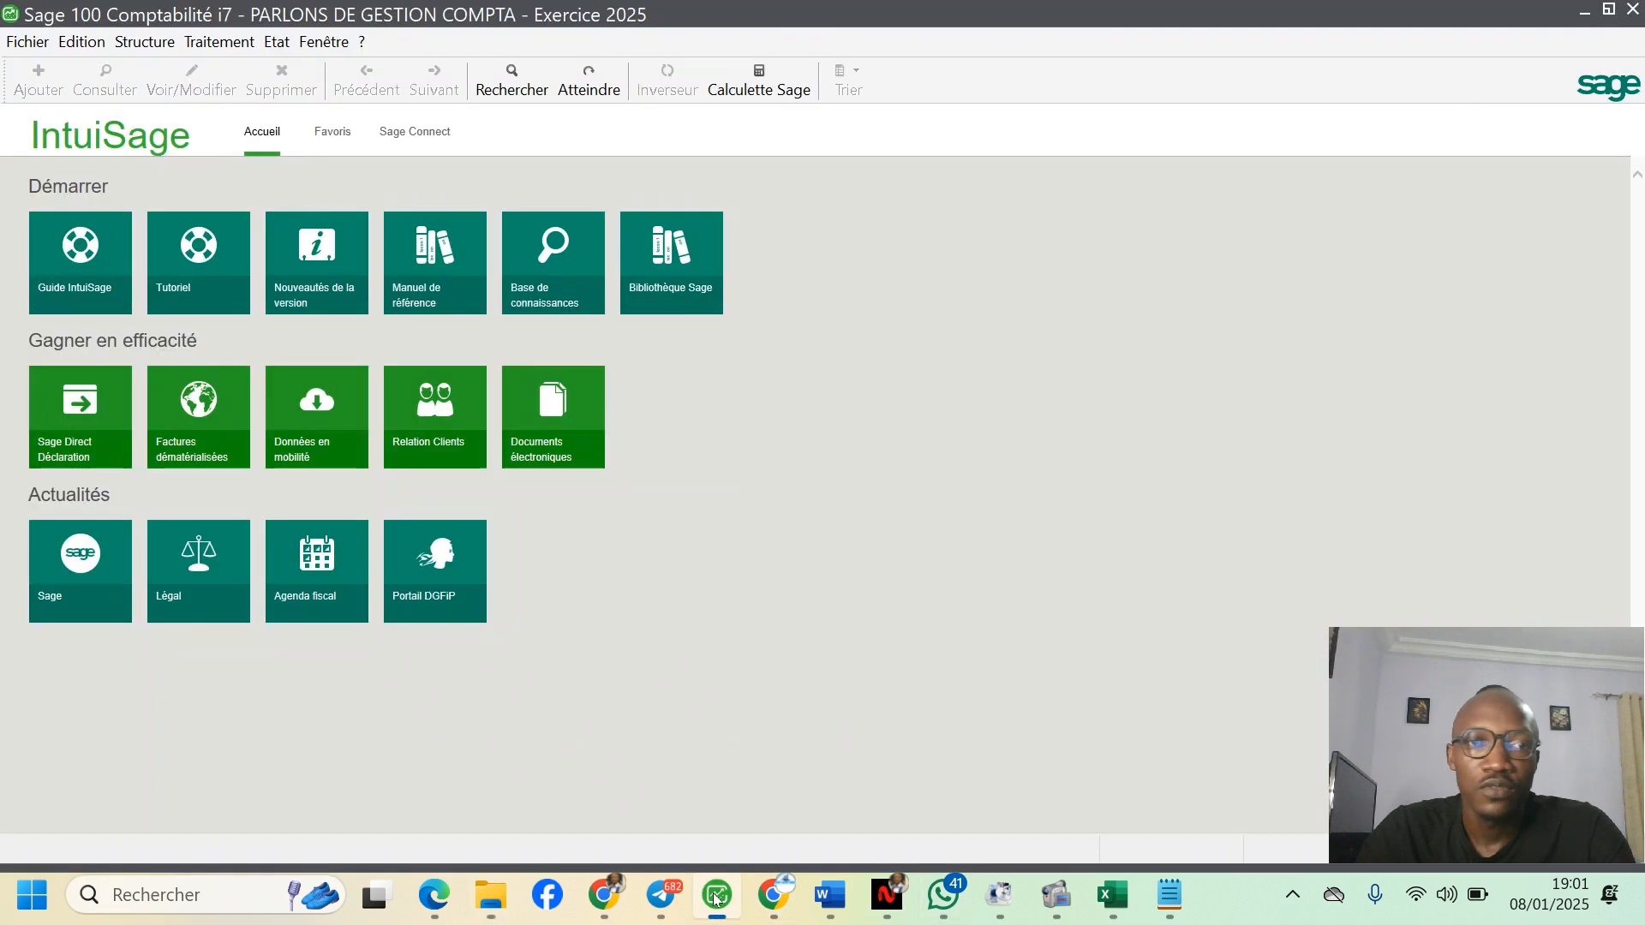
pyautogui.click(31, 42)
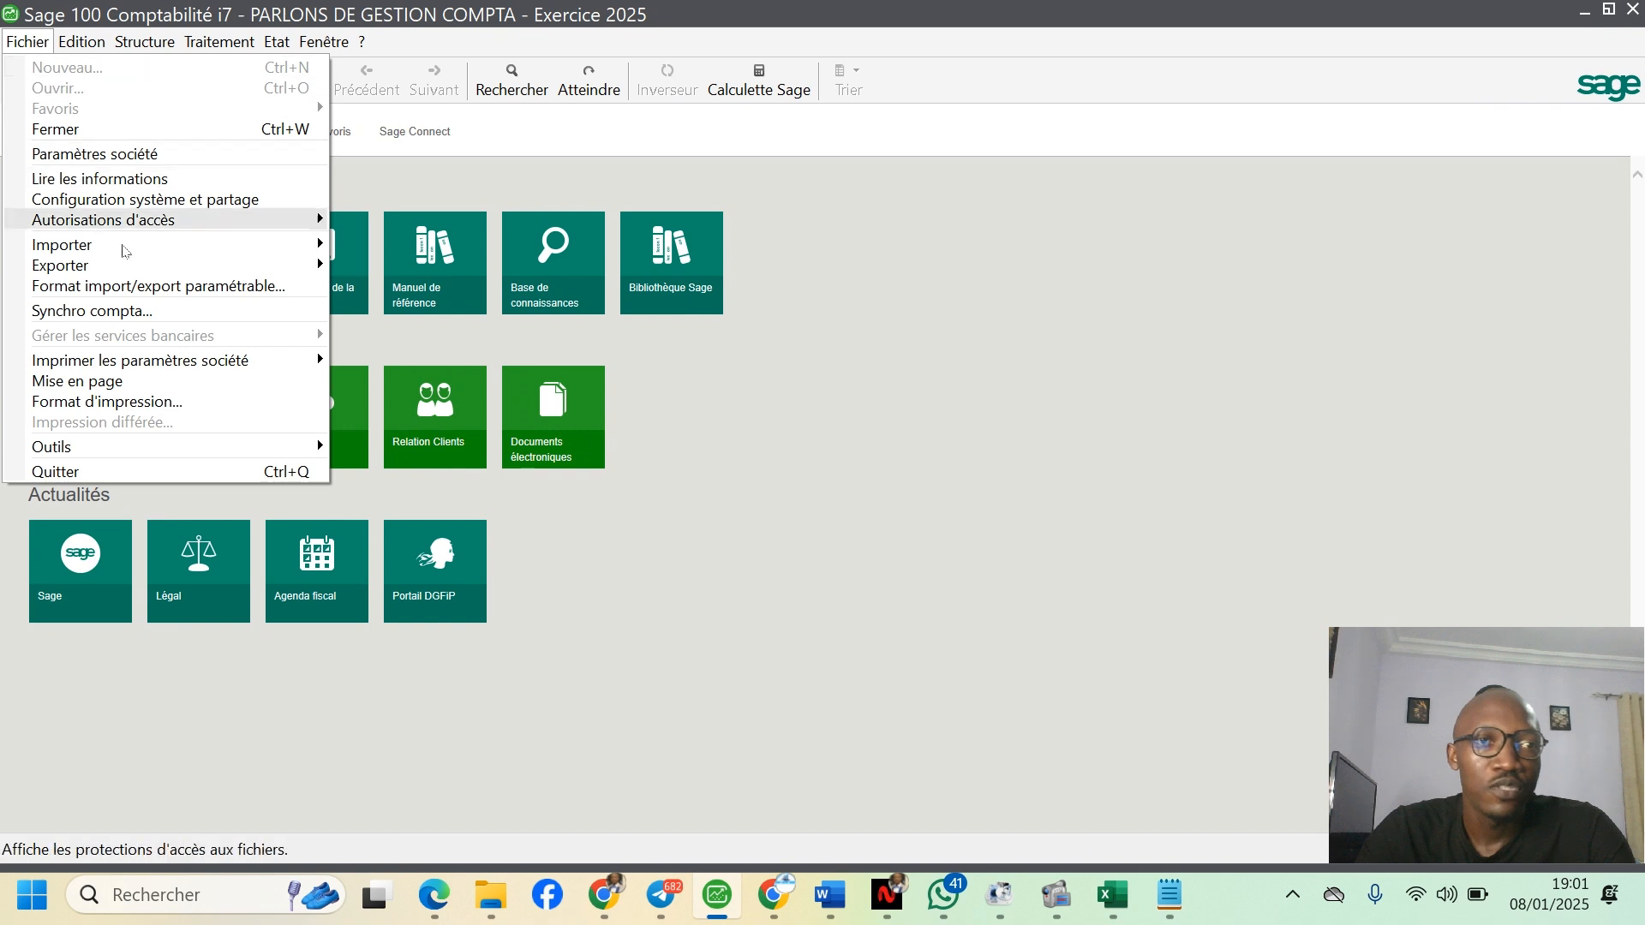
pyautogui.moveTo(270, 251)
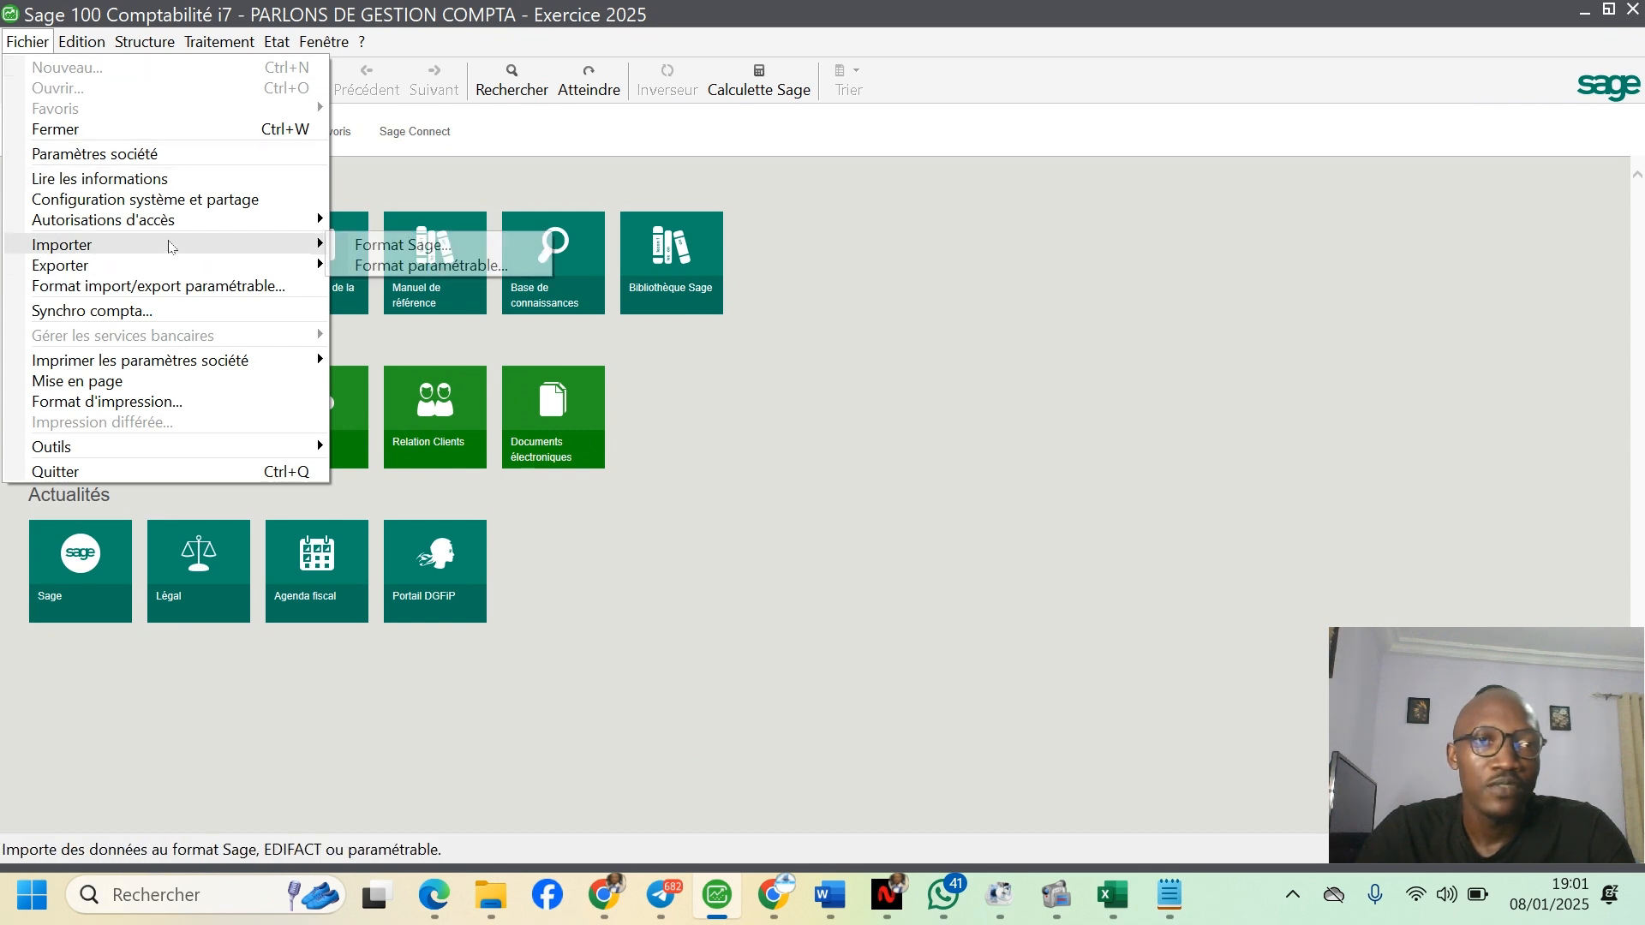
pyautogui.moveTo(99, 251)
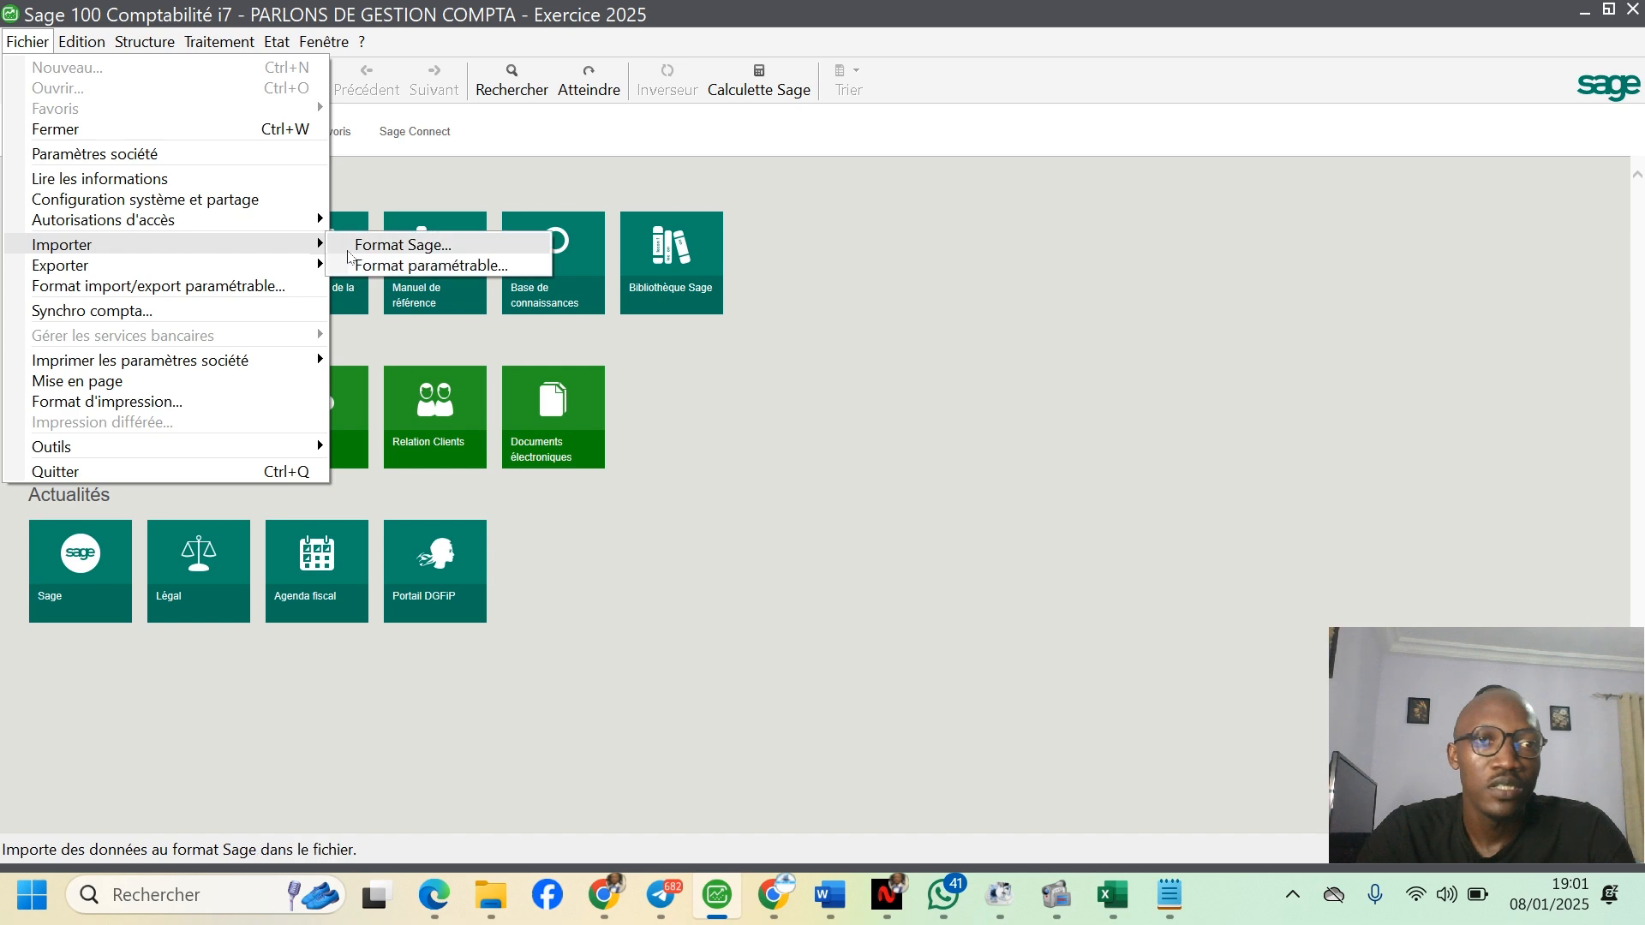
pyautogui.click(442, 269)
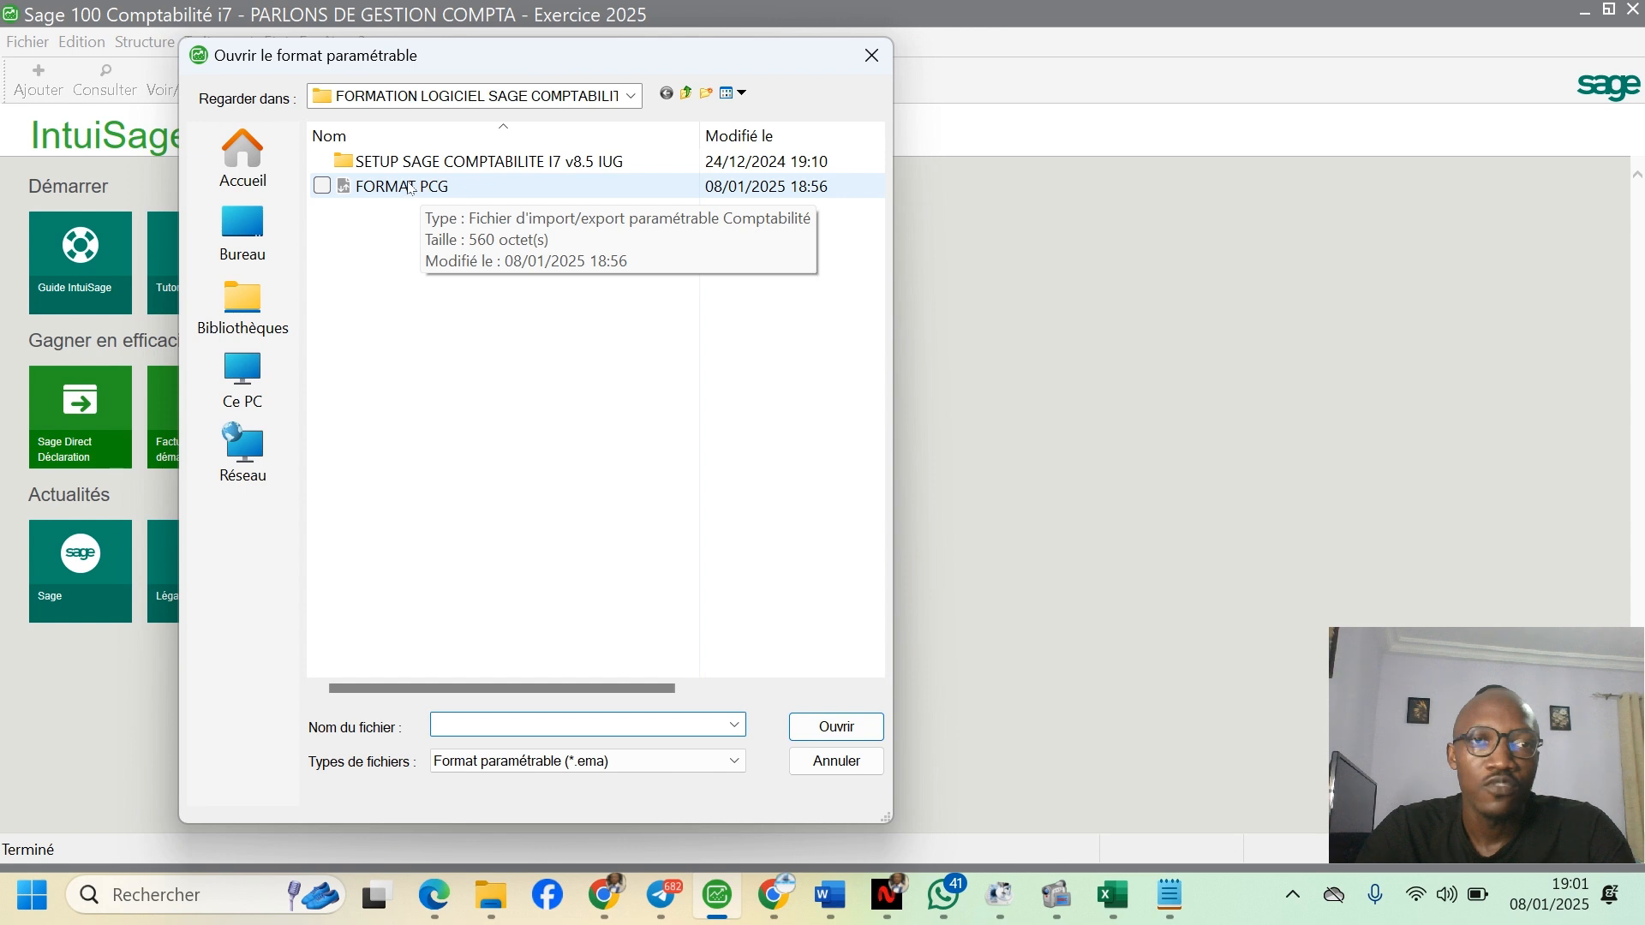
pyautogui.click(409, 187)
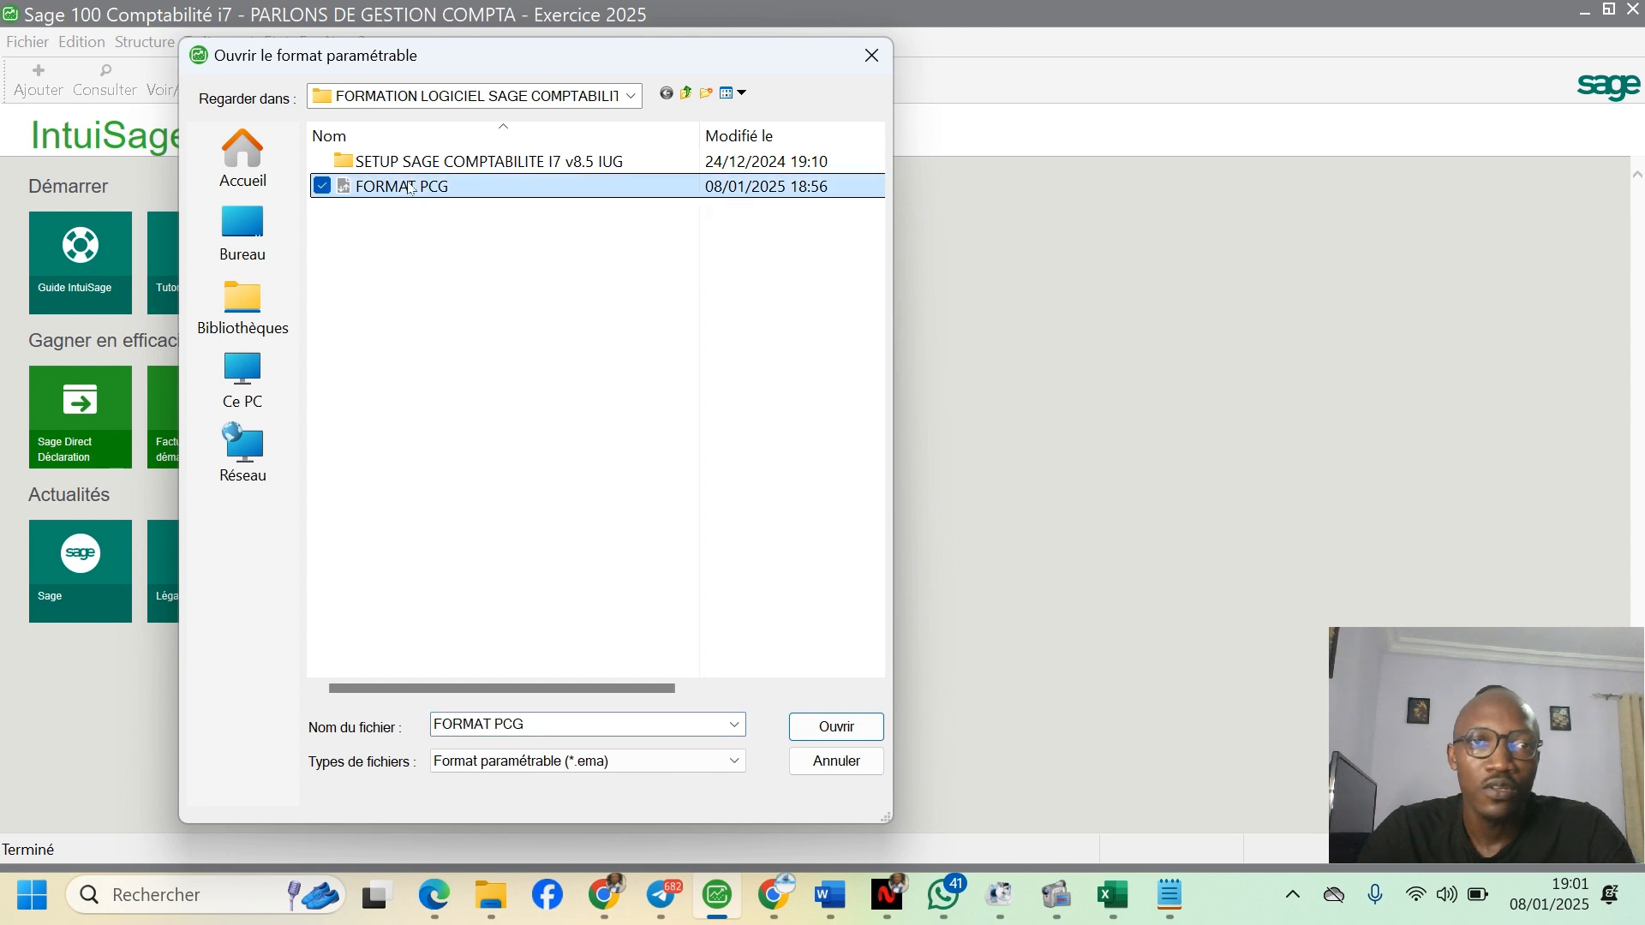
pyautogui.click(850, 734)
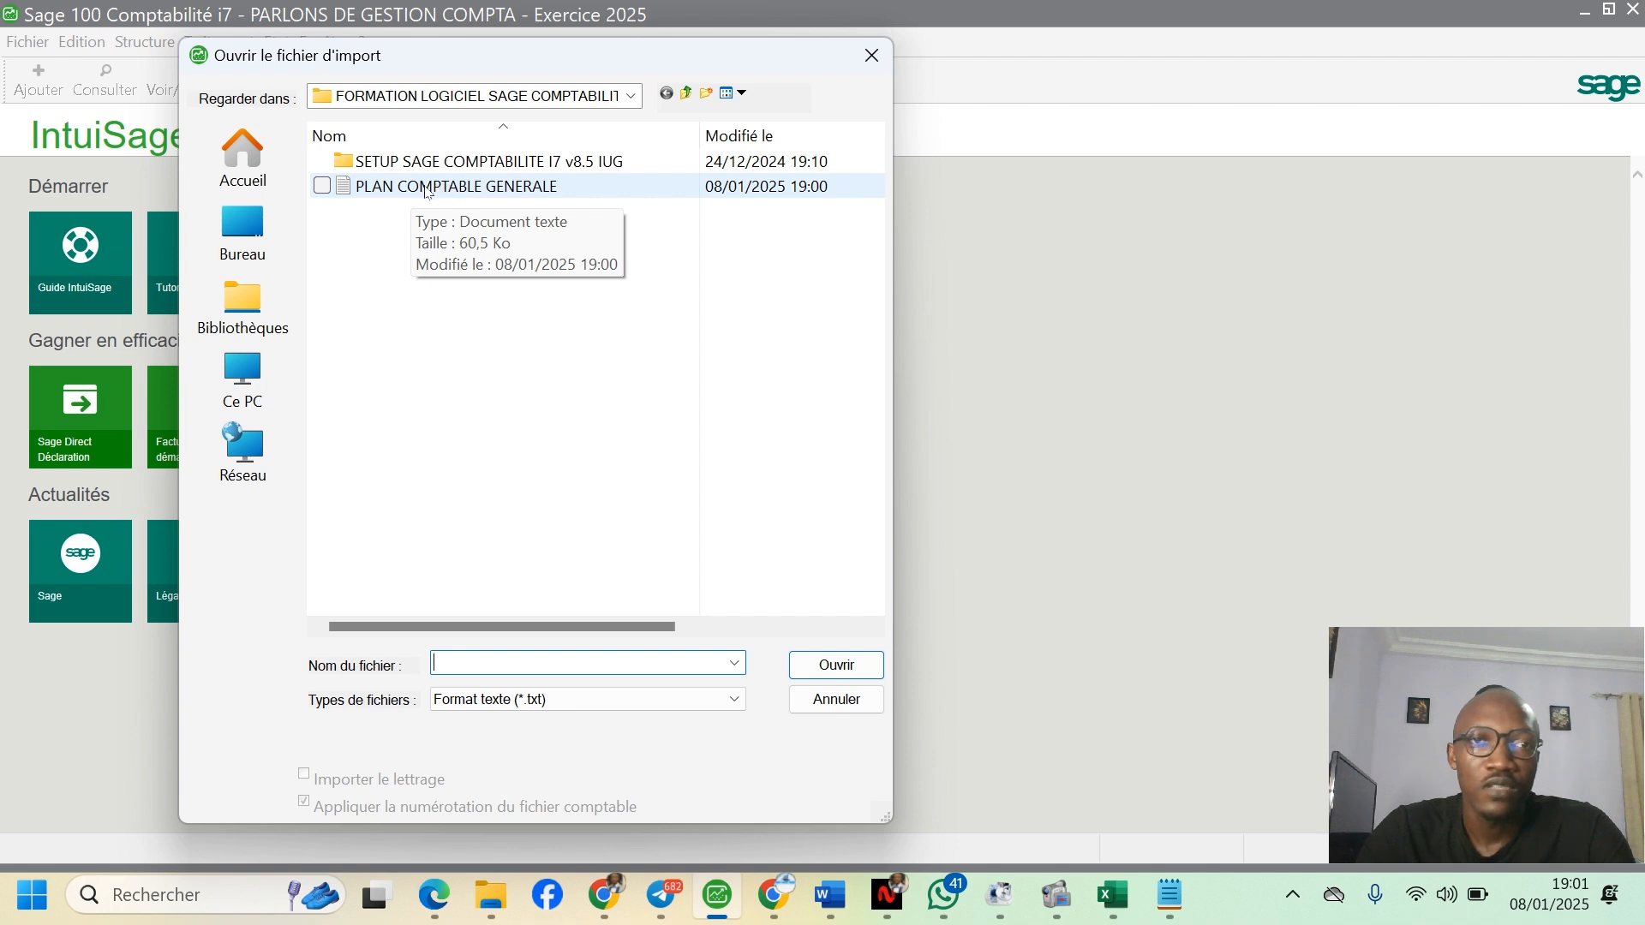
# - Import the accounts from the PLAN COMPTABLE GENERALE text file and dismiss the closing message
pyautogui.click(423, 189)
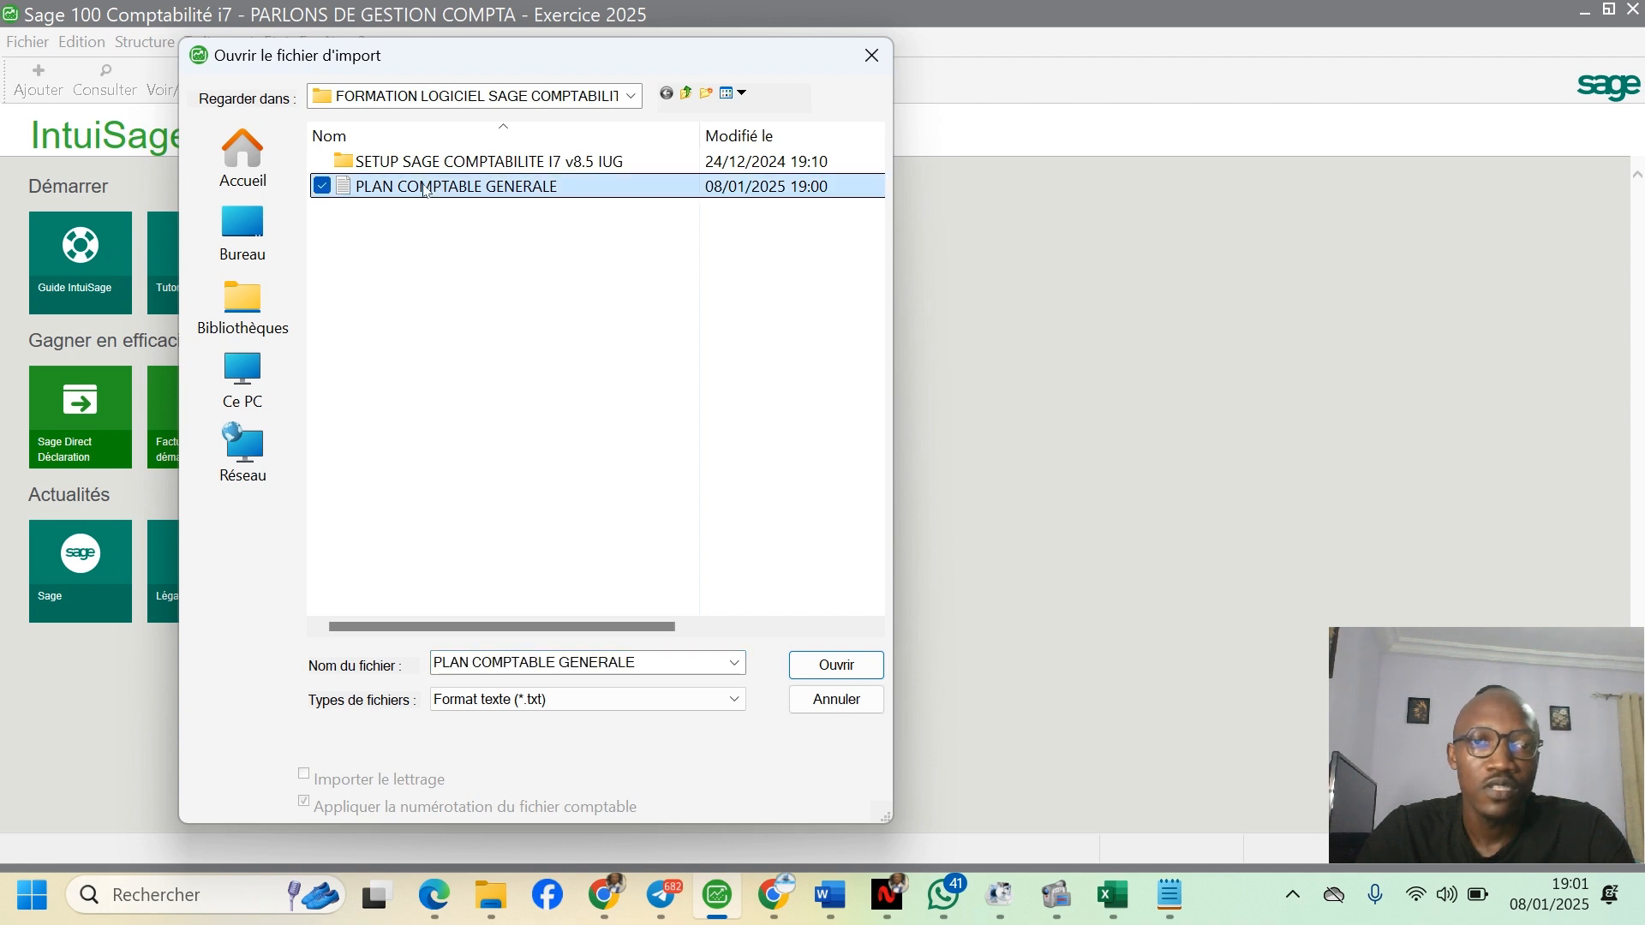
pyautogui.click(827, 668)
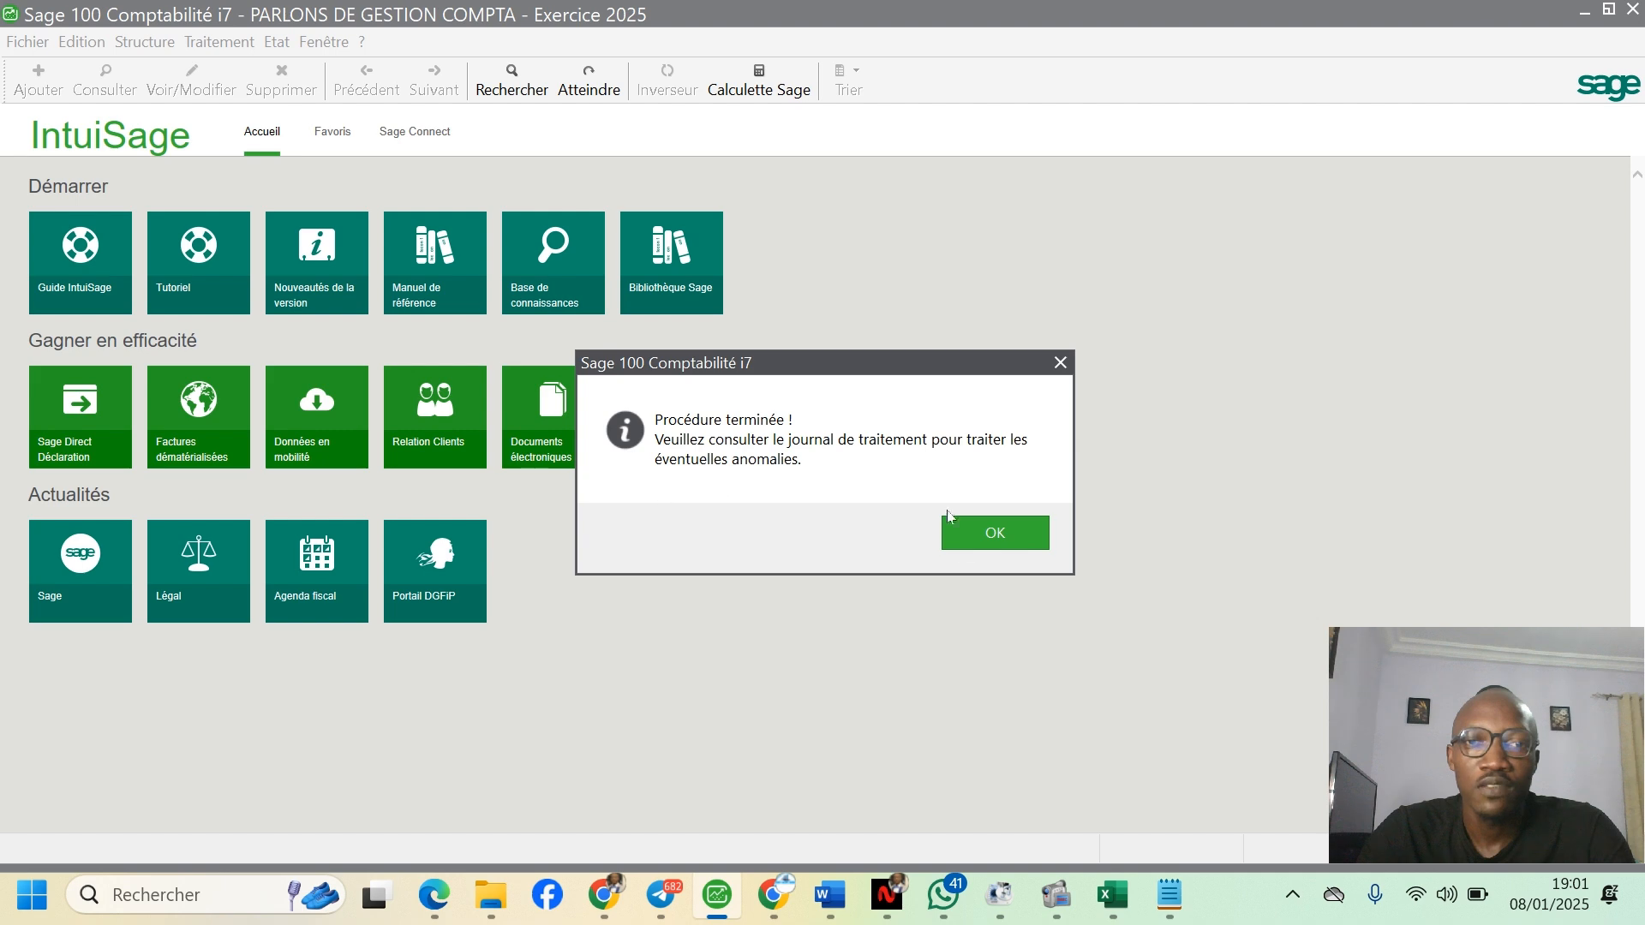
pyautogui.click(990, 535)
# - Open the Plan Comptable, review the imported account numbers and titles, and close the list
pyautogui.click(144, 41)
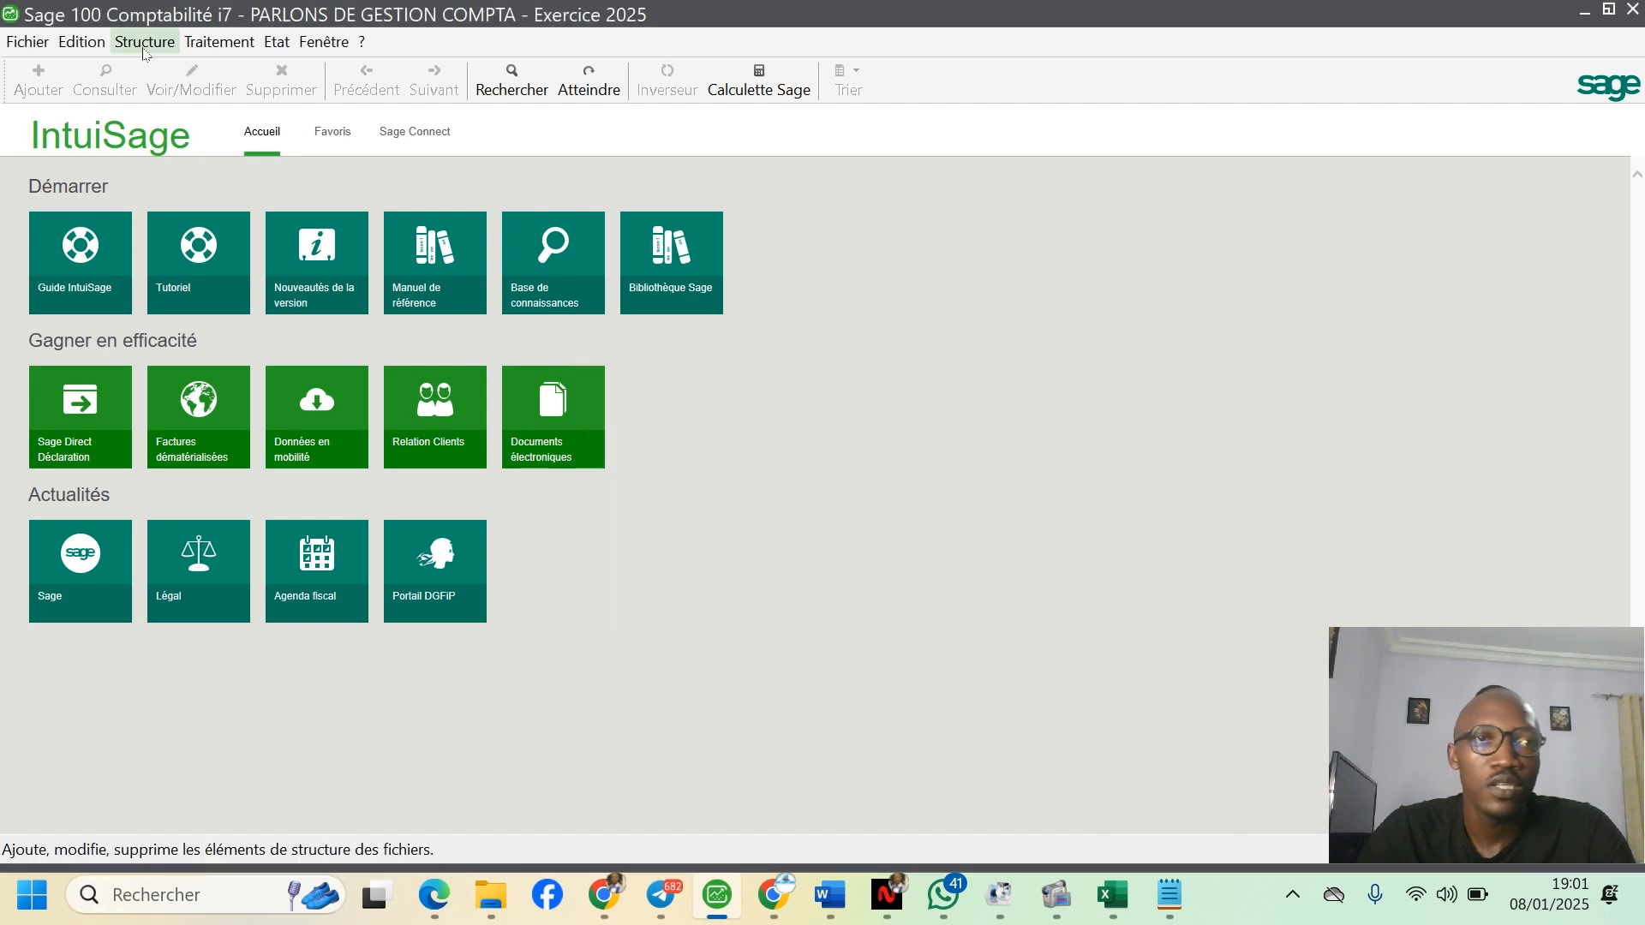
pyautogui.click(188, 65)
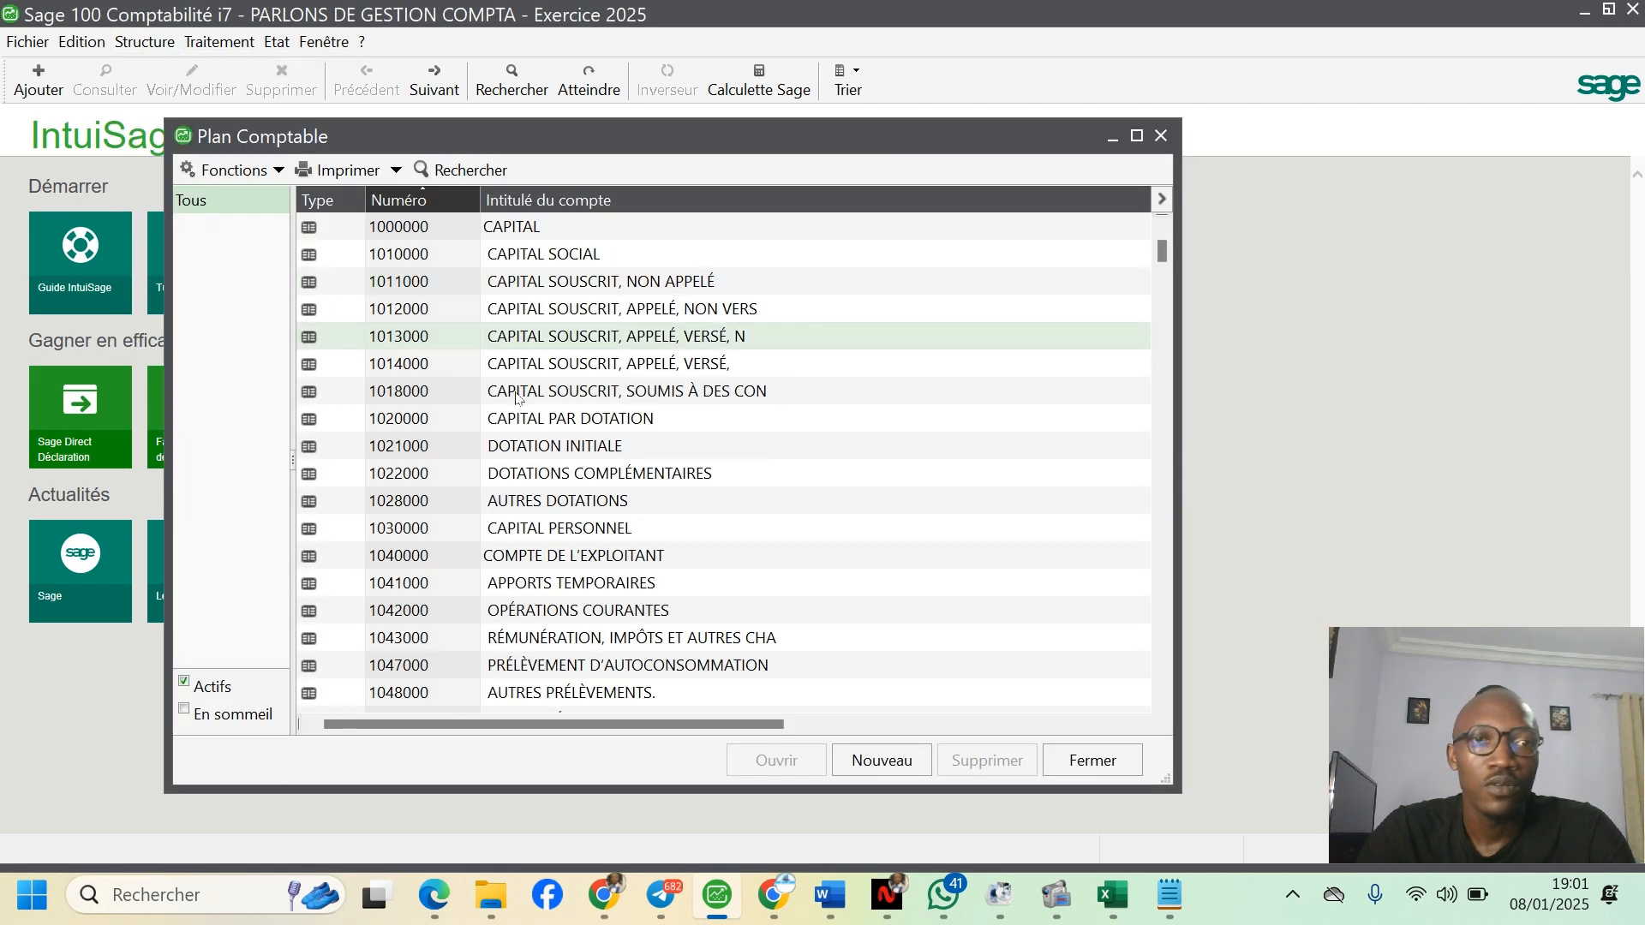
pyautogui.scroll(-10, 754, 424)
pyautogui.scroll(-20, 774, 423)
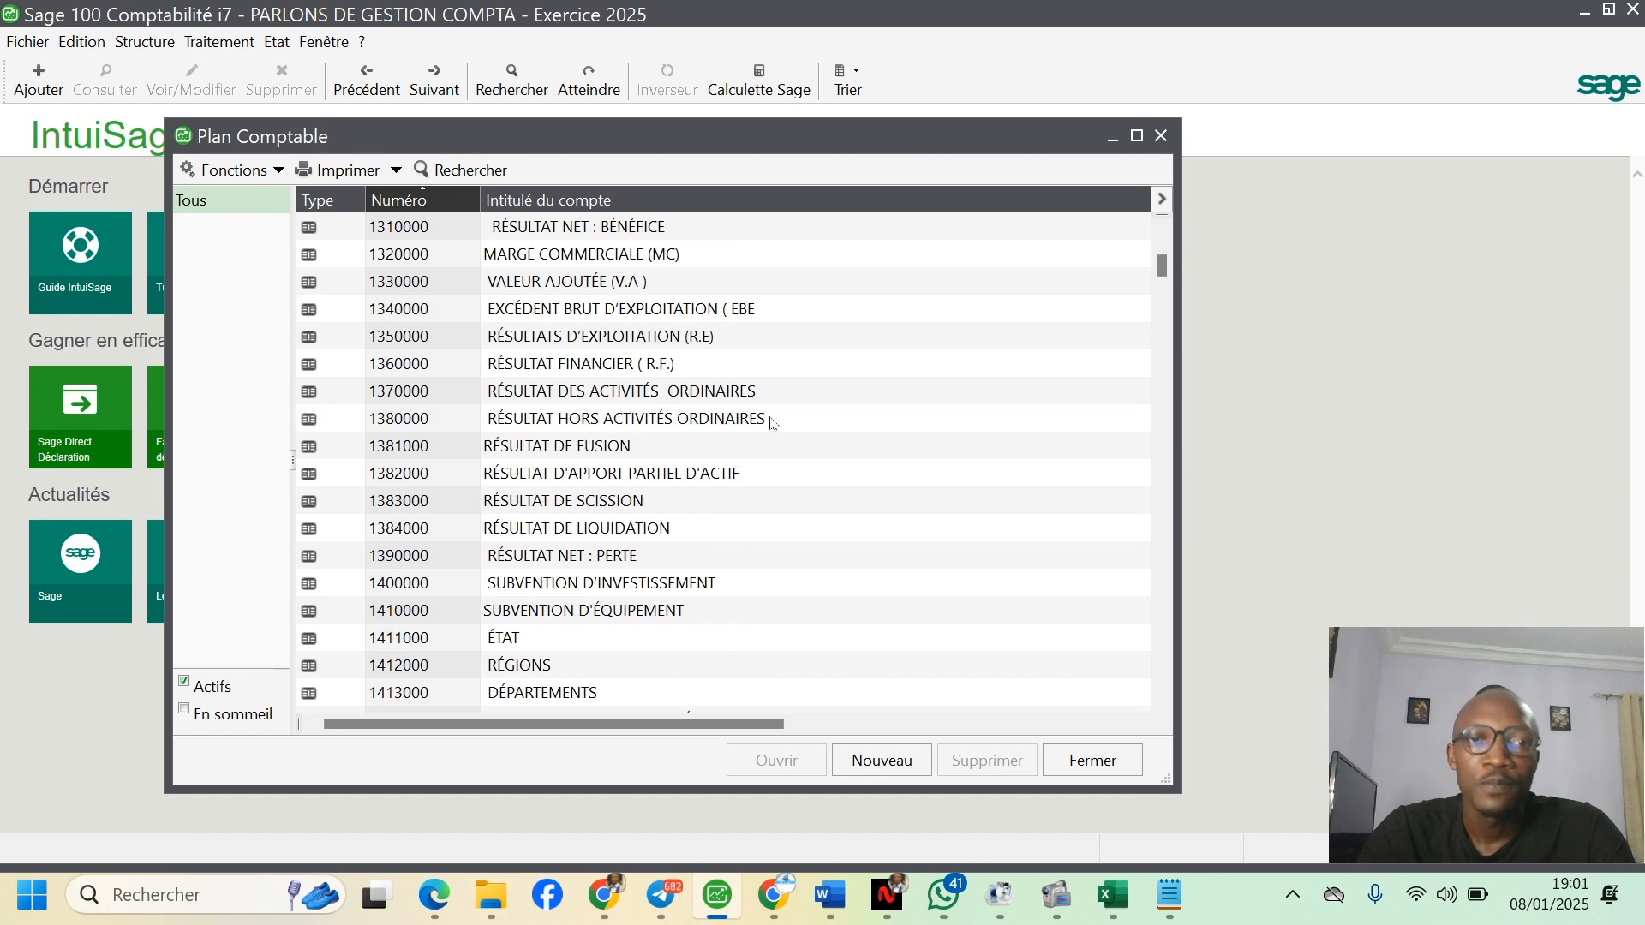
pyautogui.scroll(-15, 774, 422)
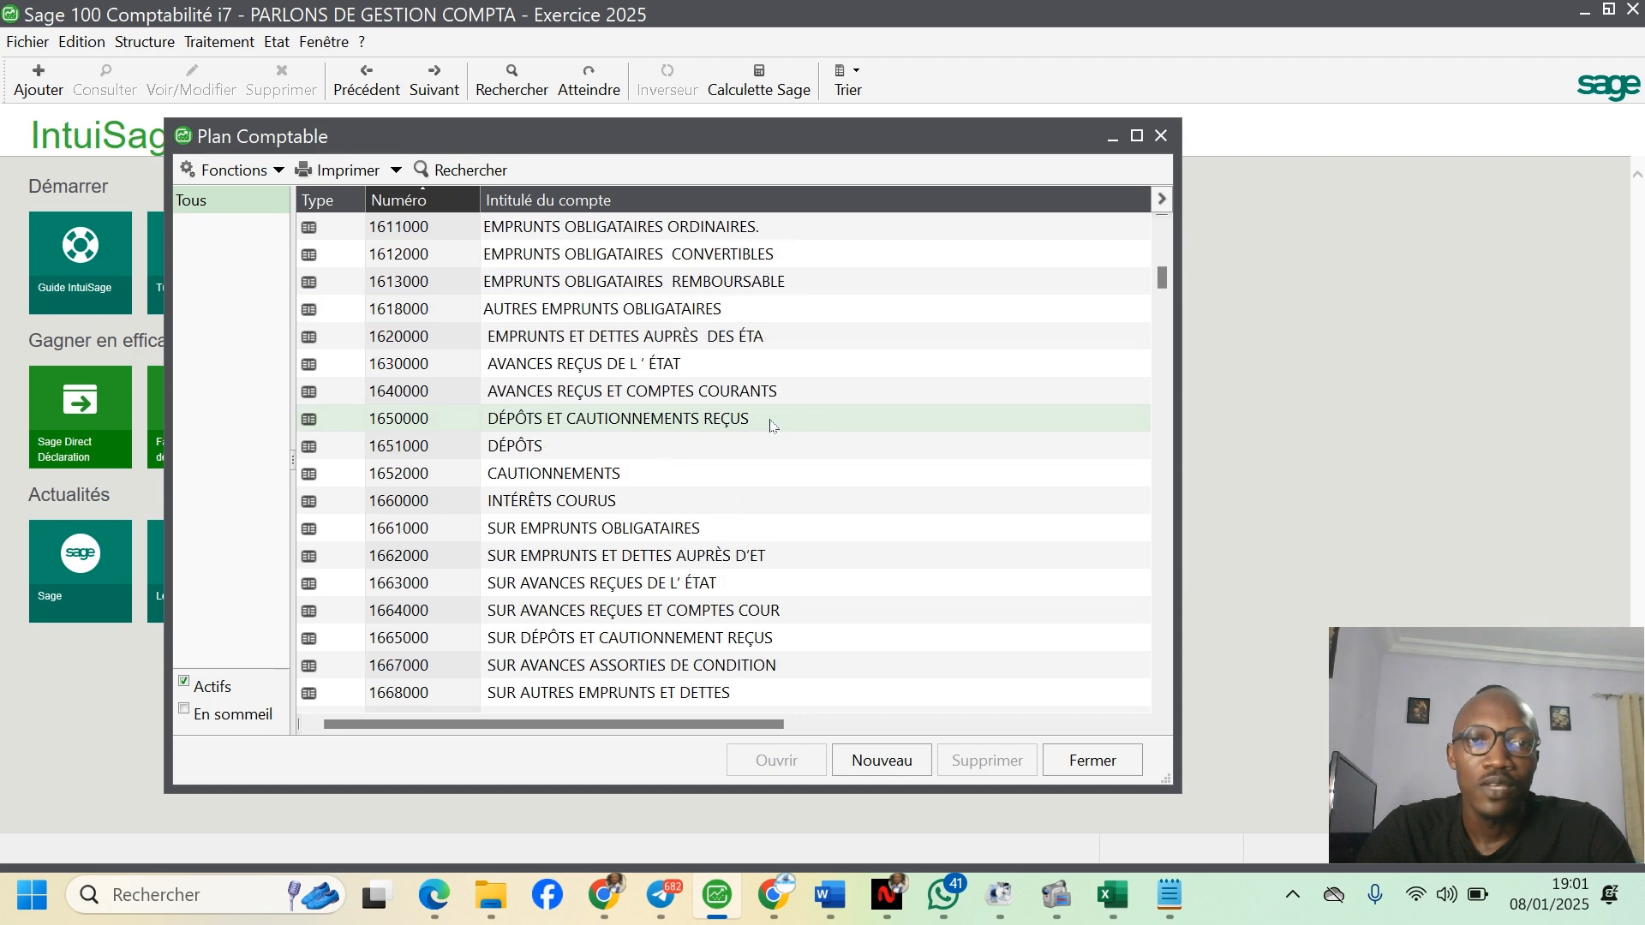
pyautogui.scroll(-12, 774, 422)
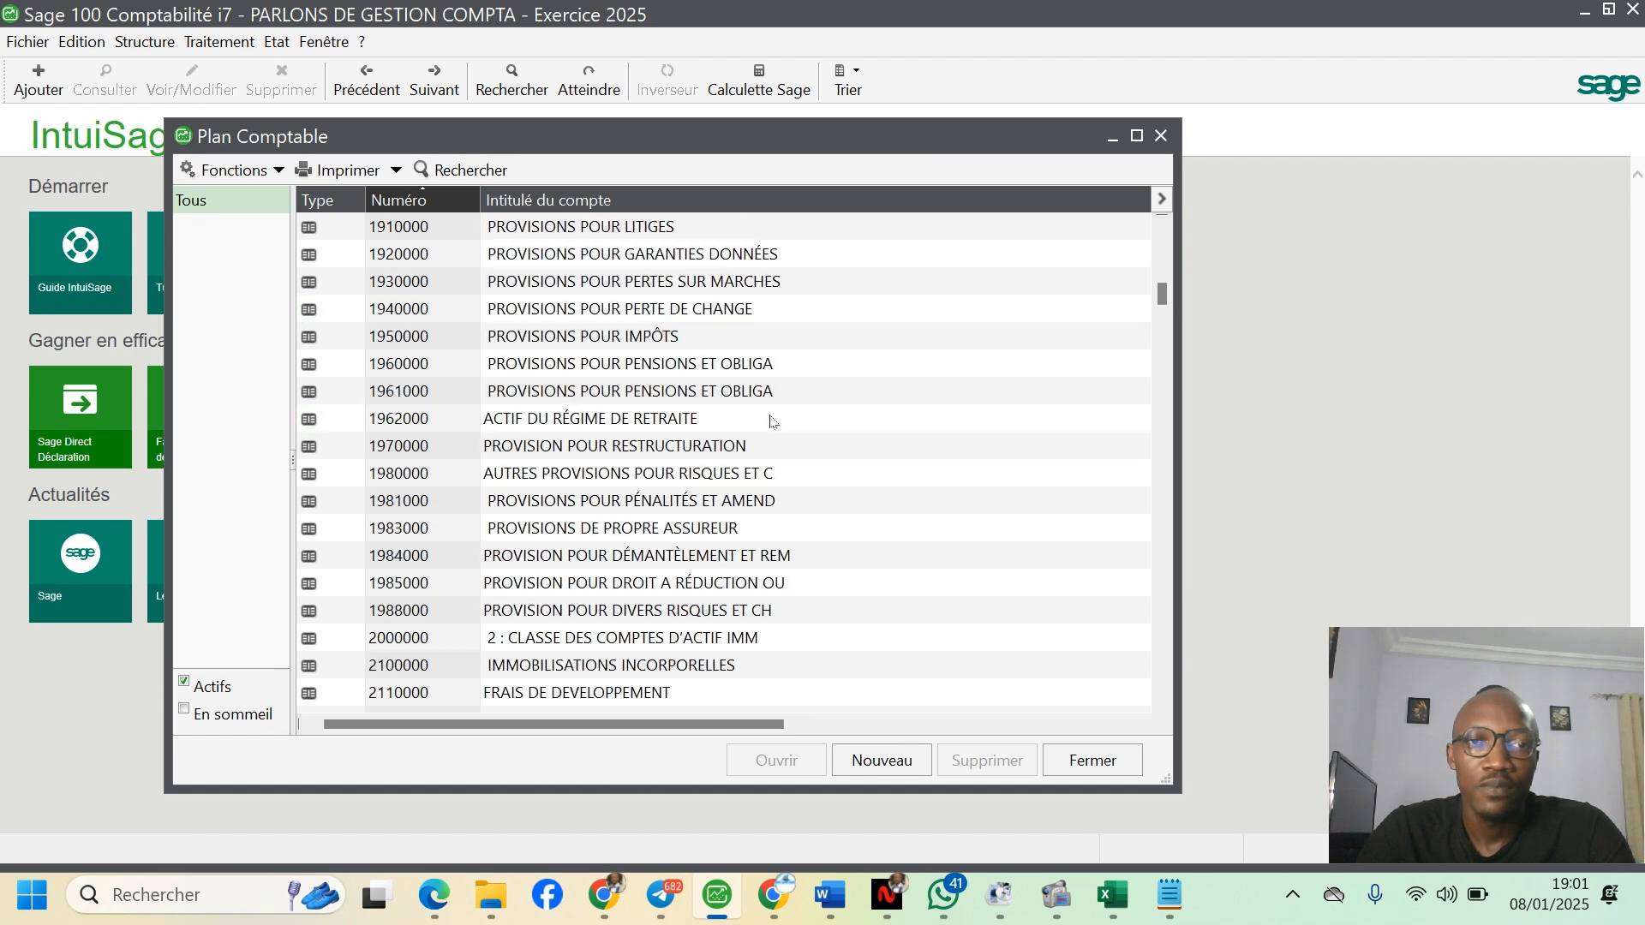
pyautogui.moveTo(1162, 297); pyautogui.dragTo(1191, 206)
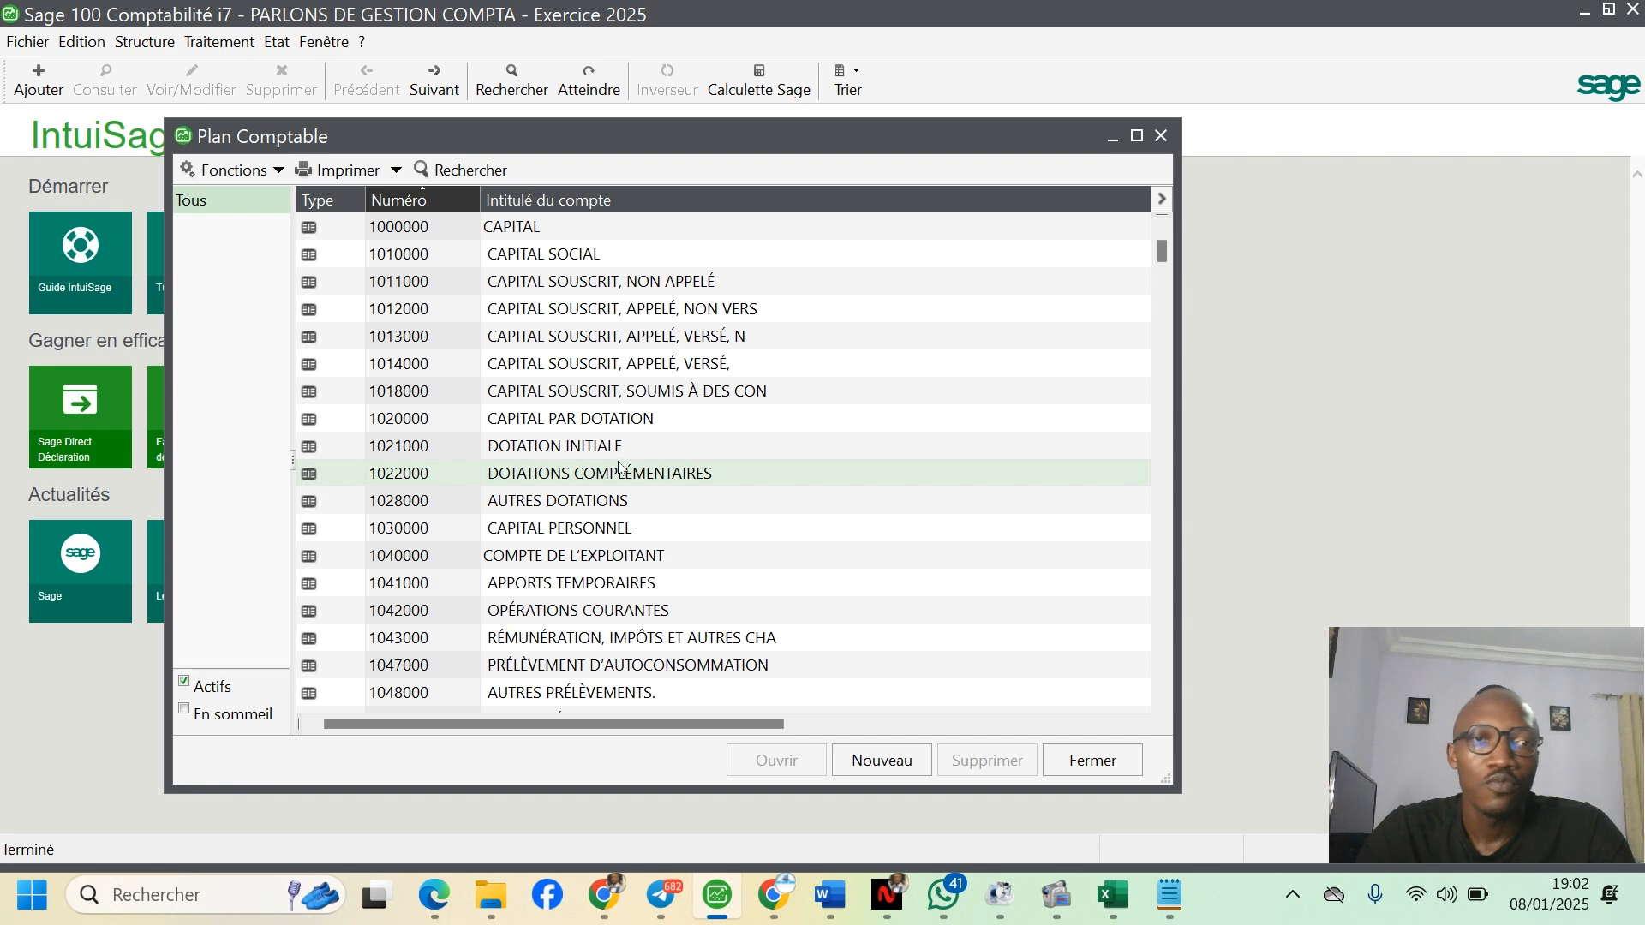
pyautogui.scroll(-10, 619, 468)
pyautogui.scroll(-10, 620, 468)
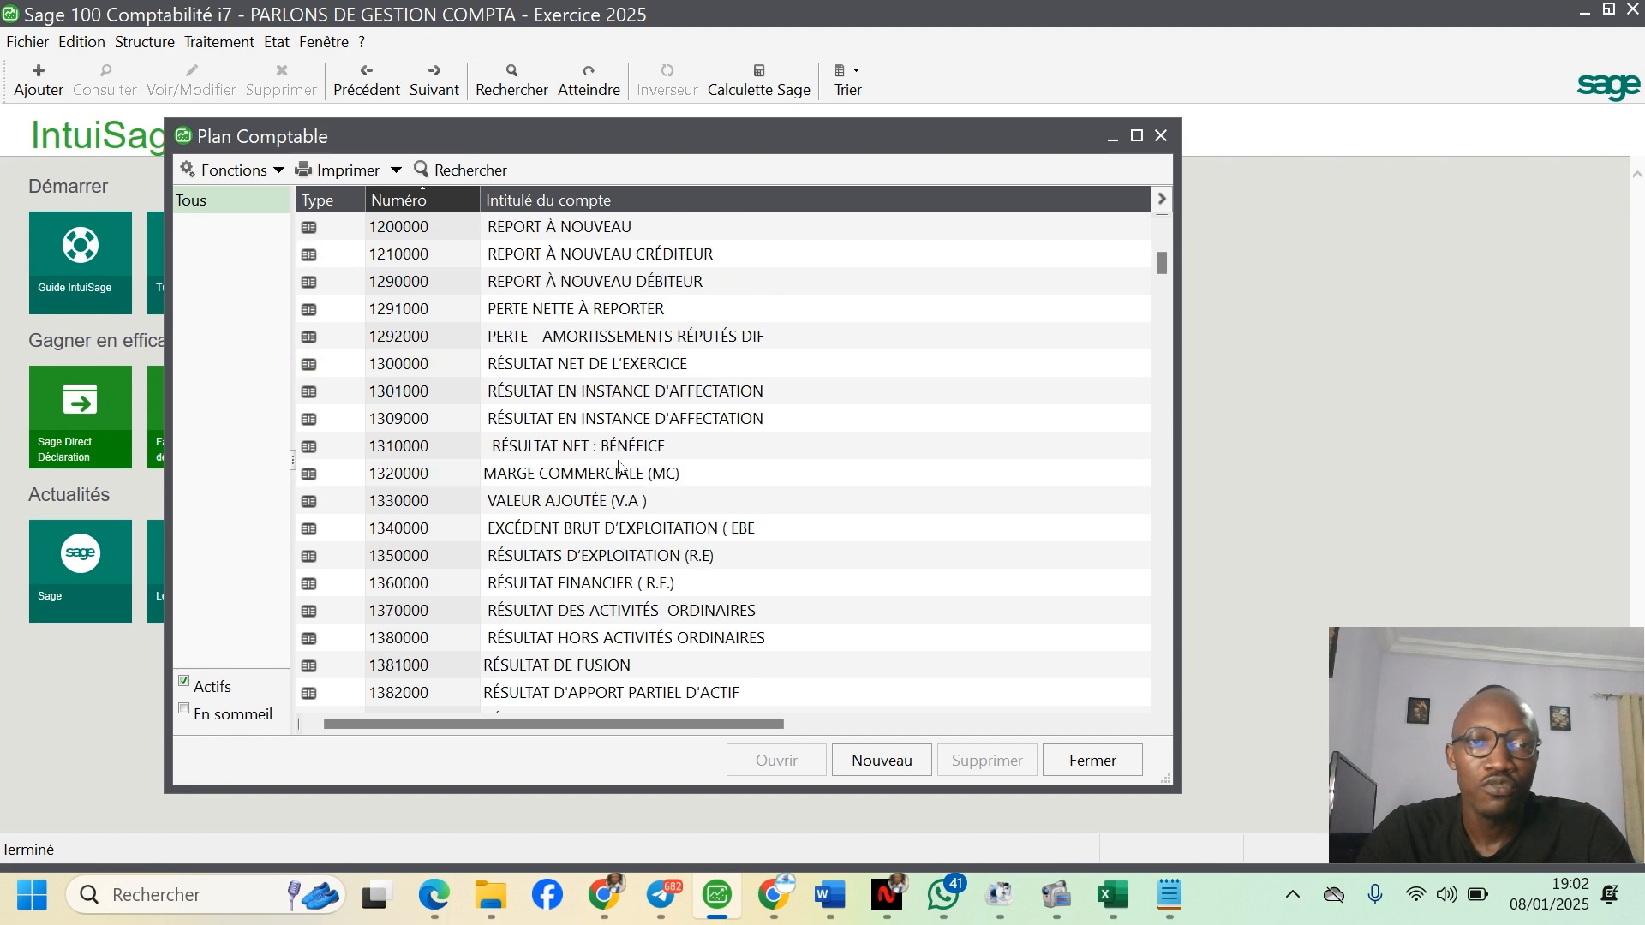
pyautogui.scroll(-15, 620, 465)
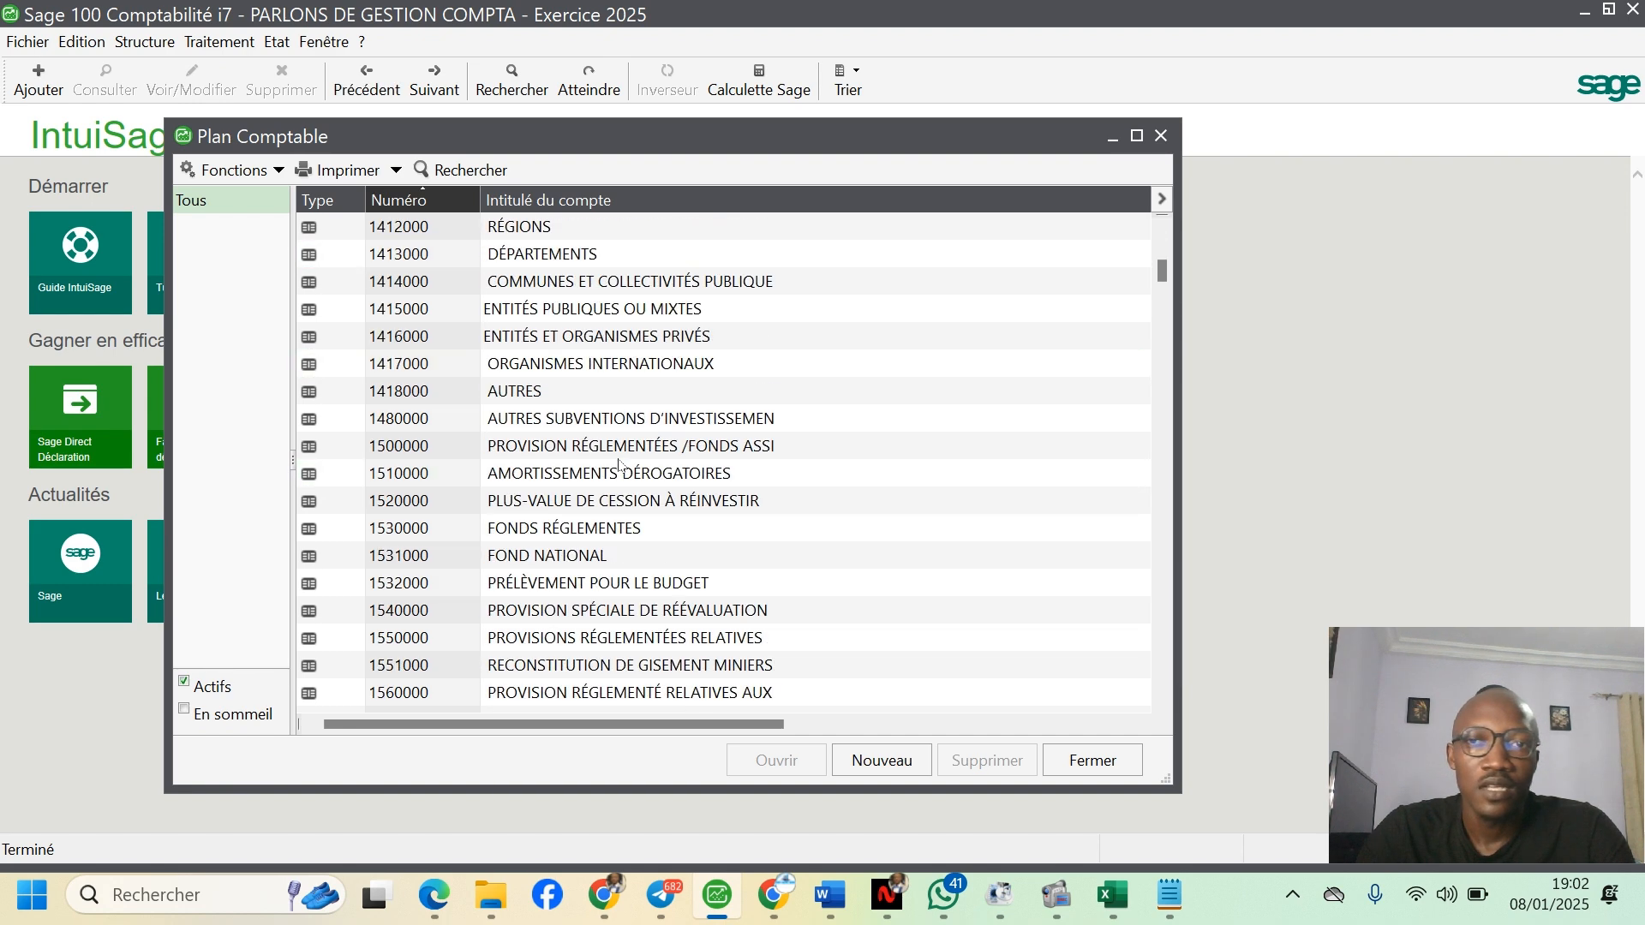
pyautogui.scroll(-5, 619, 466)
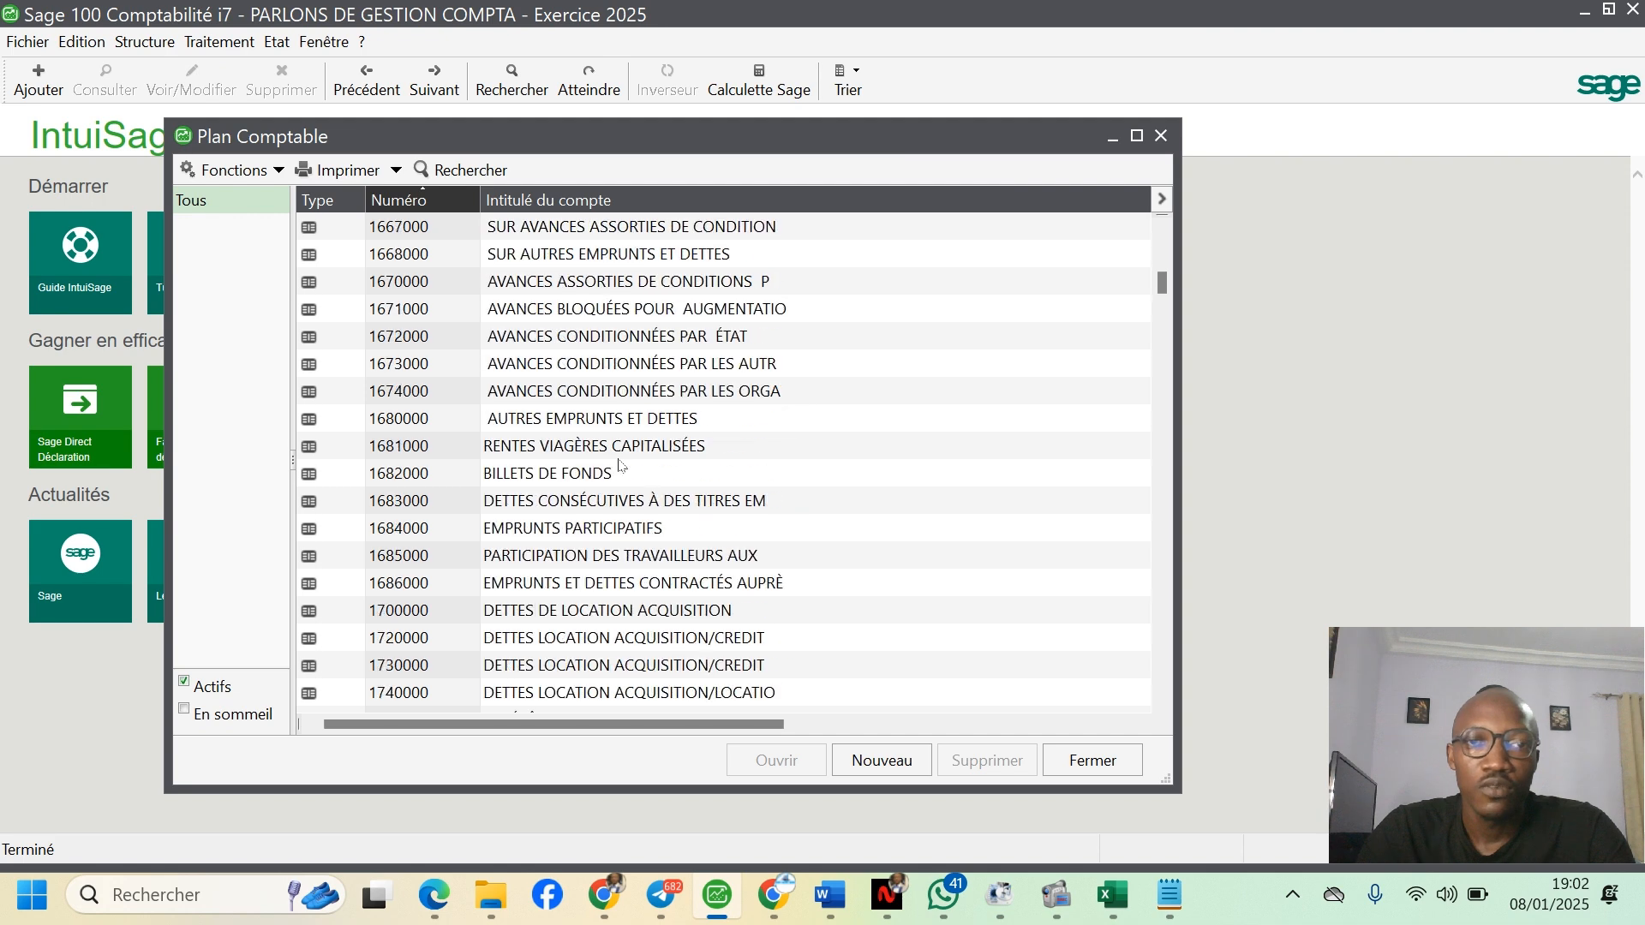
pyautogui.scroll(15, 621, 463)
pyautogui.scroll(20, 626, 463)
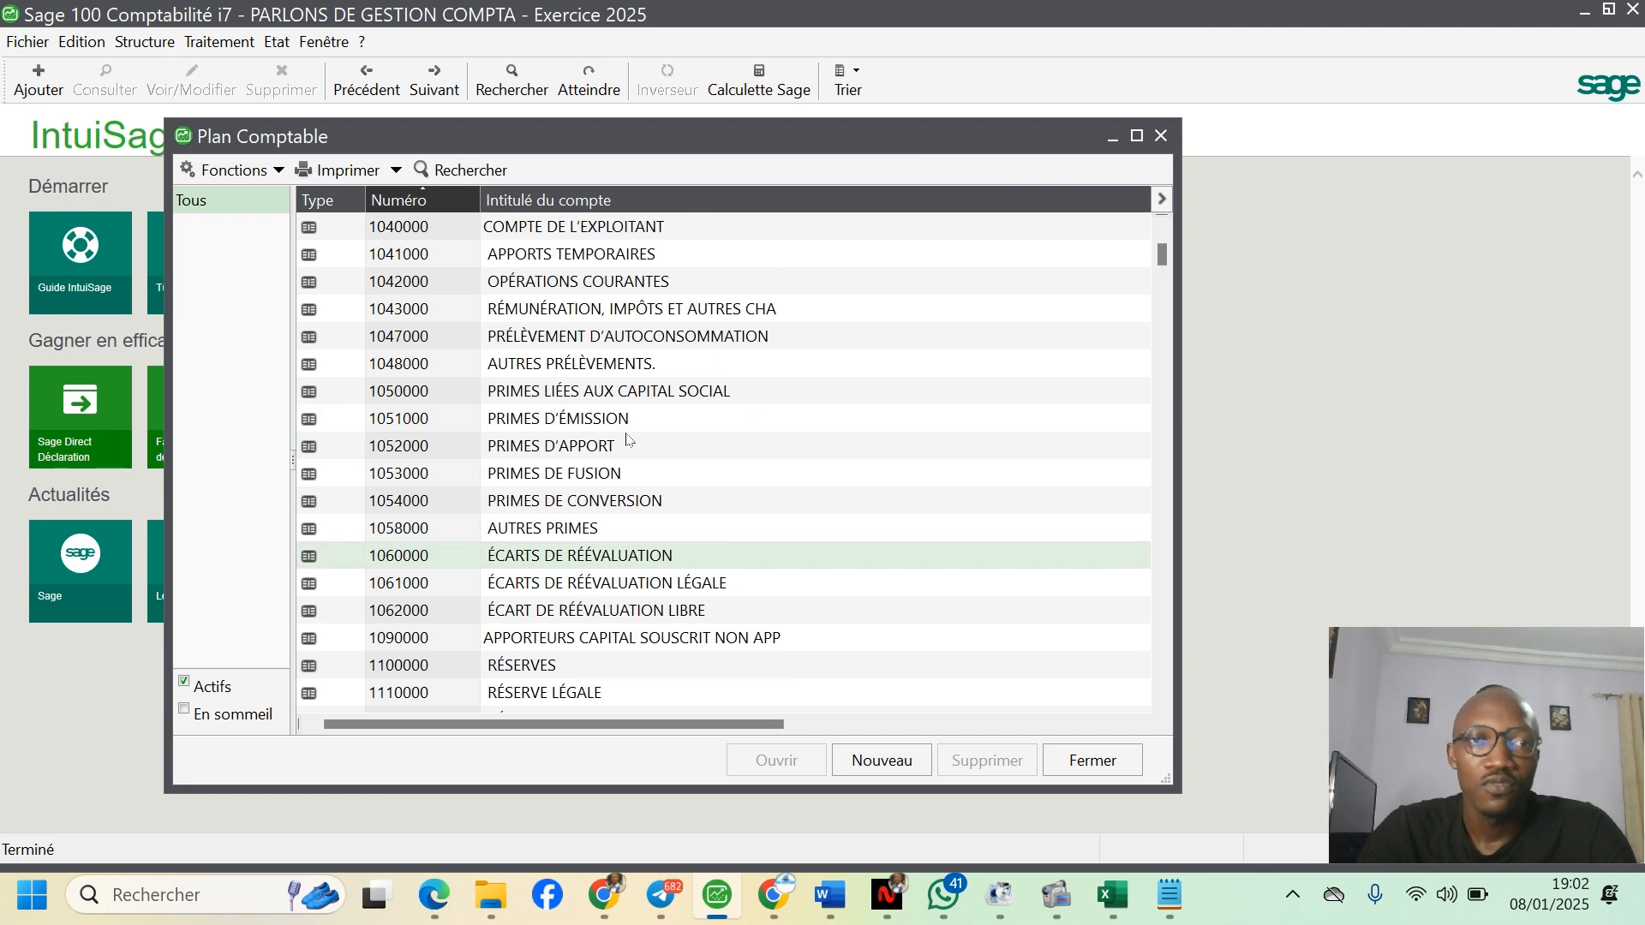
pyautogui.scroll(4, 628, 440)
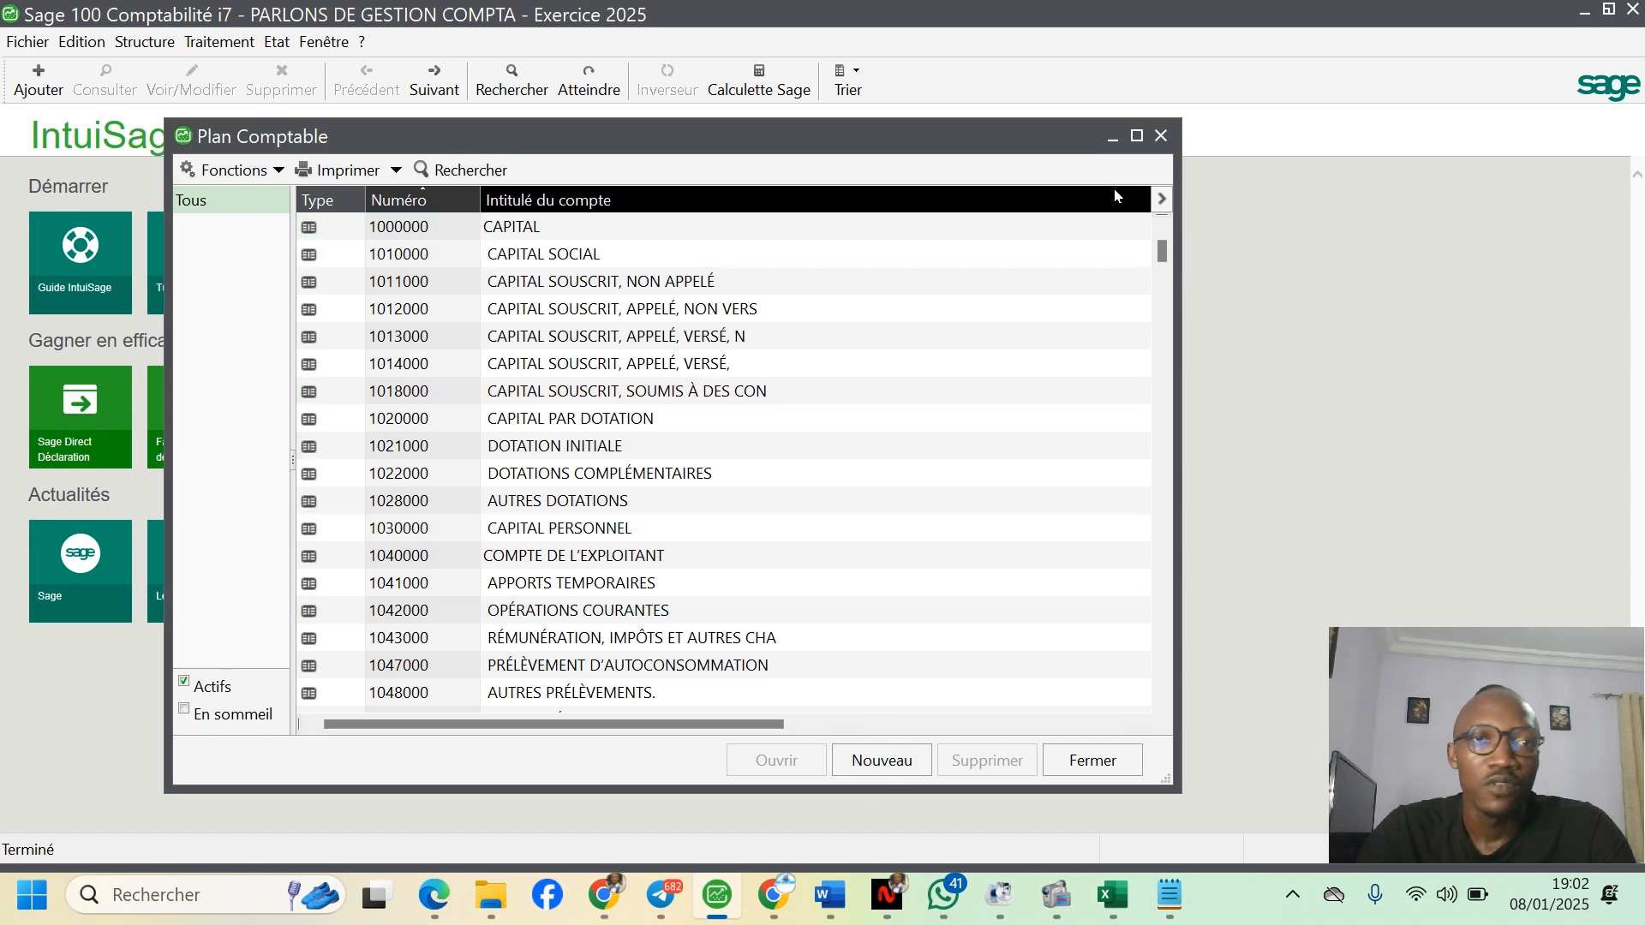
pyautogui.click(1162, 137)
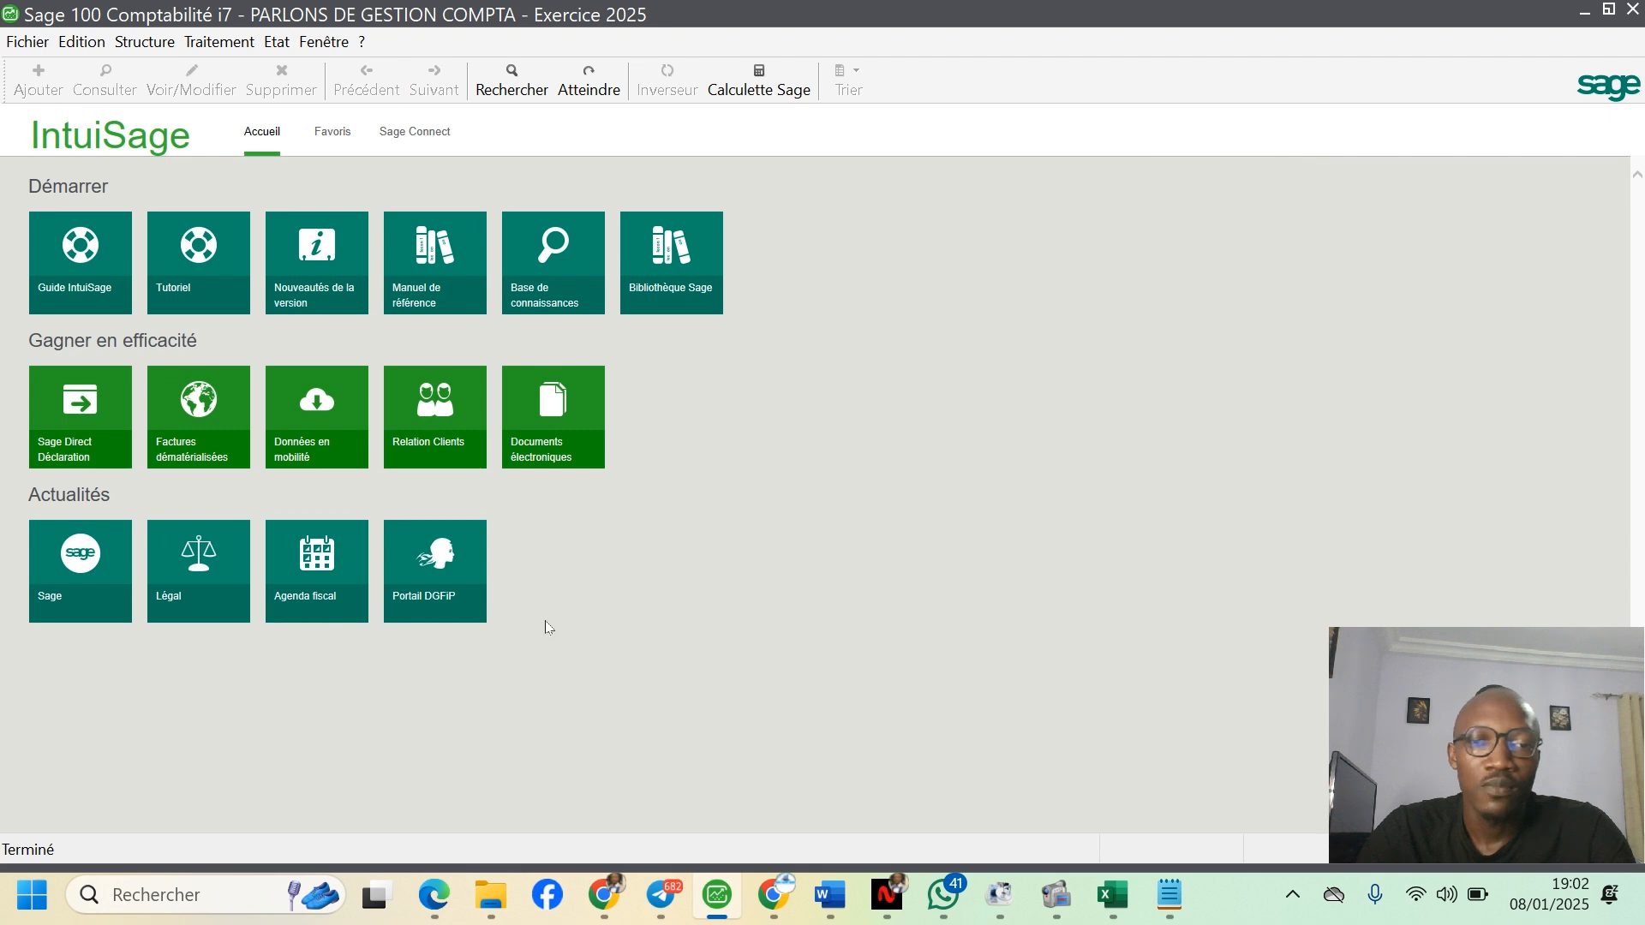
# - Check the chapter 3 outline in Word, return to Sage 100 Comptabilité and open the Plan tiers list, moving its window toward the middle
pyautogui.click(830, 894)
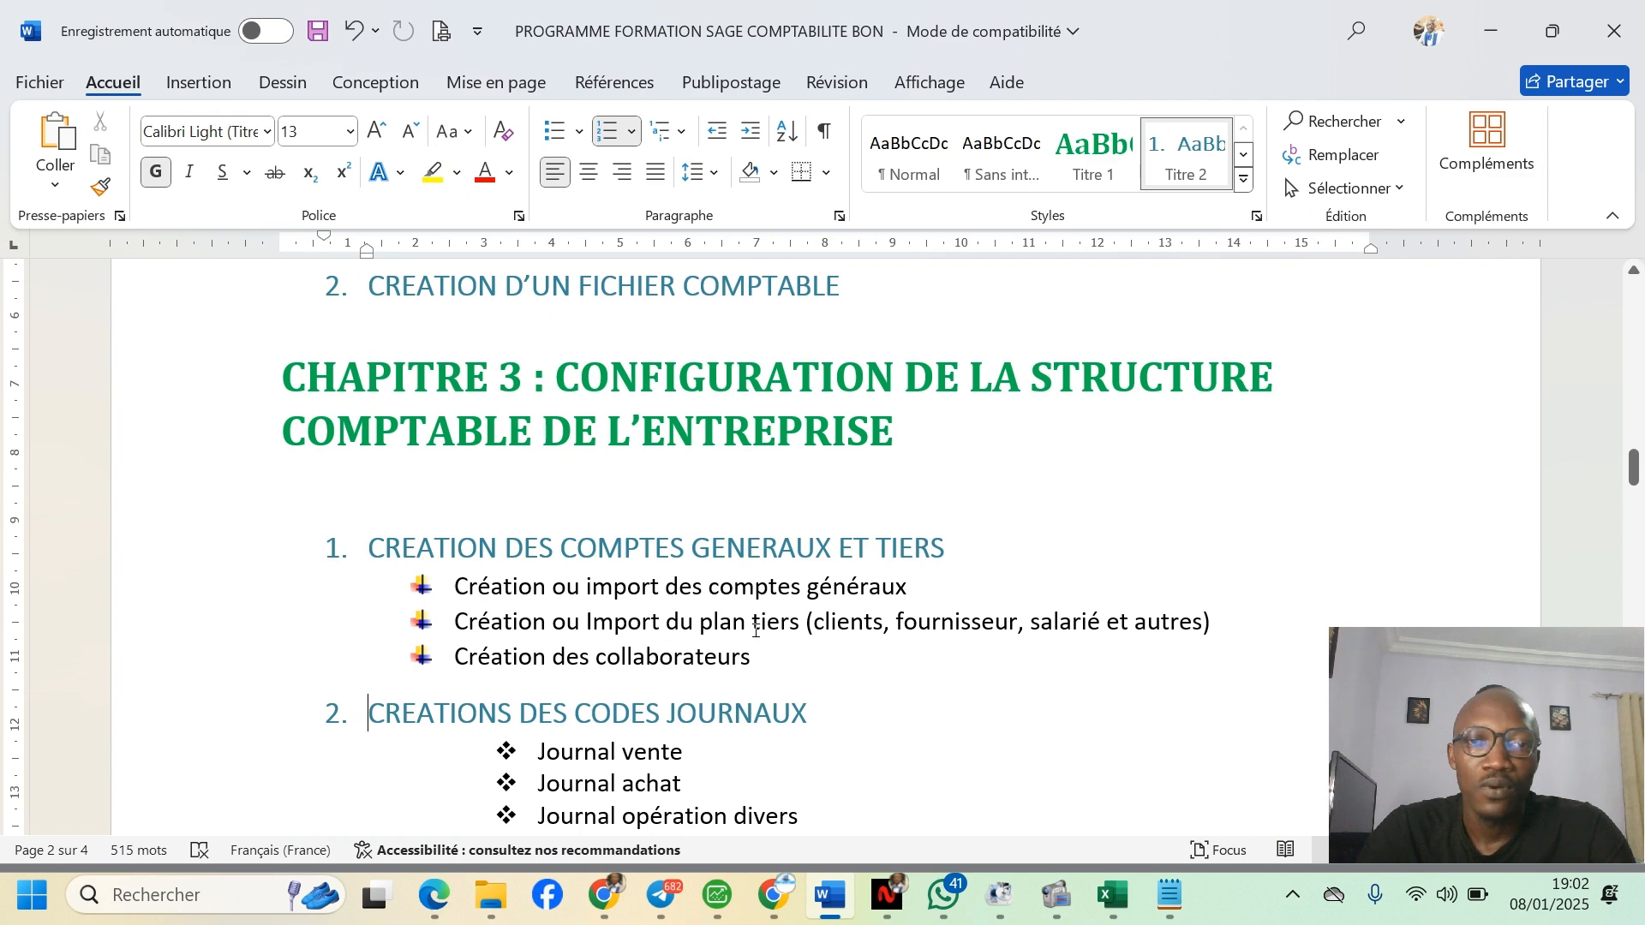
pyautogui.click(717, 908)
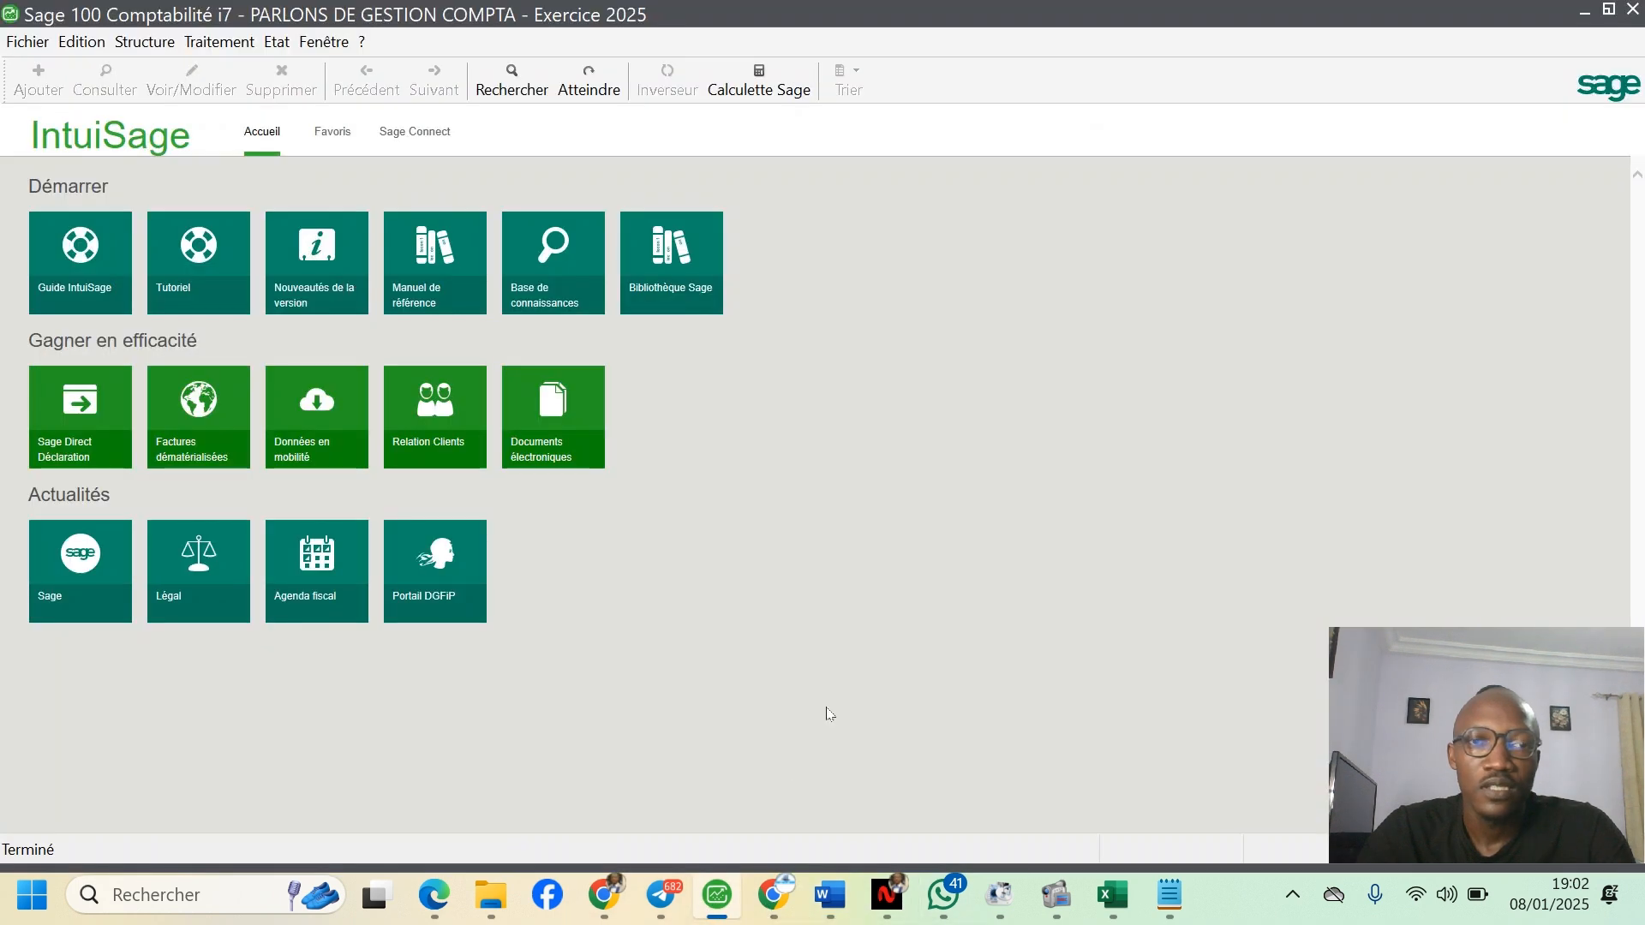
pyautogui.click(131, 41)
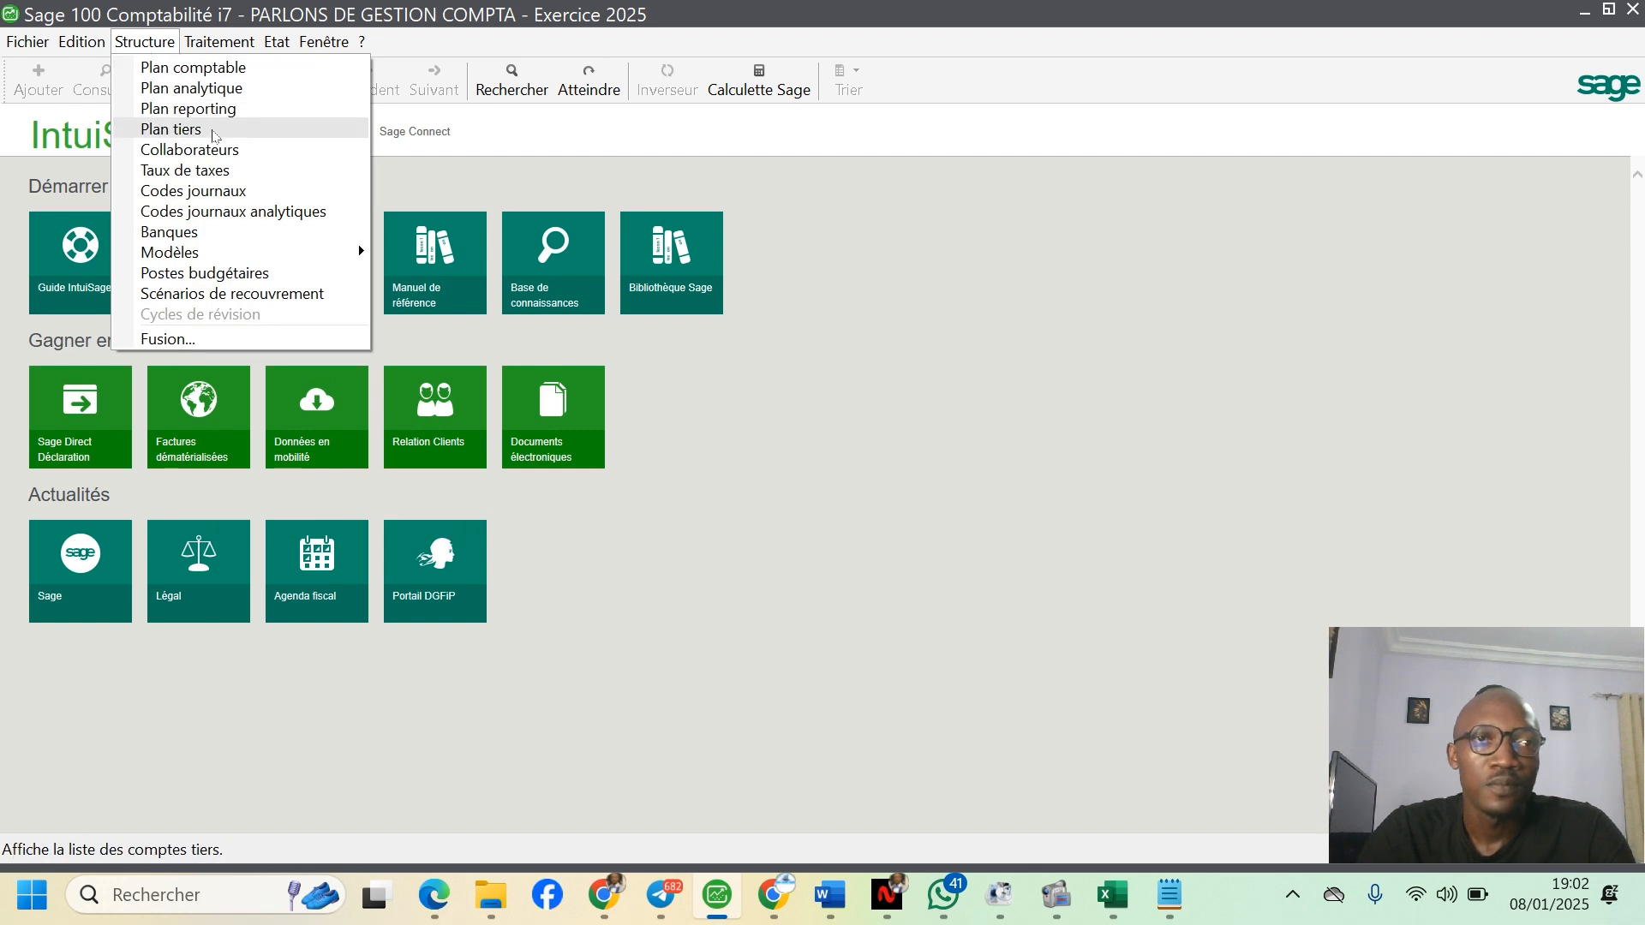
pyautogui.click(214, 135)
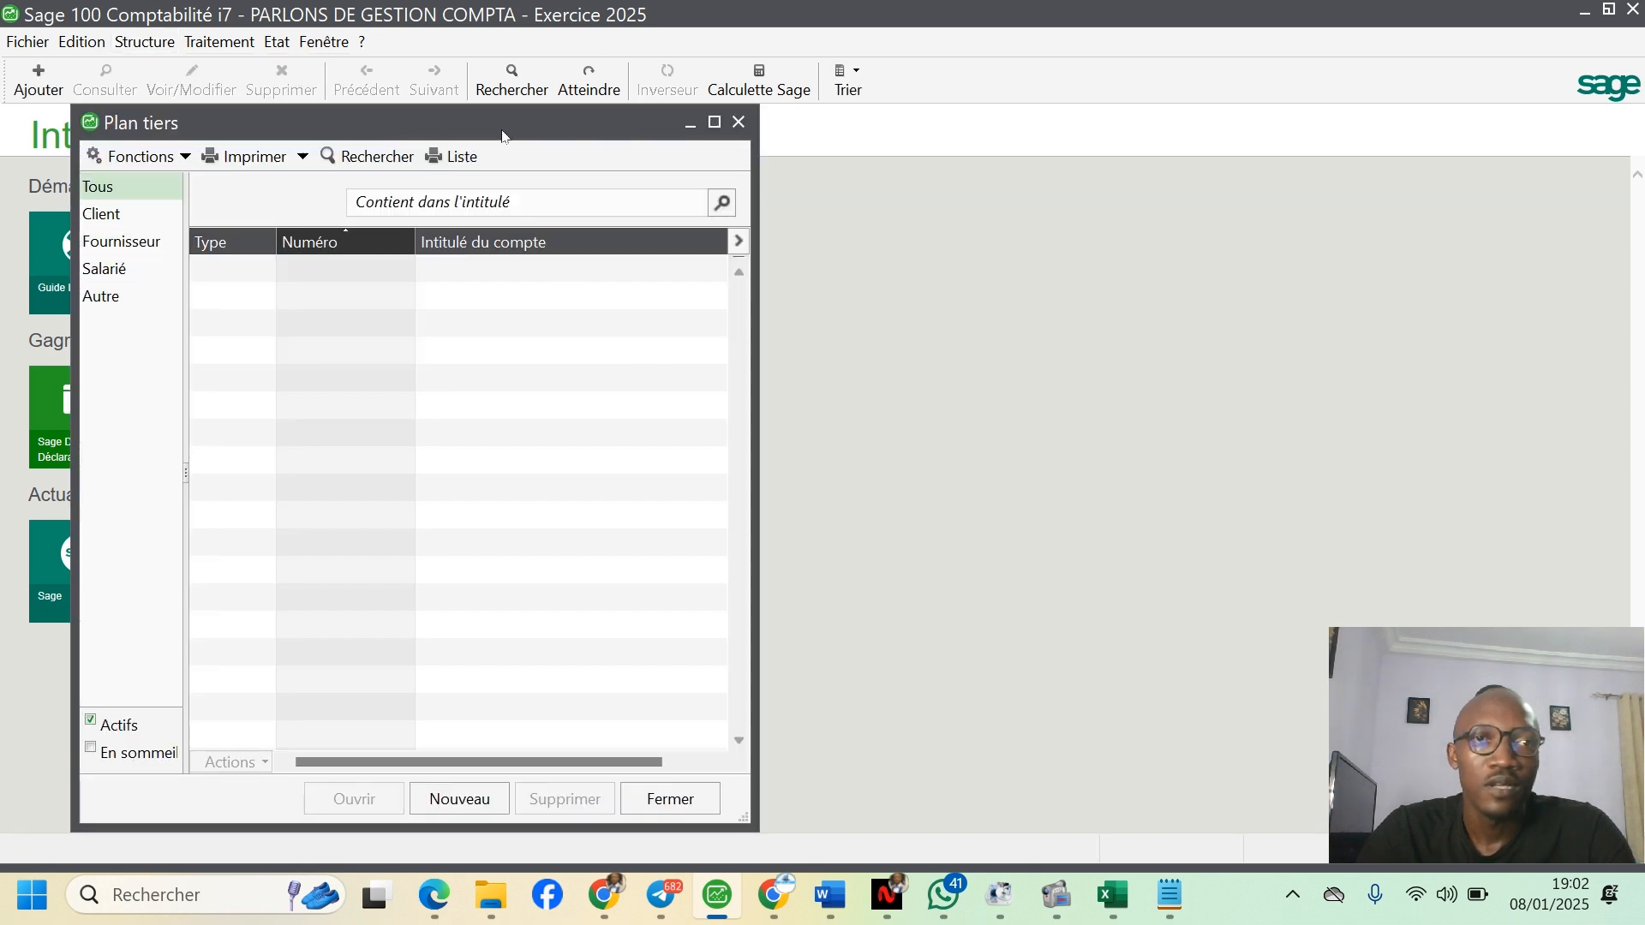
pyautogui.moveTo(502, 135); pyautogui.dragTo(833, 147)
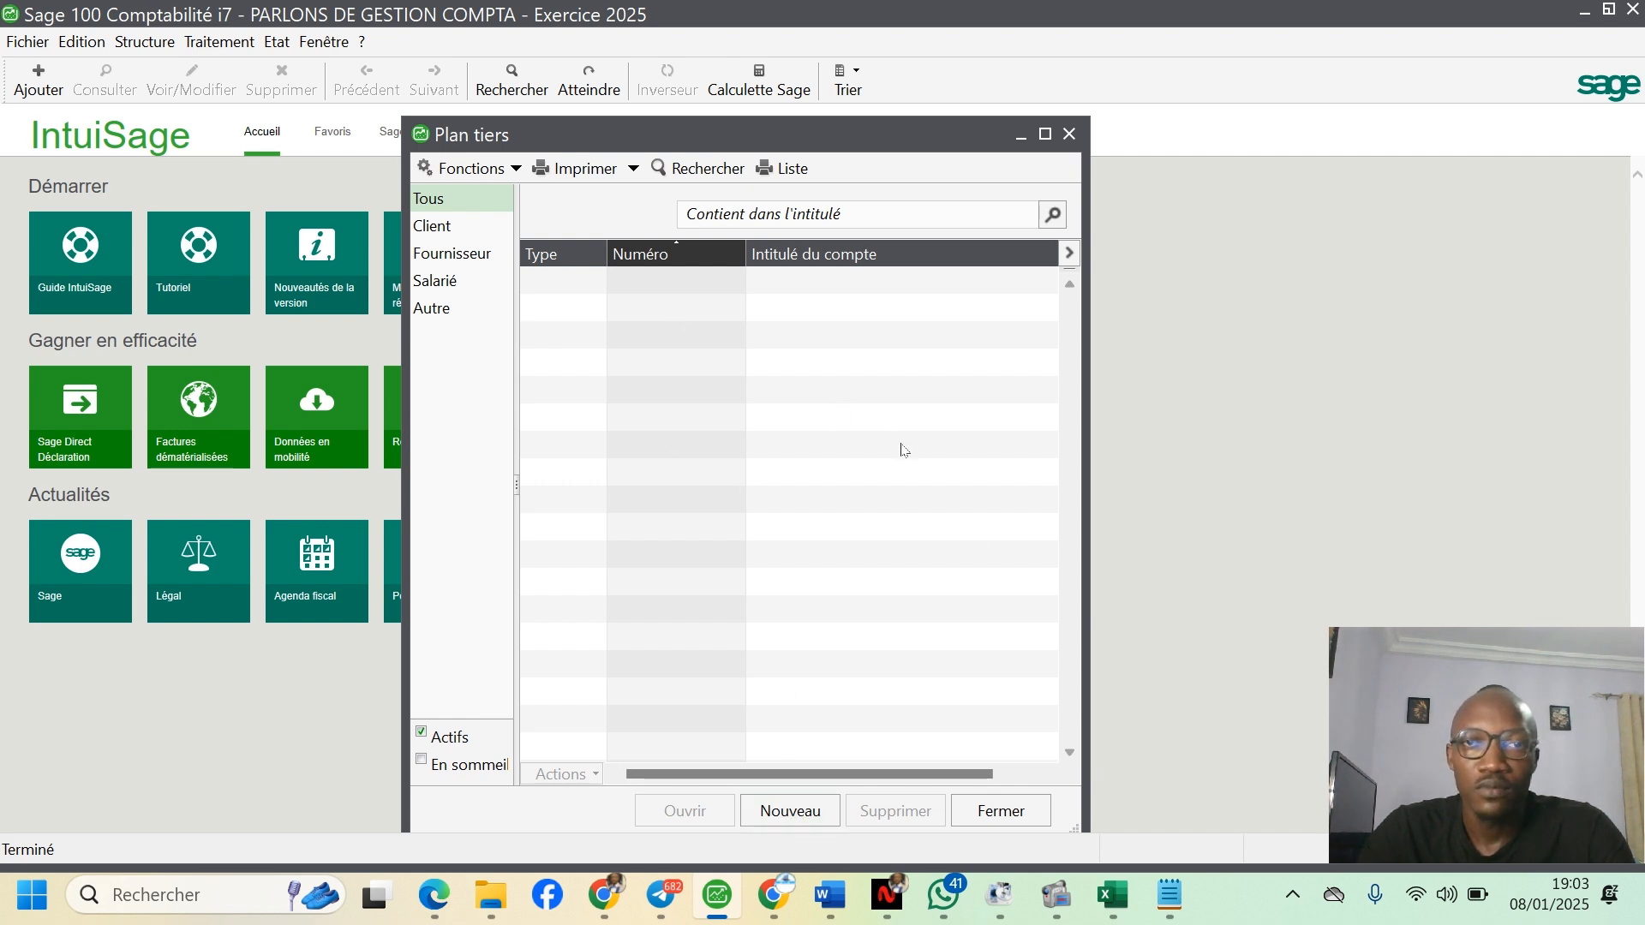
# - Create a new third-party account numbered 401001 in the Plan tiers
pyautogui.click(788, 810)
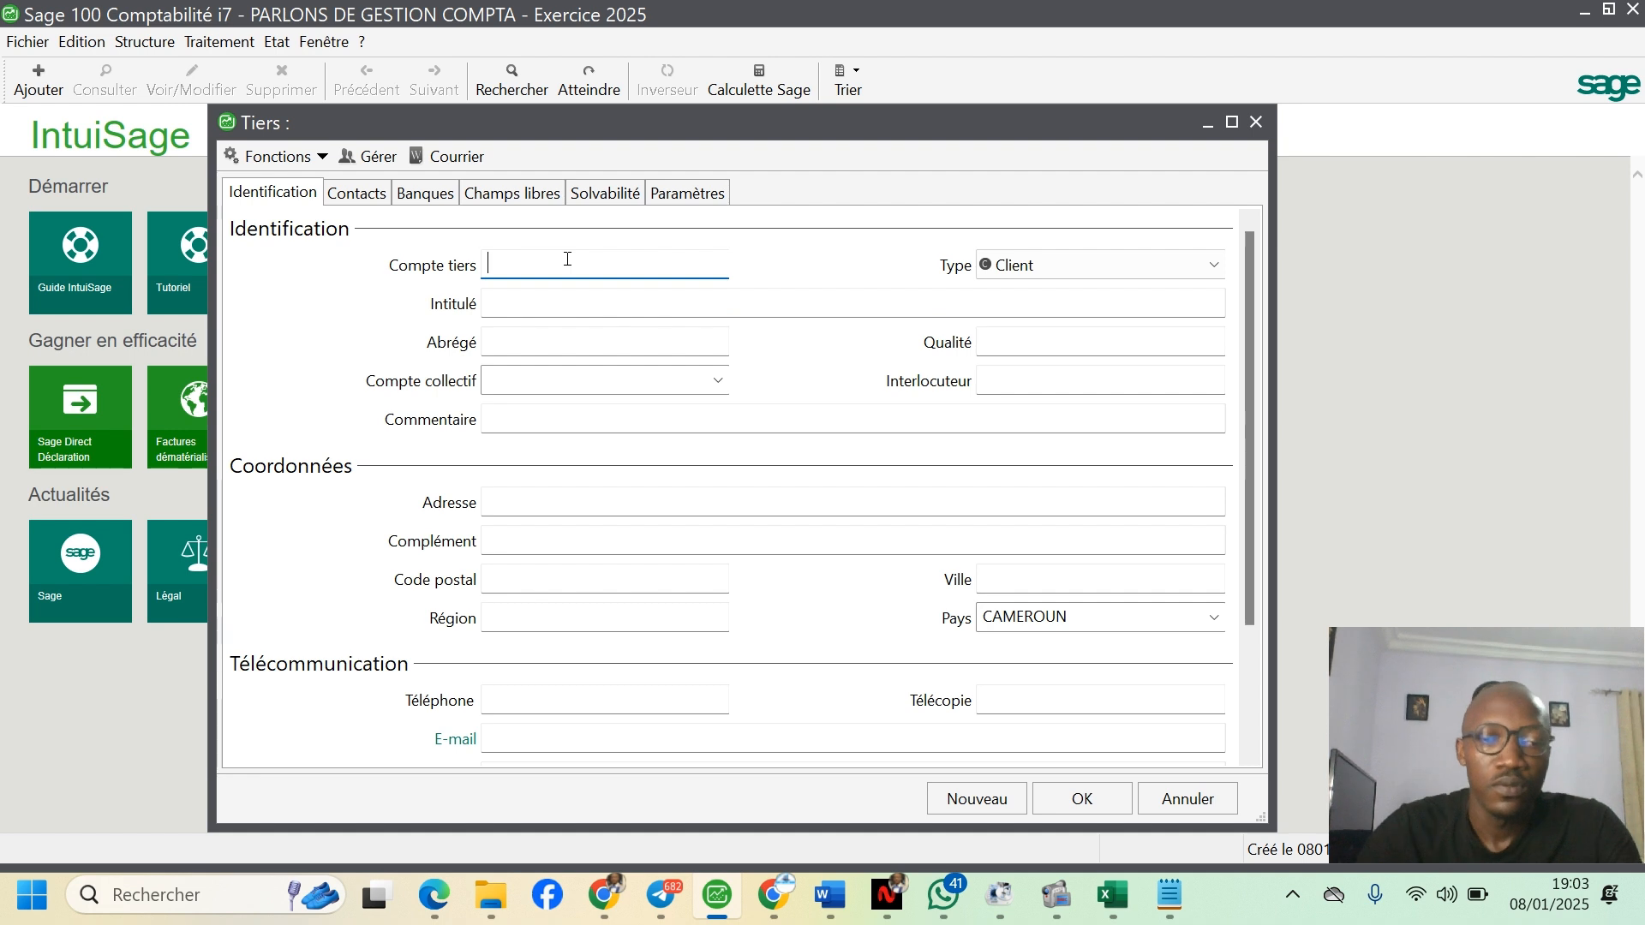
pyautogui.write('411')
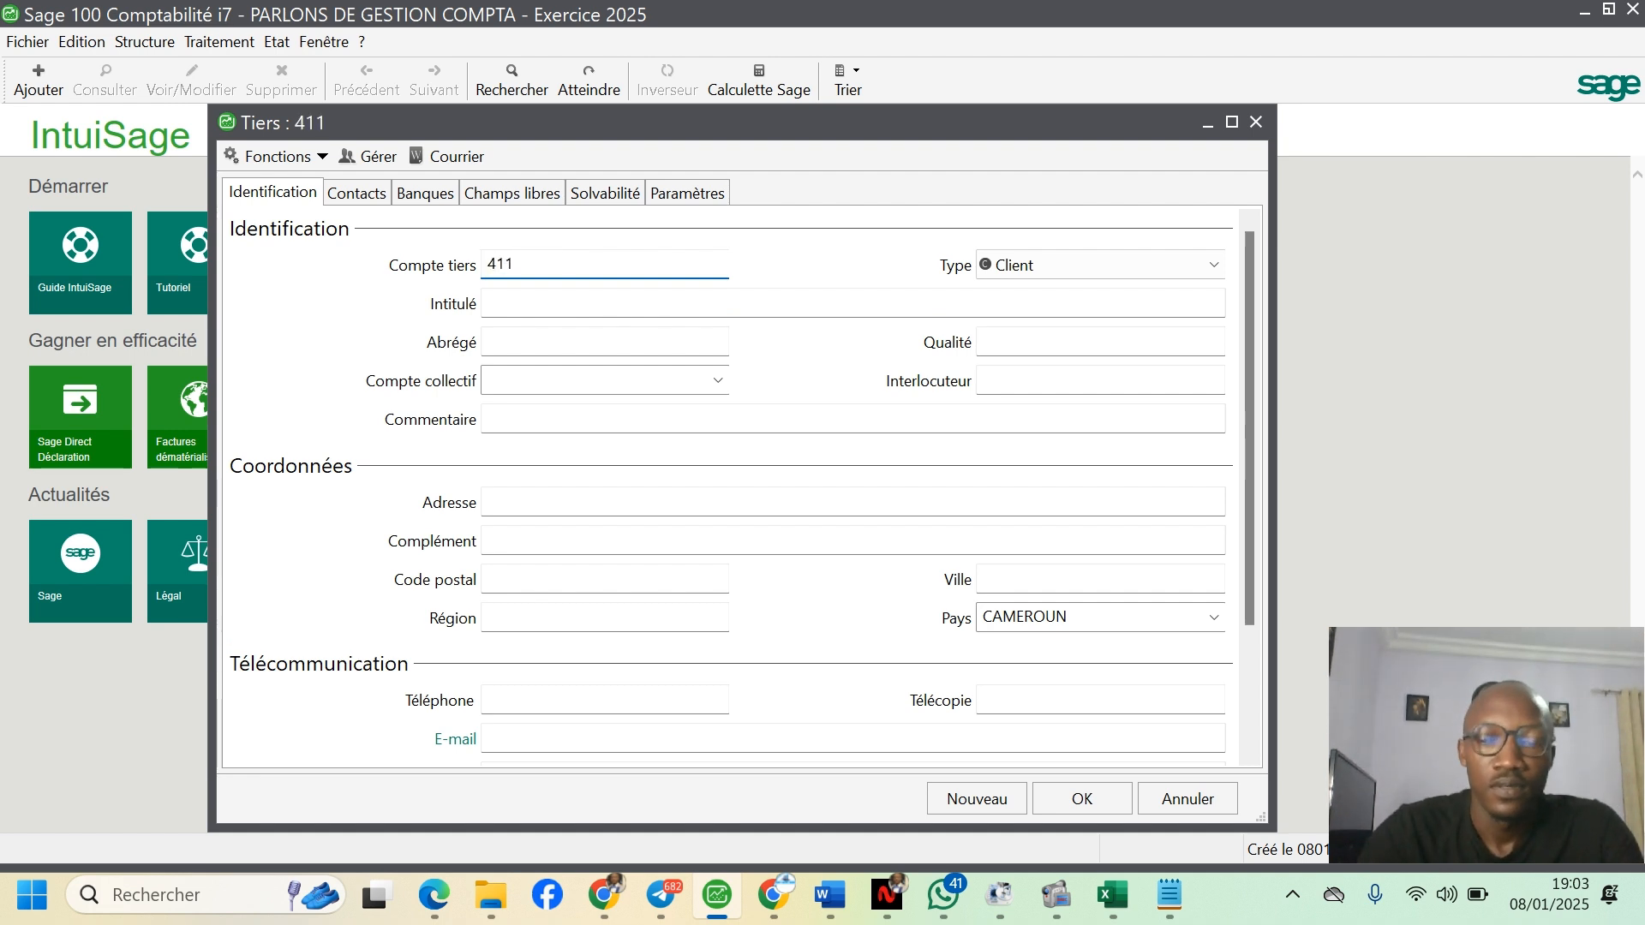
pyautogui.write('0')
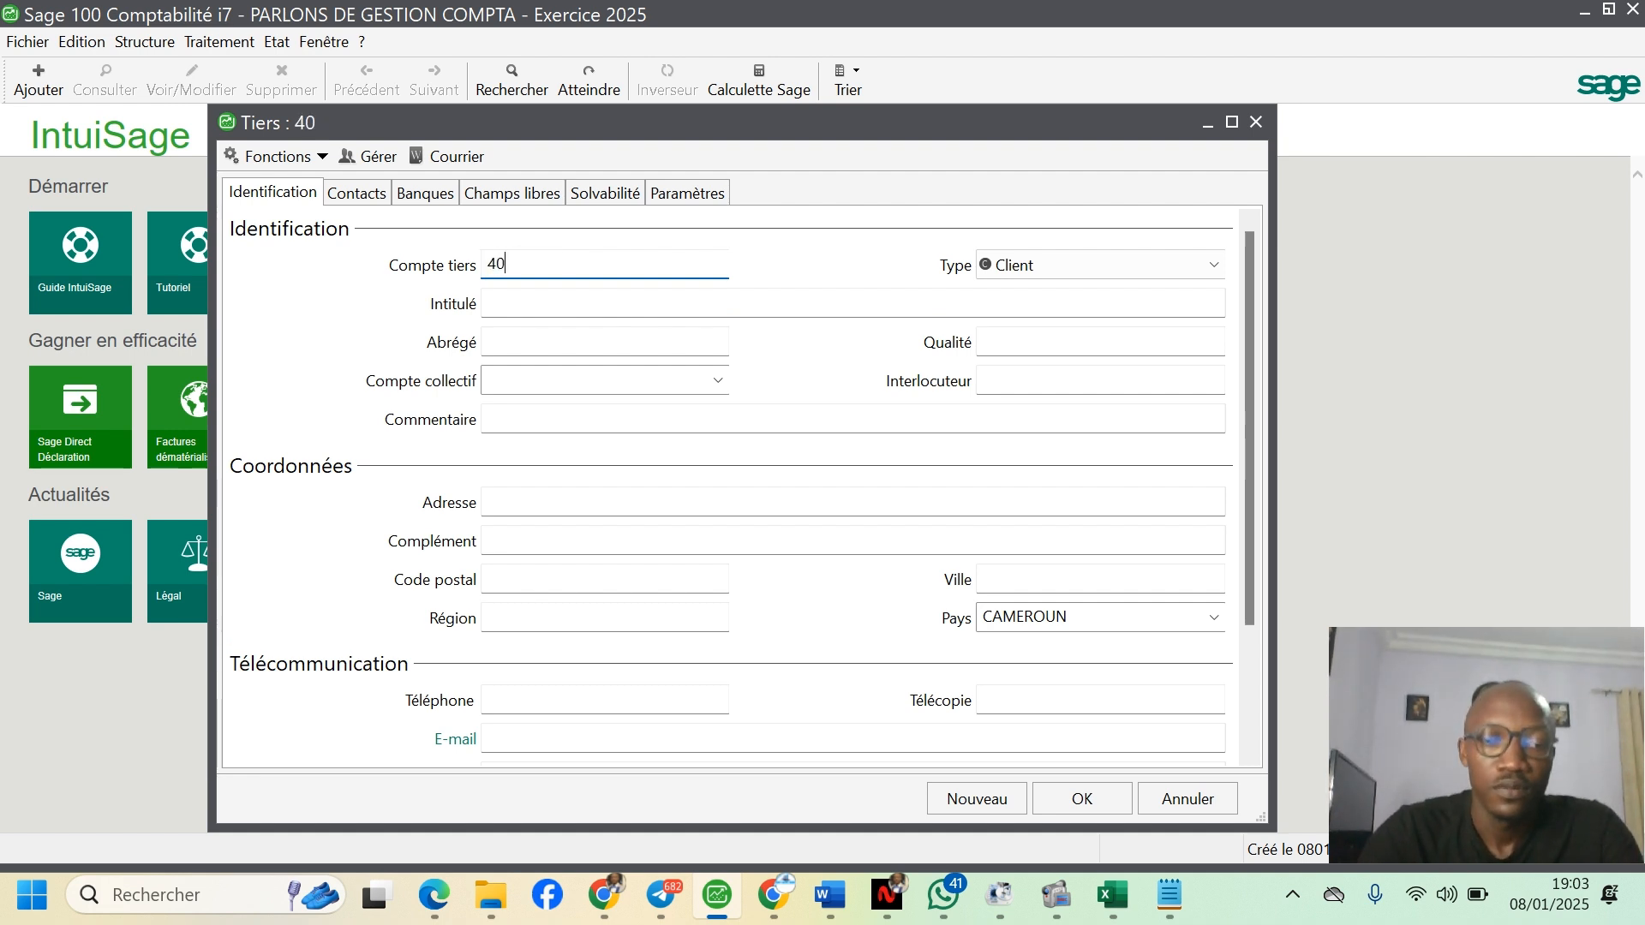
pyautogui.press('BackSpace')
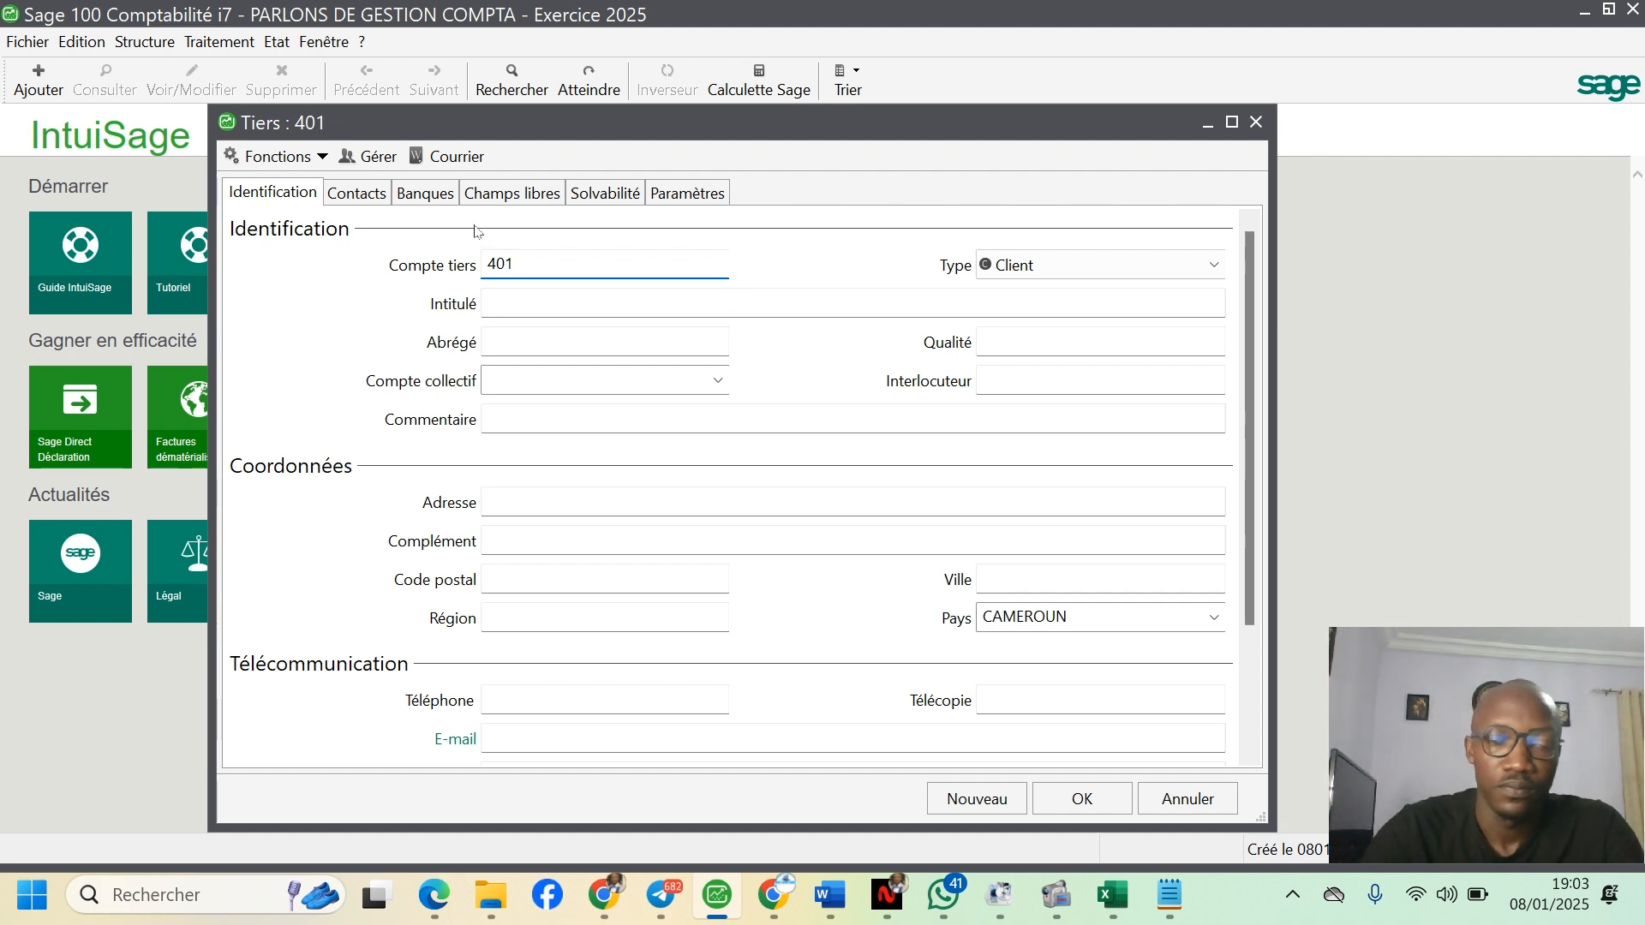
pyautogui.write('001')
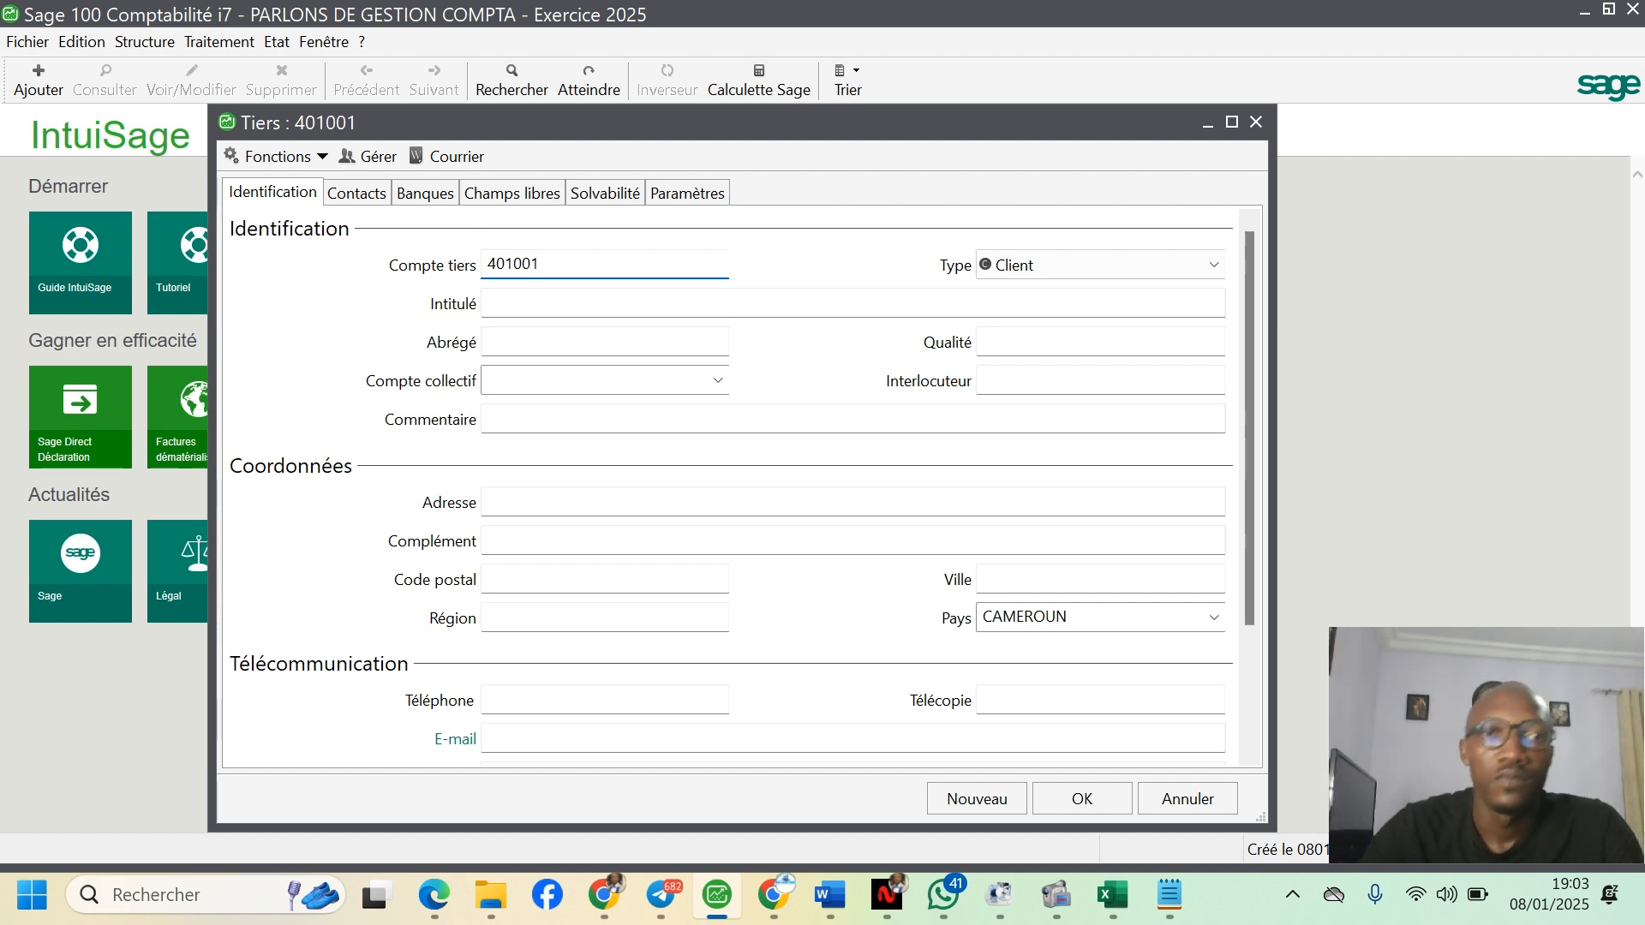
# - Title the third-party account LIBRAIRIE and set its type to Fournisseur
pyautogui.click(577, 297)
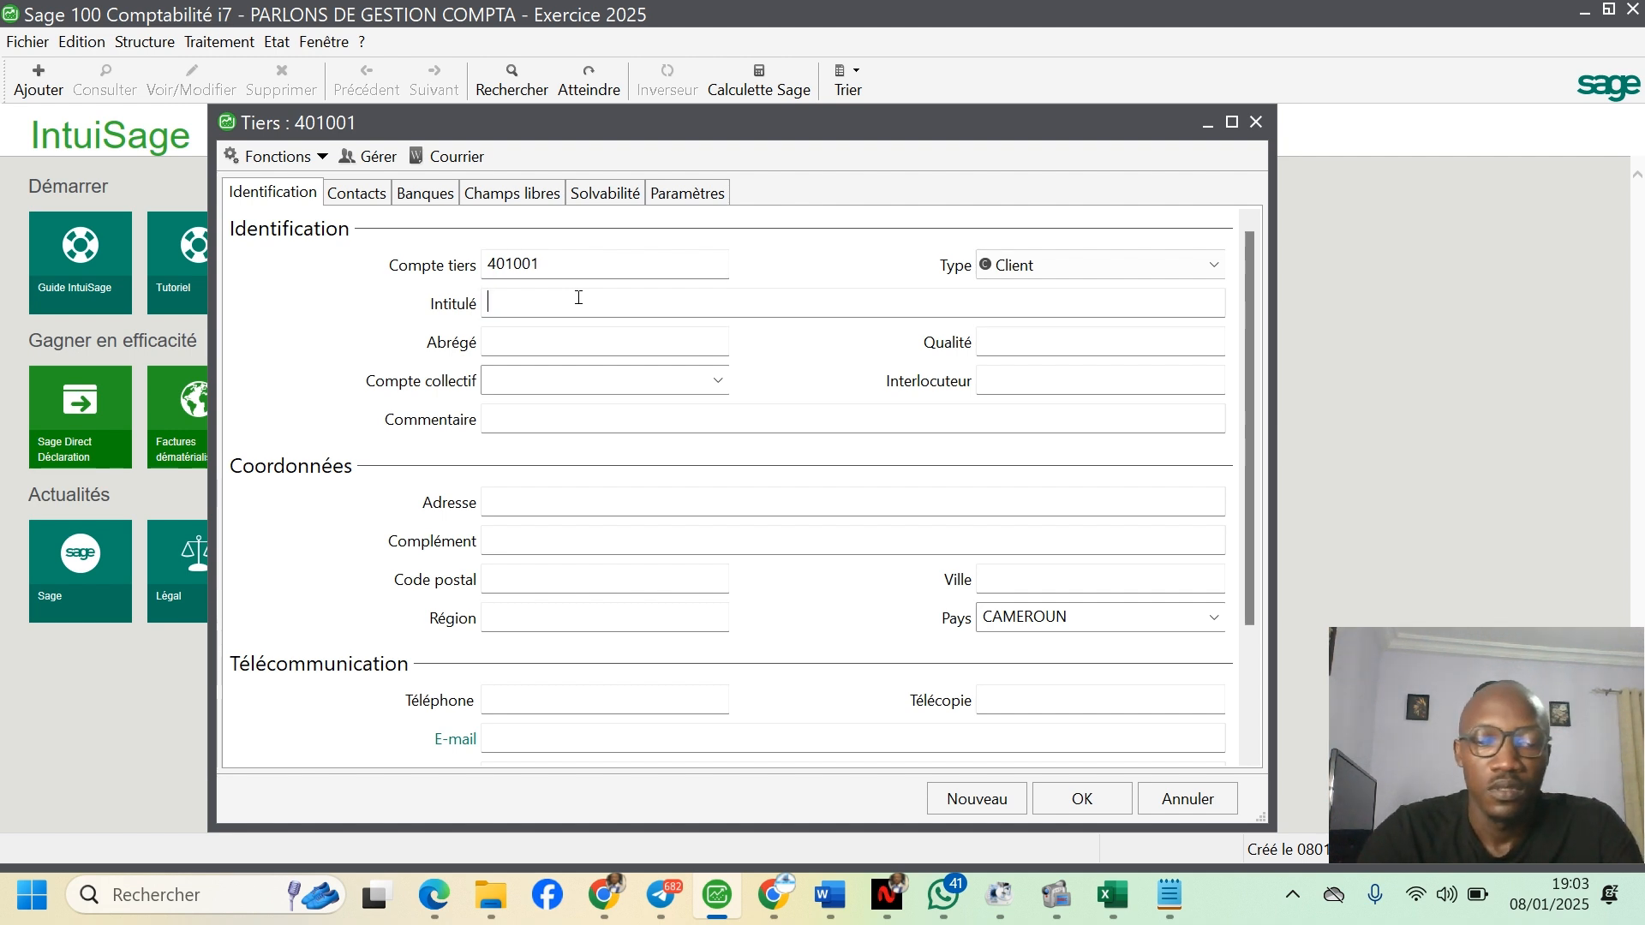
pyautogui.write('LIBRAI')
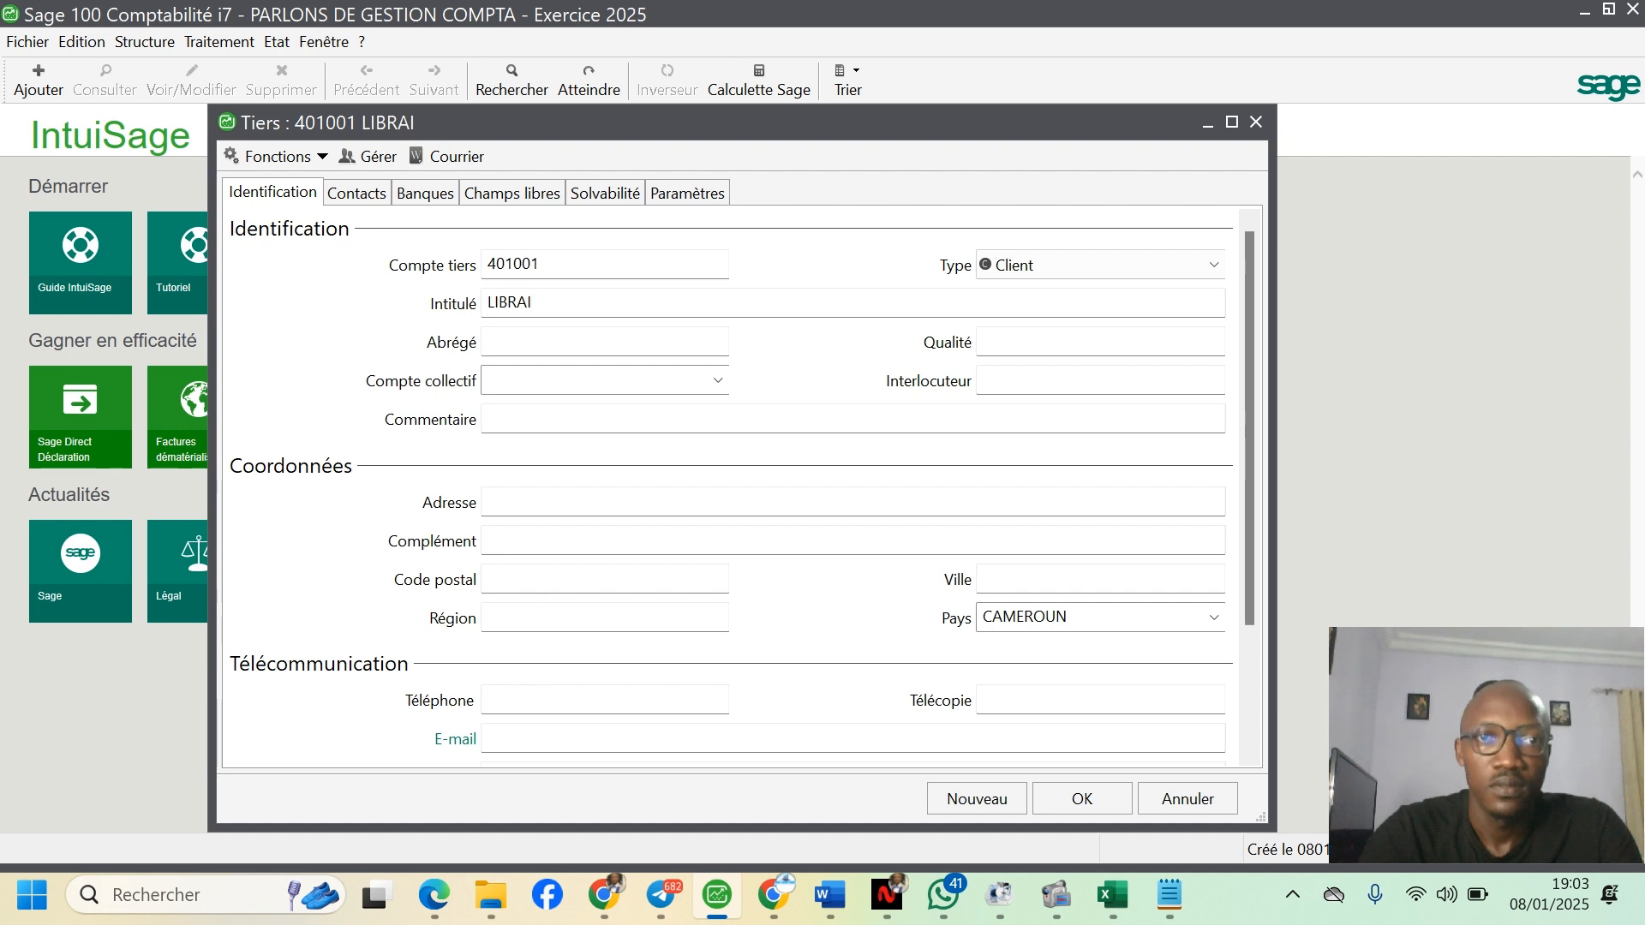
pyautogui.write('RIE')
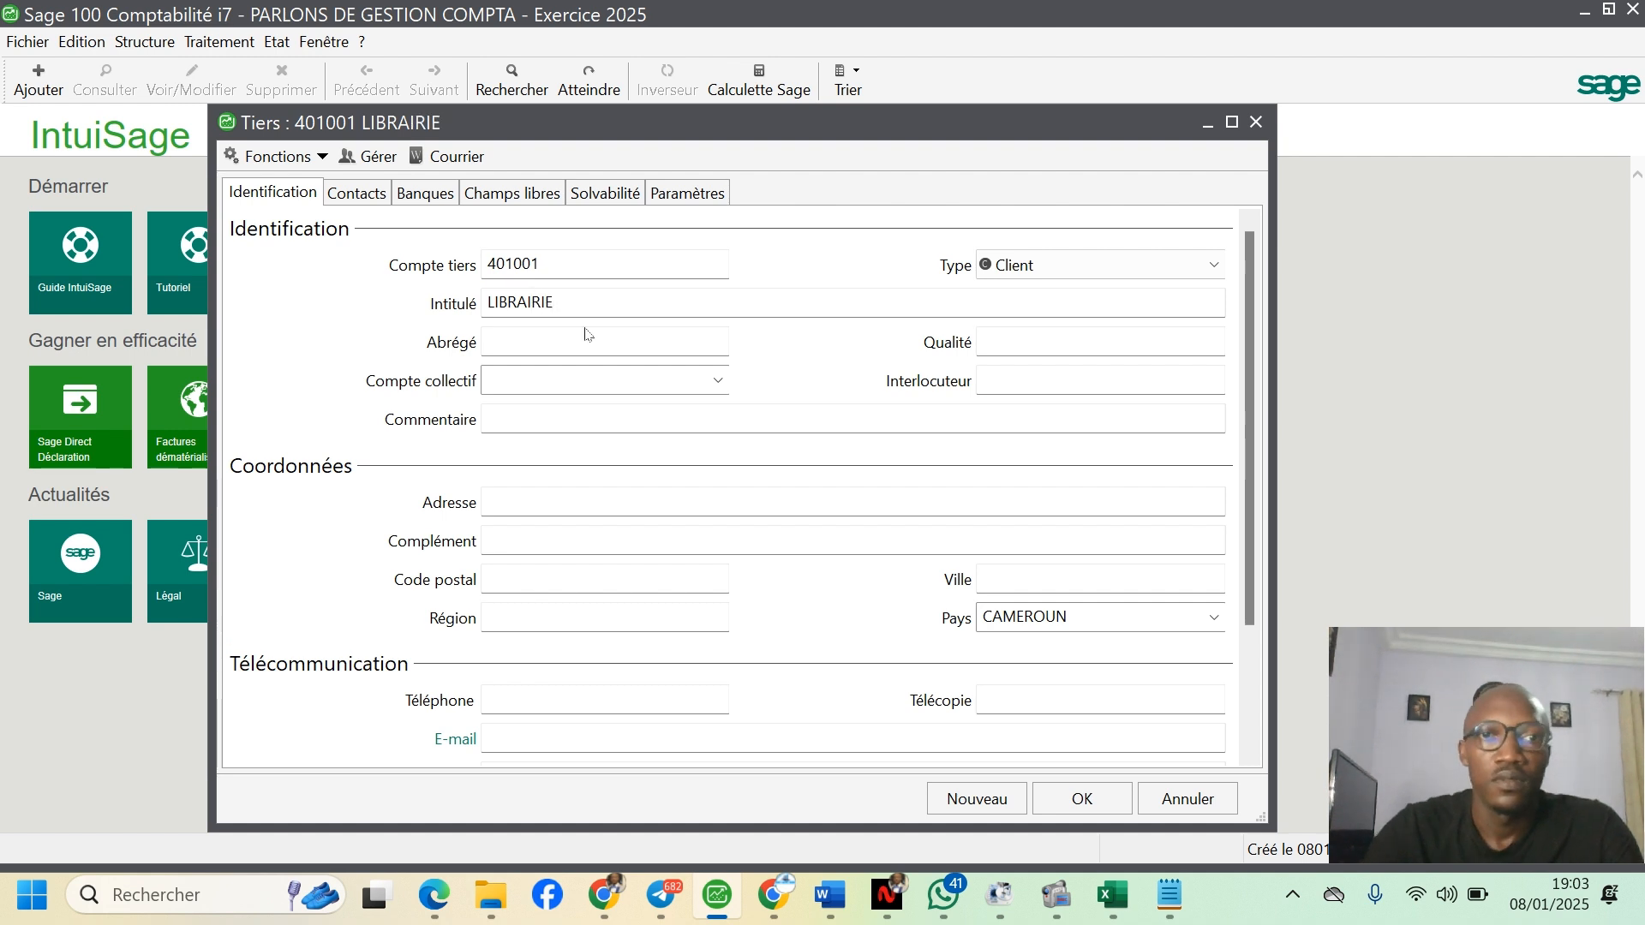
pyautogui.click(1214, 266)
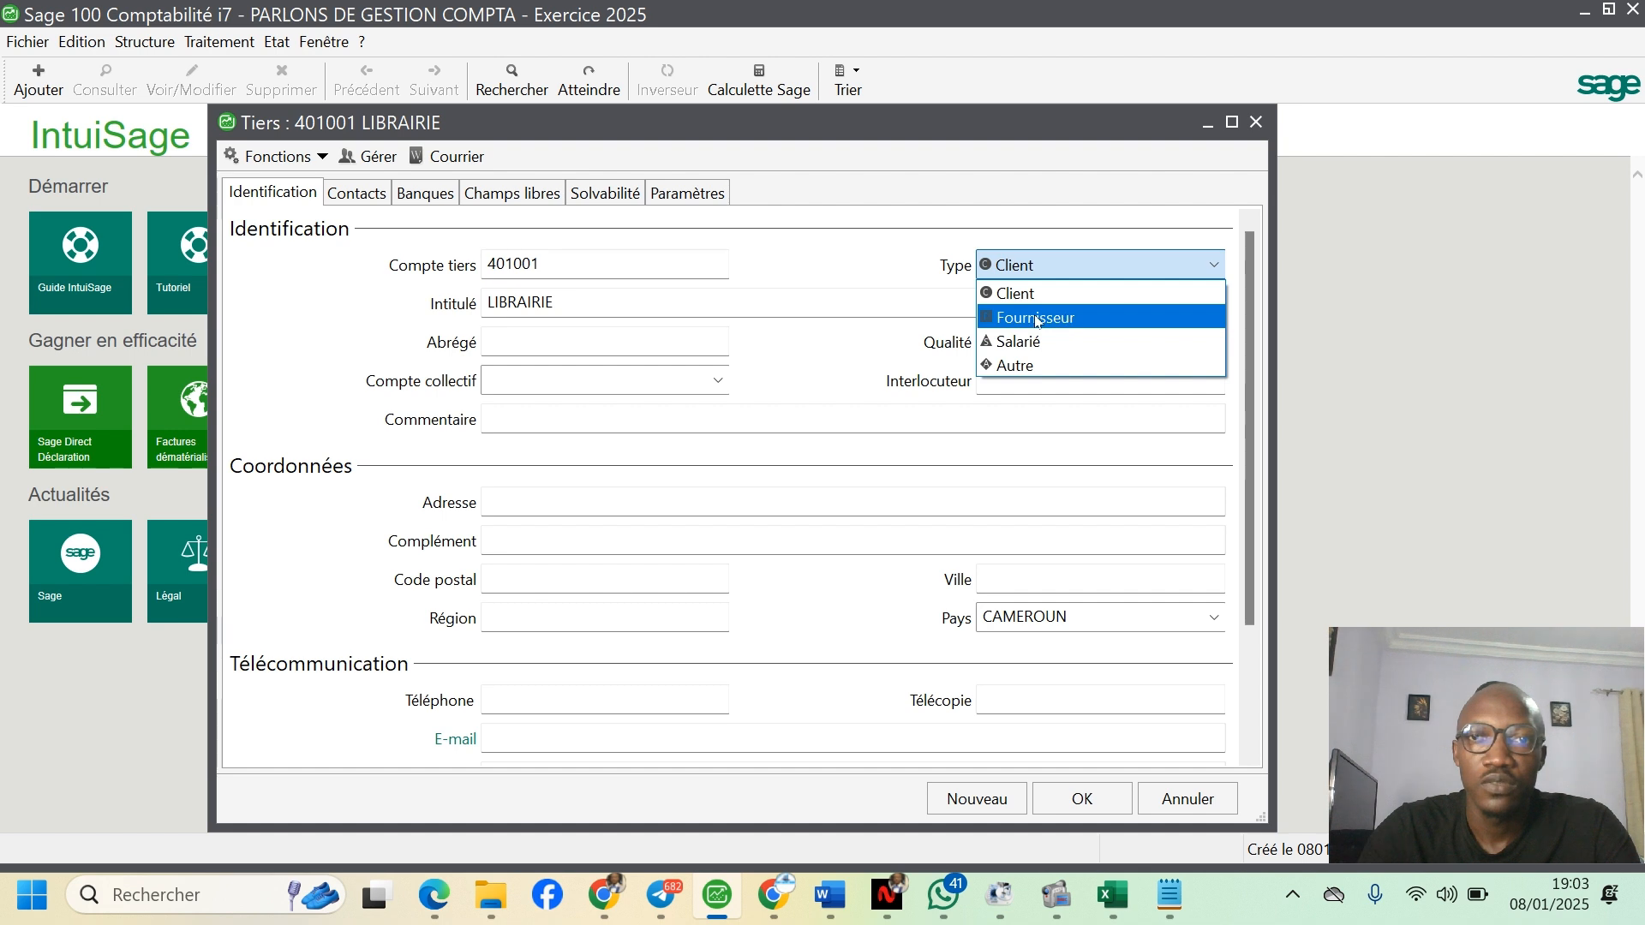
pyautogui.click(1043, 319)
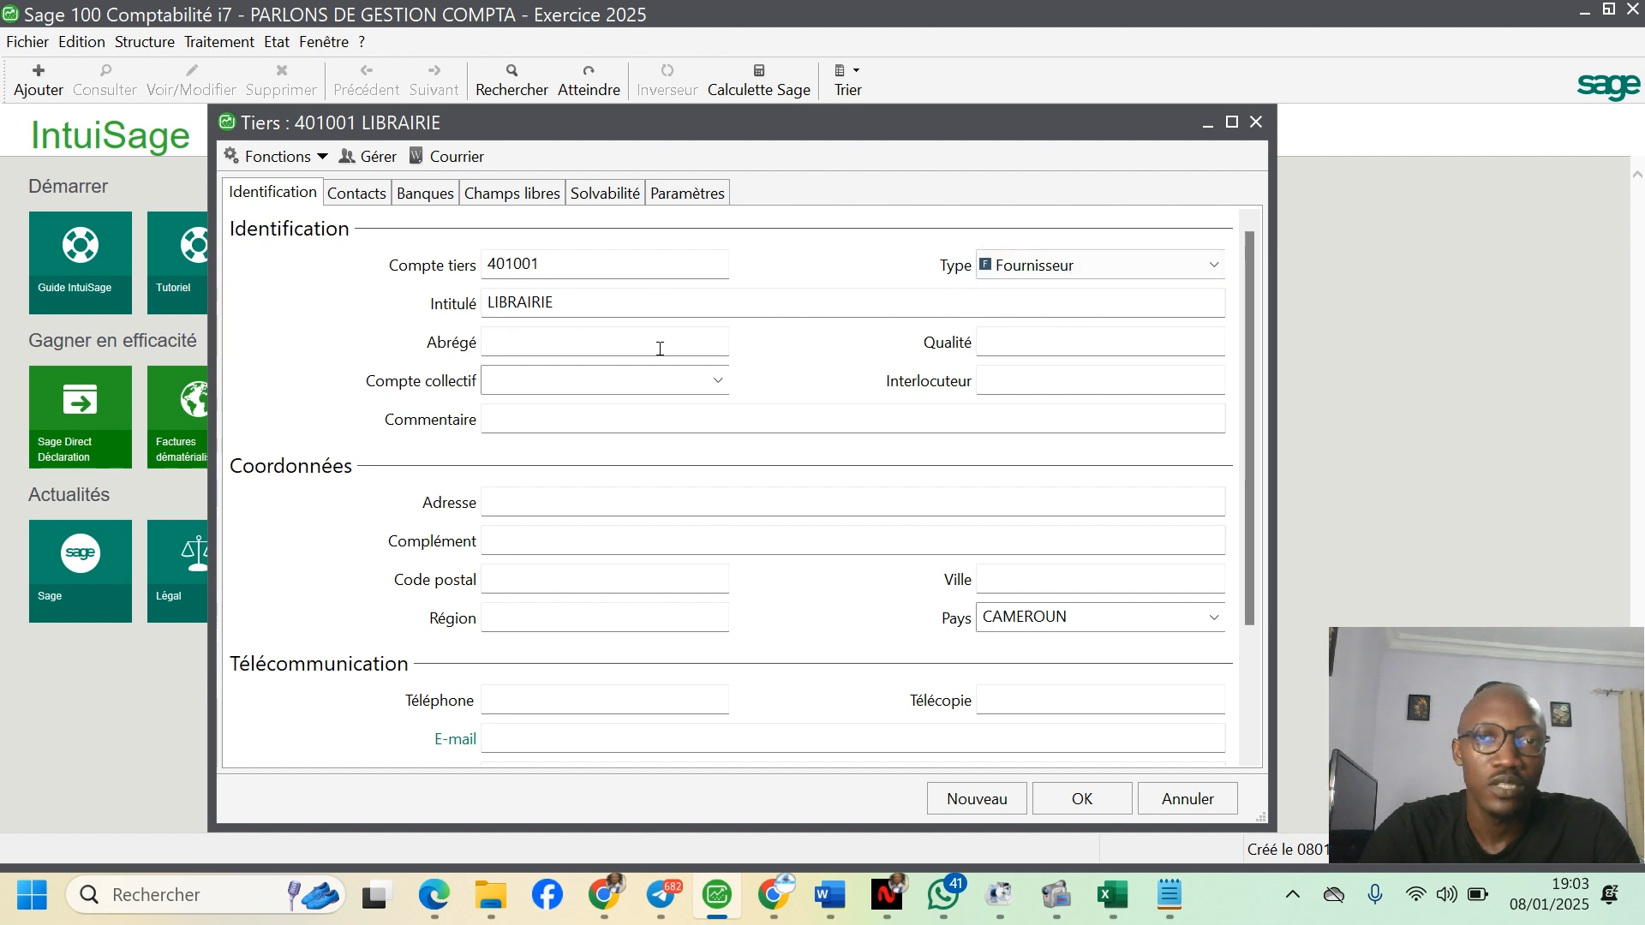
# - Enter LIBRAIRE as the abbreviated name (Abrégé) of the third-party account
pyautogui.click(511, 339)
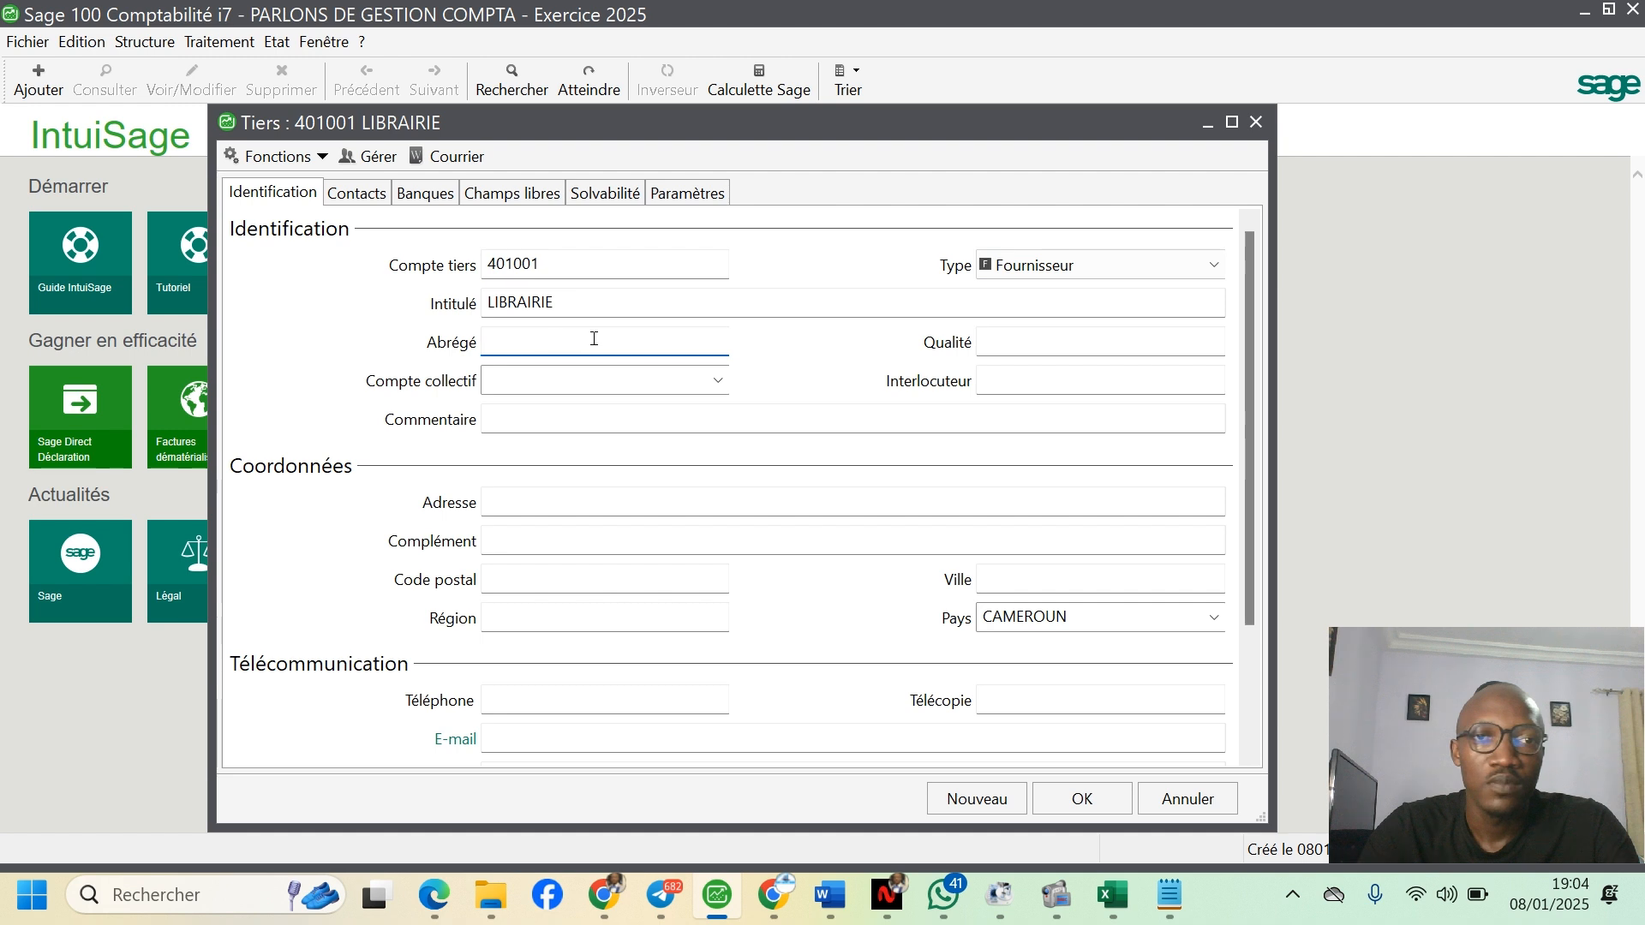
pyautogui.click(566, 301)
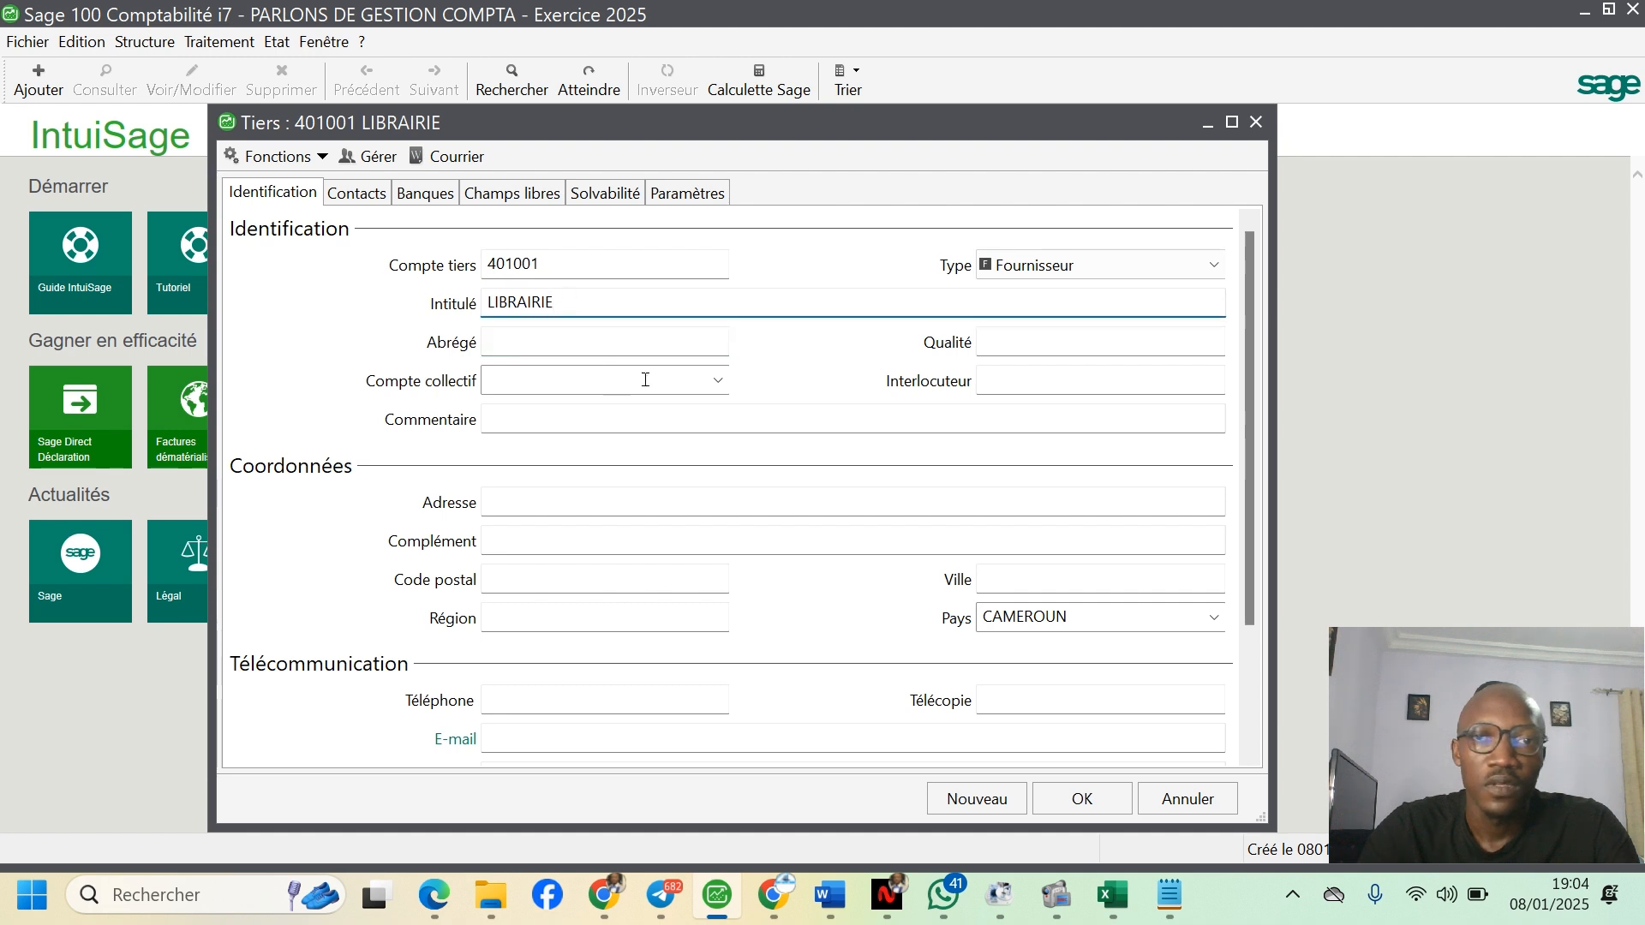
pyautogui.click(593, 349)
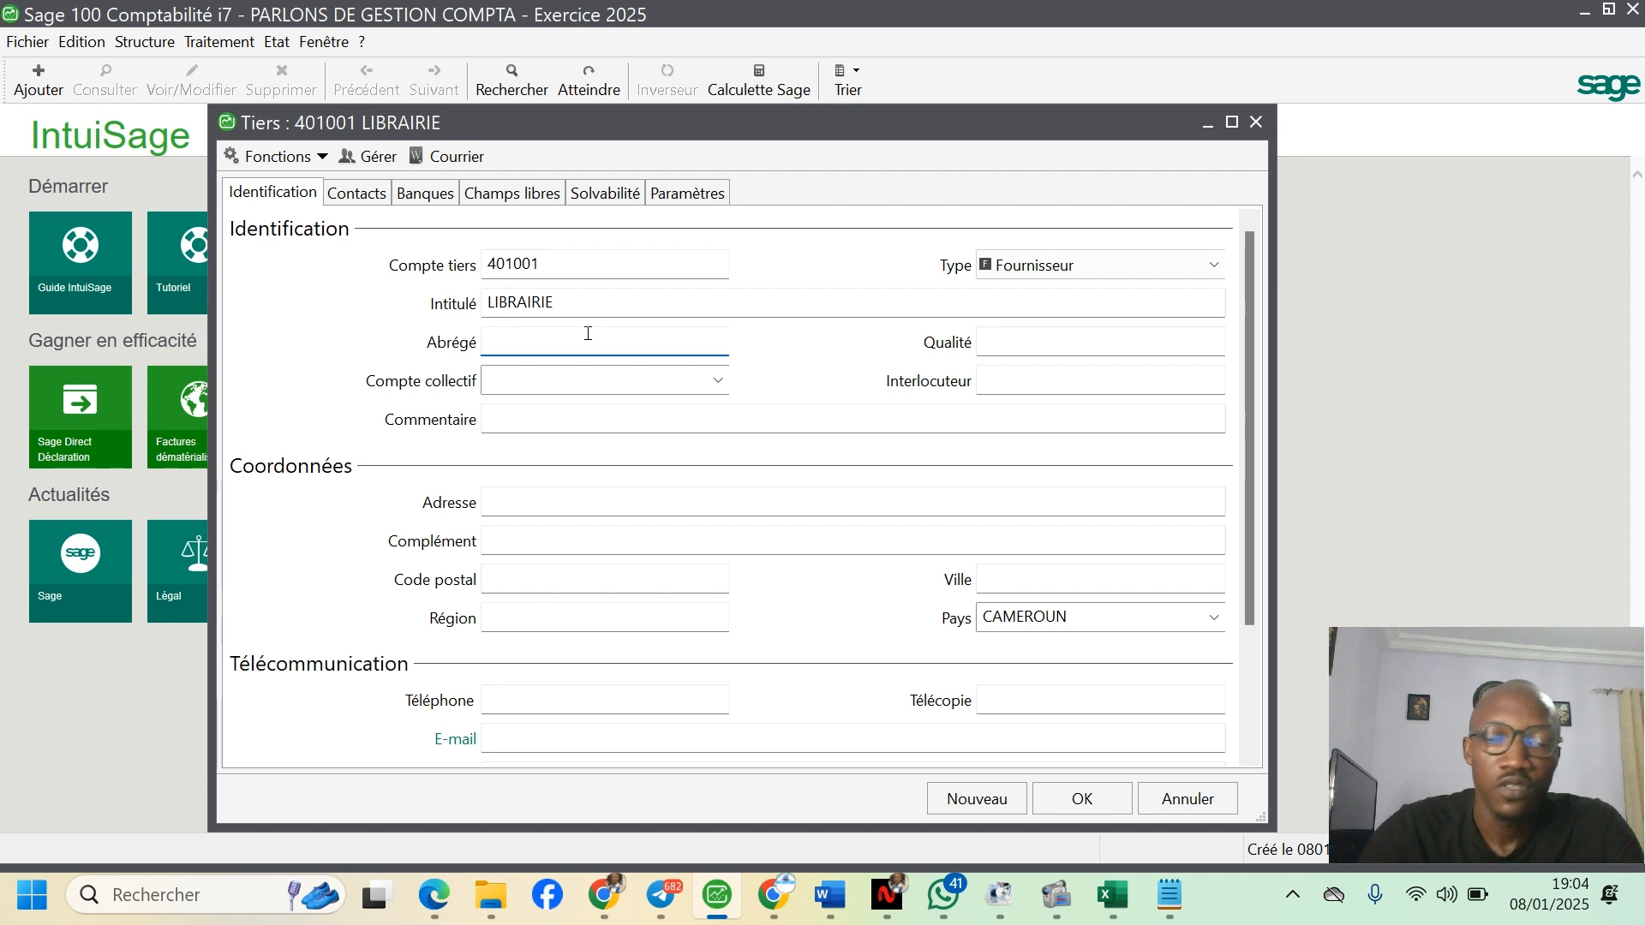
pyautogui.write('LI')
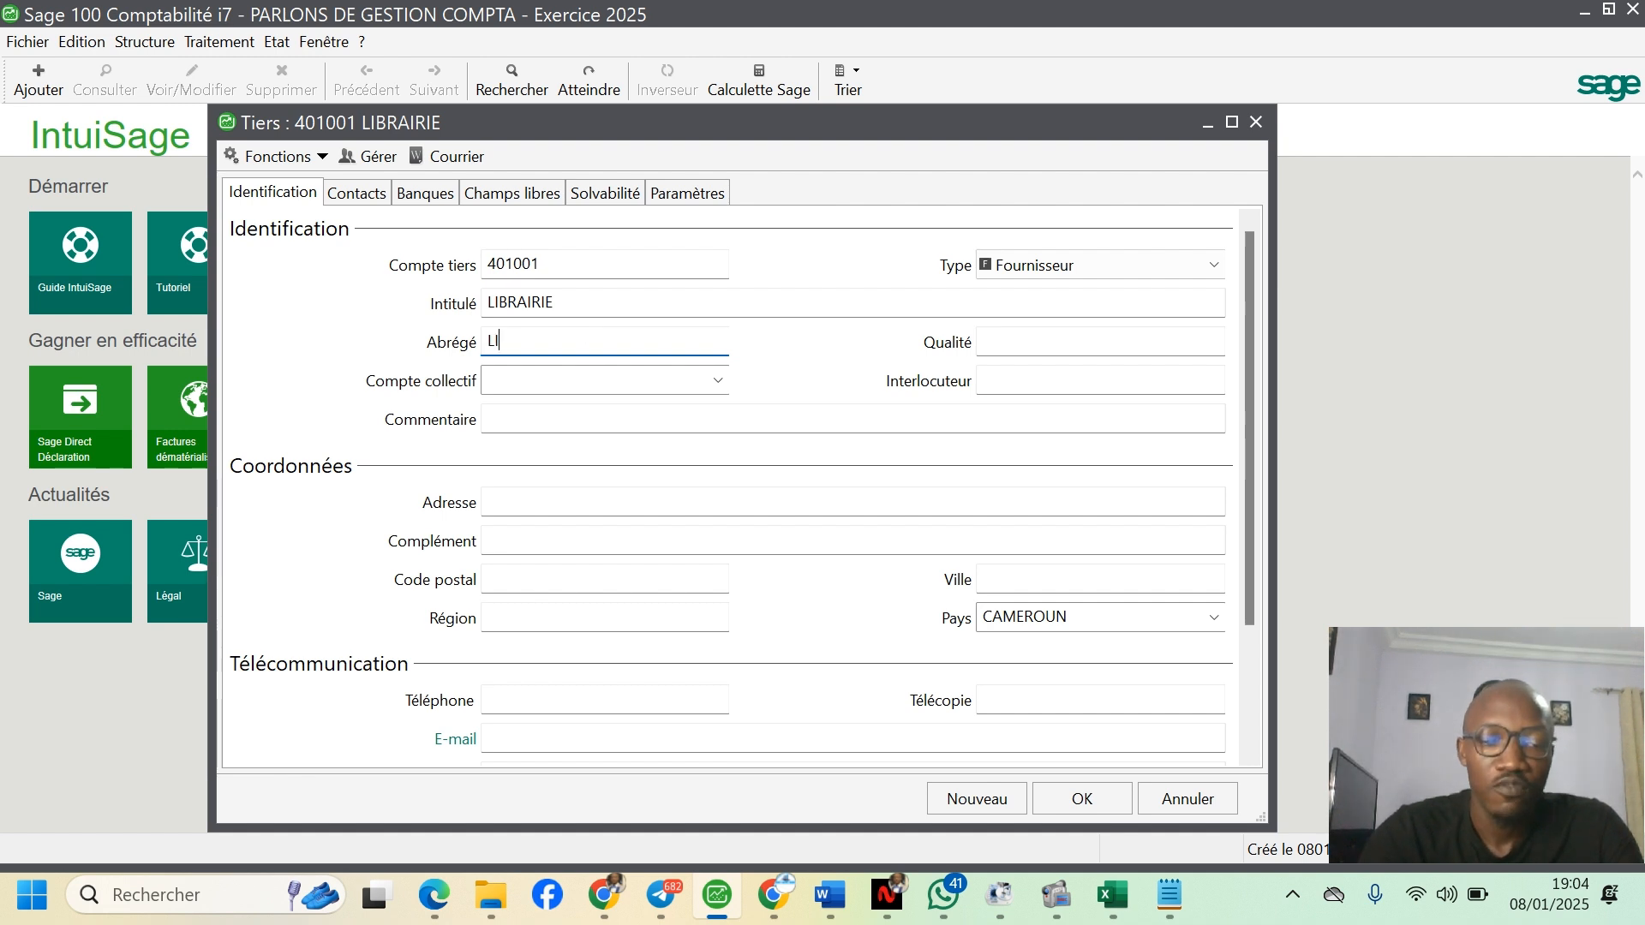
pyautogui.write('BR')
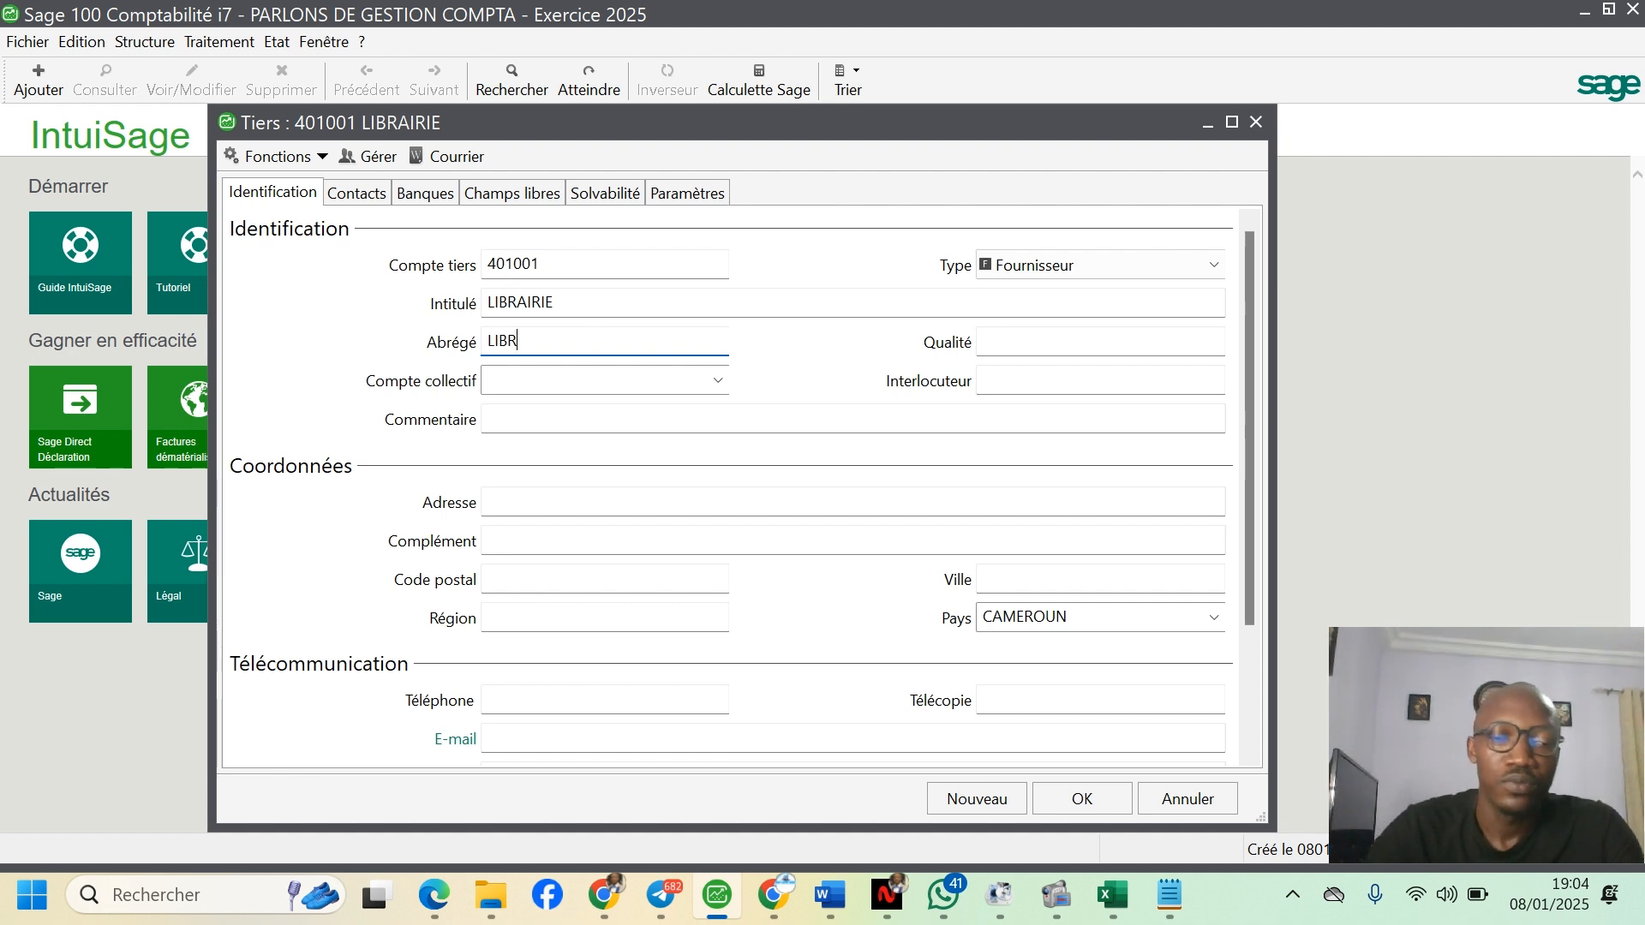
pyautogui.write('AIRE')
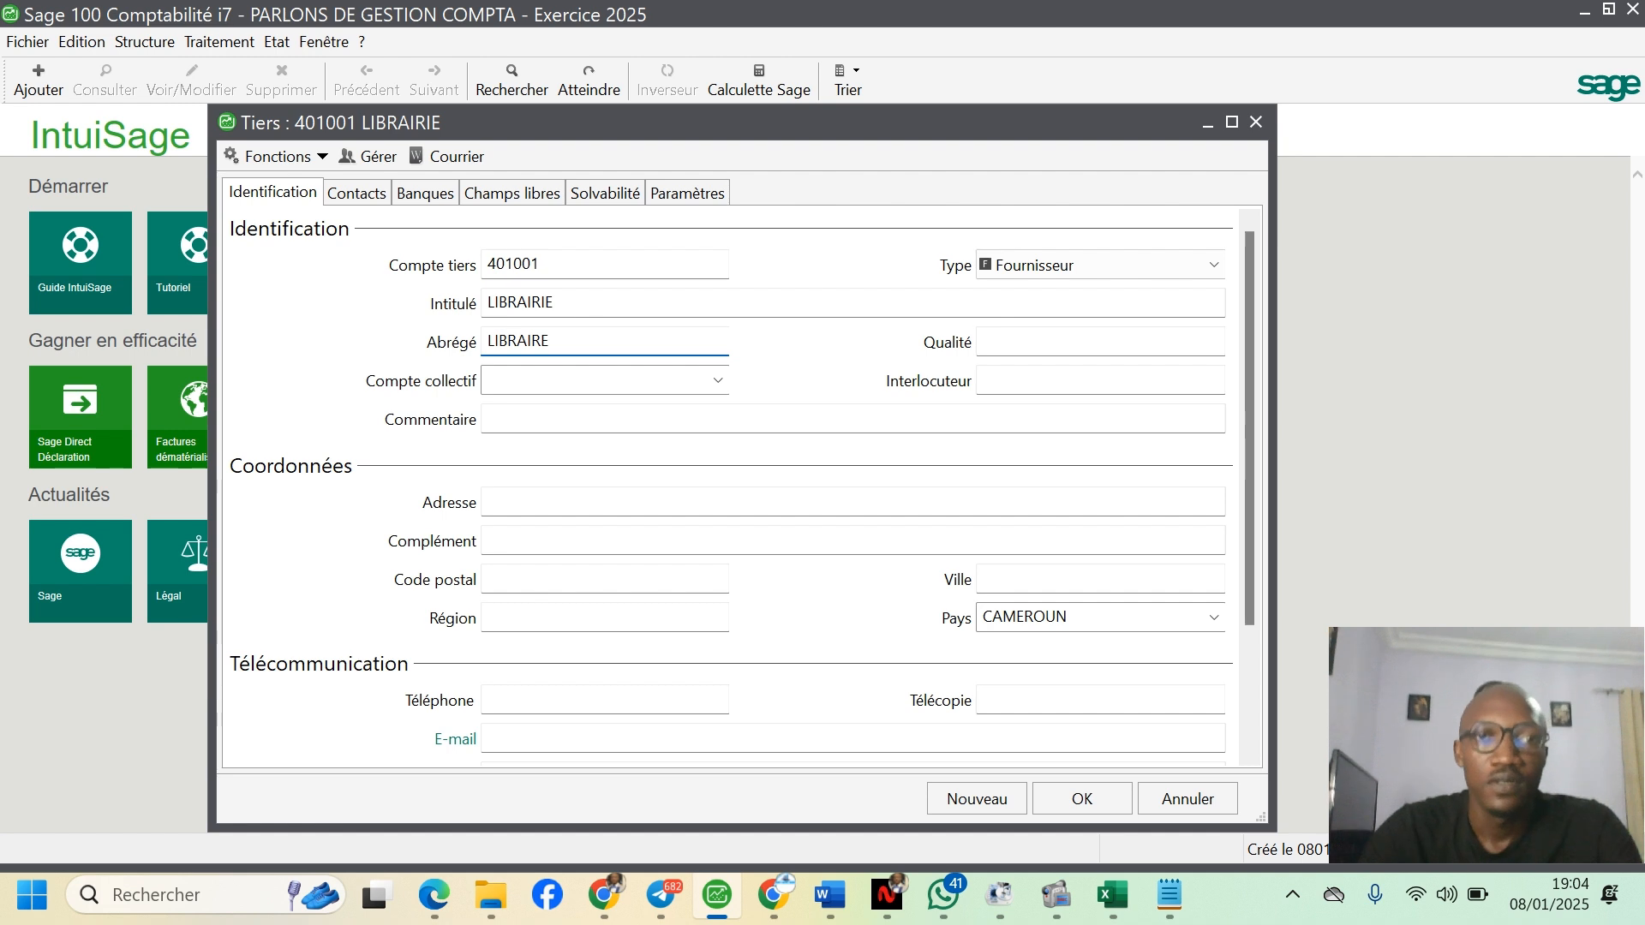
# - Enter 401 as the collective account and look over the remaining contact, telecommunication and registration fields
pyautogui.click(539, 384)
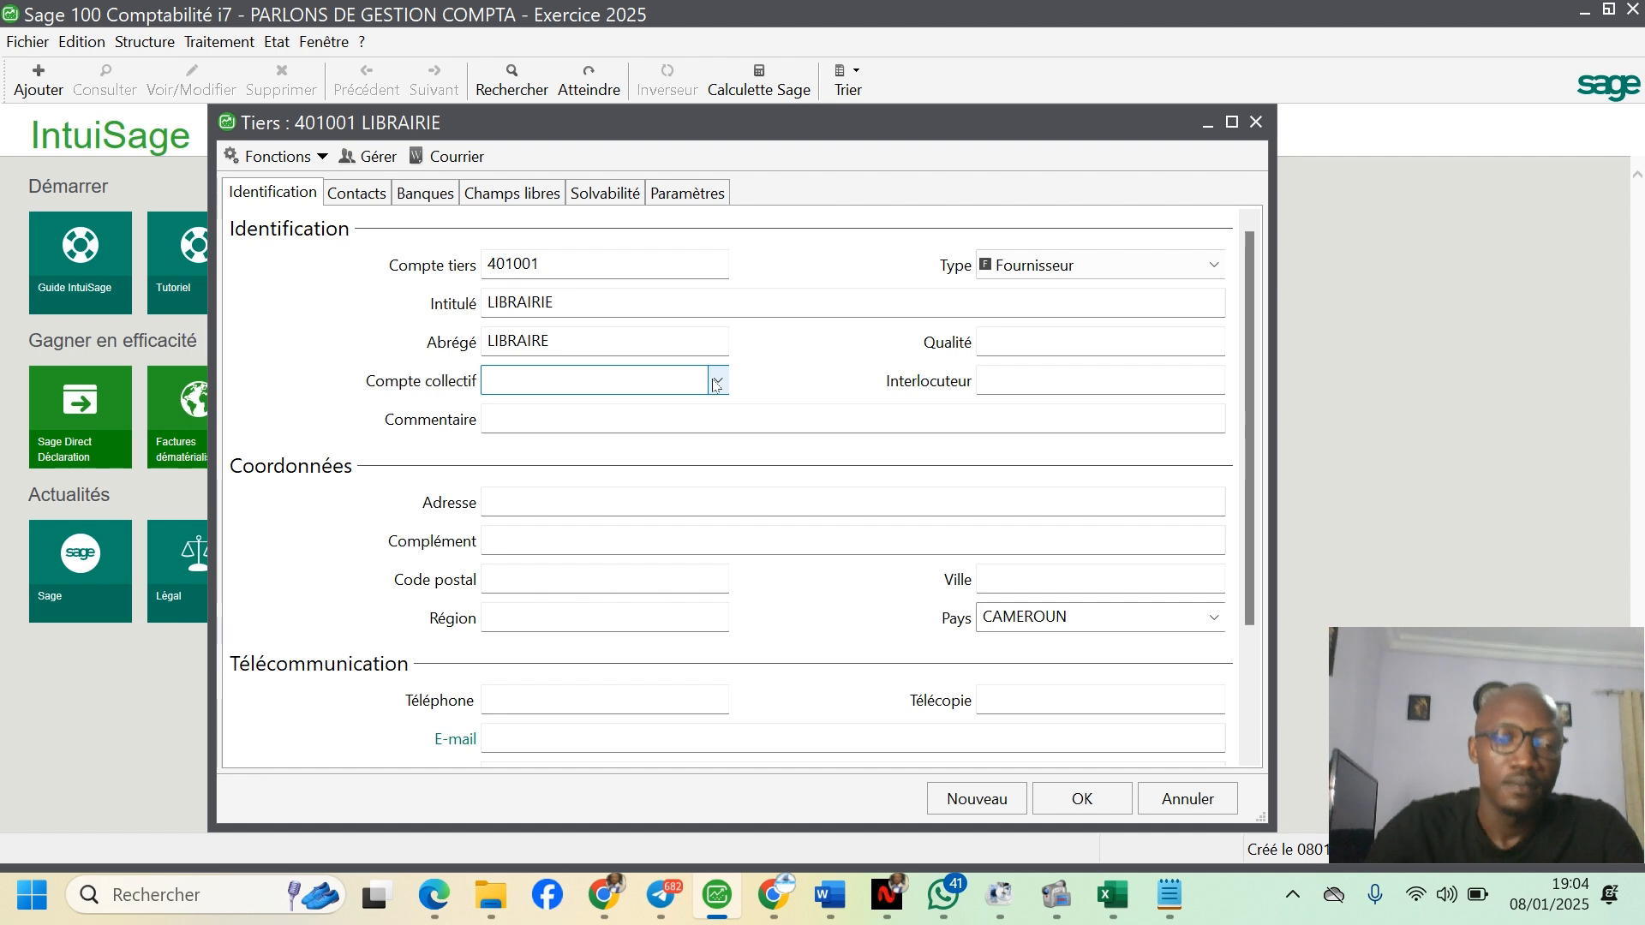
pyautogui.write('401')
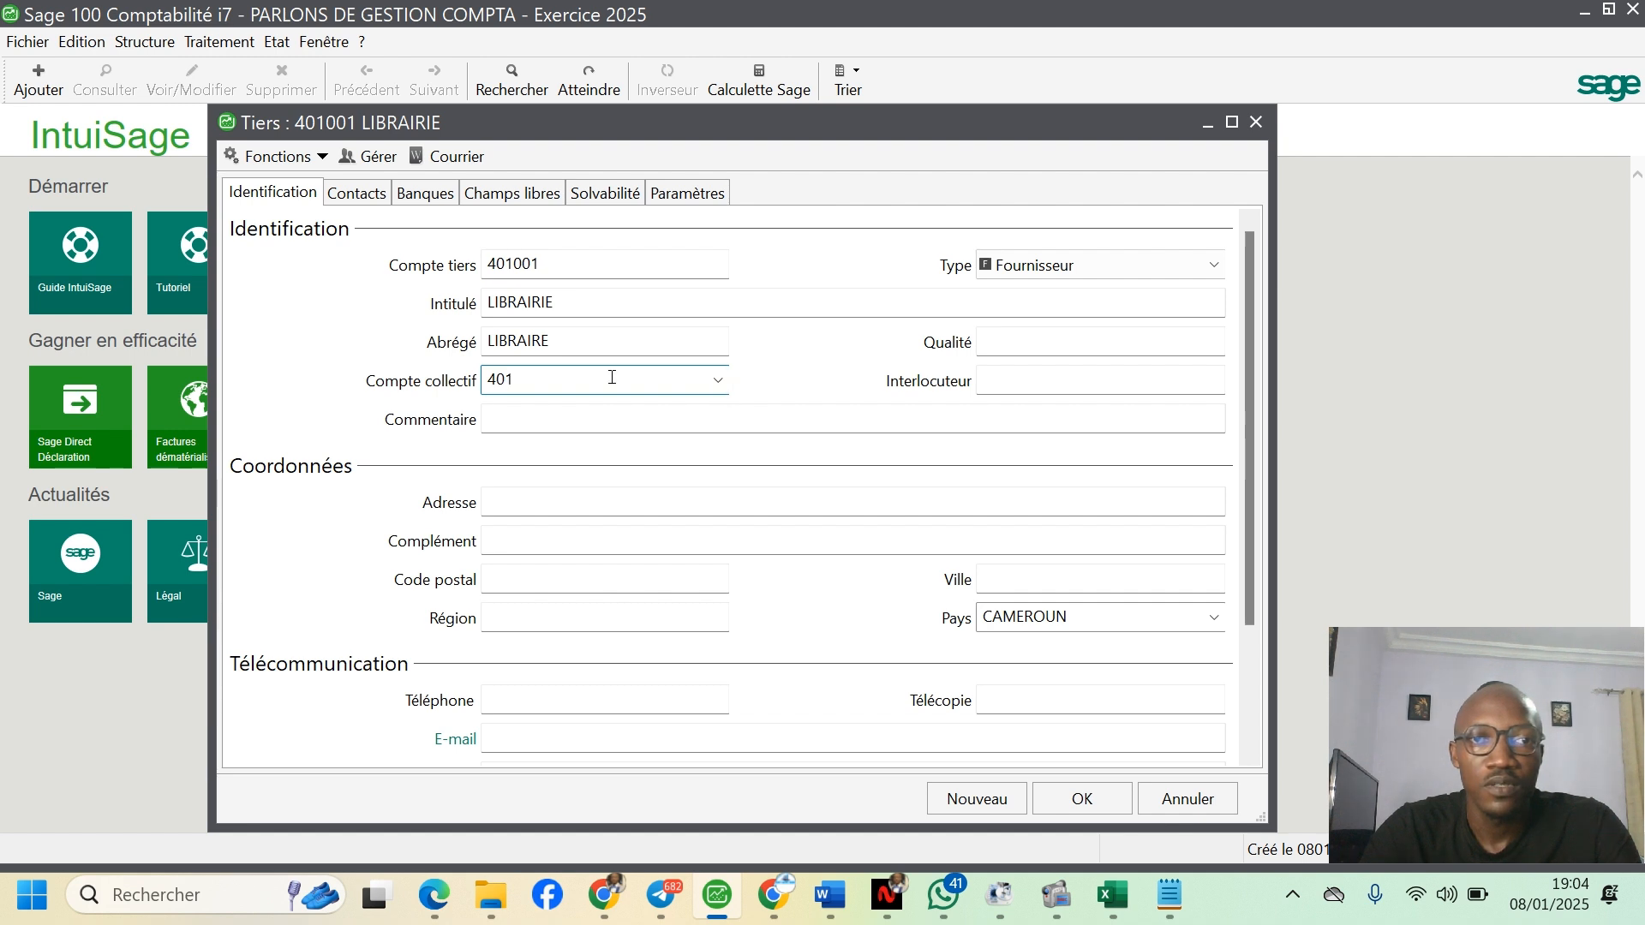
pyautogui.press('Tab')
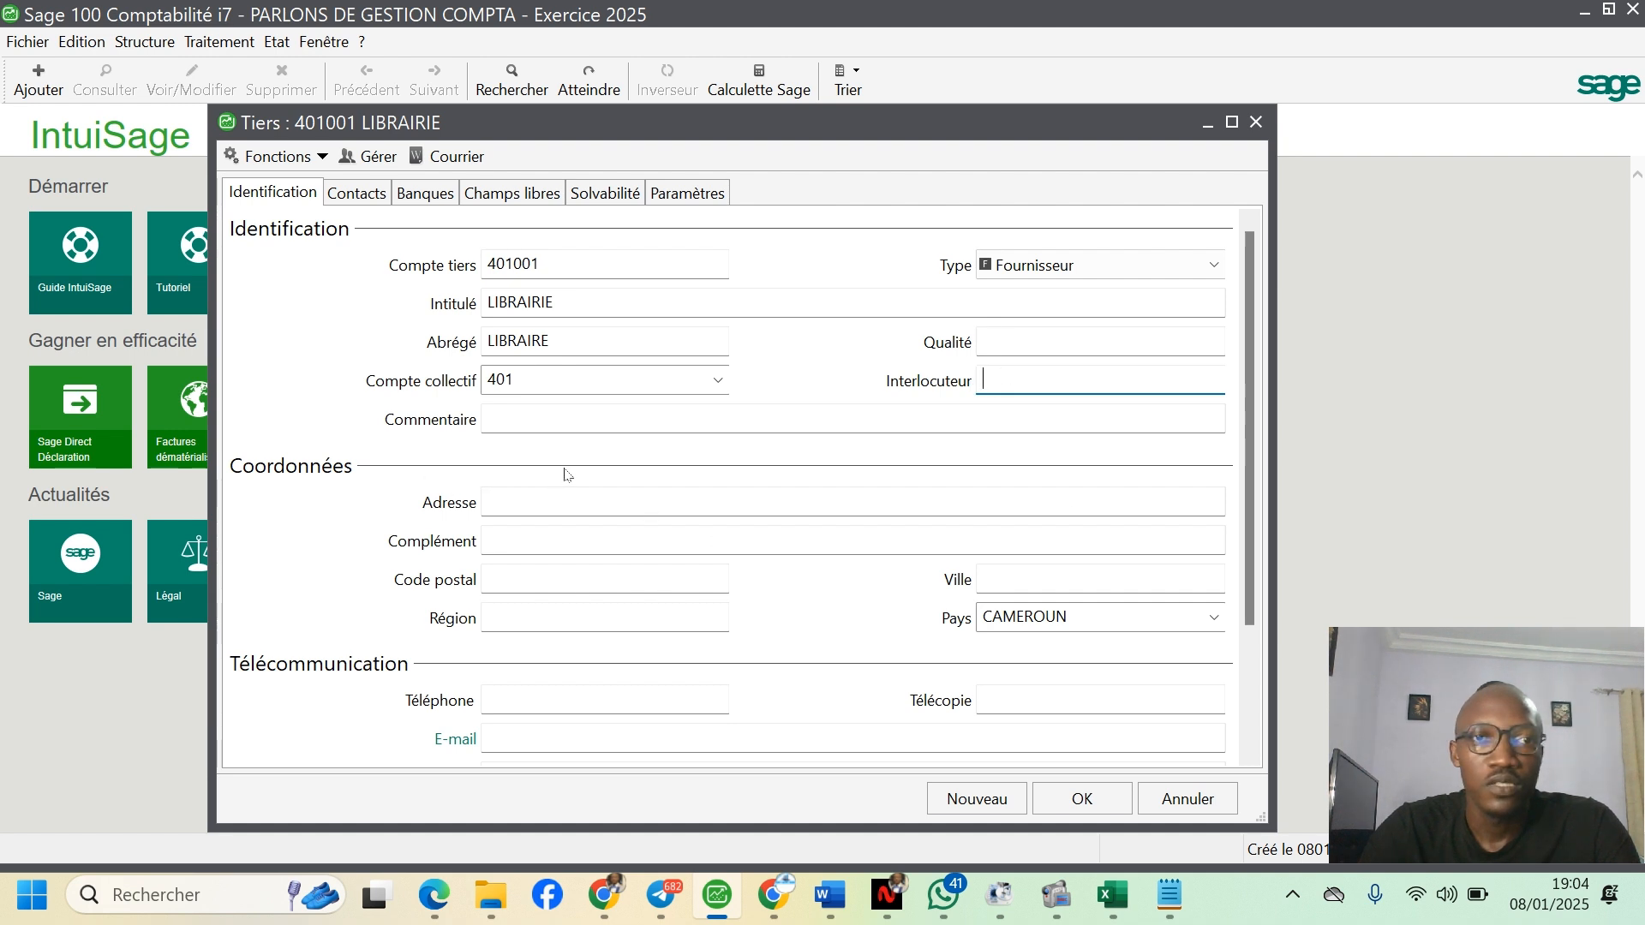
pyautogui.scroll(-5, 599, 488)
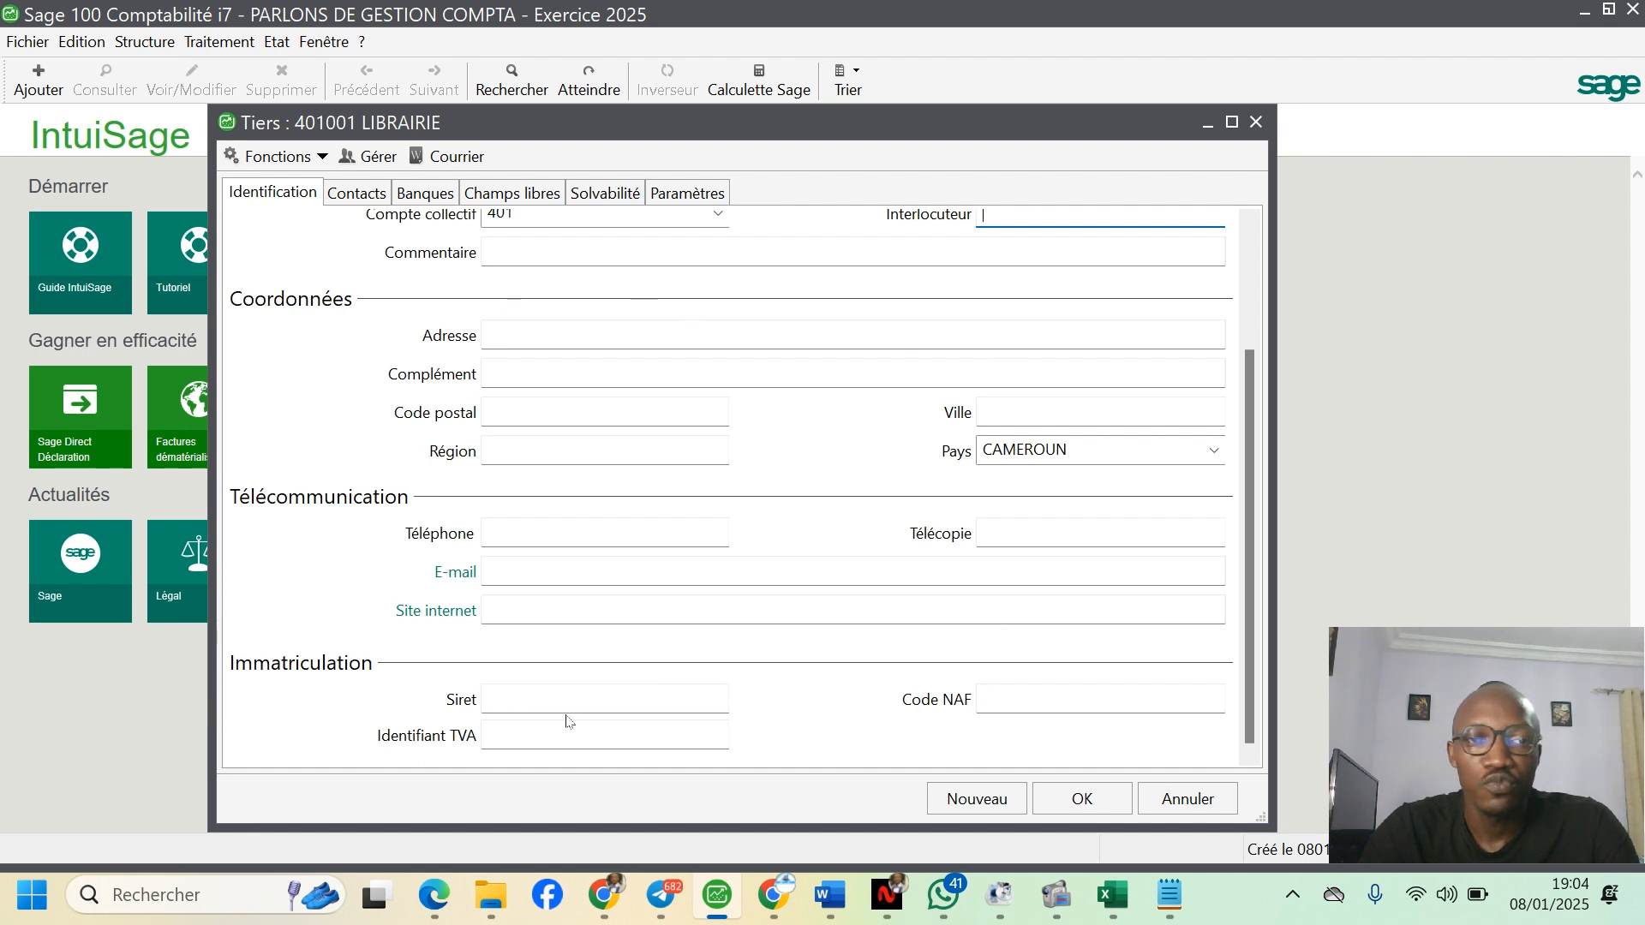
pyautogui.scroll(5, 624, 476)
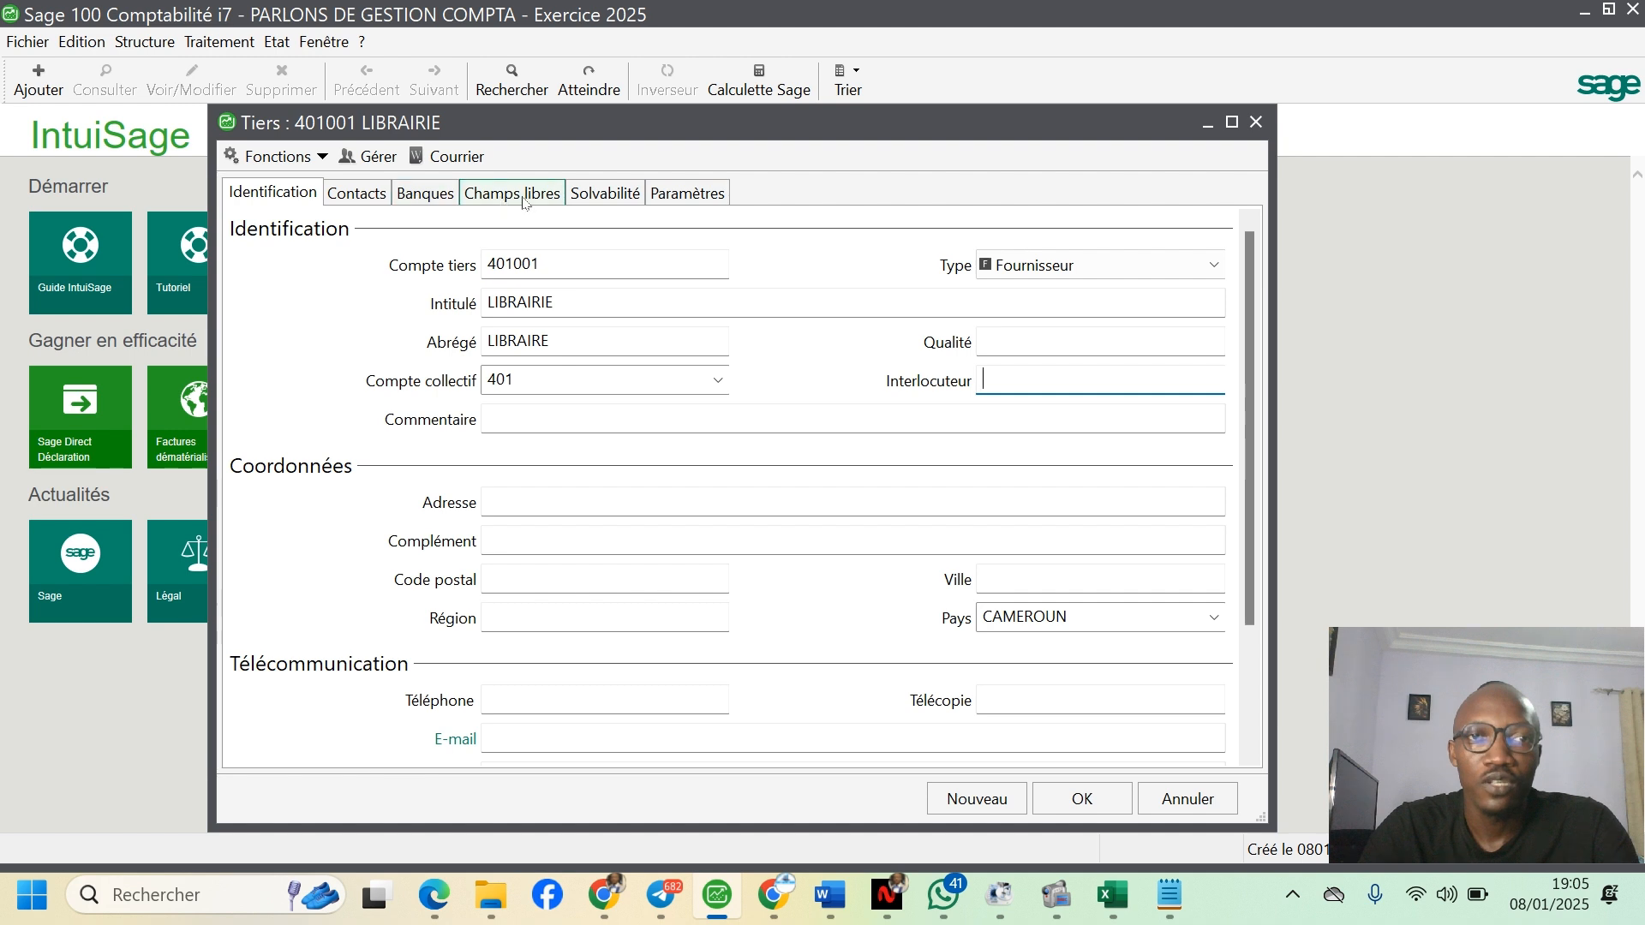
# - Try to view the bank details, extend the collective account to 4010000 and accept creating it as a general account
pyautogui.click(422, 196)
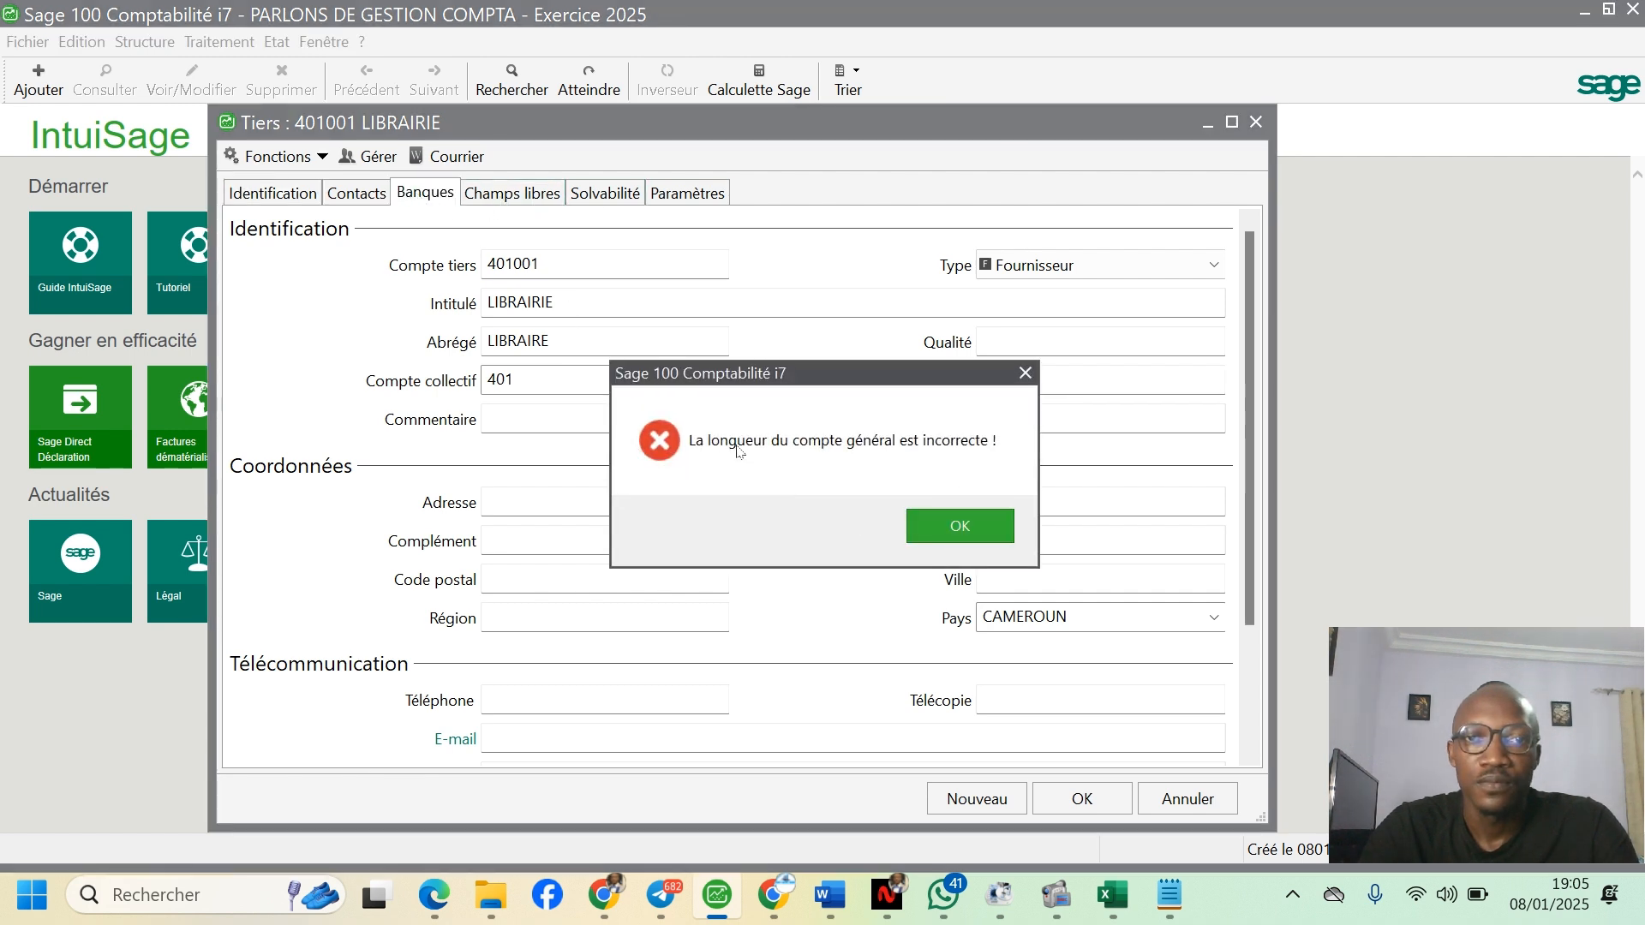
pyautogui.click(986, 526)
pyautogui.click(535, 375)
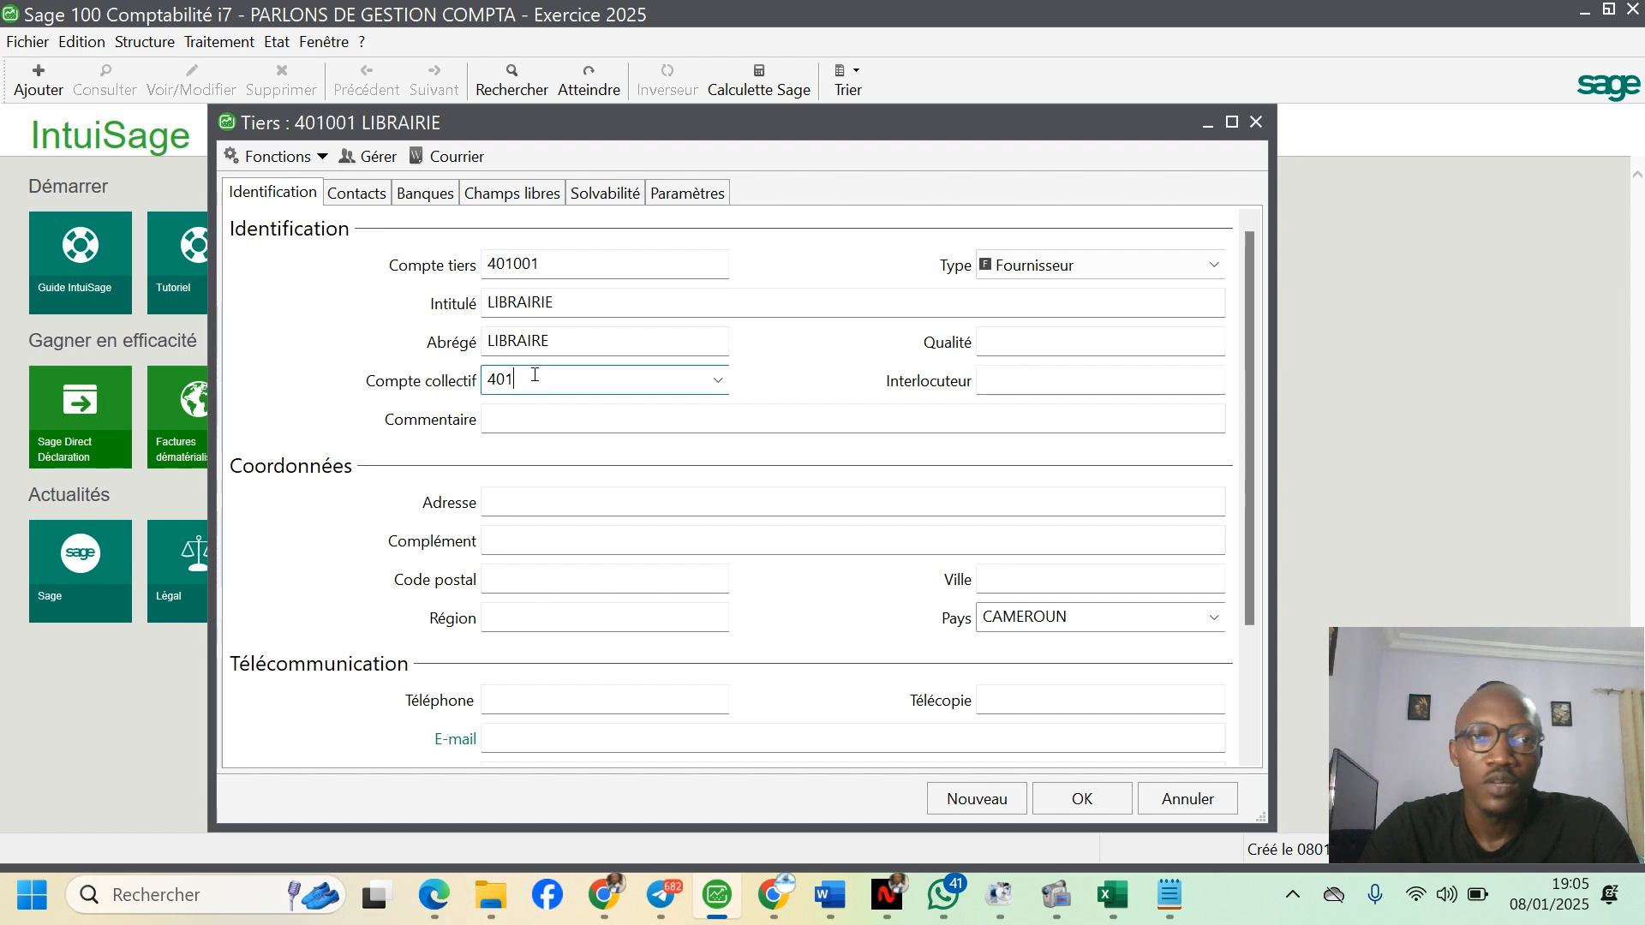
pyautogui.write('0000')
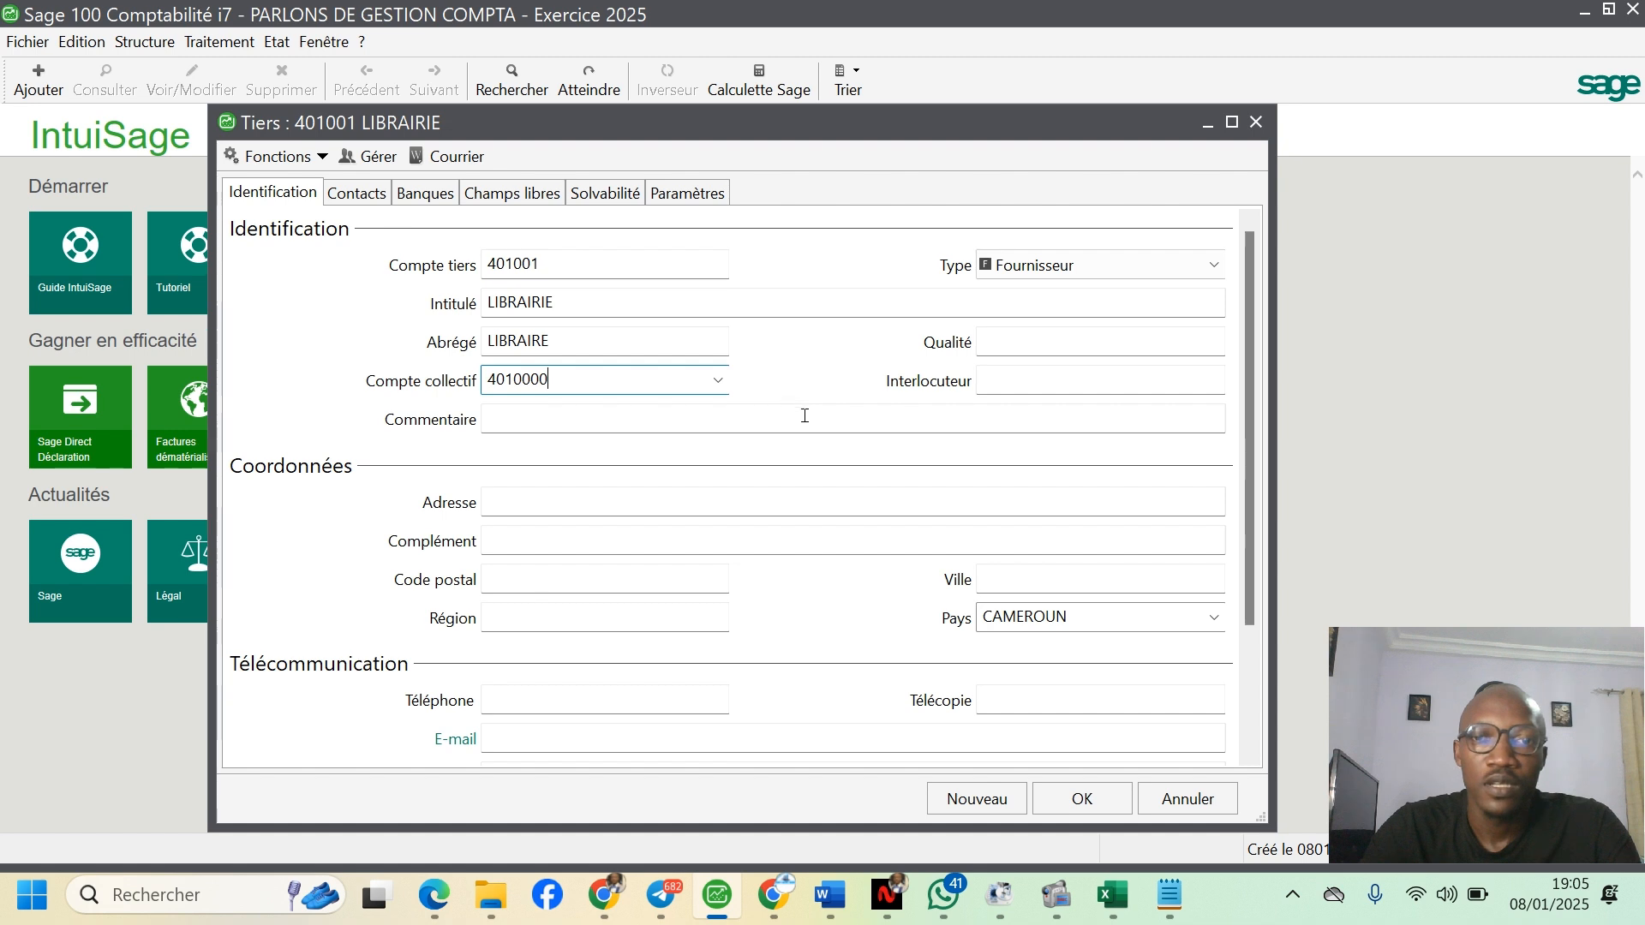
pyautogui.click(705, 186)
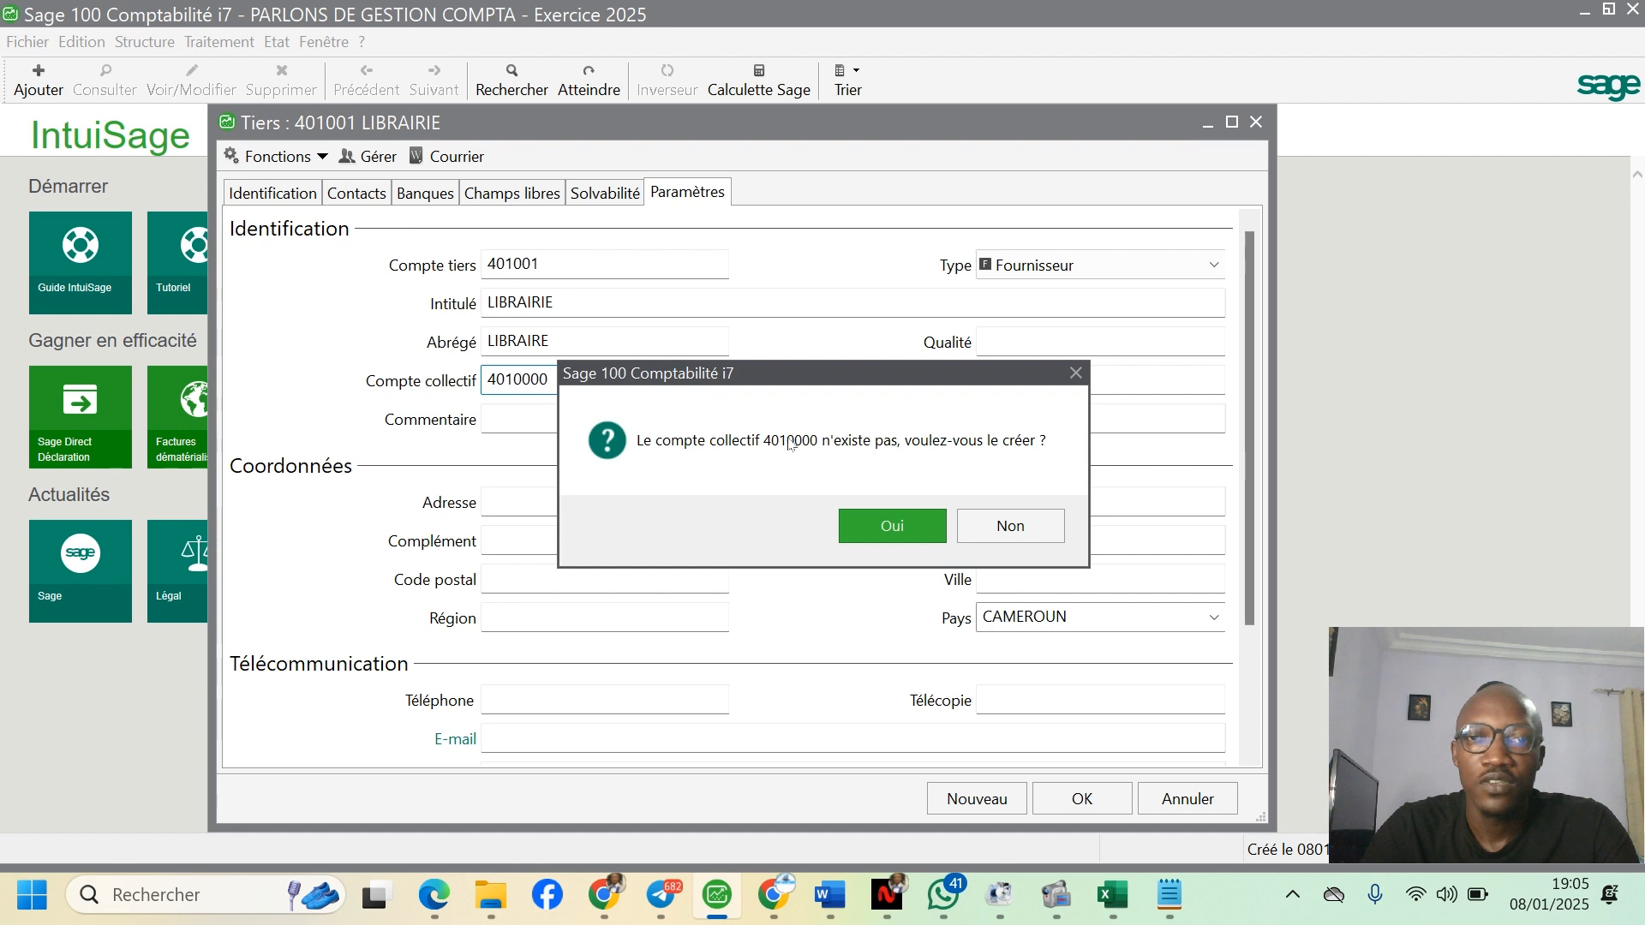
pyautogui.click(865, 526)
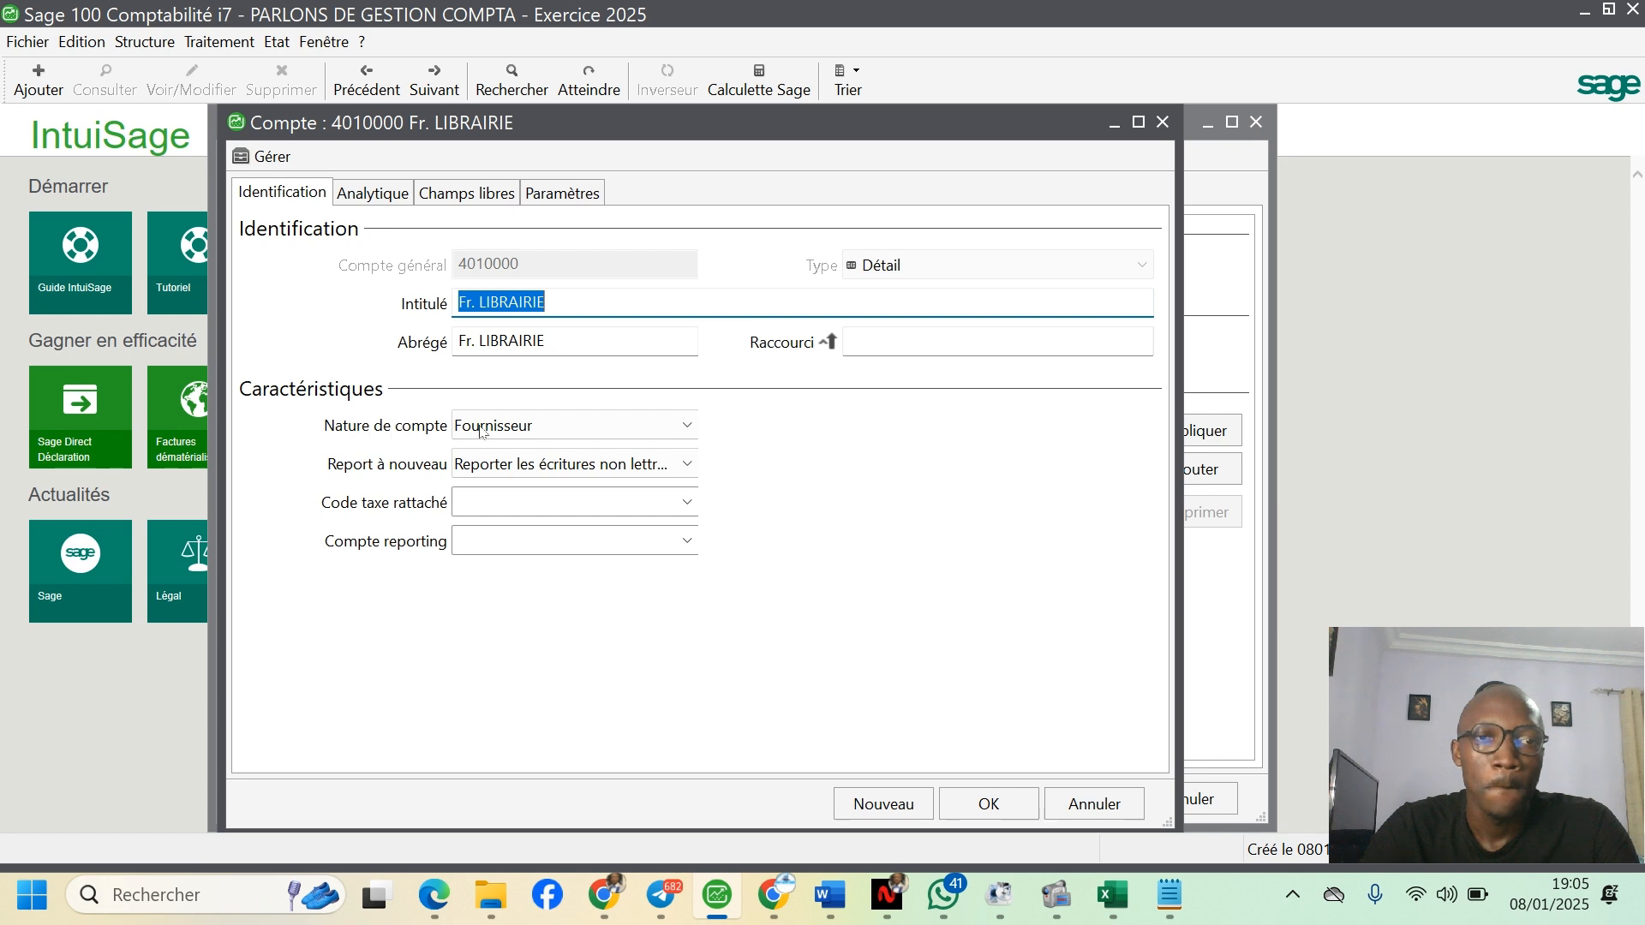
# - Review account 4010000's nature options, entry parameters, linked third-party accounts and analytic settings, and close its window
pyautogui.click(687, 427)
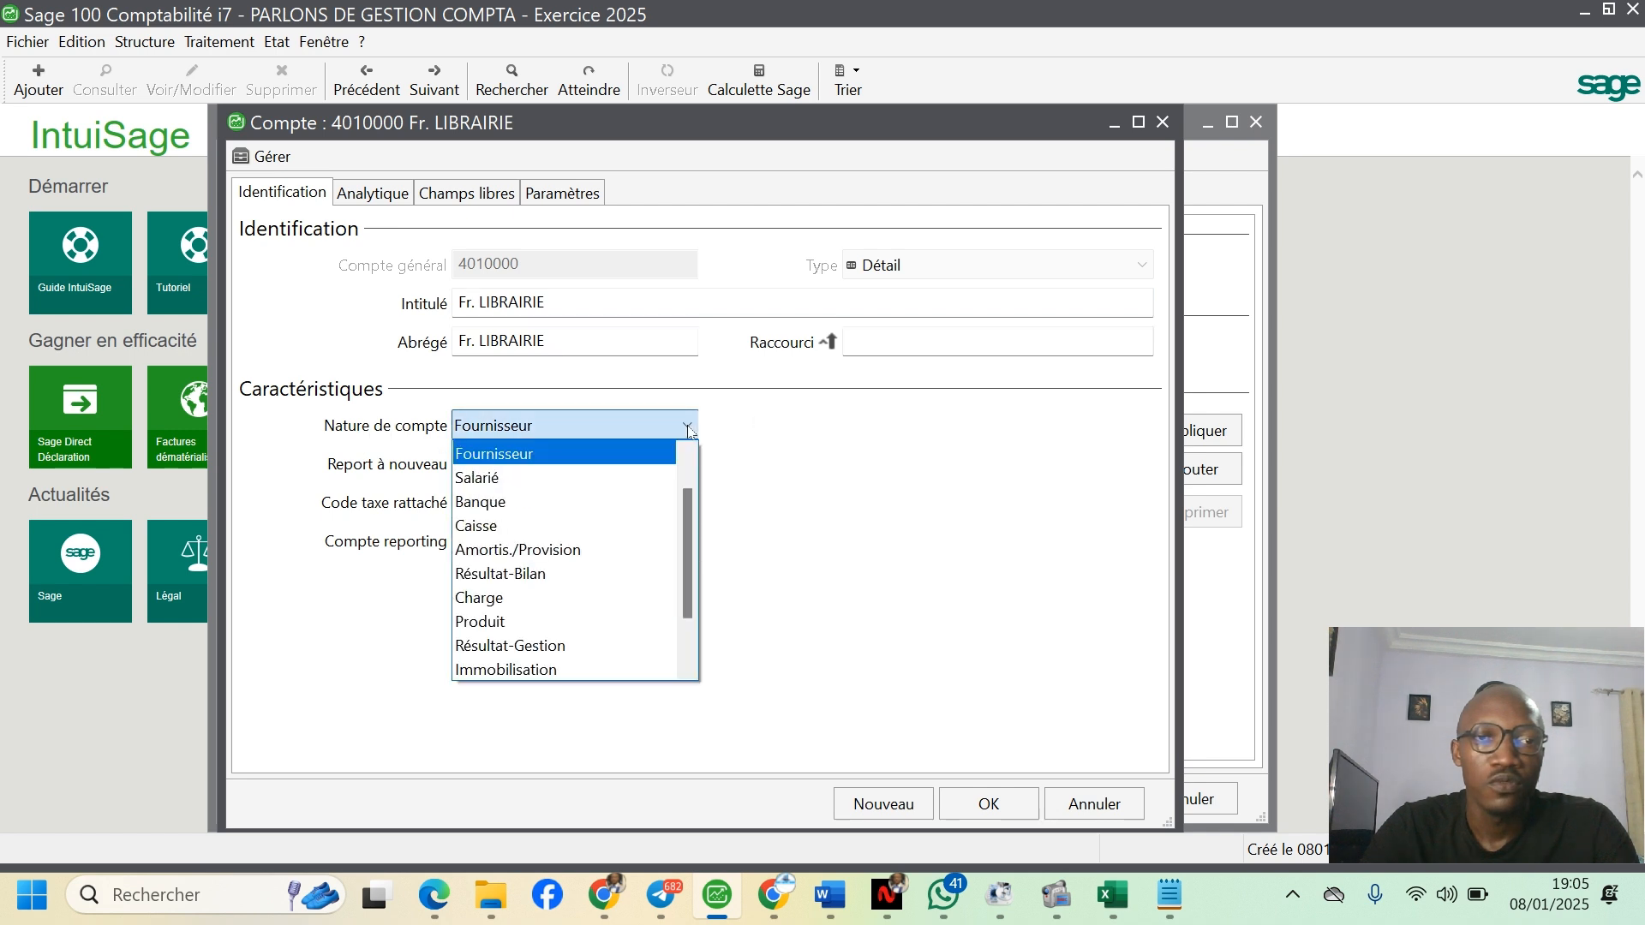
pyautogui.click(653, 428)
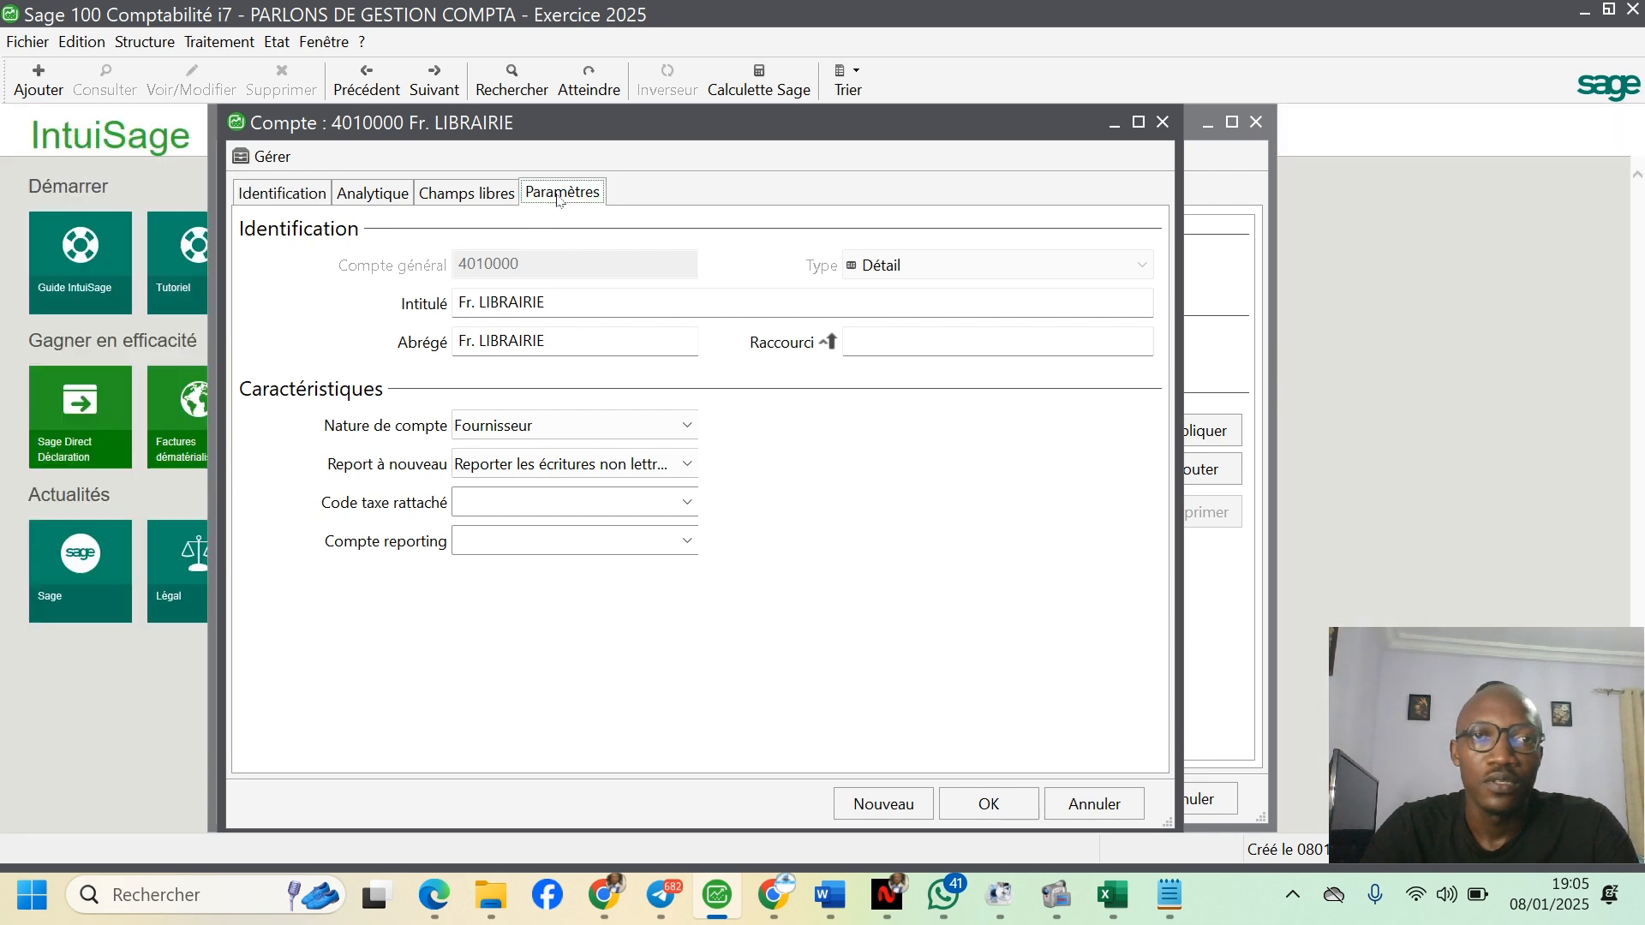
pyautogui.click(561, 193)
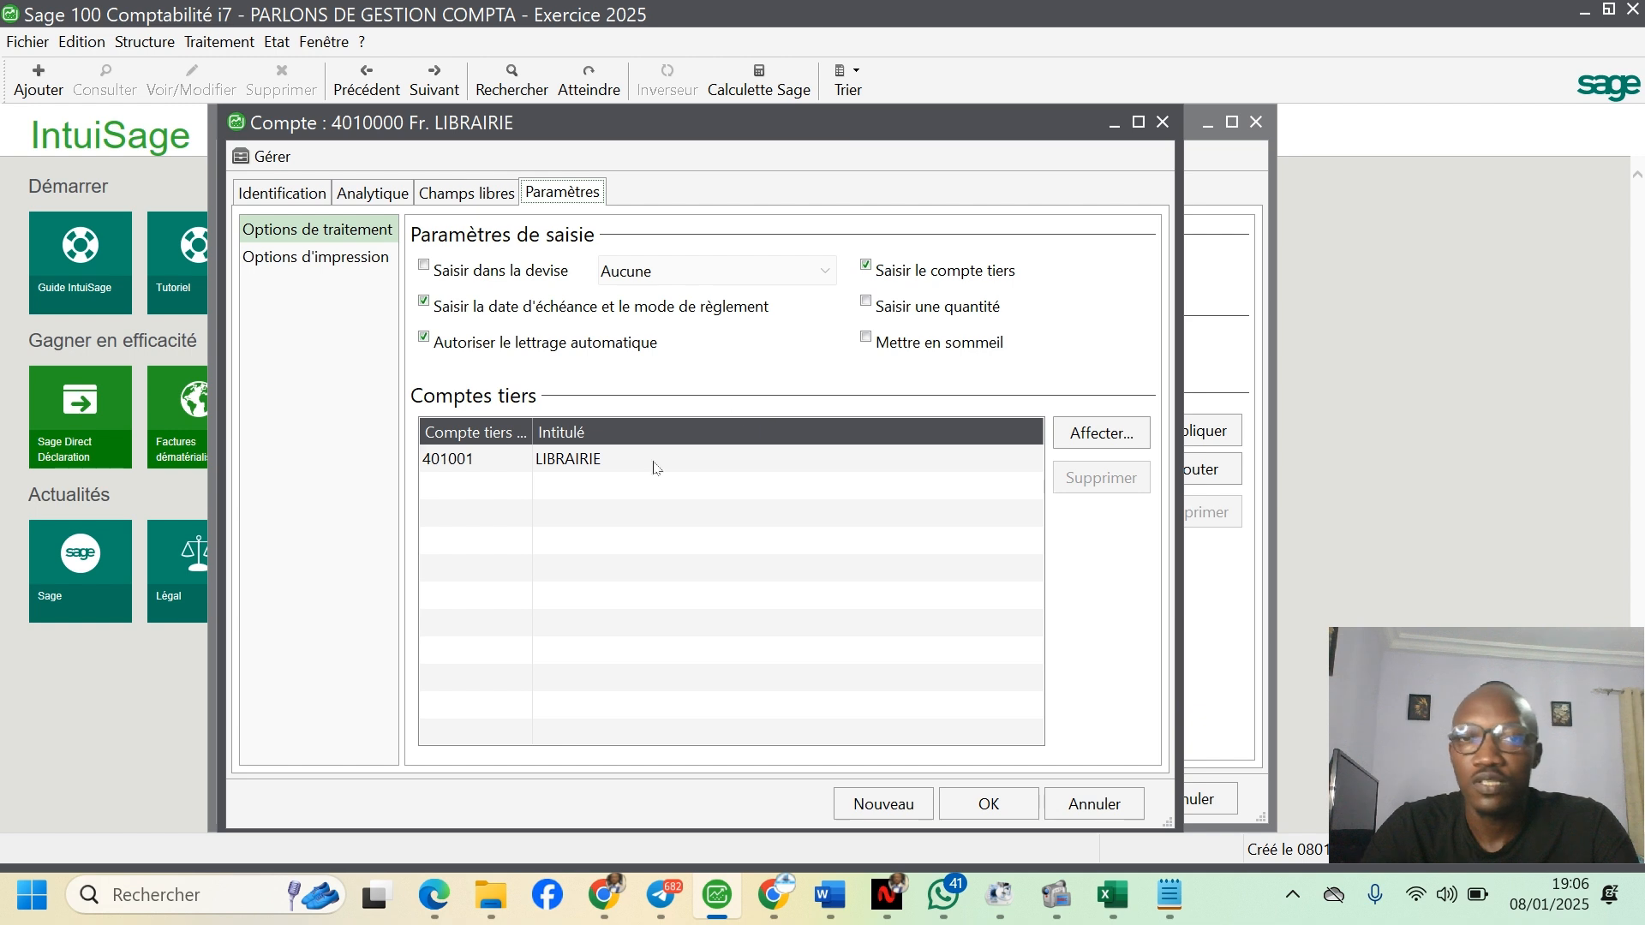
pyautogui.click(570, 471)
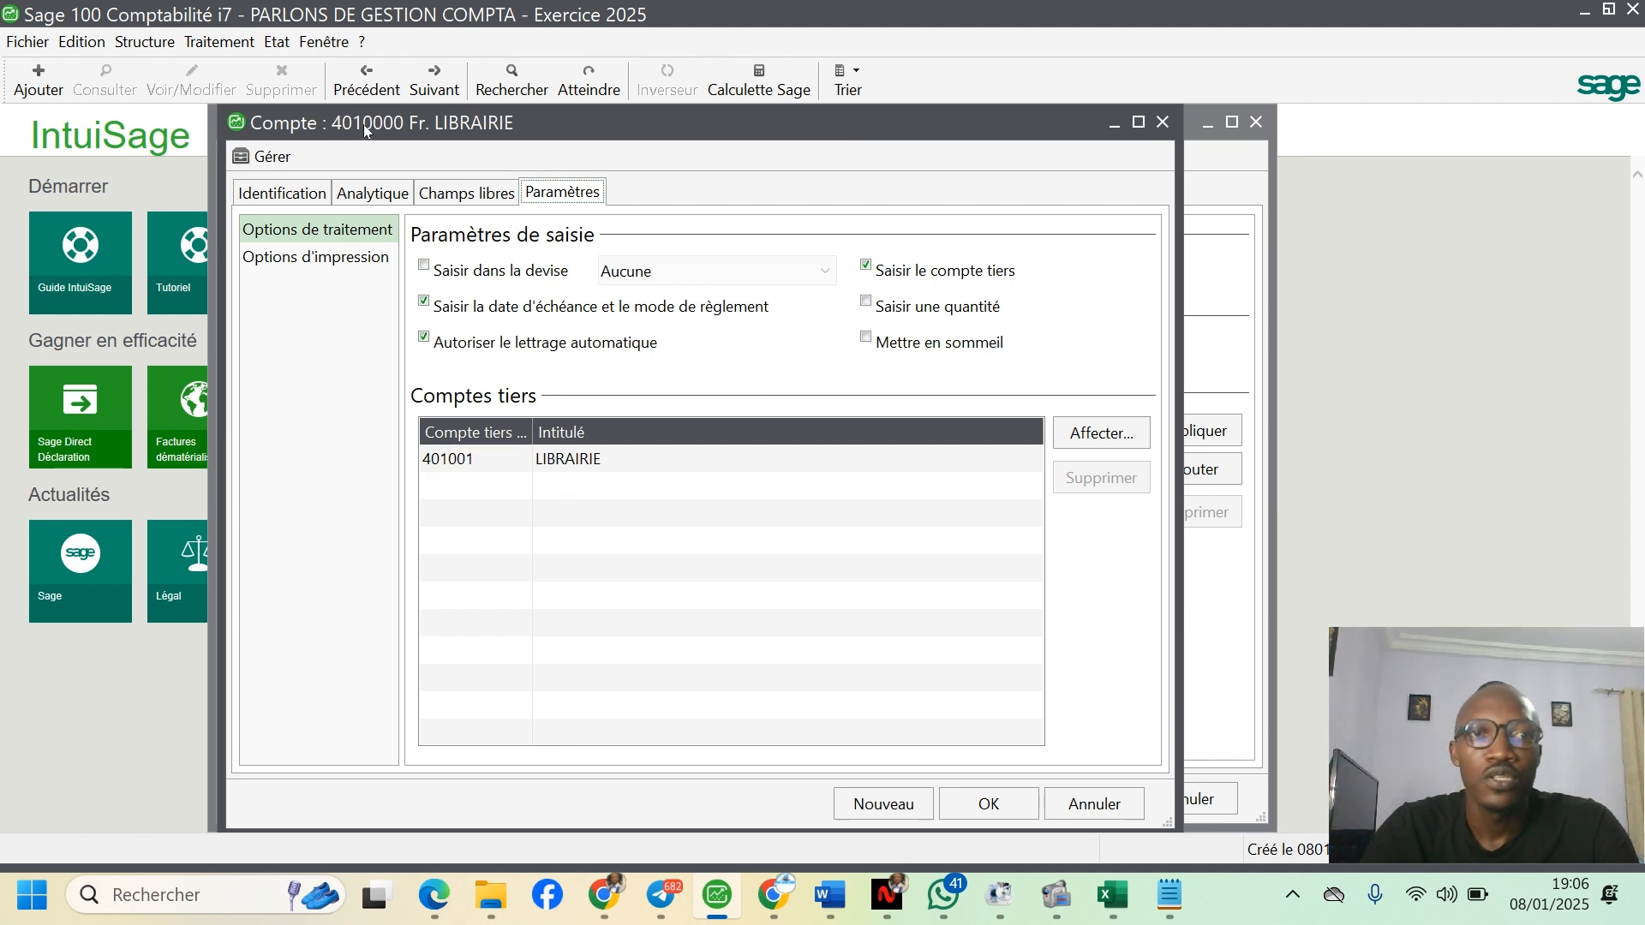
pyautogui.moveTo(531, 122); pyautogui.dragTo(537, 136)
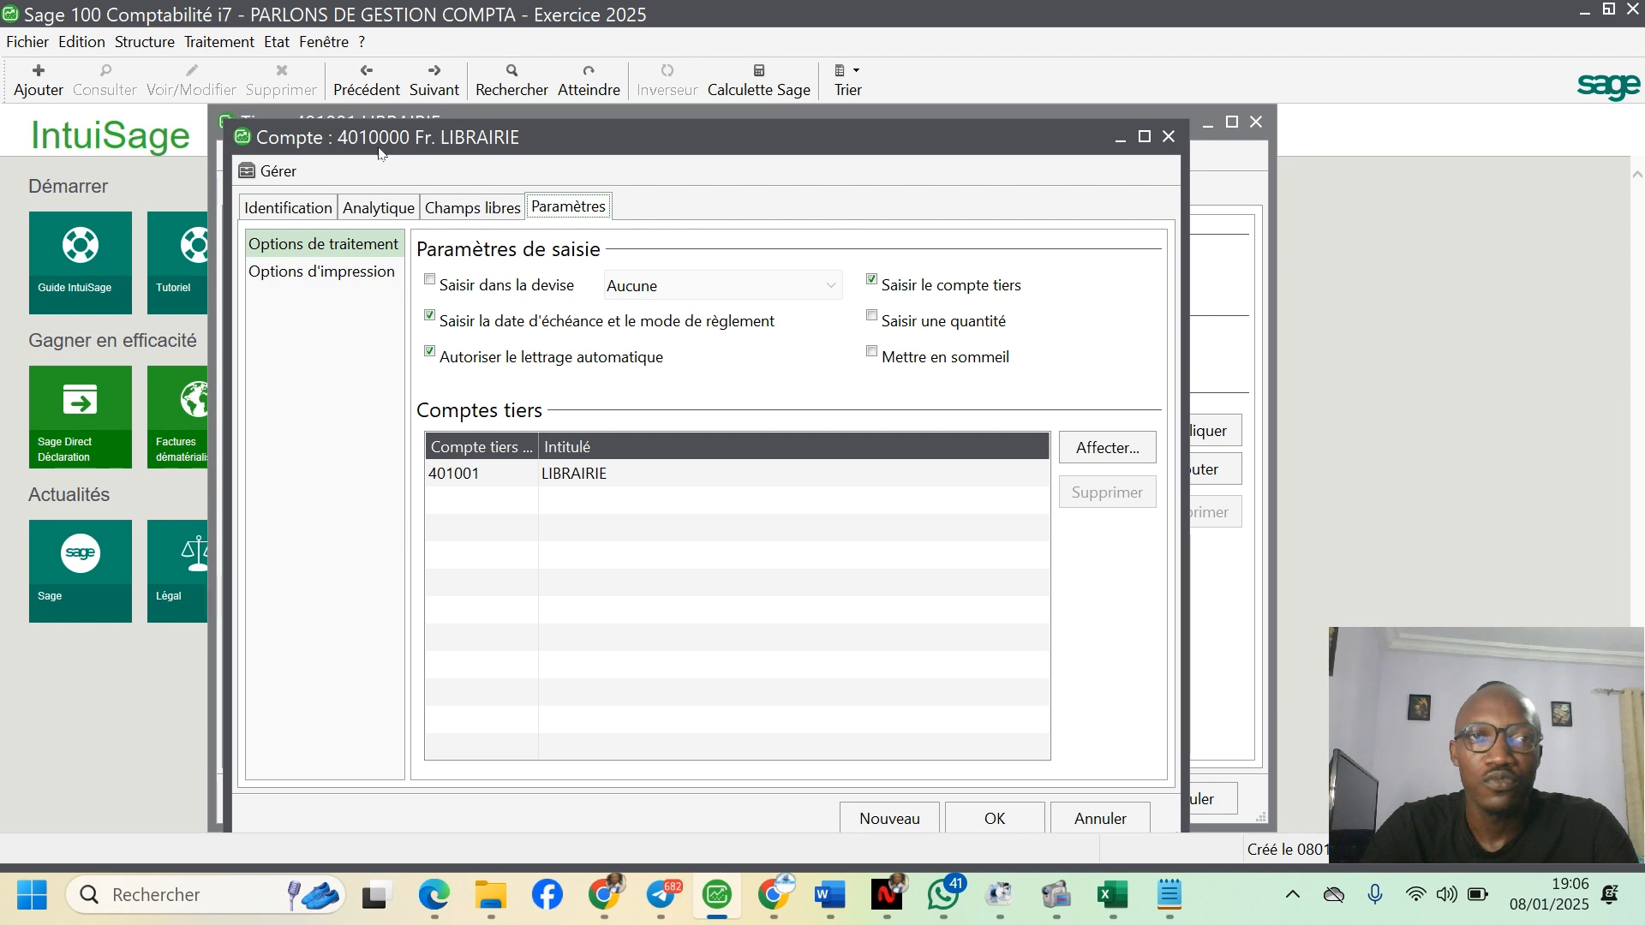
pyautogui.click(296, 209)
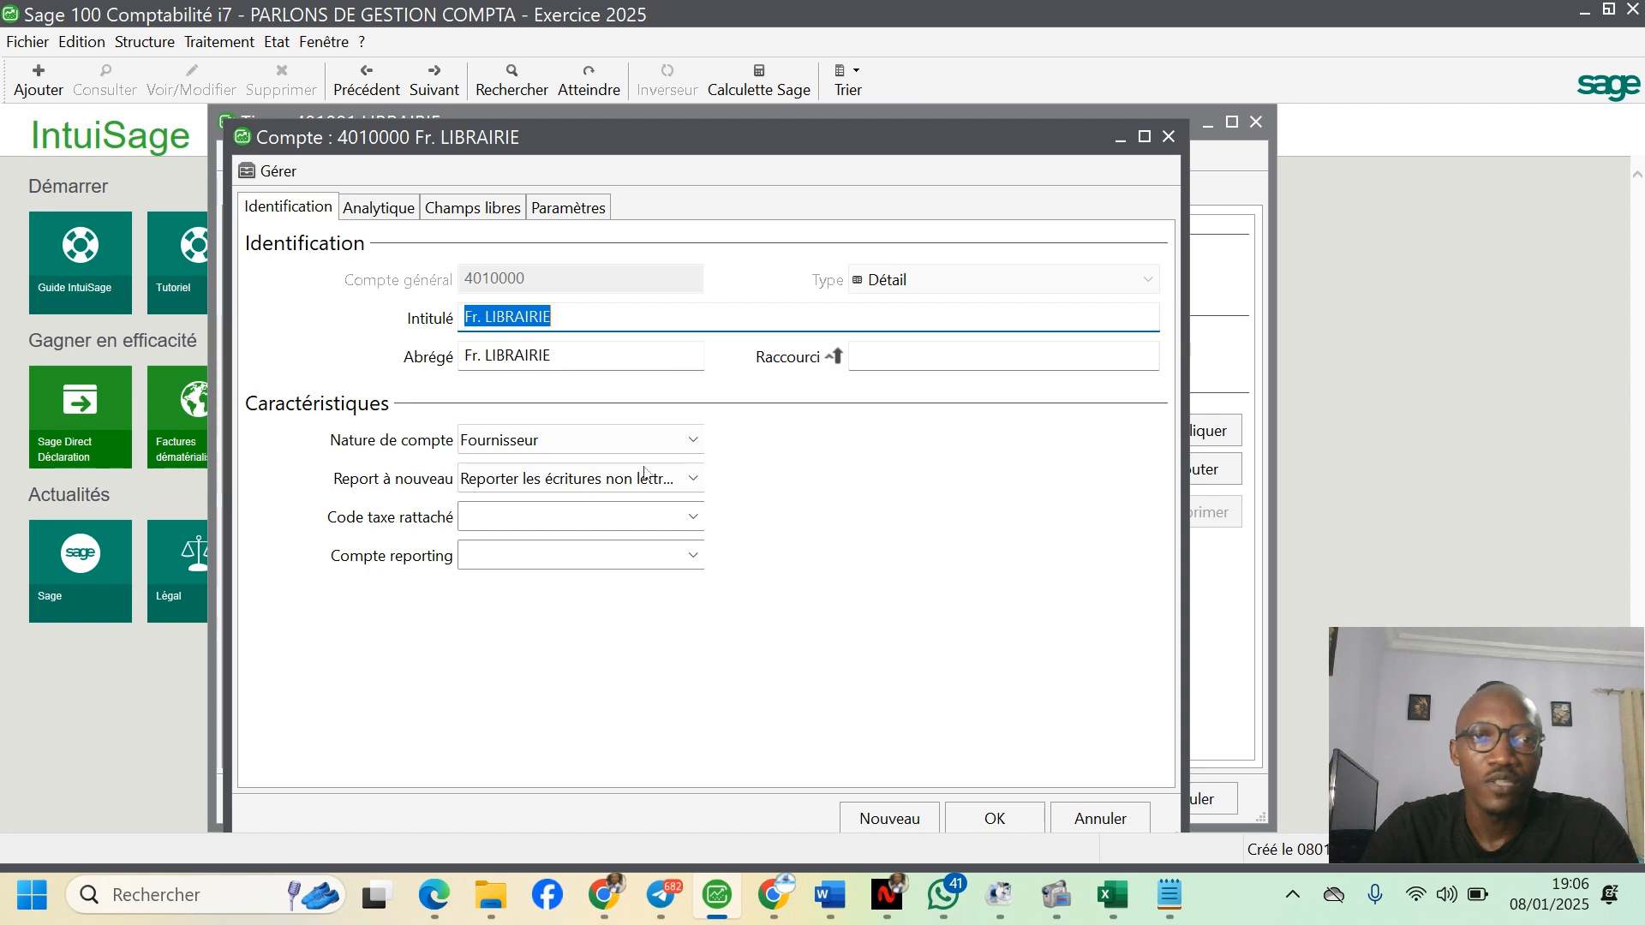
pyautogui.click(379, 208)
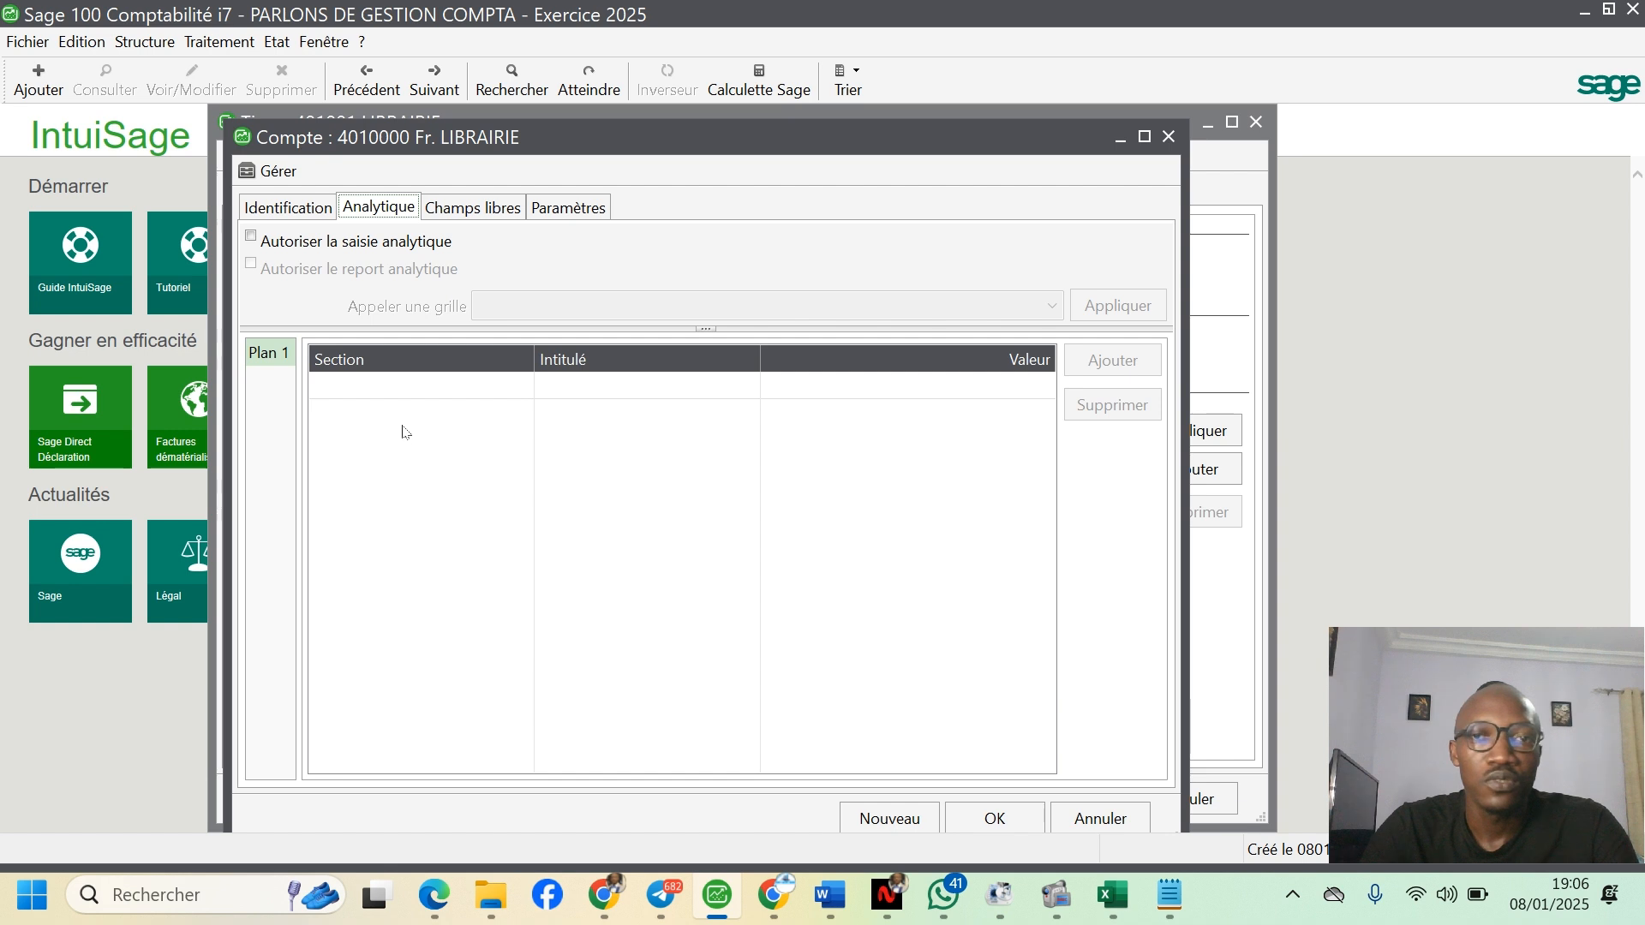
pyautogui.click(296, 209)
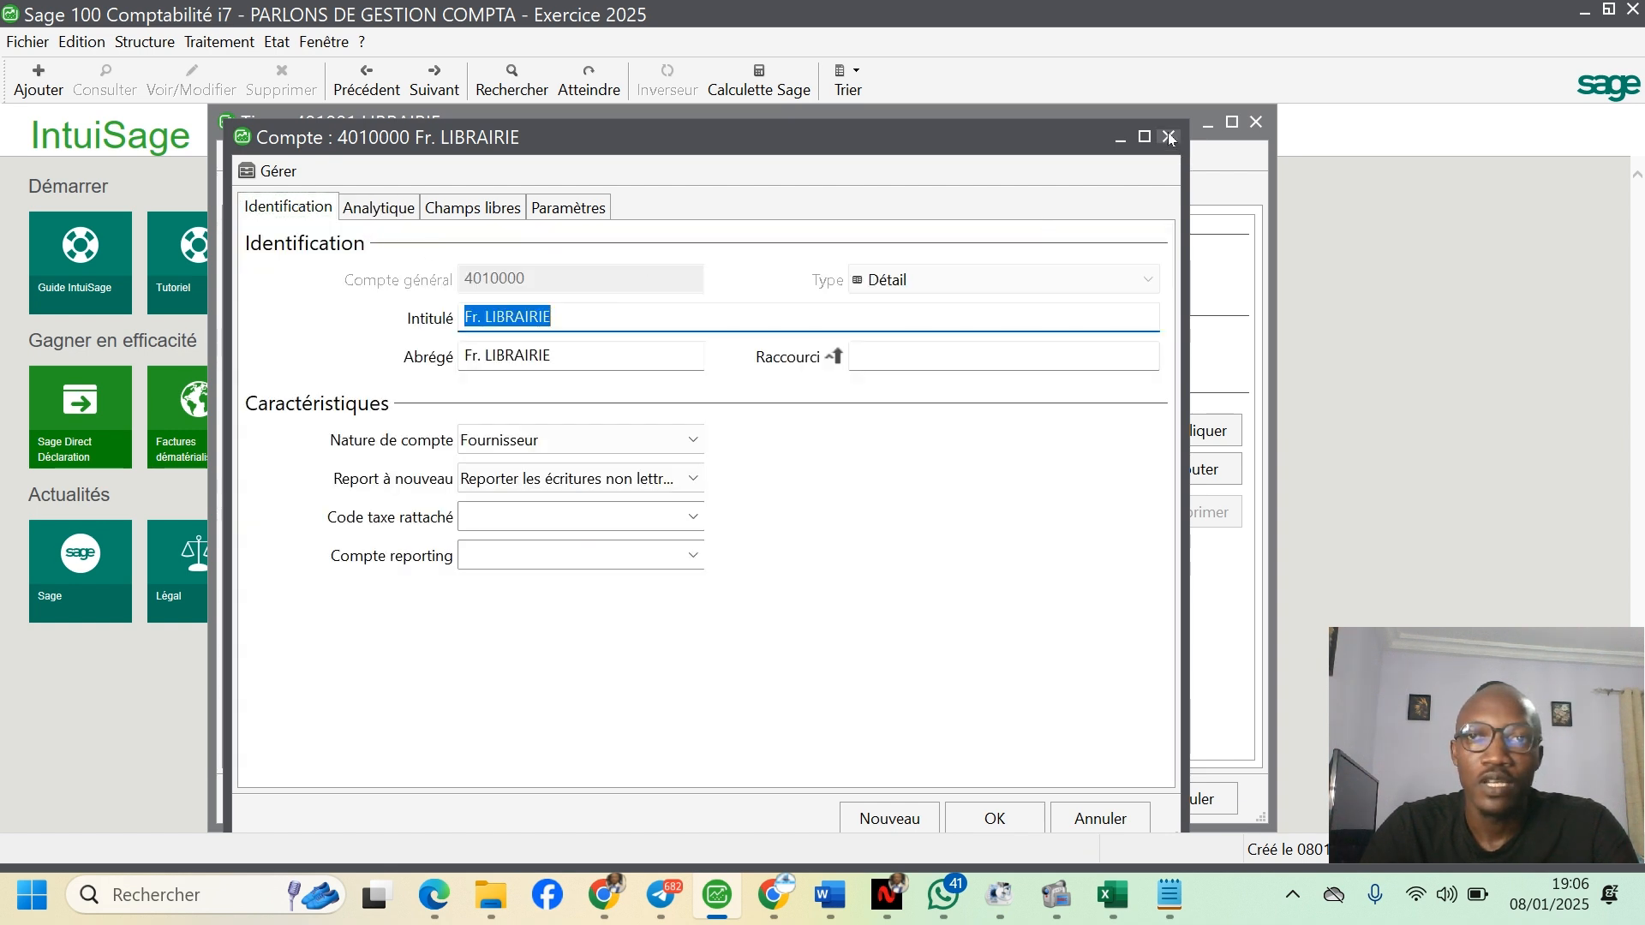
pyautogui.click(1168, 137)
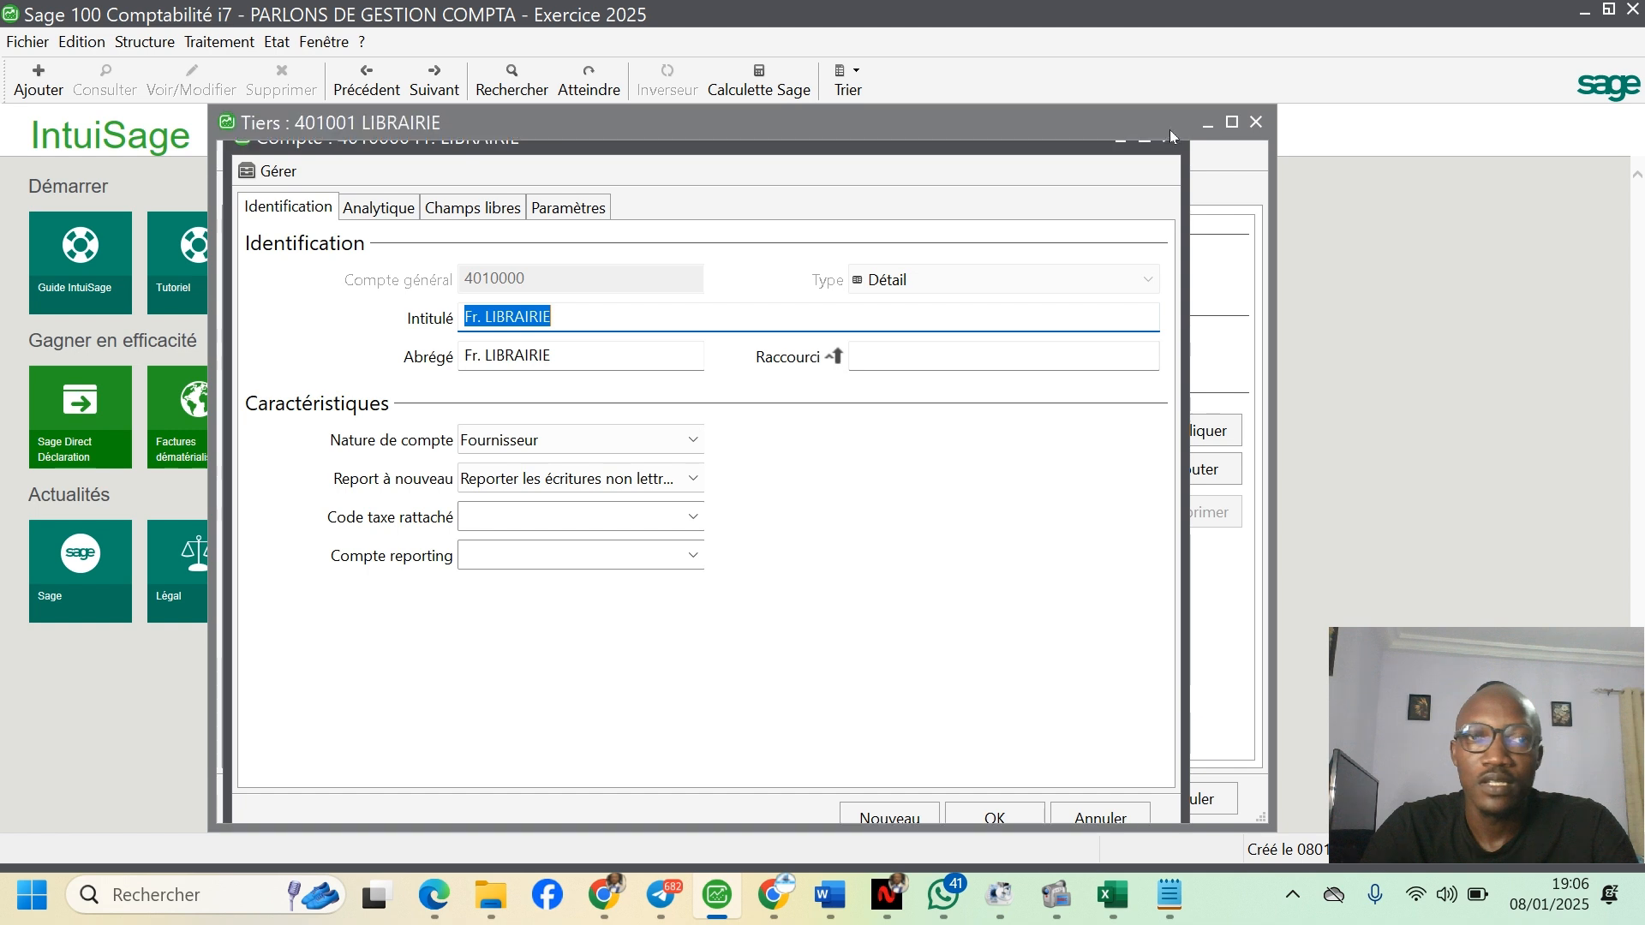
# - Close the LIBRAIRIE record, examine the type choices in a blank client third-party form, and close the form without creating an account
pyautogui.click(1256, 123)
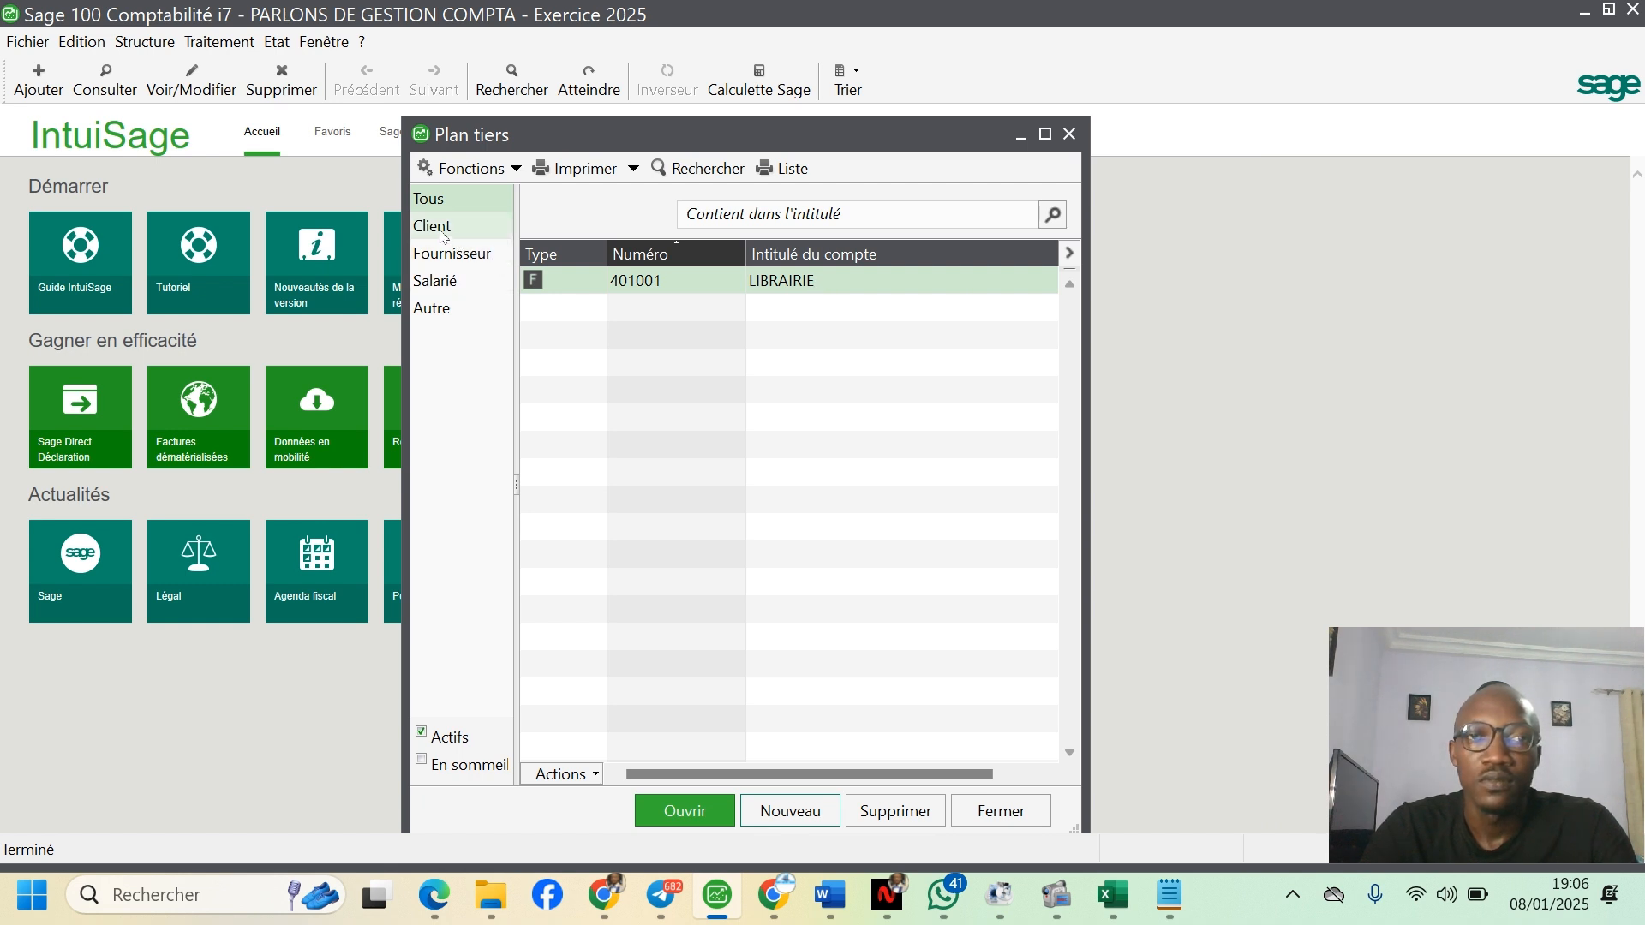
pyautogui.click(437, 227)
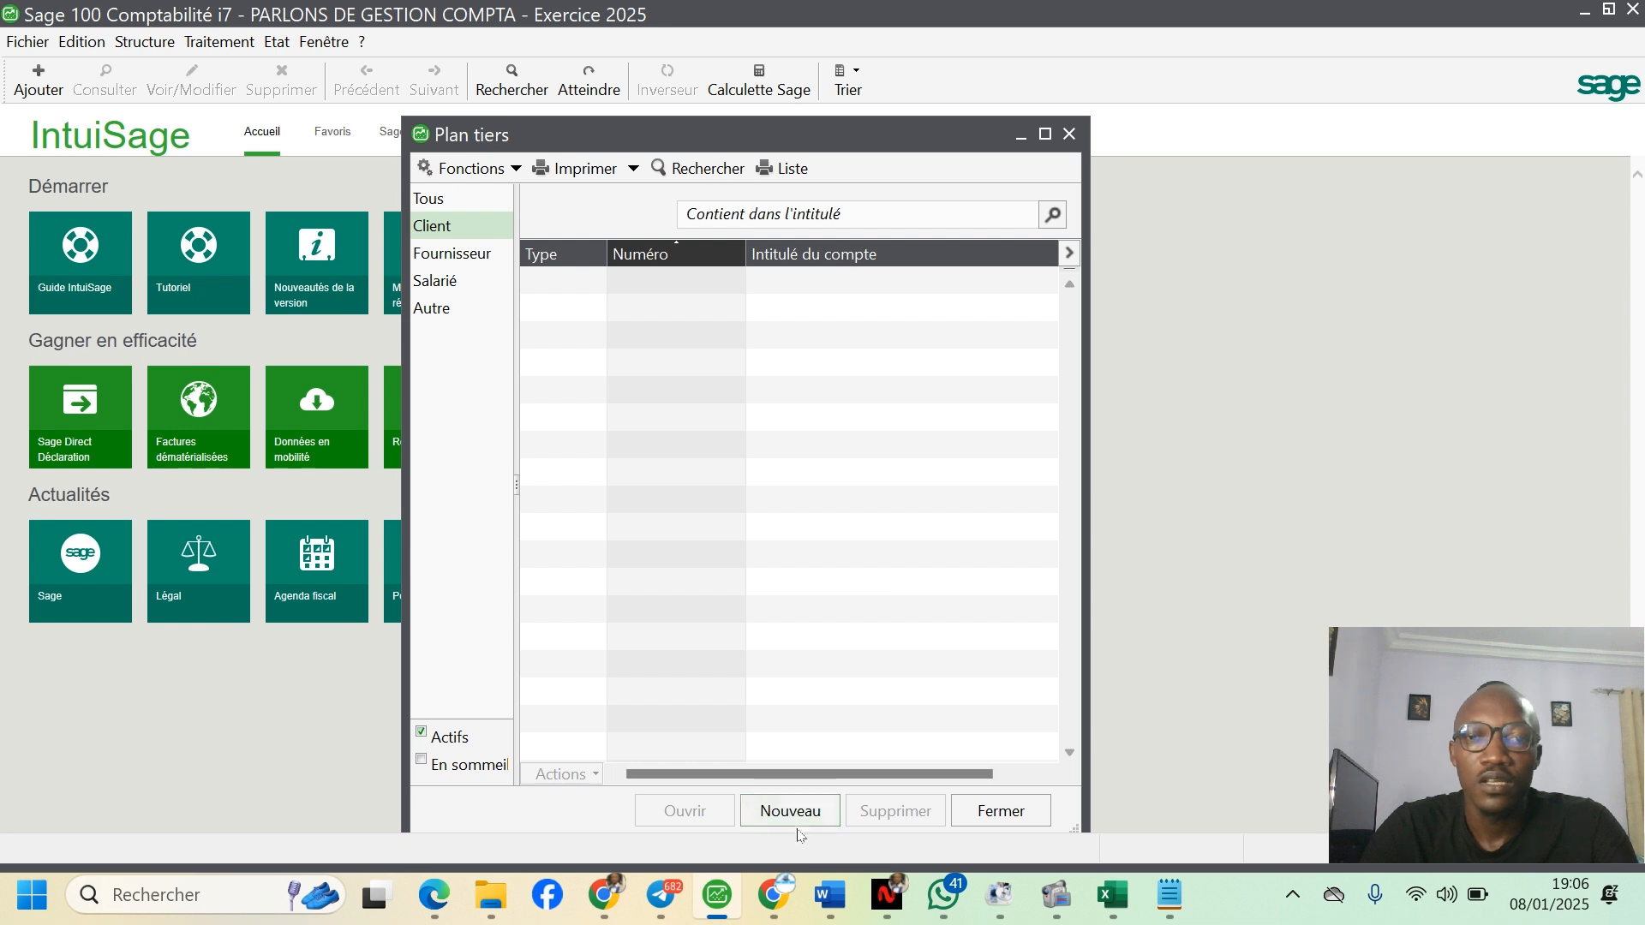
pyautogui.click(804, 810)
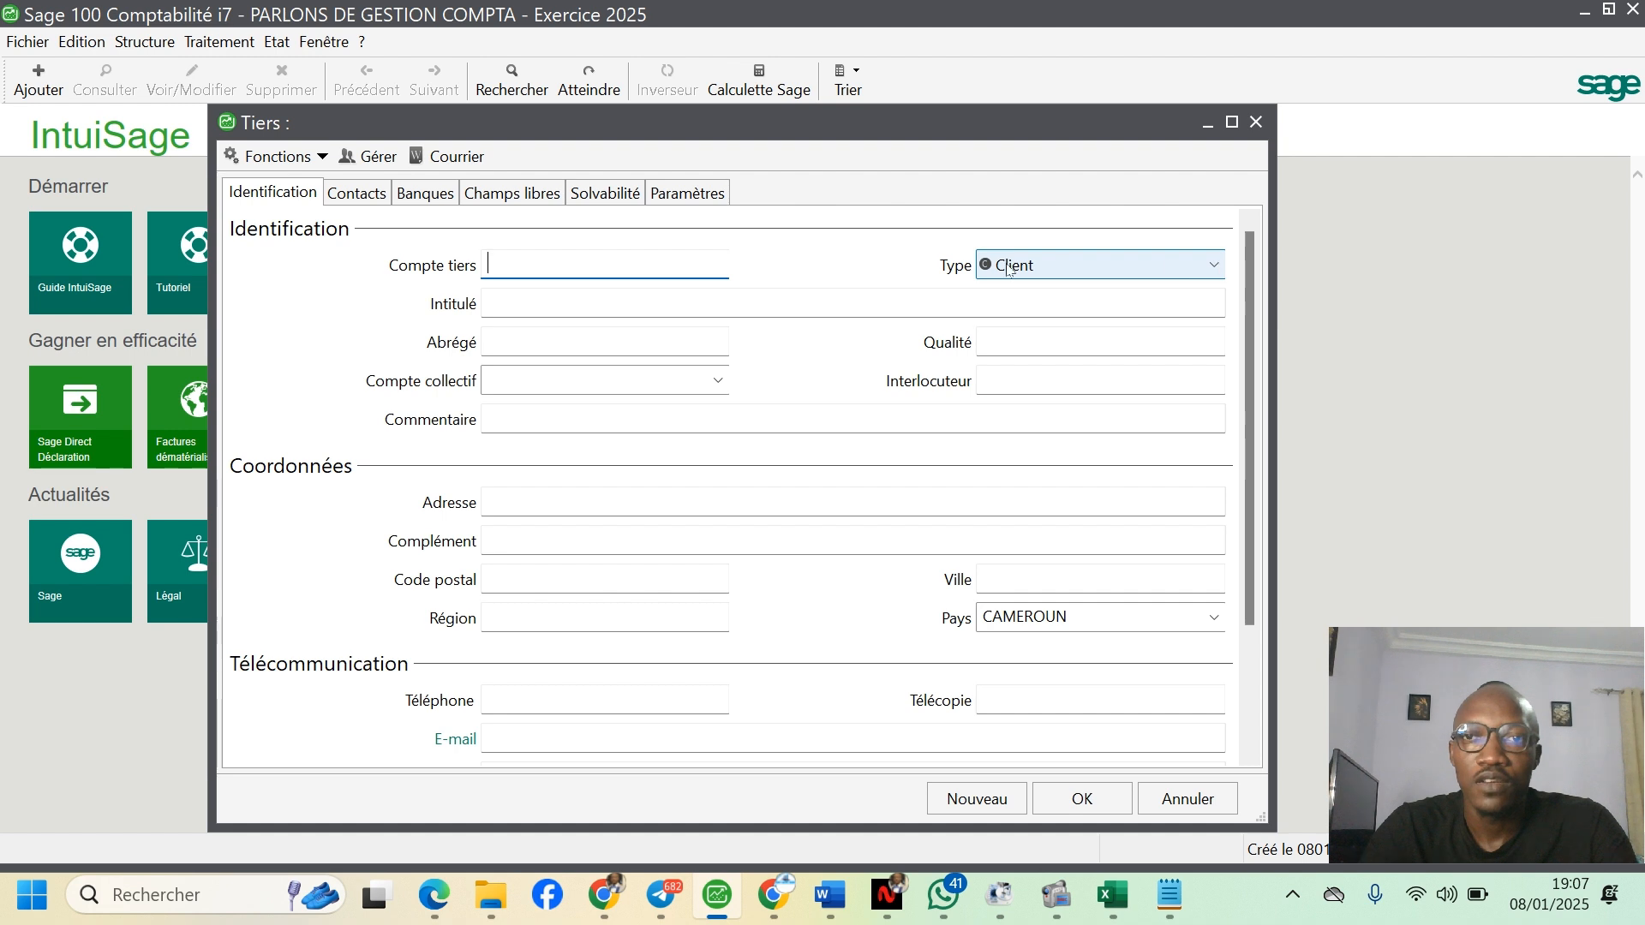
pyautogui.click(1222, 272)
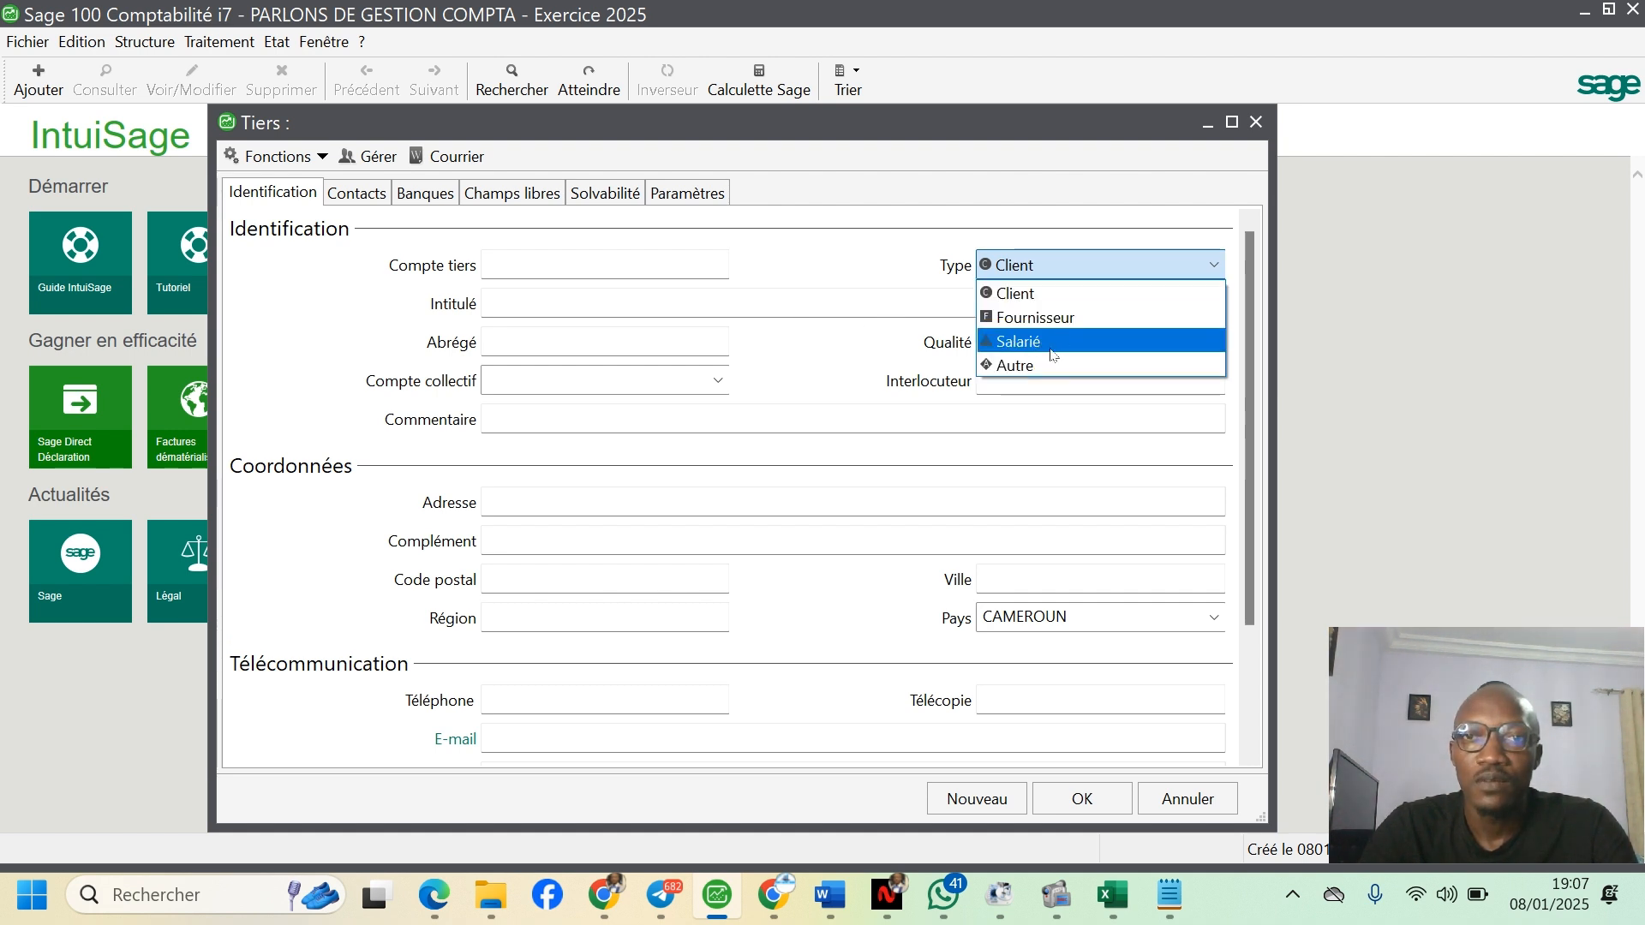
pyautogui.click(955, 287)
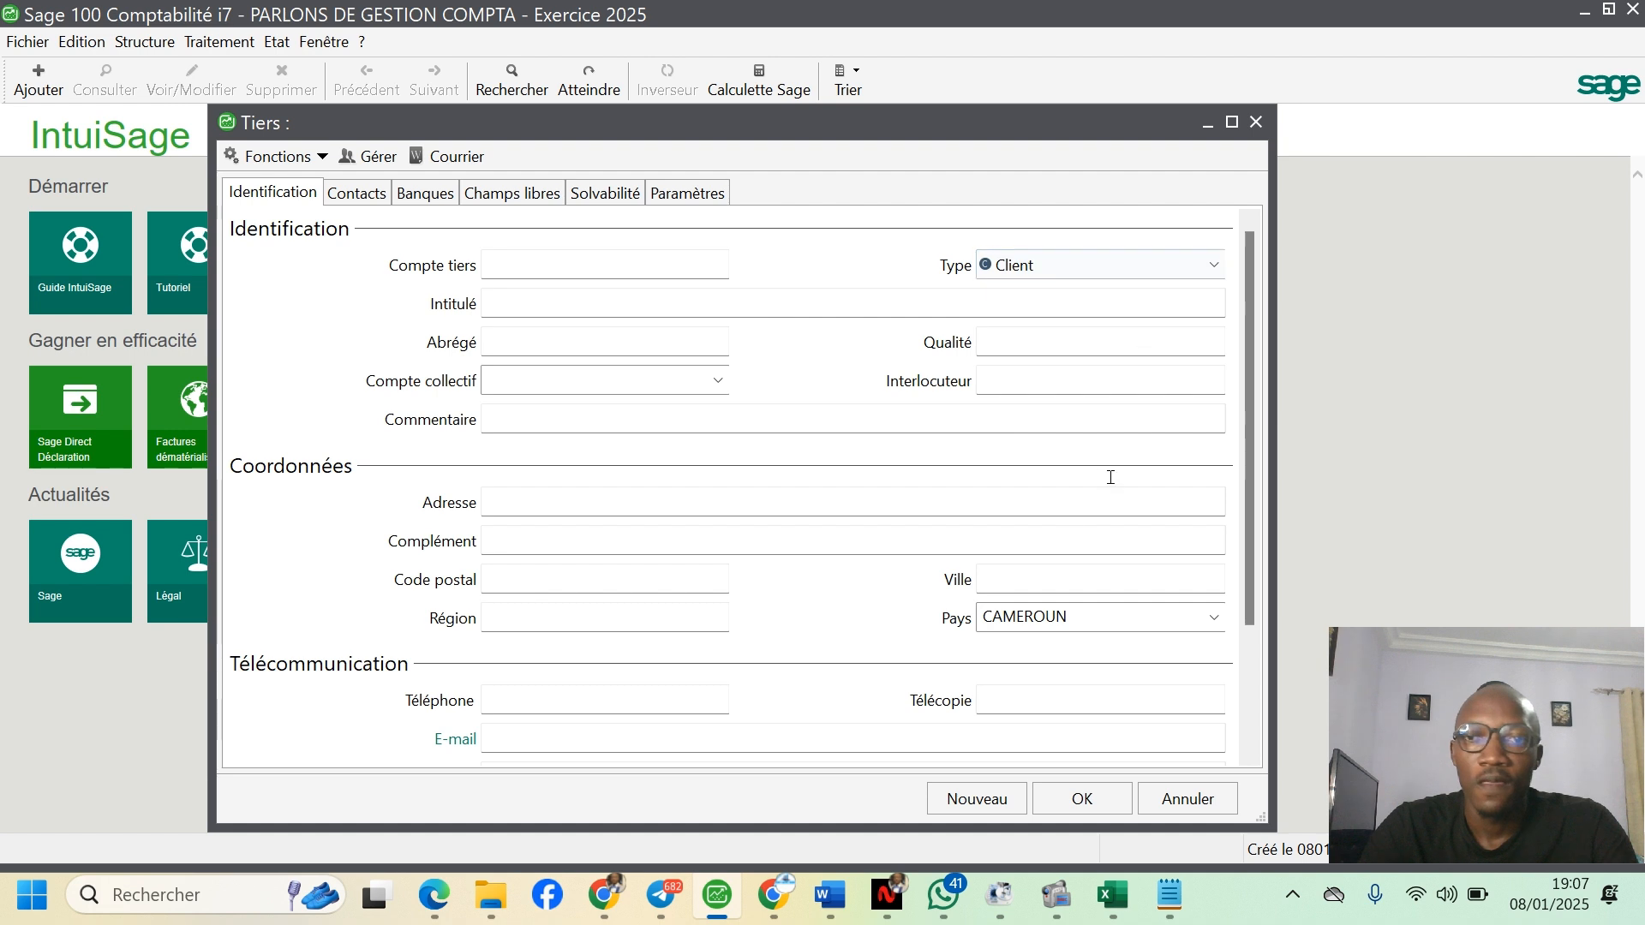
pyautogui.click(1256, 122)
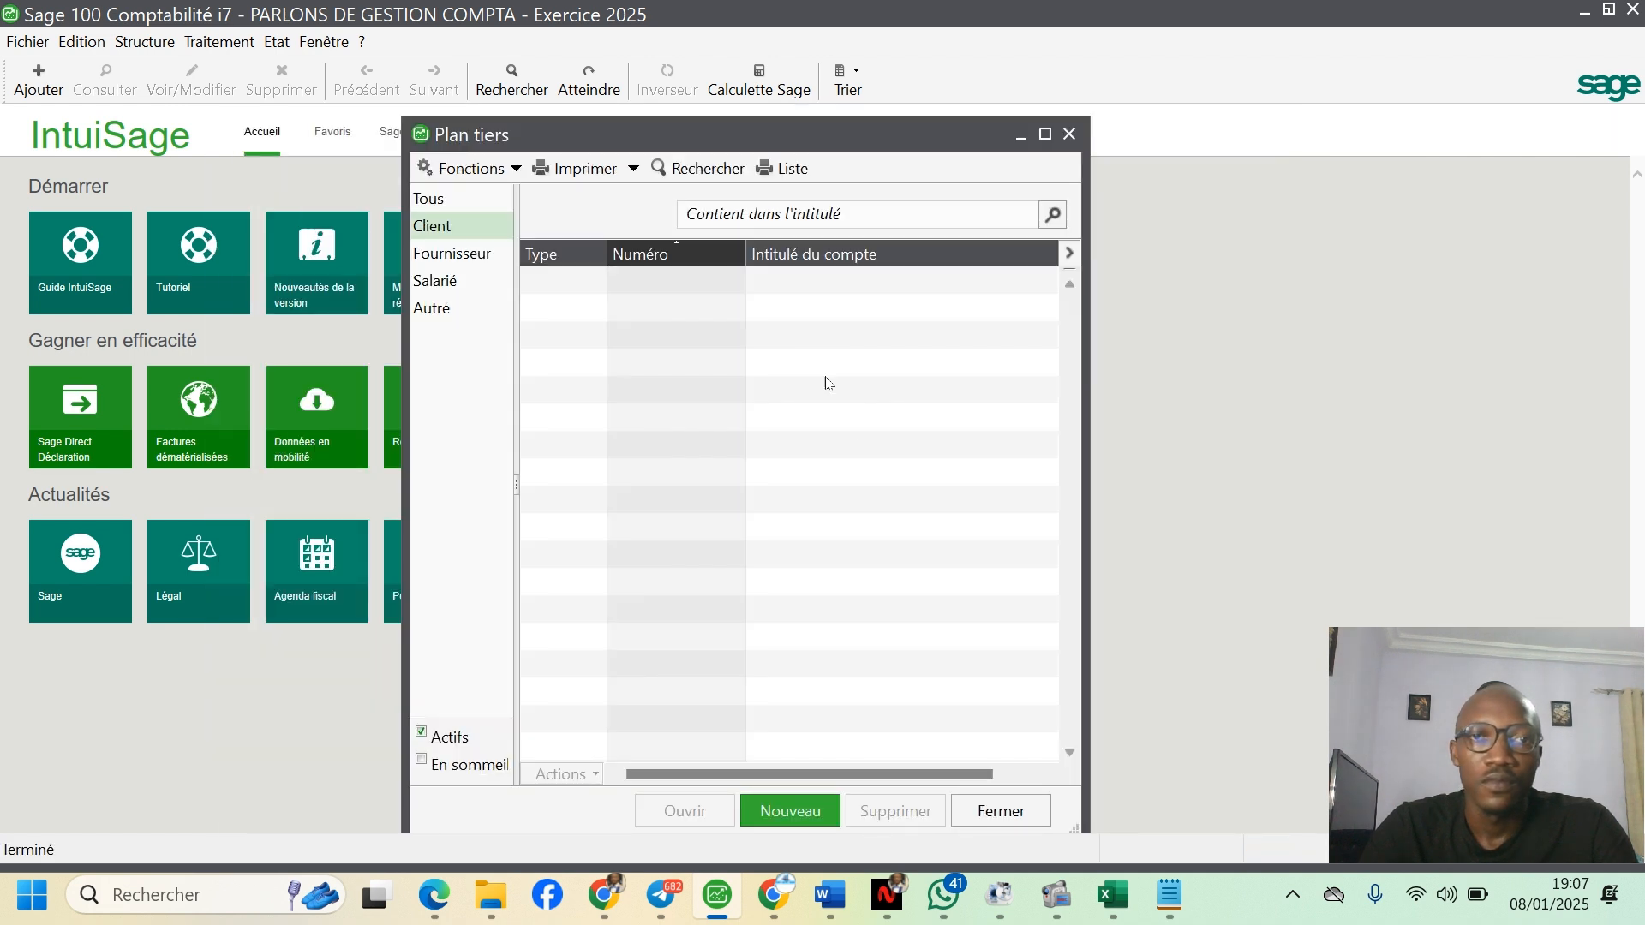
# - Display all third-party accounts, close the list, and switch to Word to read the journal codes section of the training programme
pyautogui.click(446, 199)
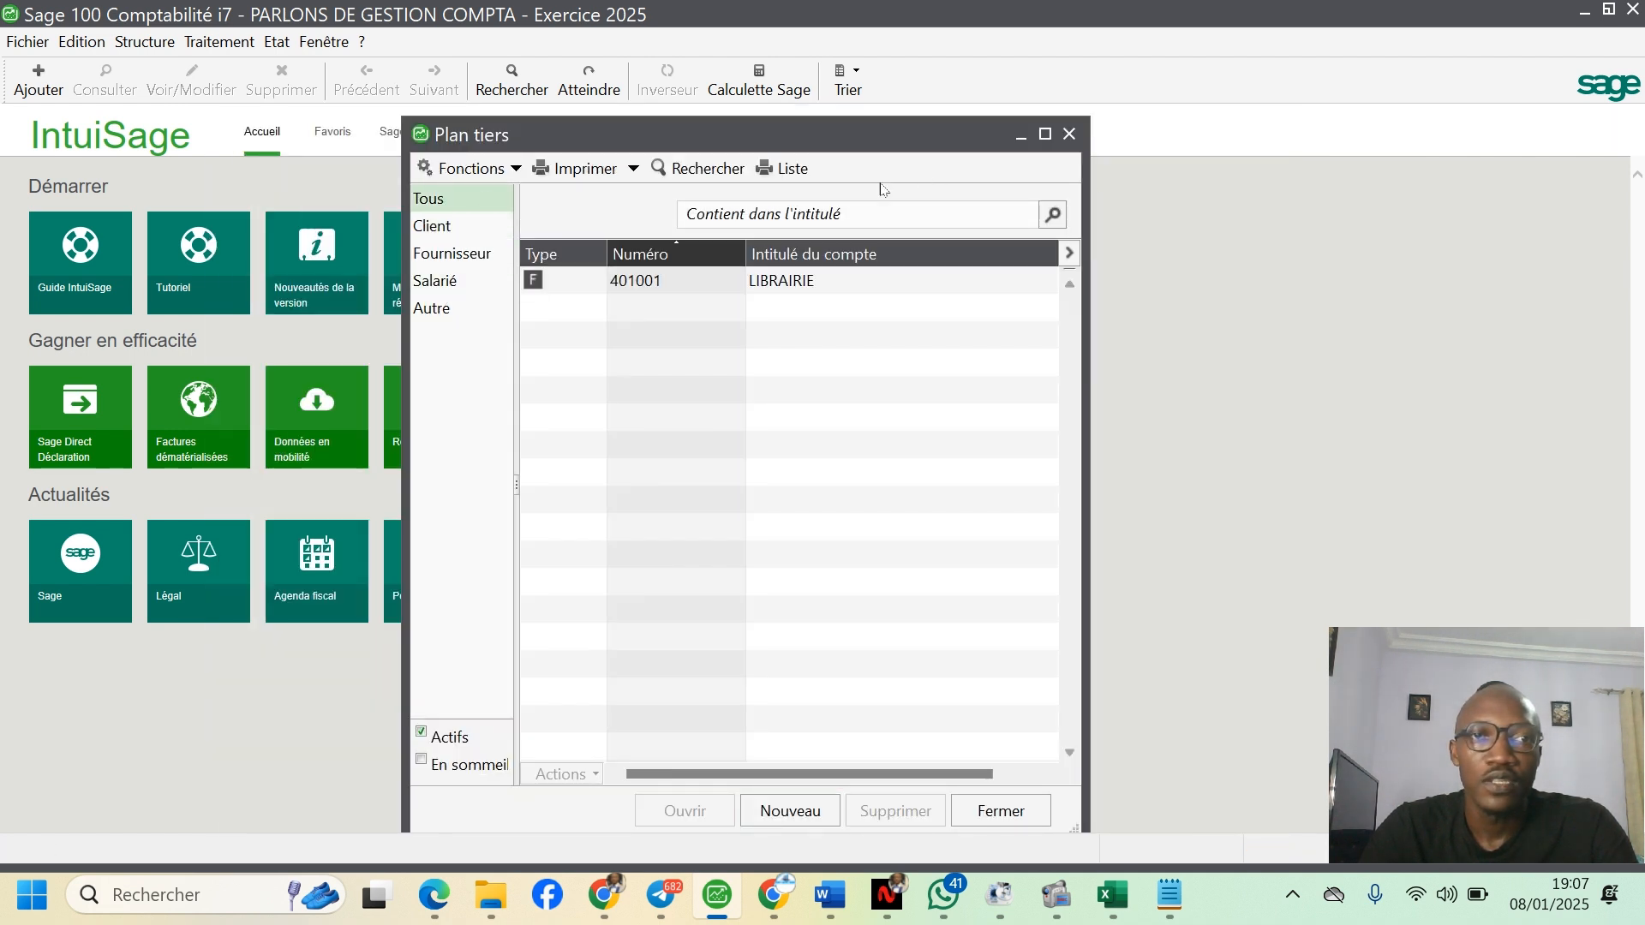
pyautogui.click(1071, 136)
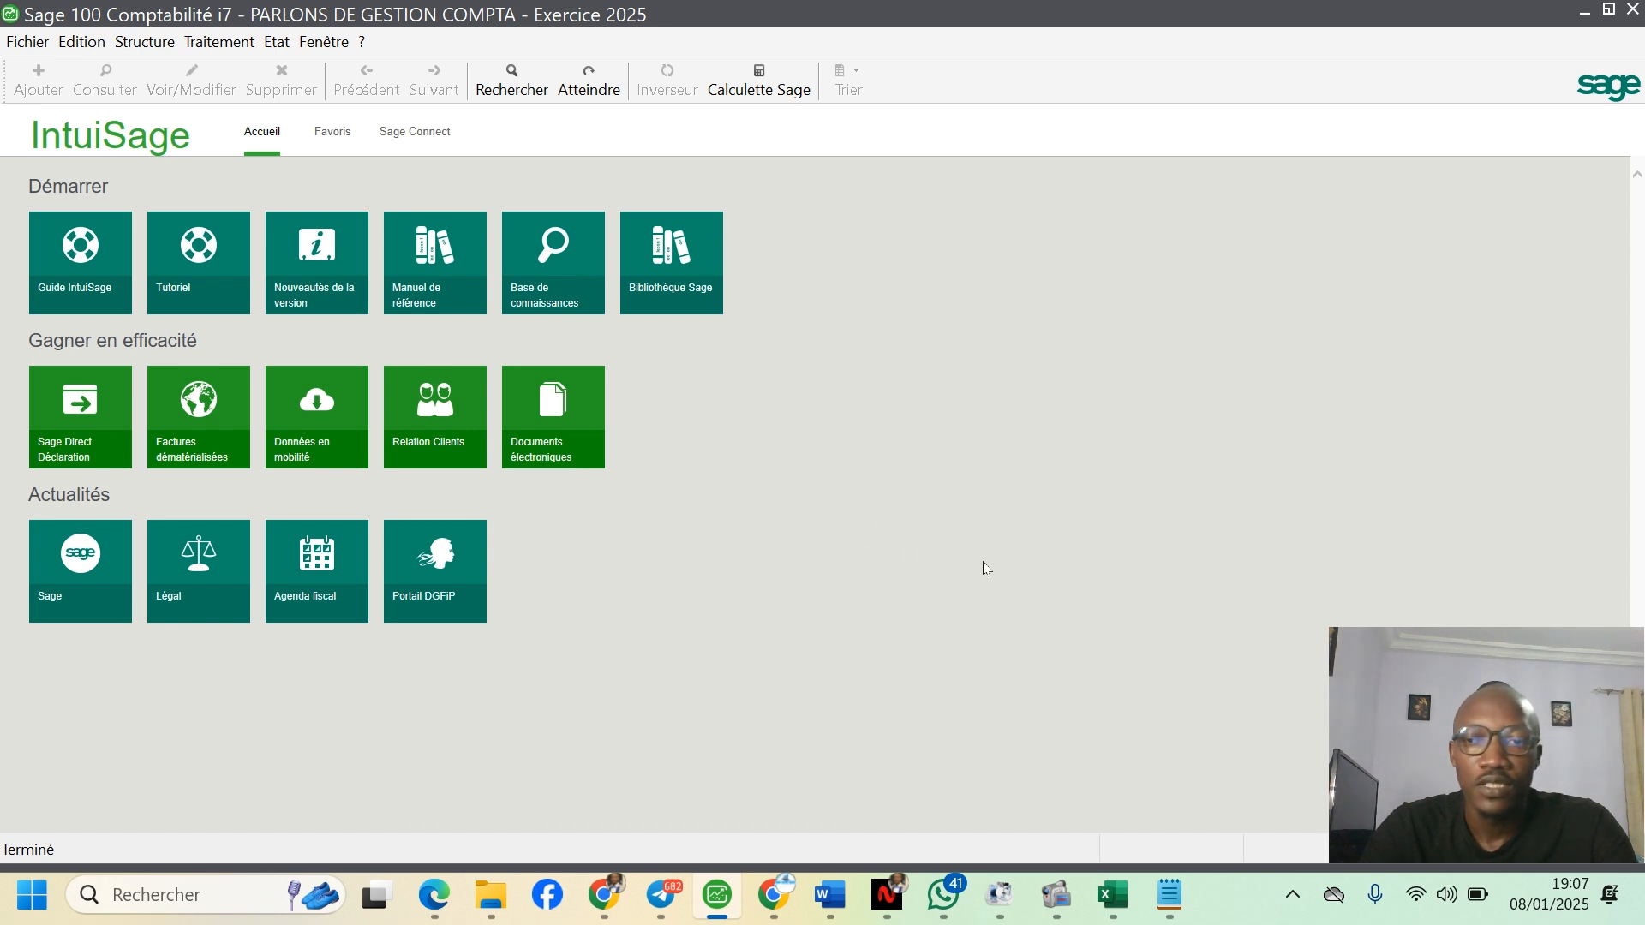
pyautogui.click(829, 895)
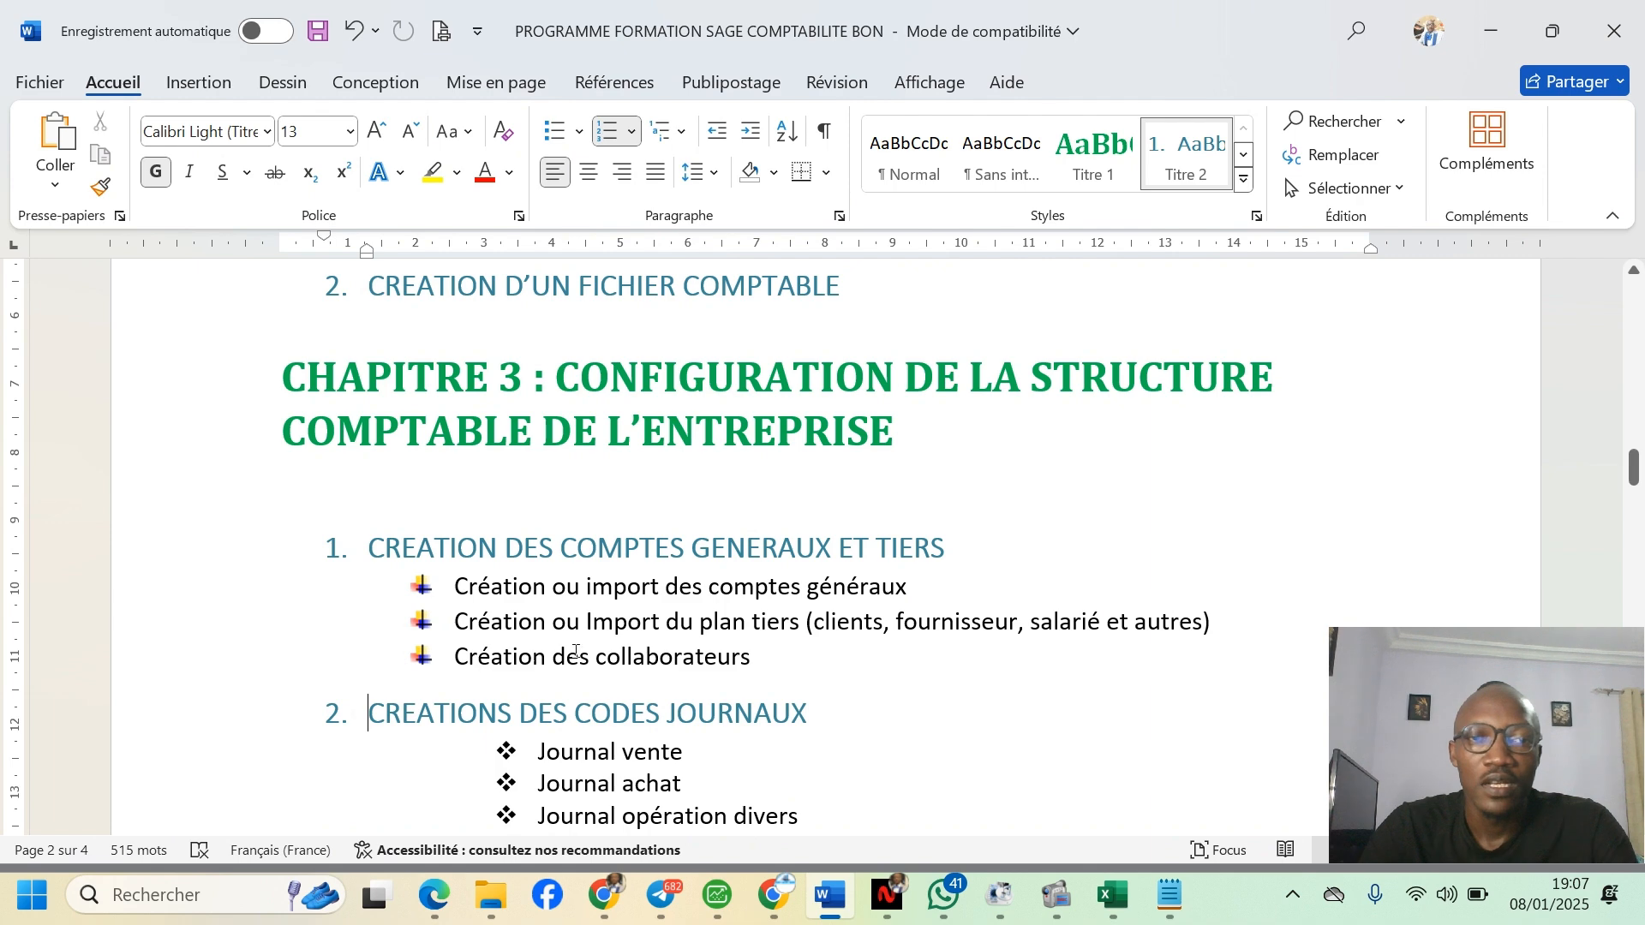
pyautogui.scroll(-3, 900, 688)
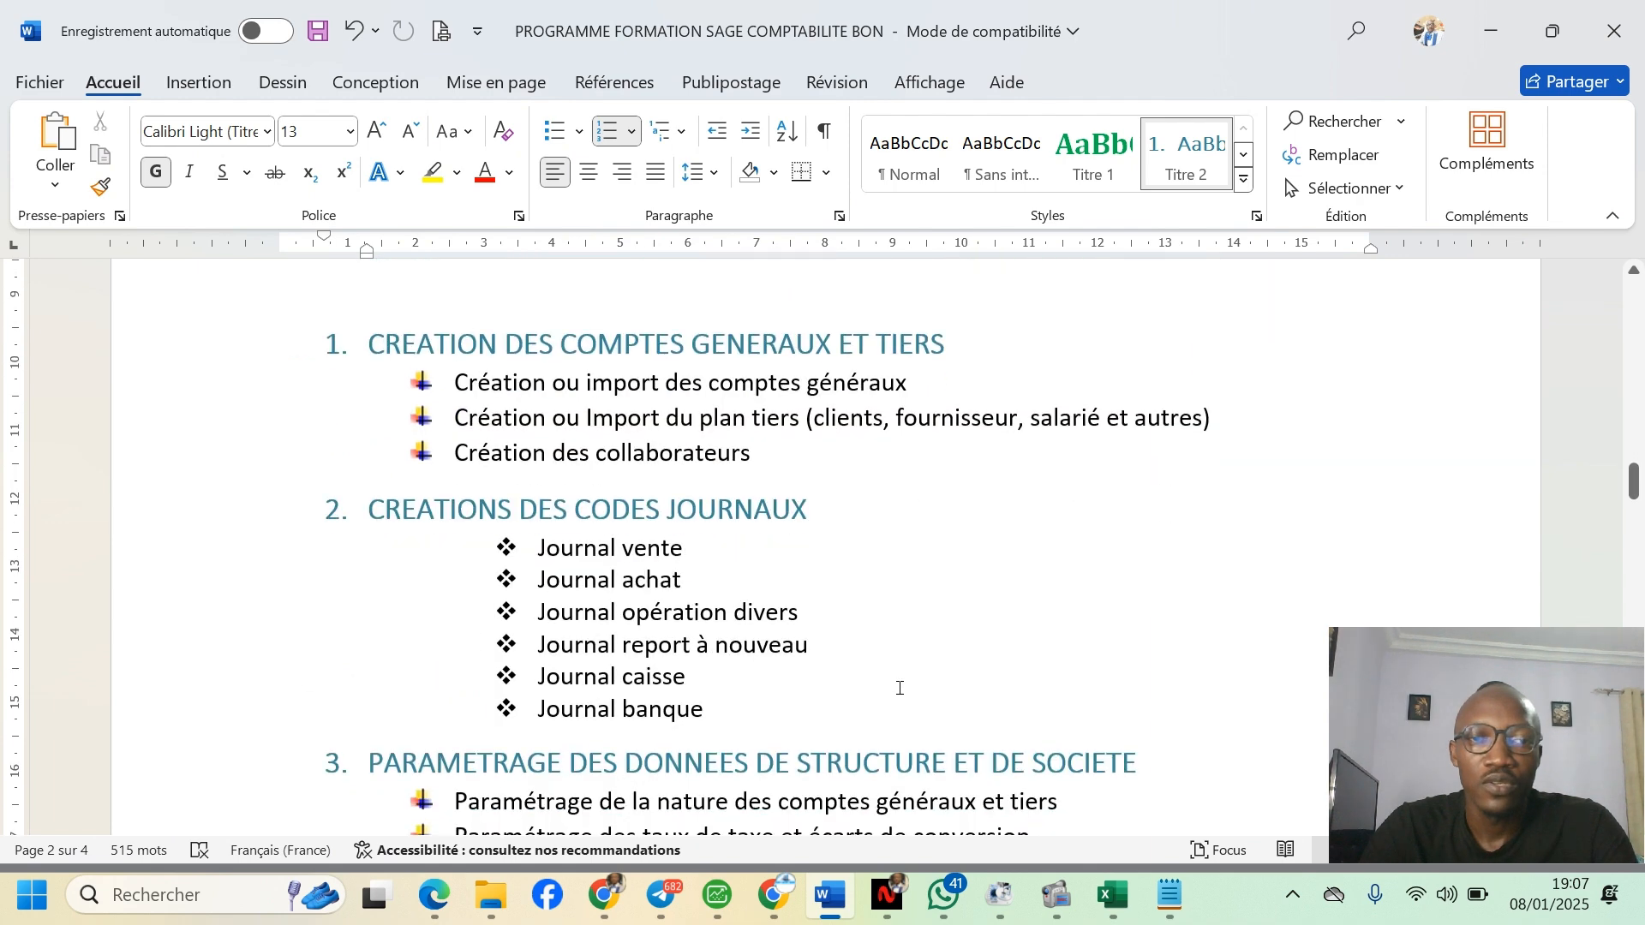